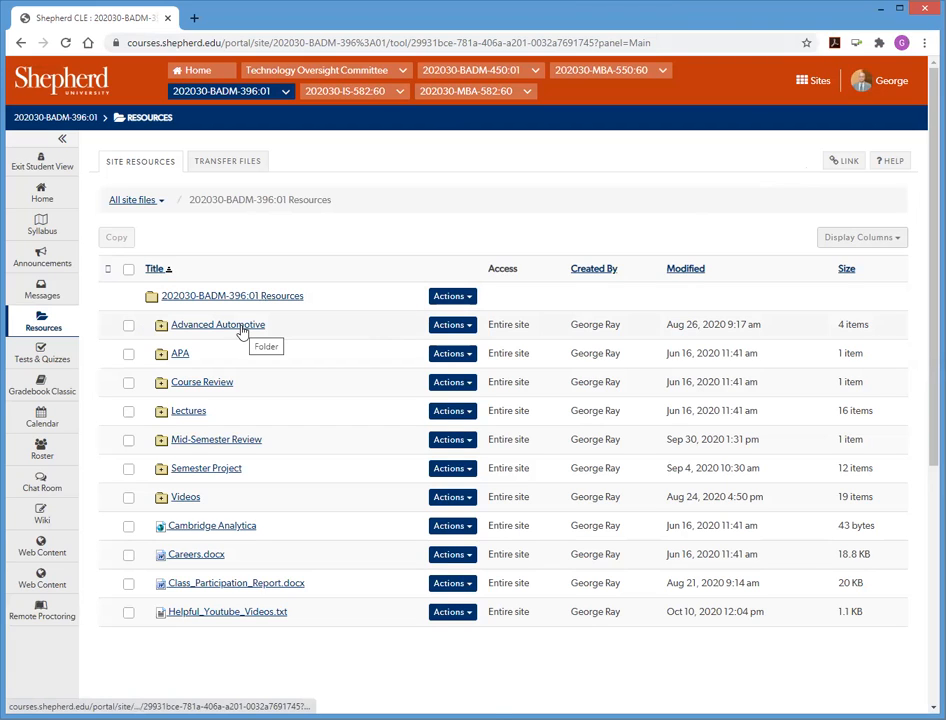
- Open the AAConcepts.xlsm workbook from the Advanced Automotive resources folder and enable editing and content
left_click(241, 330)
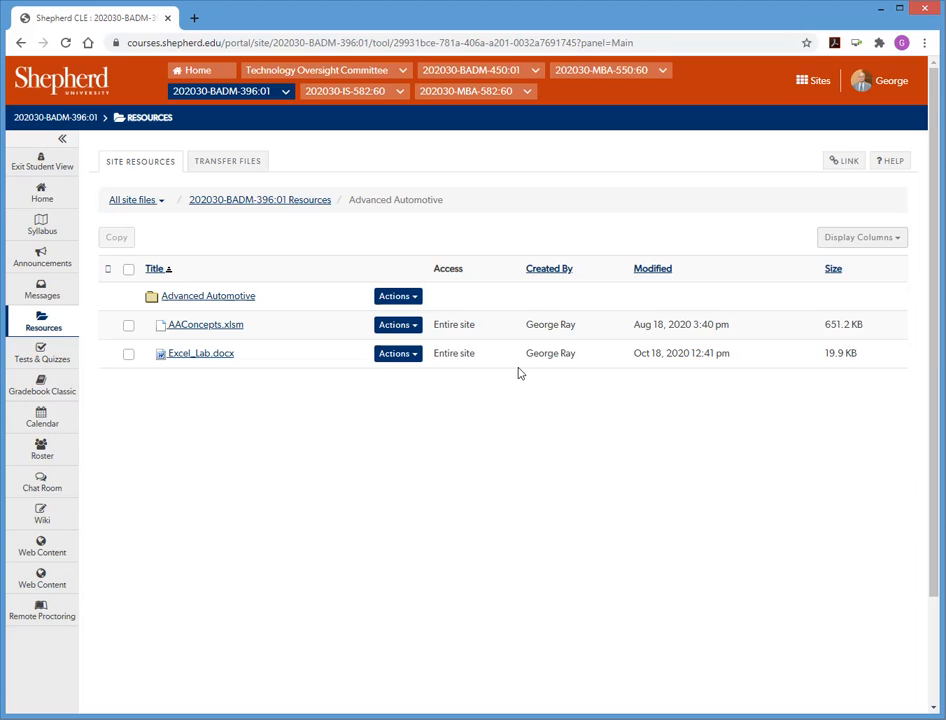
left_click(205, 327)
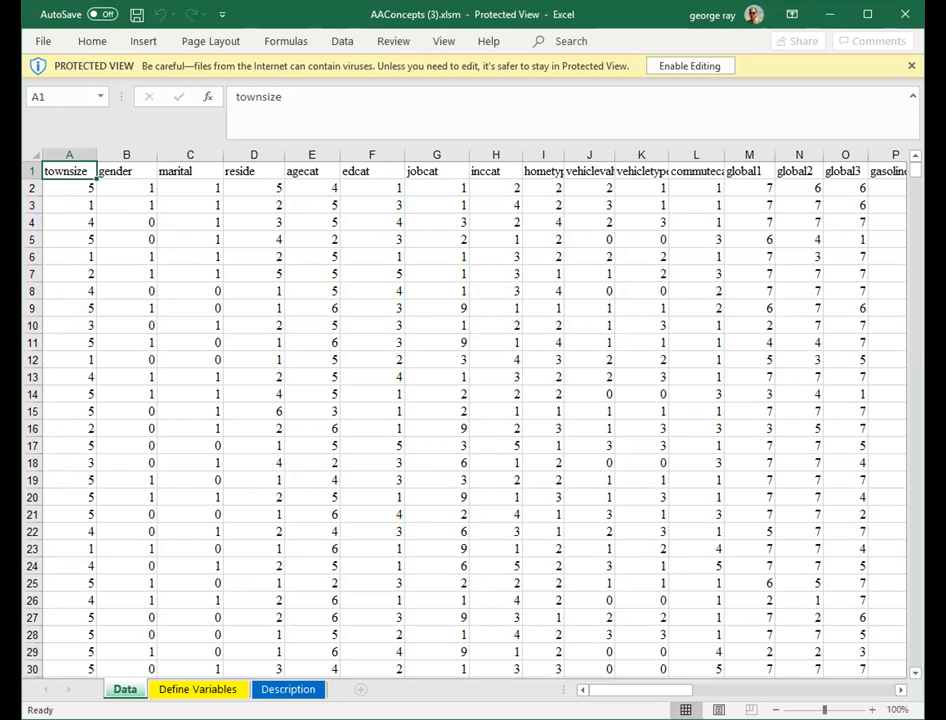
left_click(683, 65)
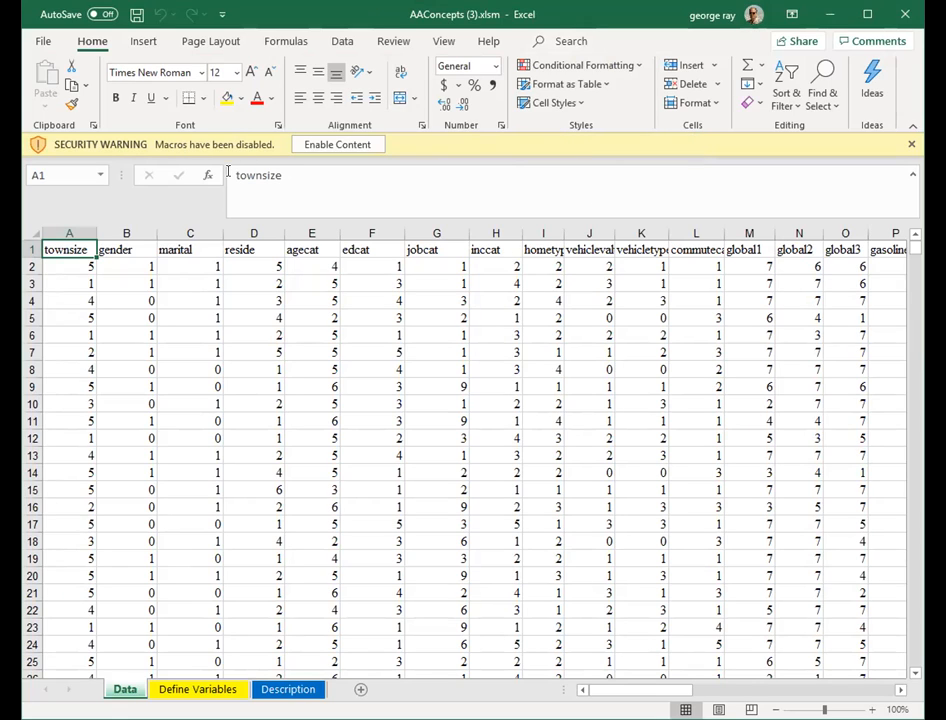
left_click(366, 144)
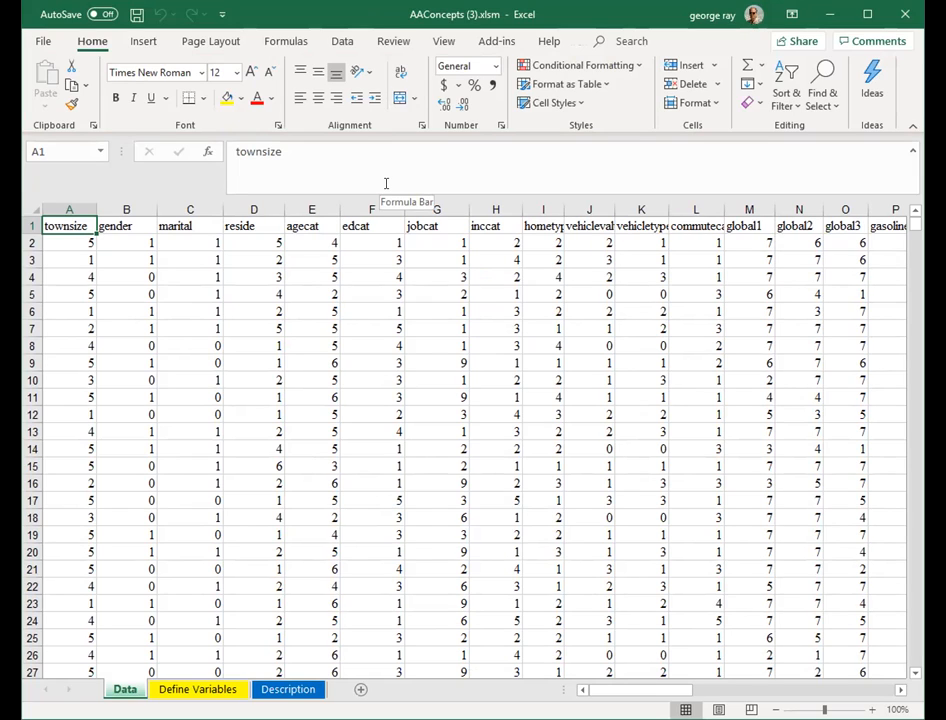
- Examine the variable names across the header row of the Data sheet
left_click(495, 40)
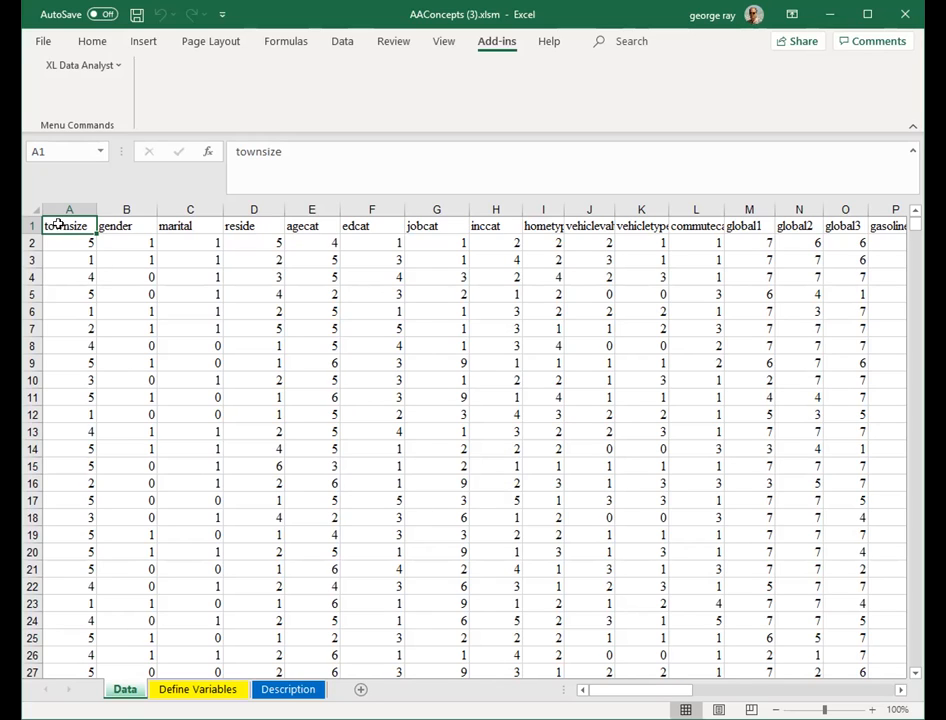
left_click(254, 228)
left_click(300, 226)
left_click(370, 226)
left_click(436, 226)
left_click(495, 226)
left_click(545, 226)
left_click(590, 227)
left_click(640, 227)
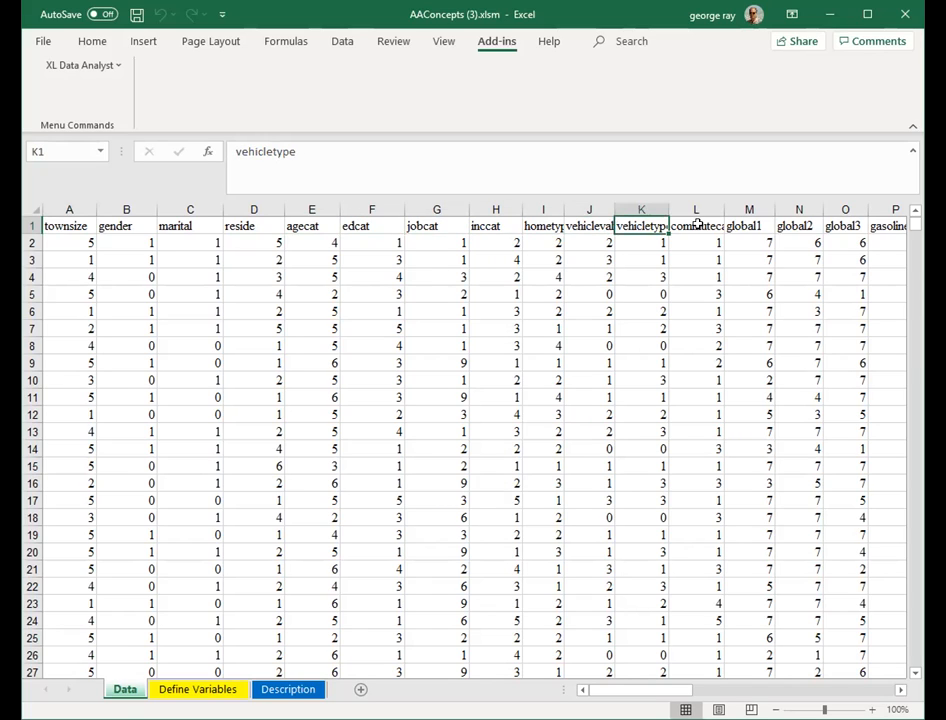
left_click(696, 226)
- Browse the data values down the rows and across the columns of the Data sheet
left_click(380, 243)
left_click(374, 279)
left_click(365, 326)
left_click(365, 379)
left_click(368, 431)
left_click(384, 466)
left_click(388, 500)
left_click(388, 552)
left_click(383, 586)
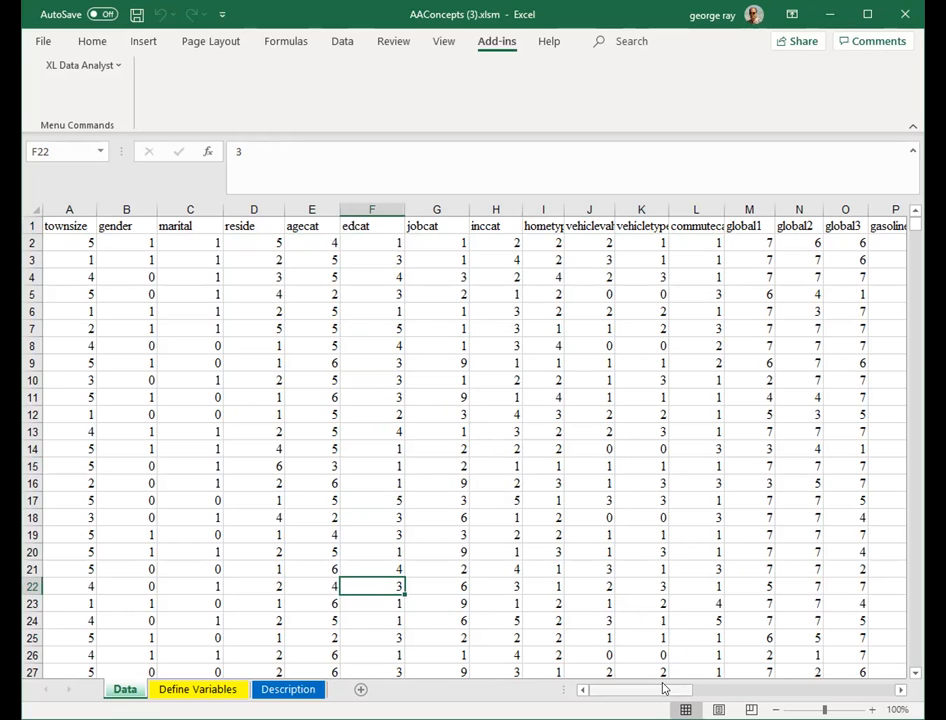
left_click(913, 647)
left_click(913, 647)
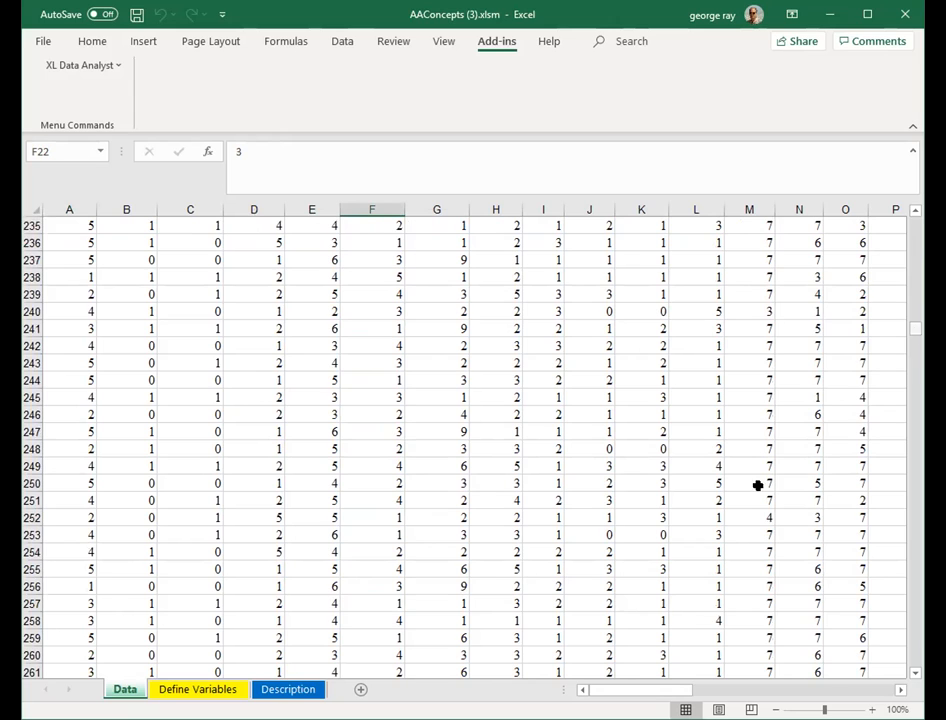
scroll(752, 495, "up", 20)
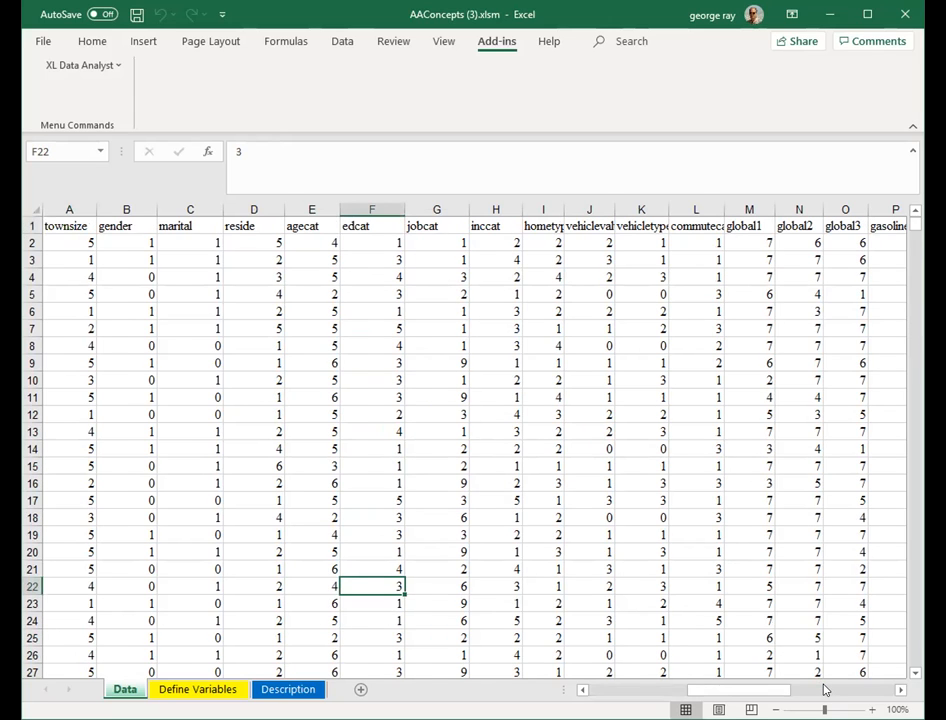
left_click(824, 690)
left_click(824, 690)
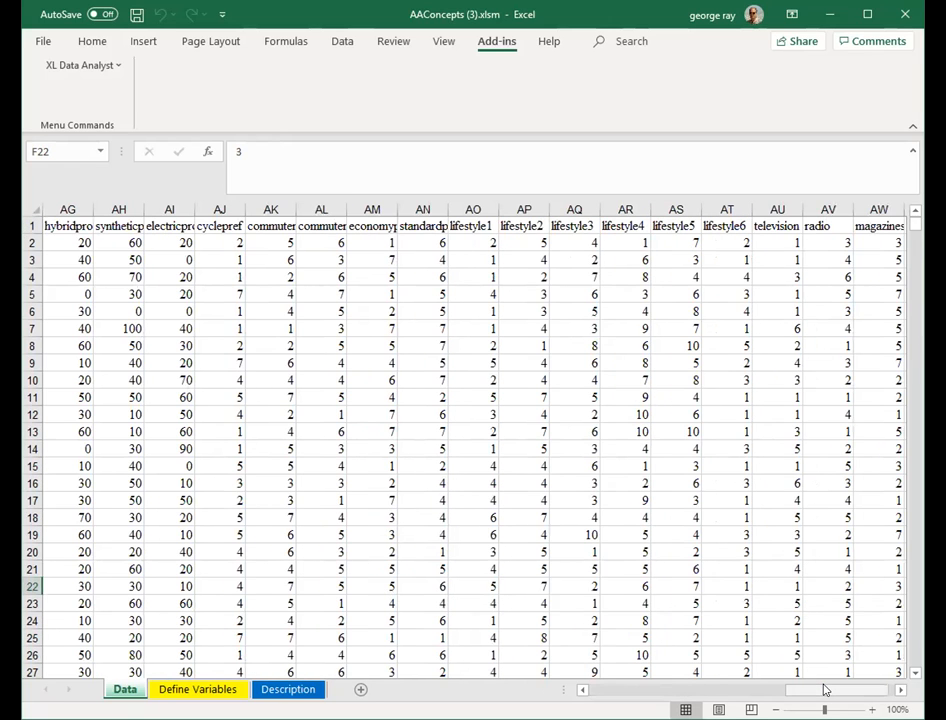
left_click_drag(811, 689, 562, 664)
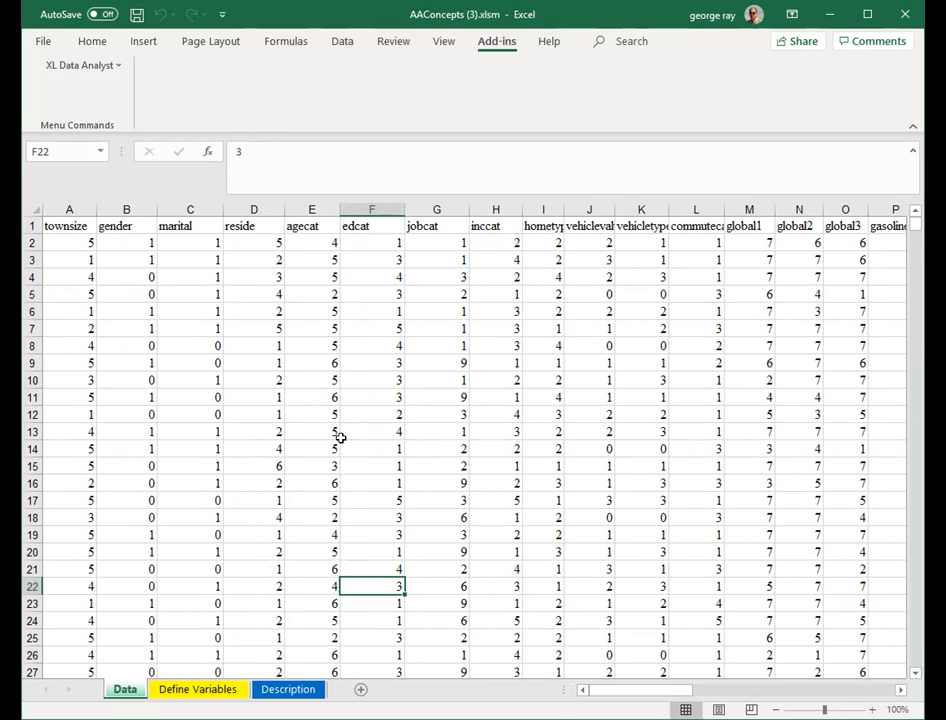
left_click_drag(342, 436, 342, 446)
left_click(312, 466)
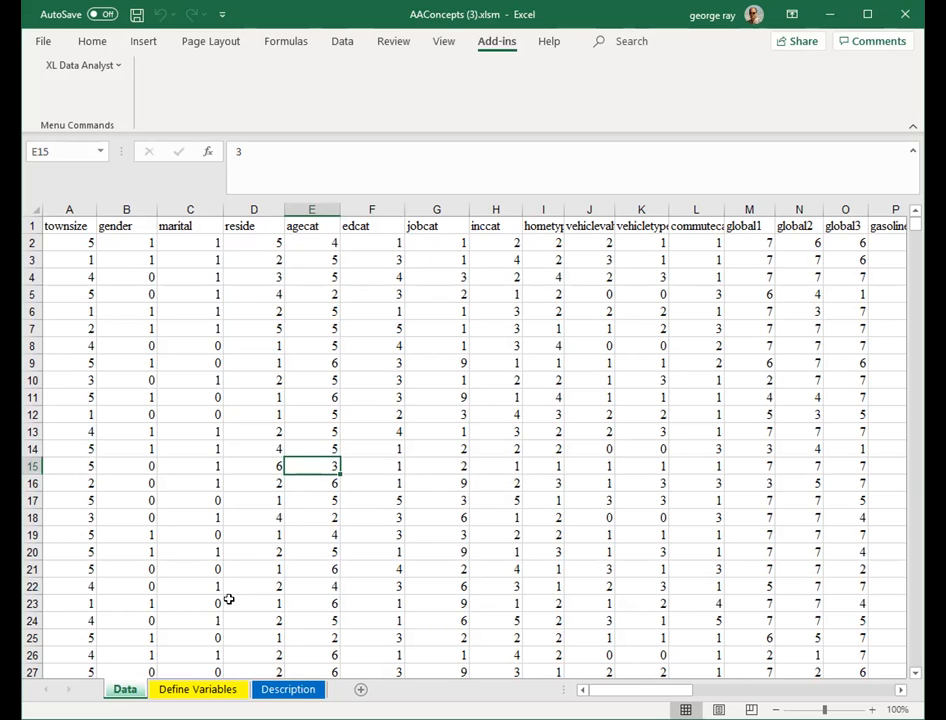
- Review the variable labels, descriptions, value codes and value labels on the Define Variables sheet
left_click(197, 689)
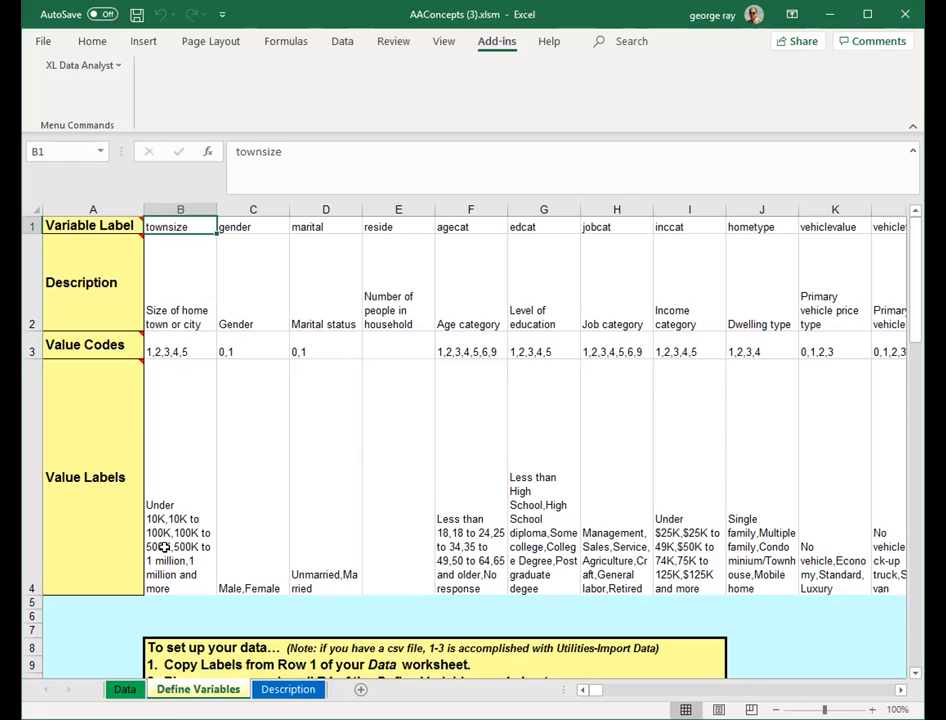
left_click(246, 227)
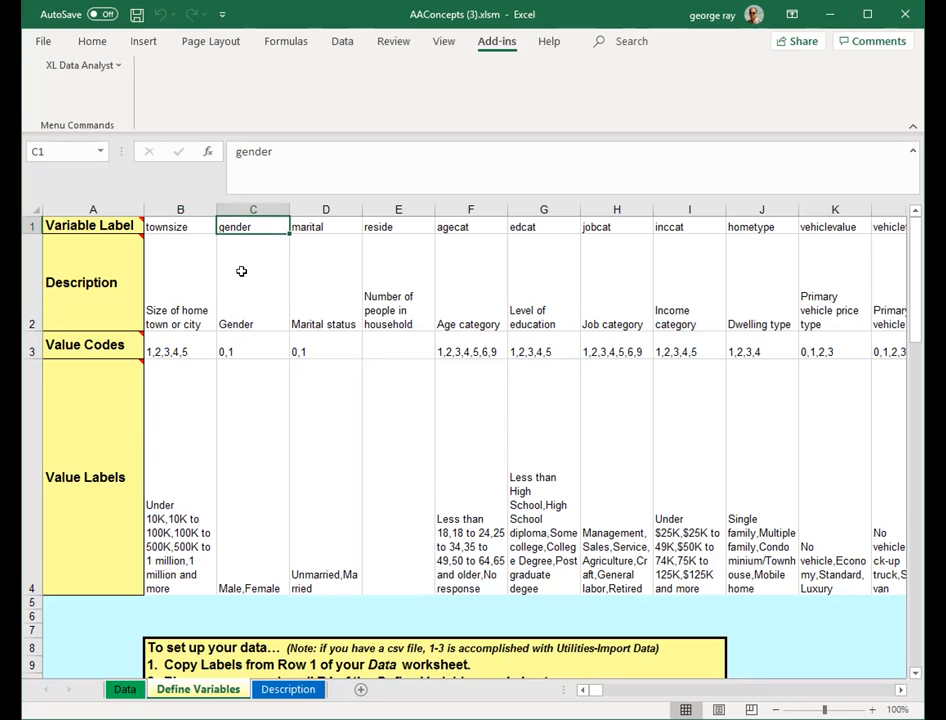
left_click(242, 282)
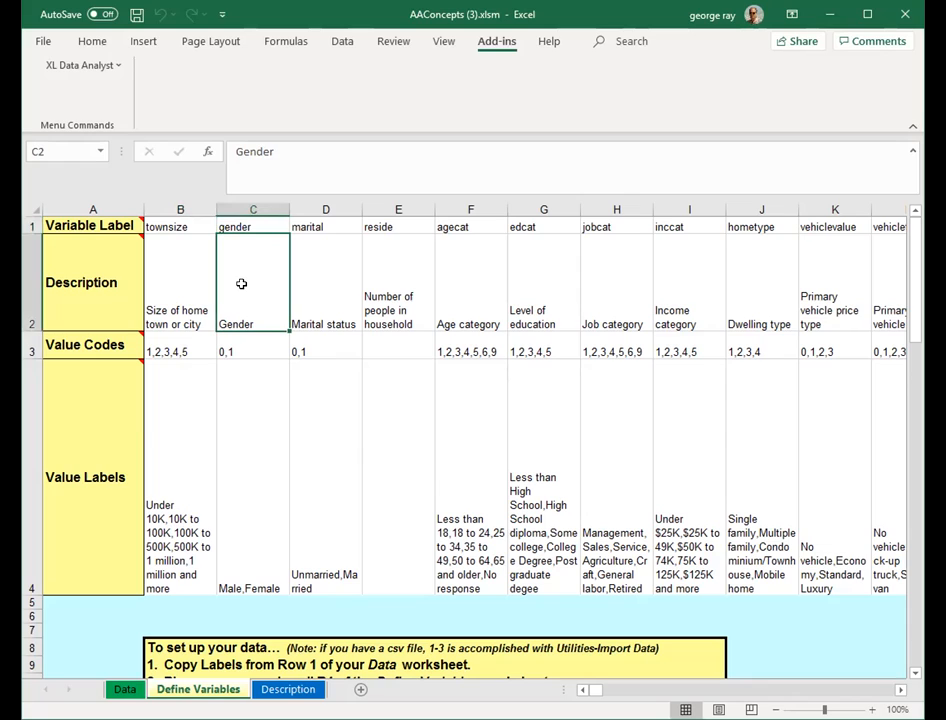
left_click(252, 350)
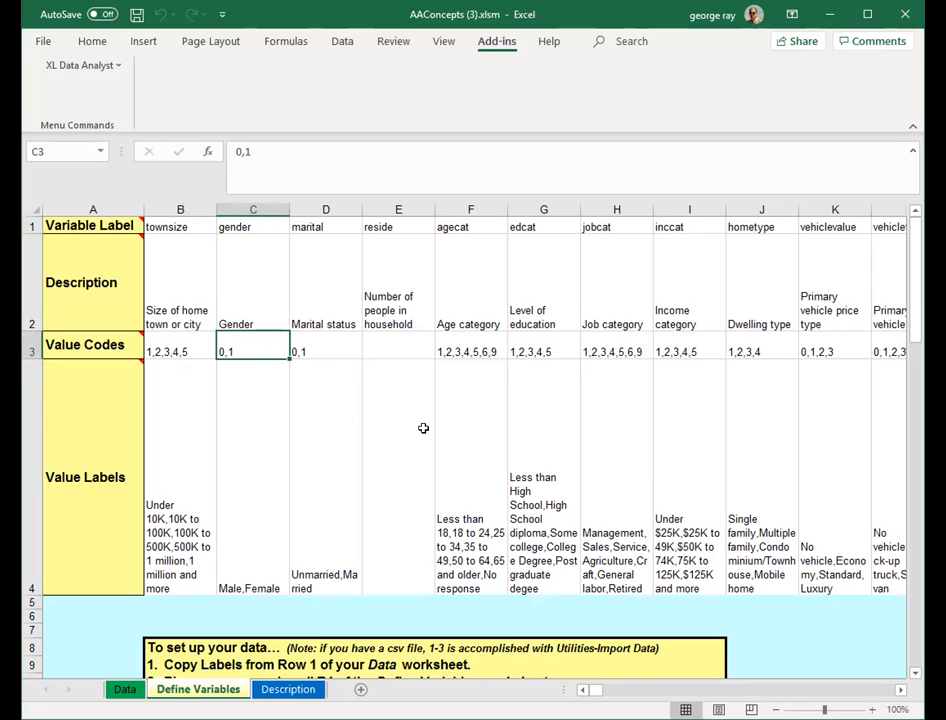
left_click(395, 224)
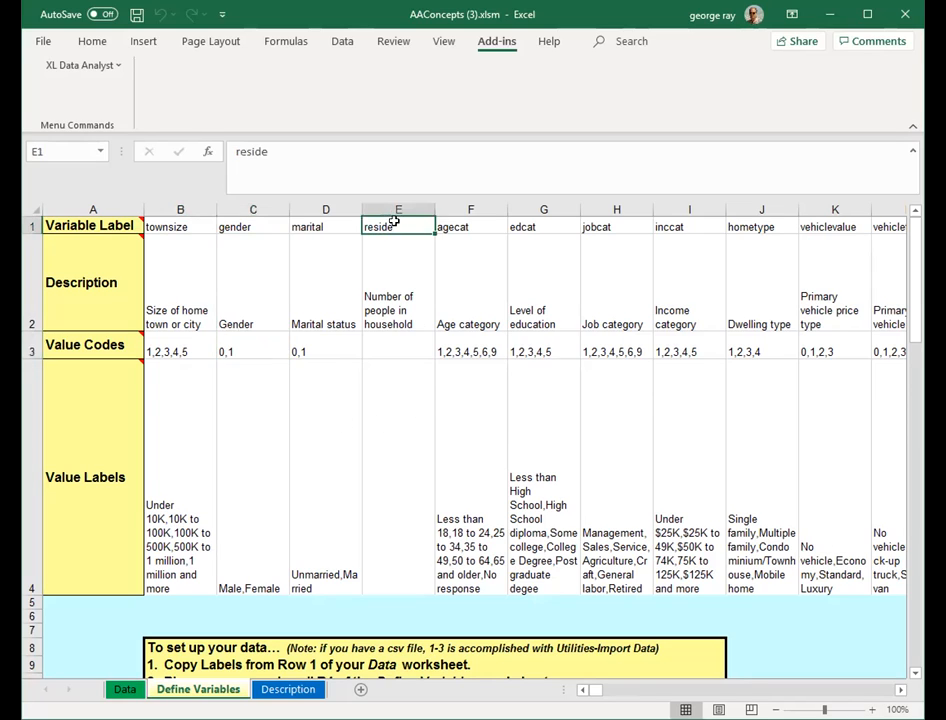
left_click(413, 293)
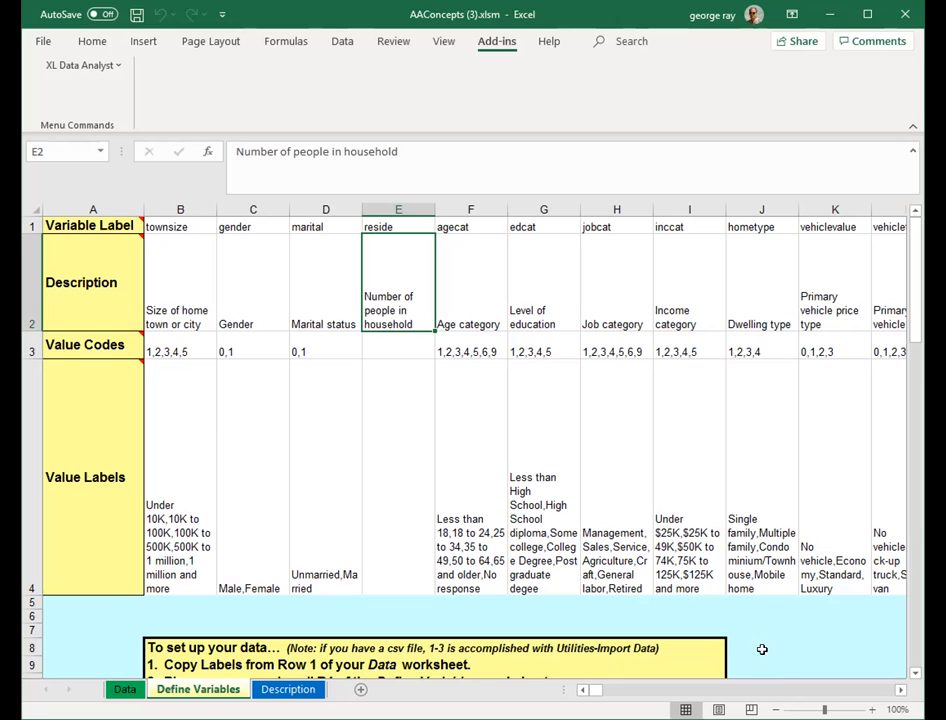
double_click(787, 688)
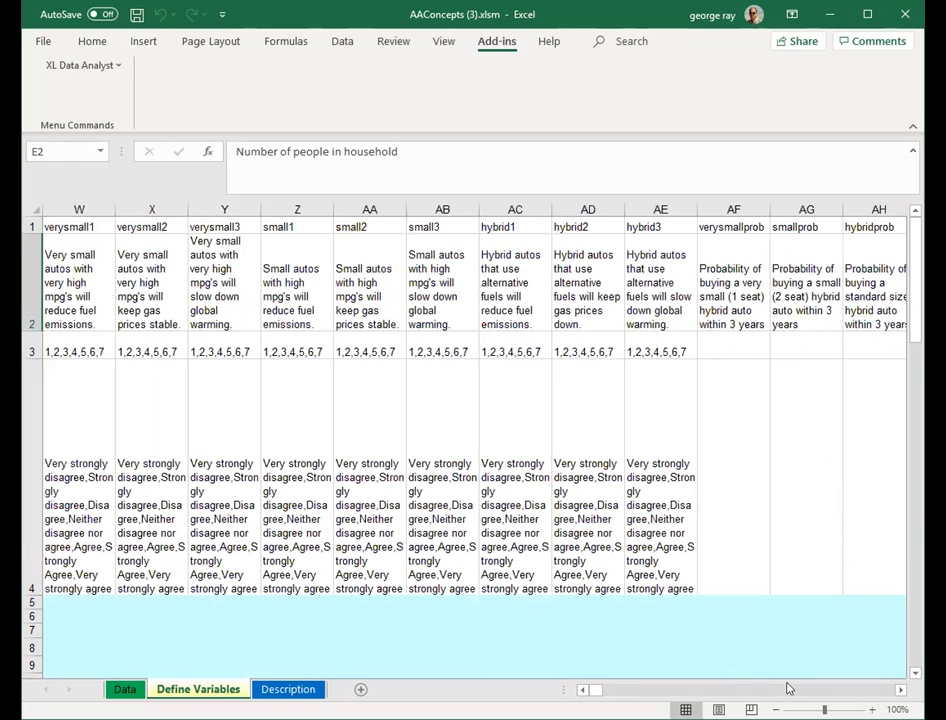
left_click(841, 691)
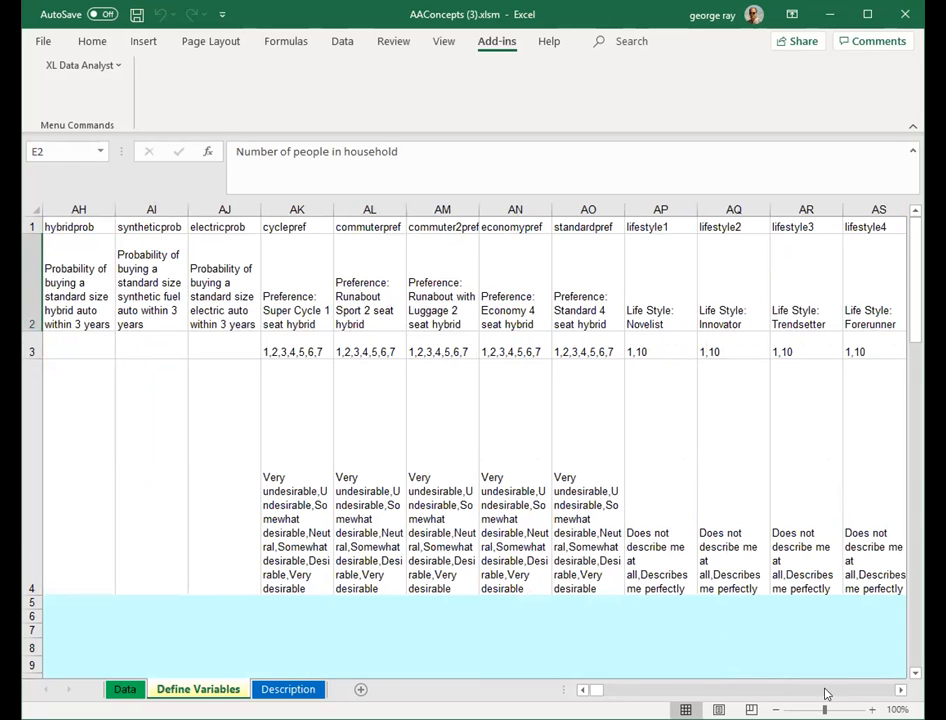
left_click_drag(601, 691, 578, 693)
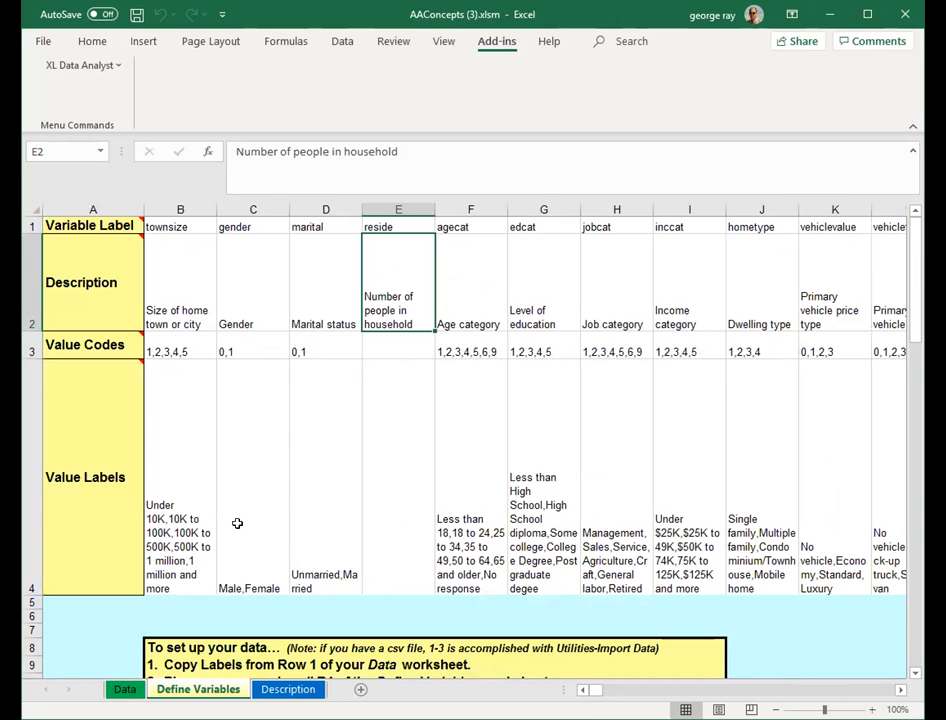
- Insert a new worksheet and rename it AgeCat
left_click(123, 689)
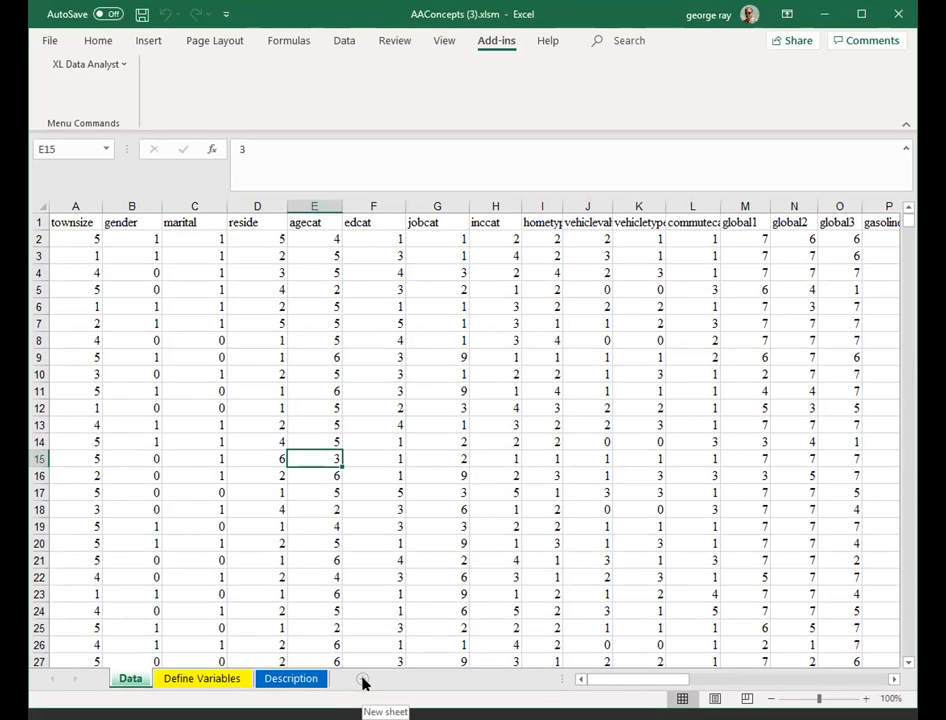
left_click(362, 681)
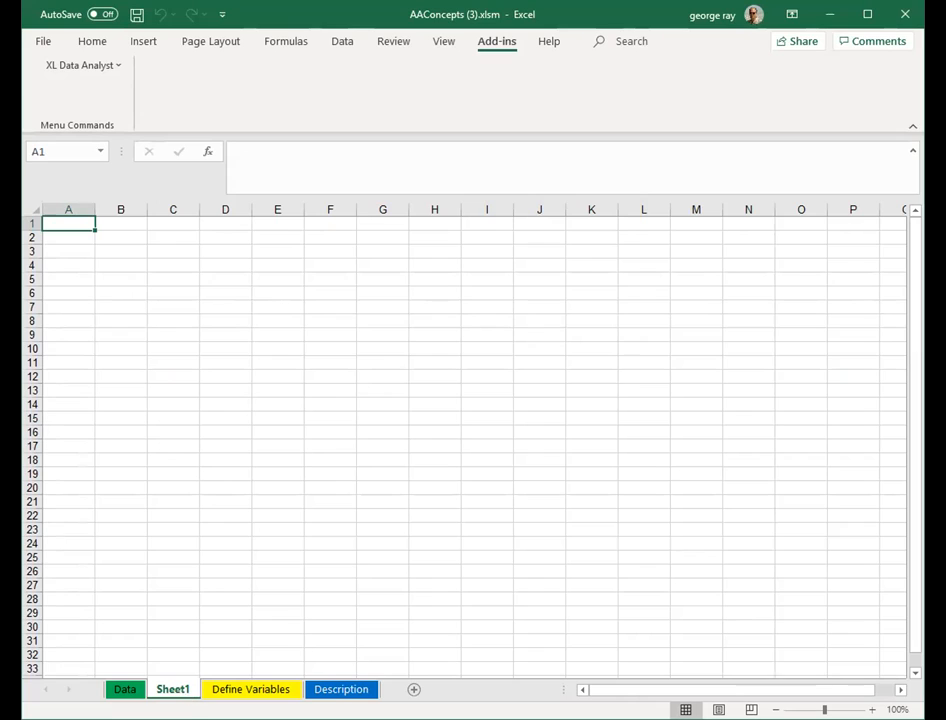
double_click(180, 690)
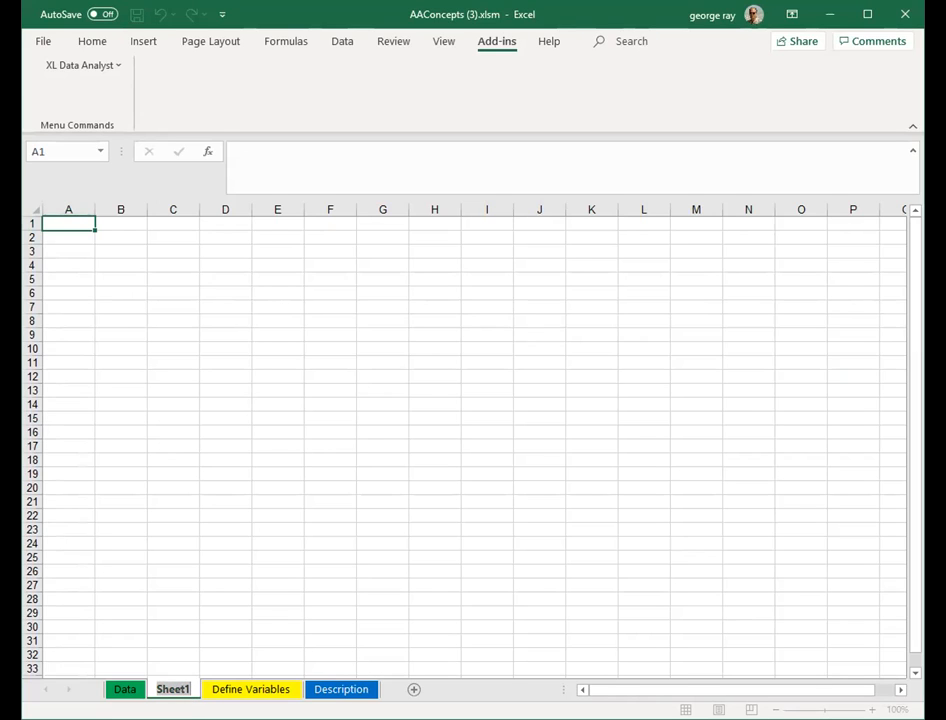
type("AgeCat")
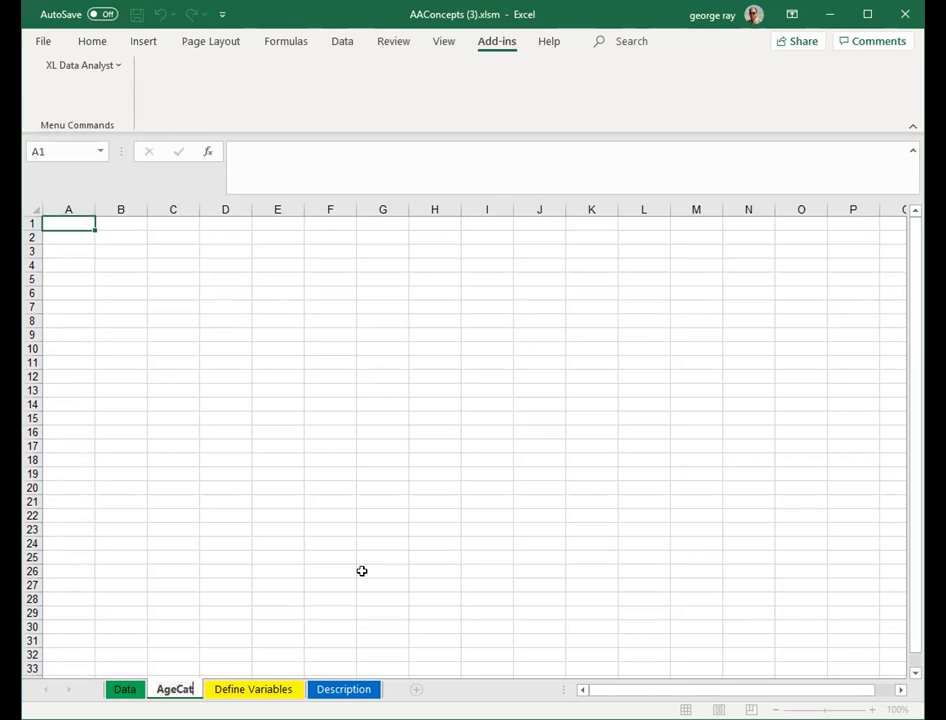
left_click(362, 570)
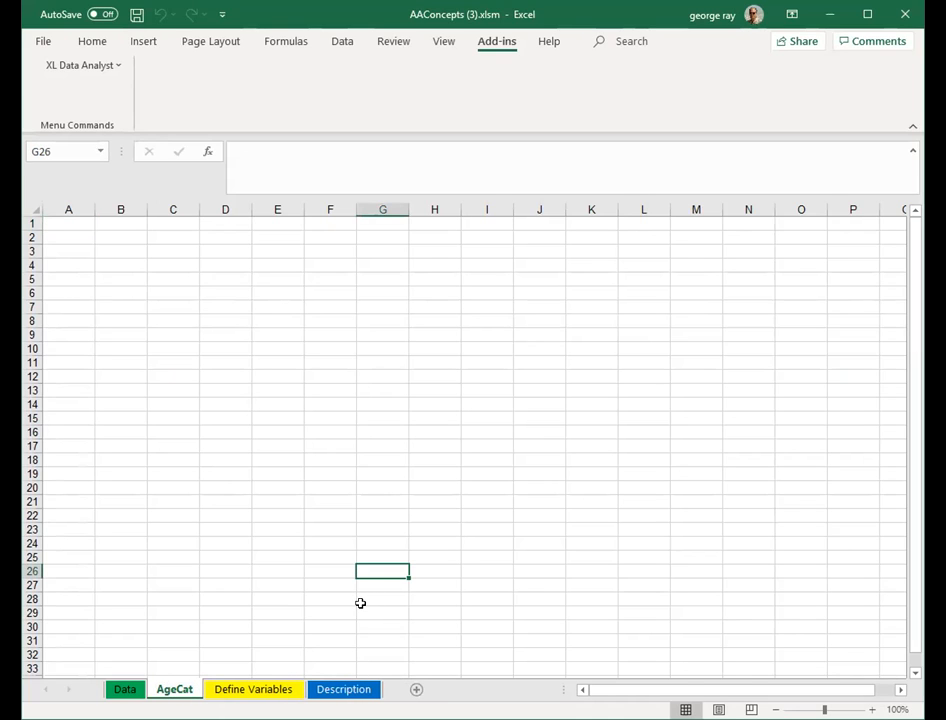
- Copy the whole agecat column from the Data sheet into column A of the AgeCat sheet
left_click(125, 689)
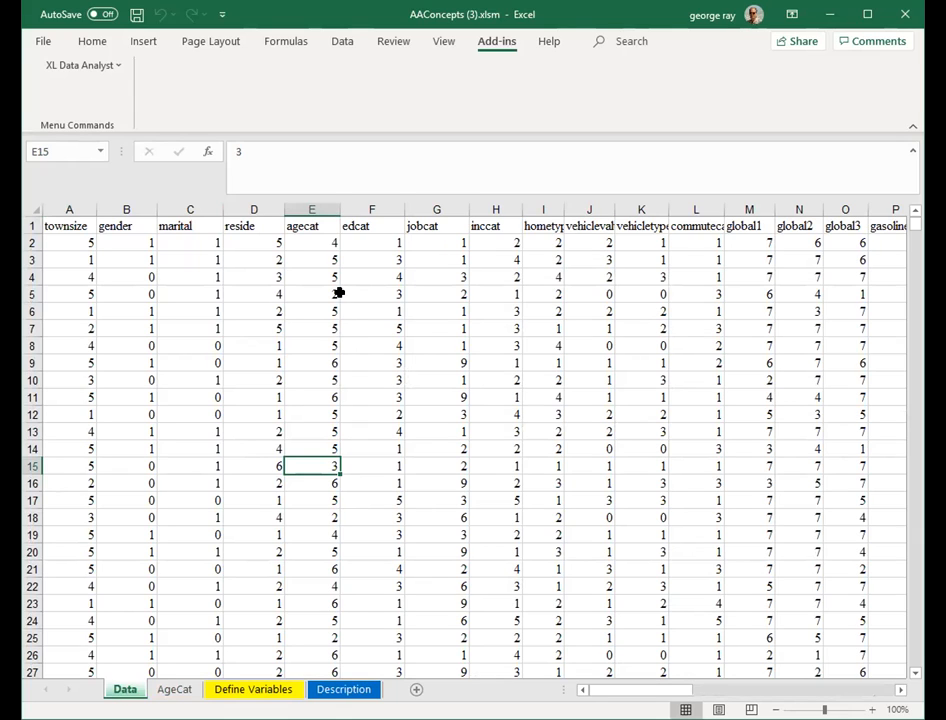
left_click(312, 209)
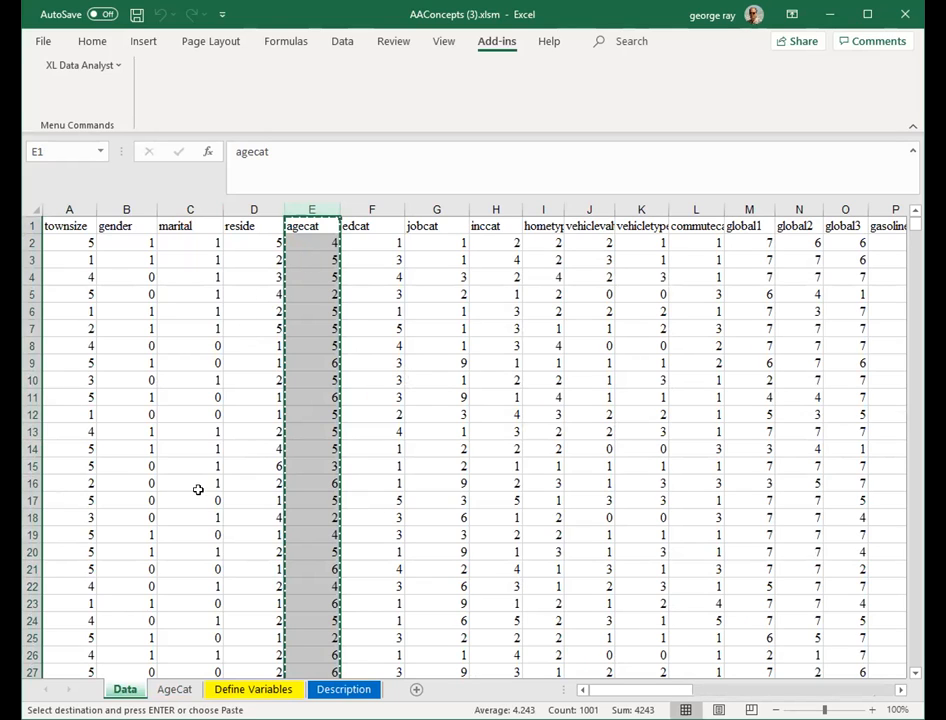
left_click(183, 692)
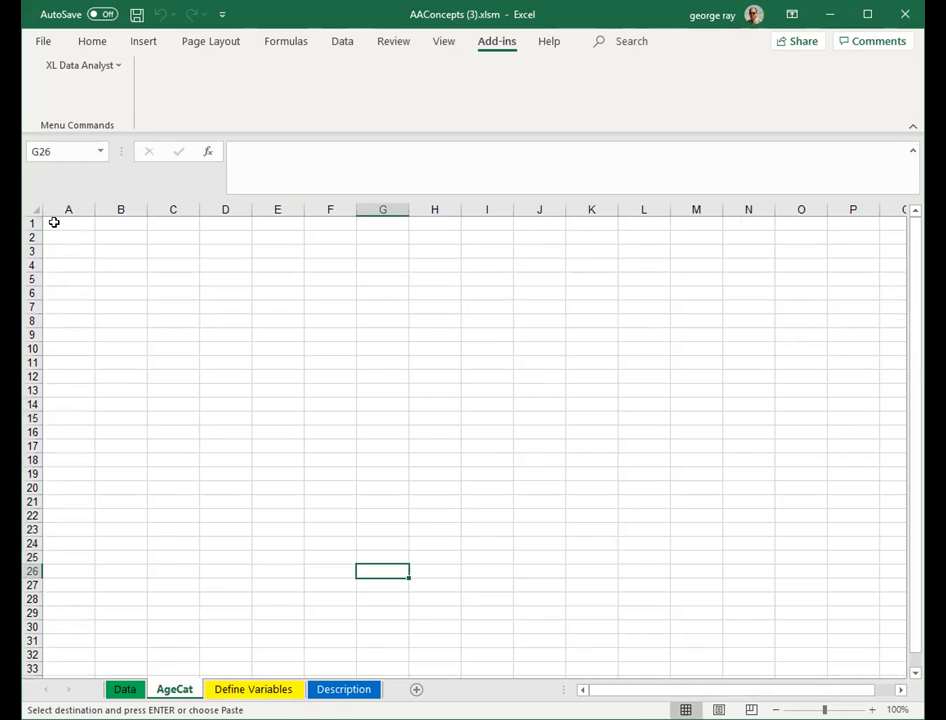
left_click(54, 222)
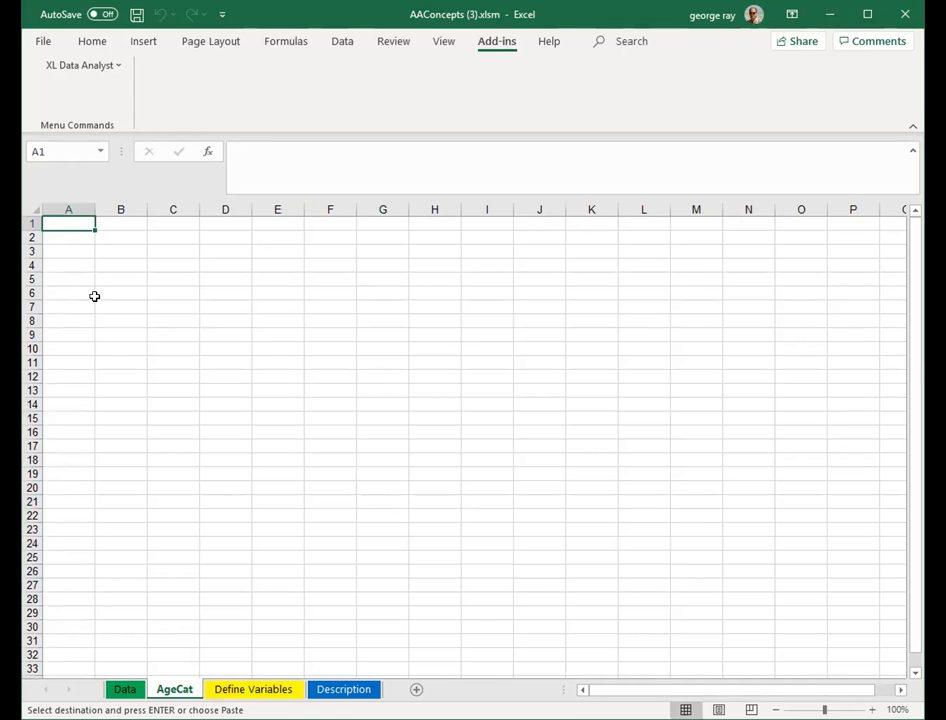
key("ctrl+v")
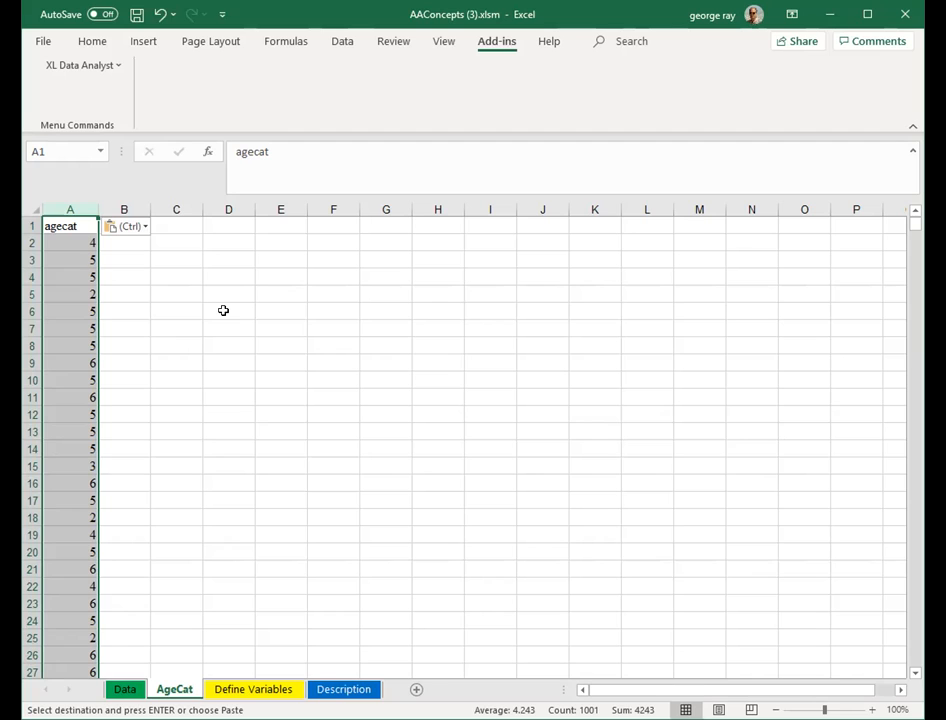
- Sort the agecat column on the AgeCat sheet from smallest to largest, with headers
left_click(342, 43)
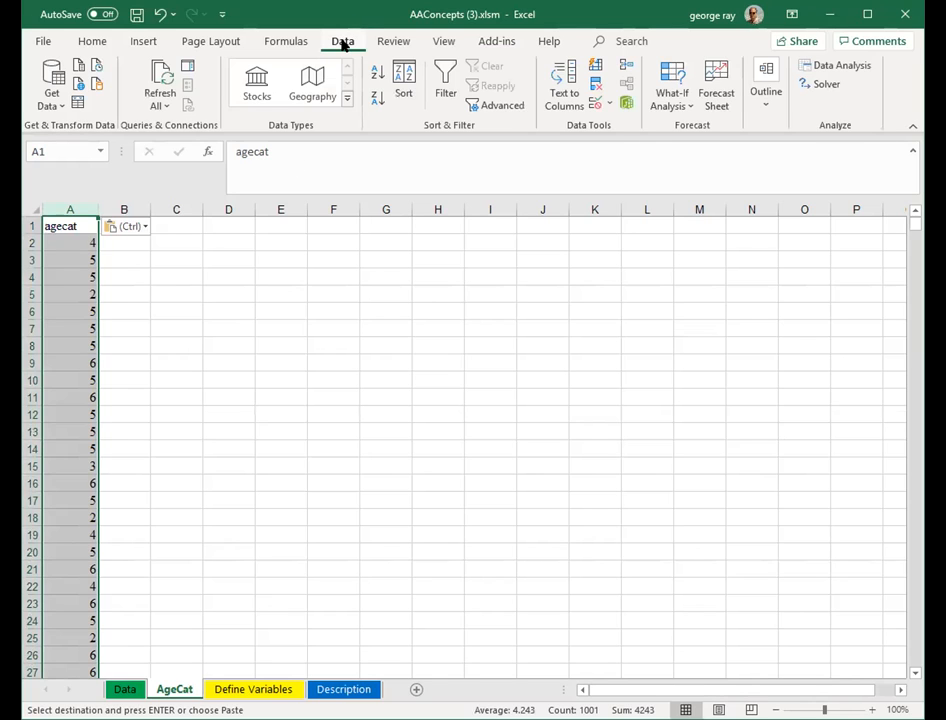
left_click(408, 88)
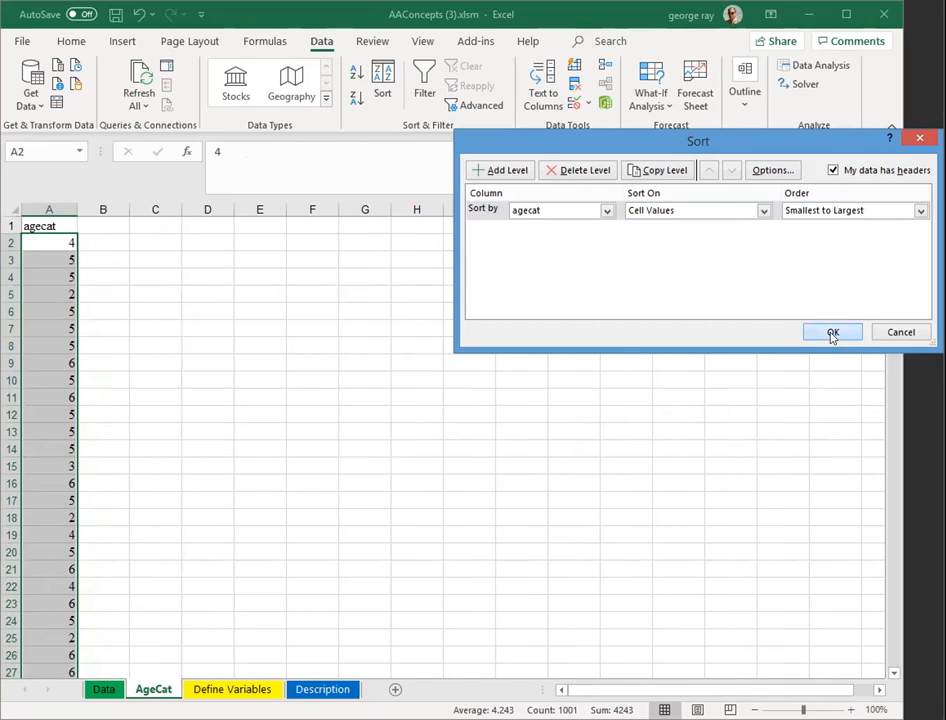
left_click(830, 334)
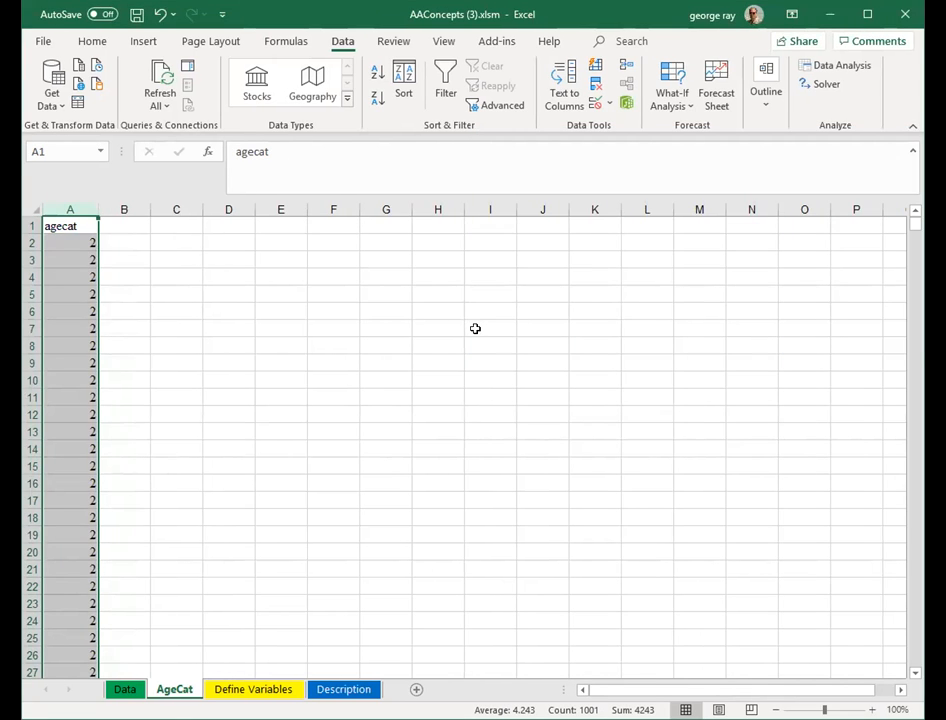
left_click(475, 328)
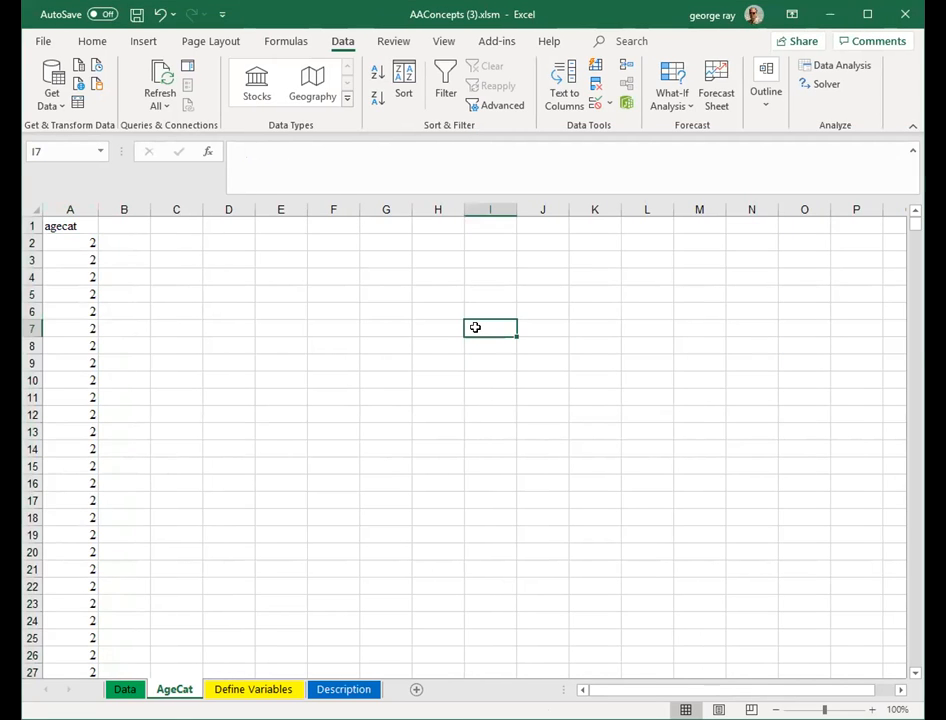
- Enter the header Bins in cell B1 next to the agecat column
left_click(129, 226)
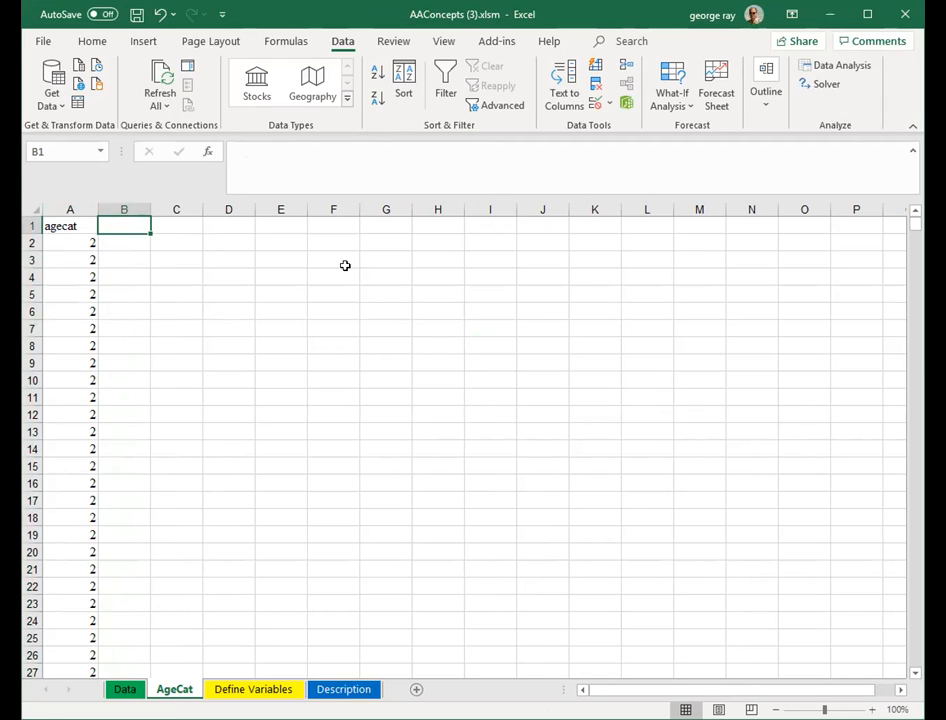
type("Bins")
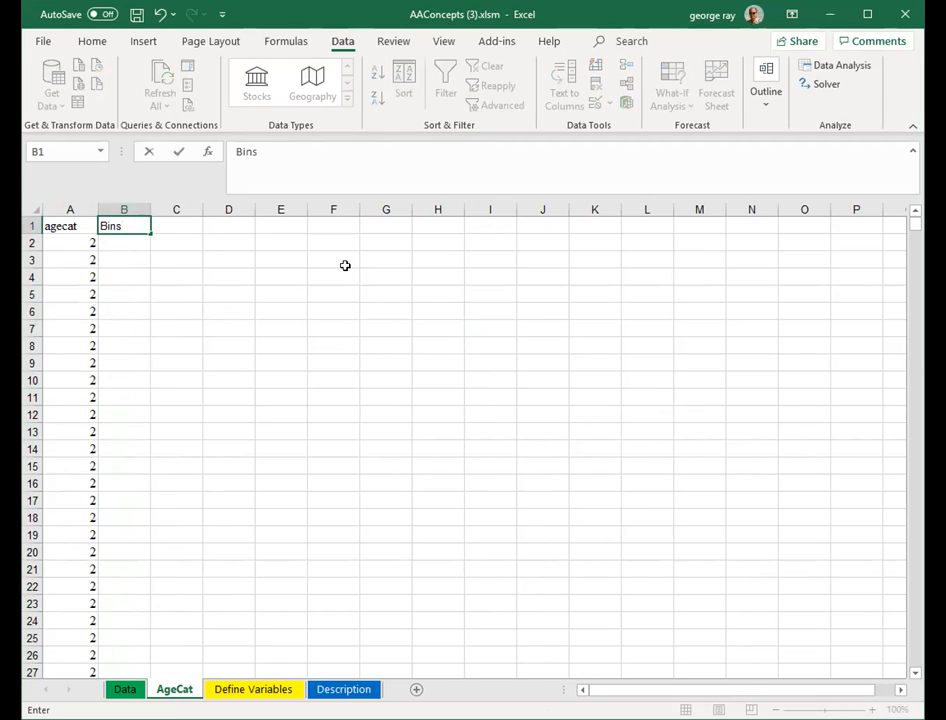
left_click(327, 253)
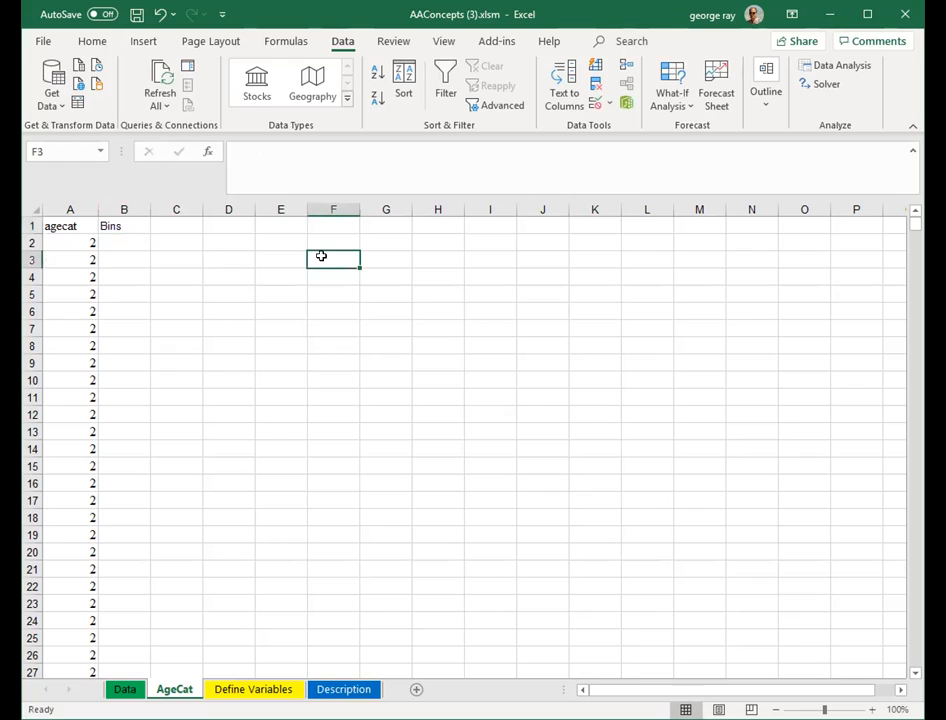
- Copy all agecat values from column A and paste them into column B under the Bins header
left_click(89, 242)
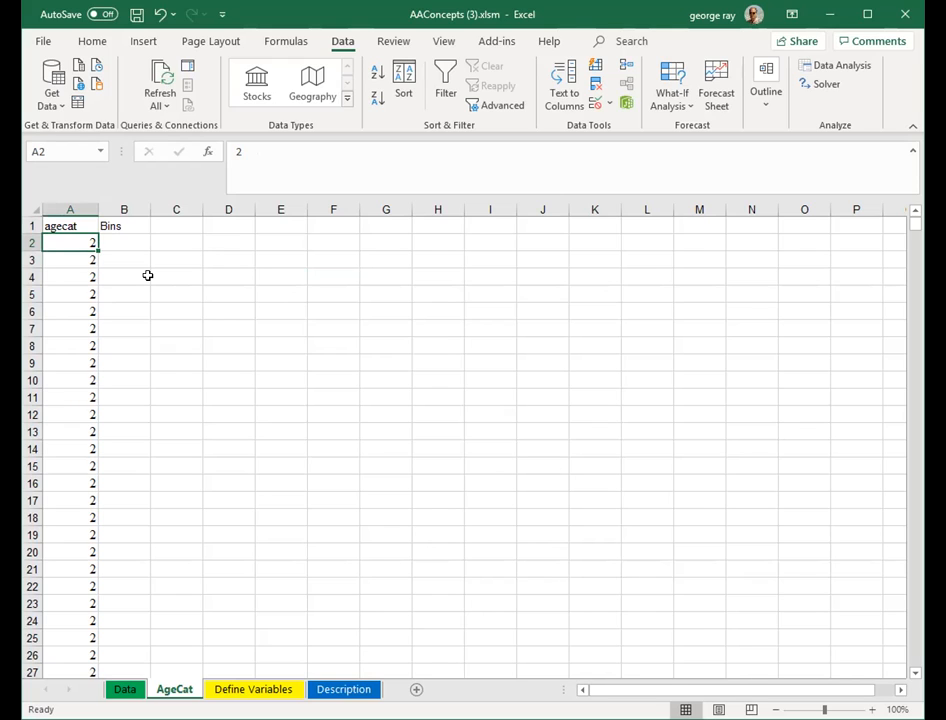
key("ctrl+shift+Down")
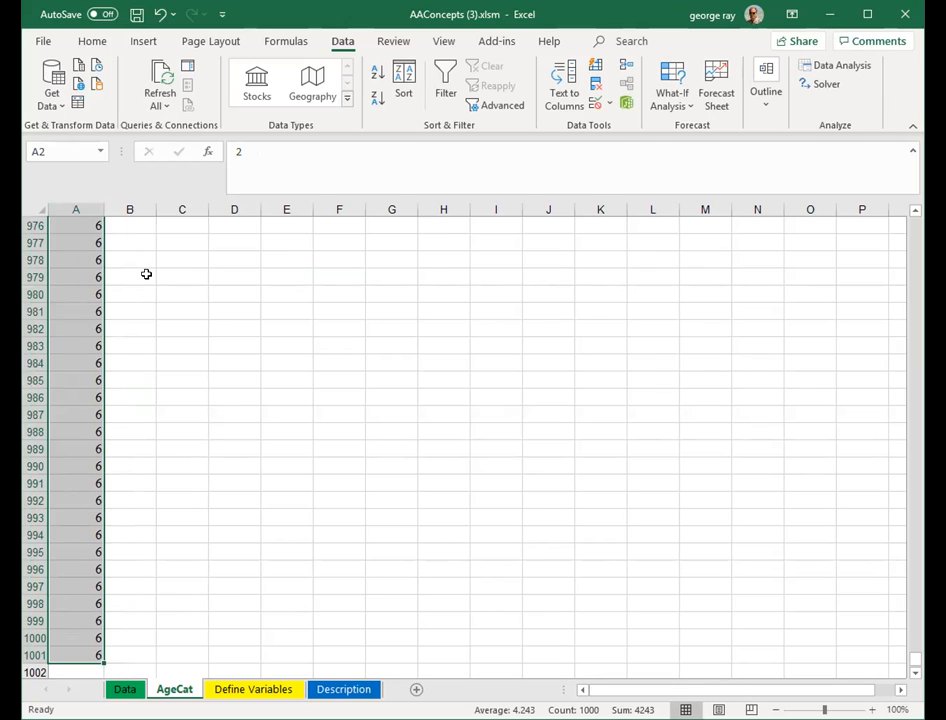
right_click(93, 276)
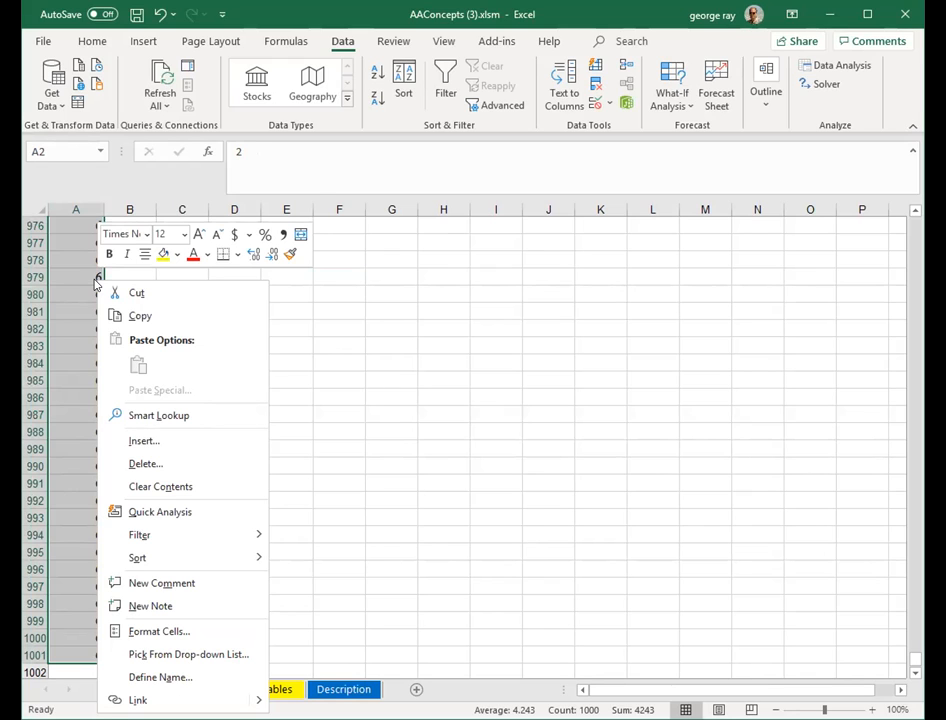
left_click(139, 317)
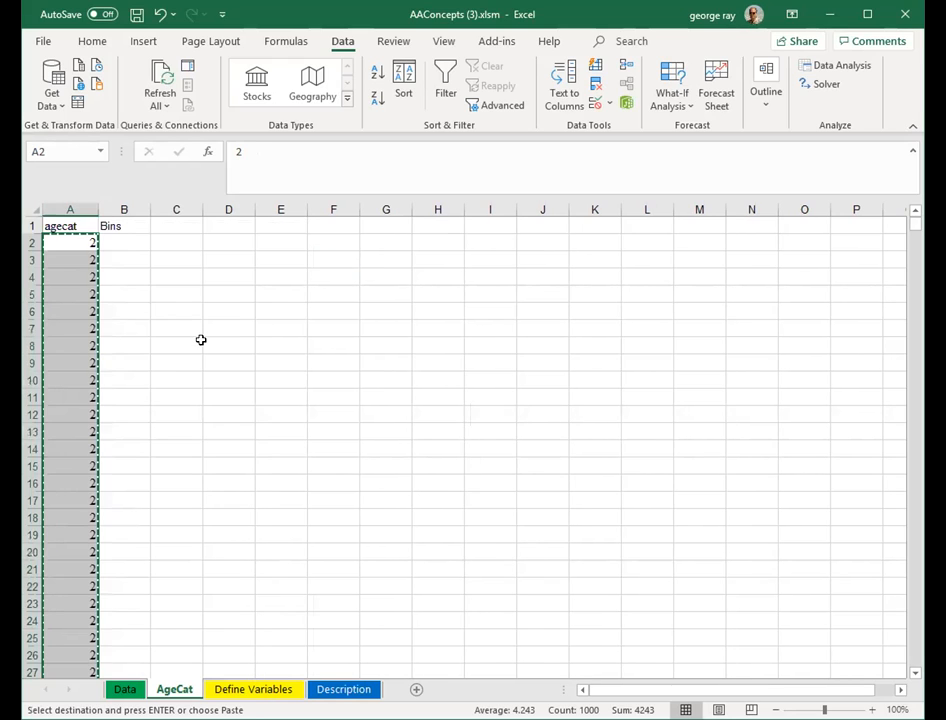
left_click(123, 244)
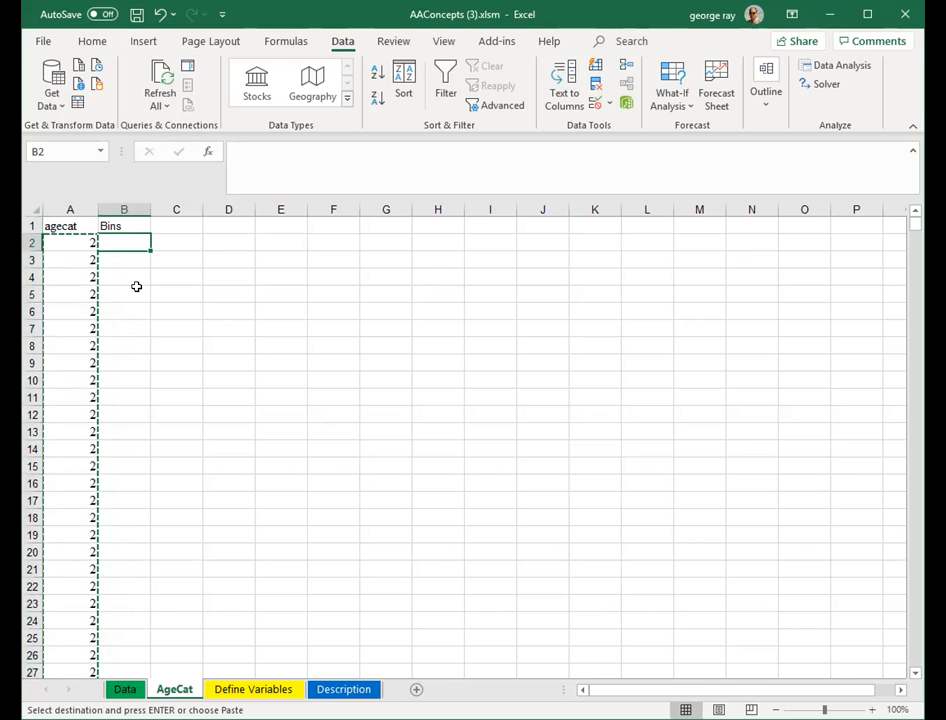
key("ctrl+v")
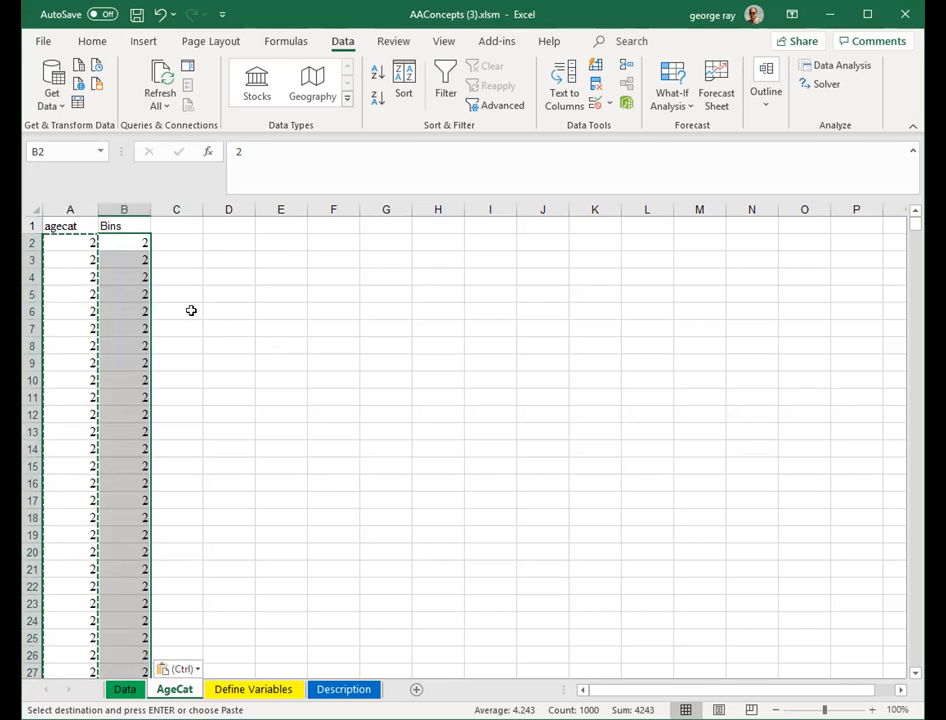
left_click(120, 243)
left_click(211, 272)
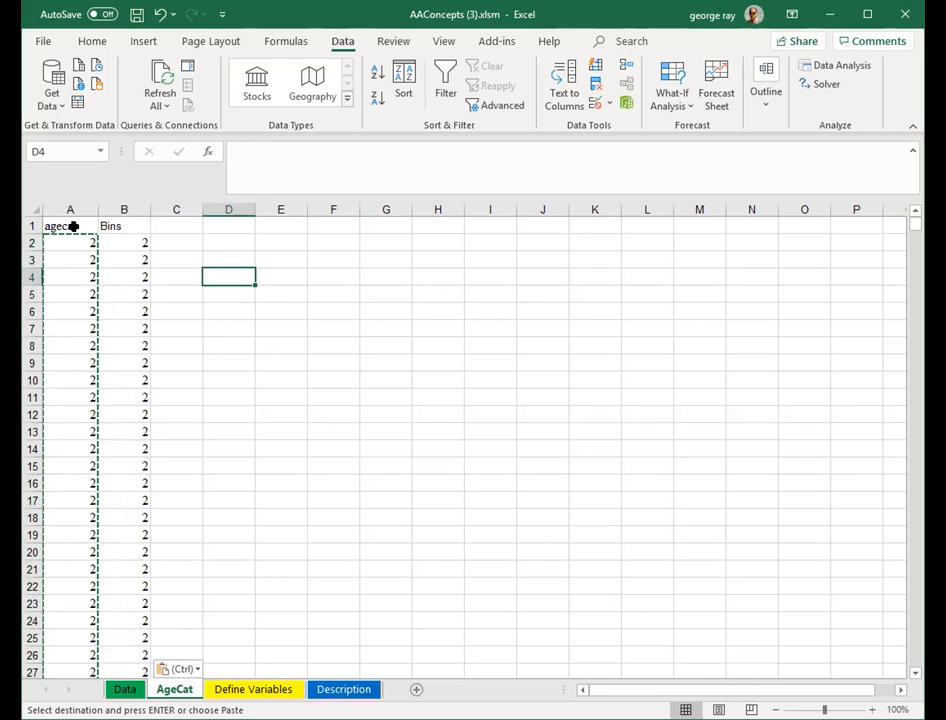
left_click(122, 242)
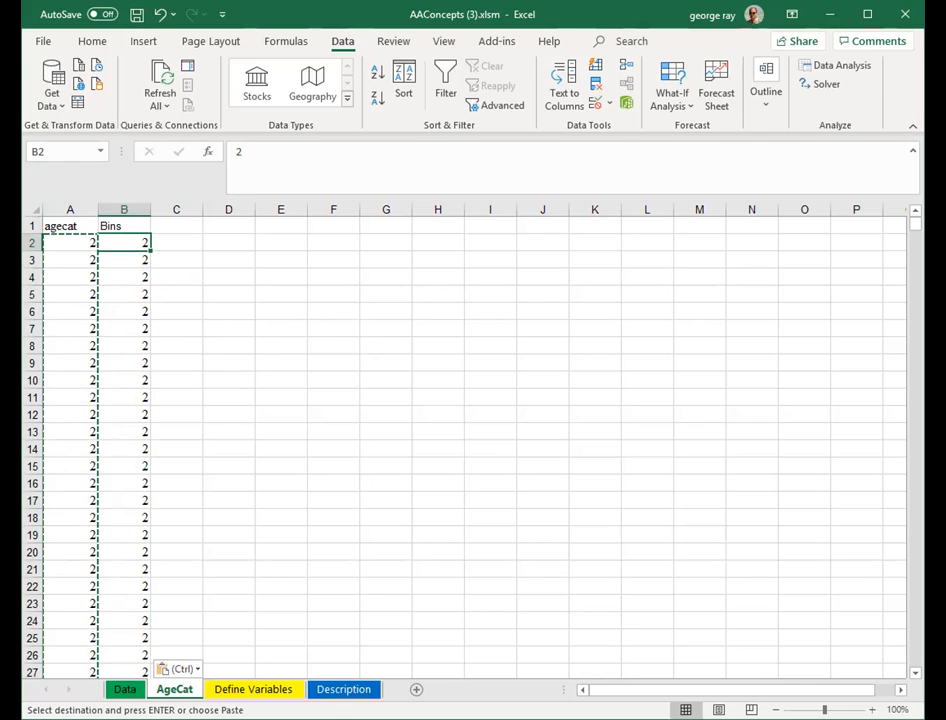
key("Escape")
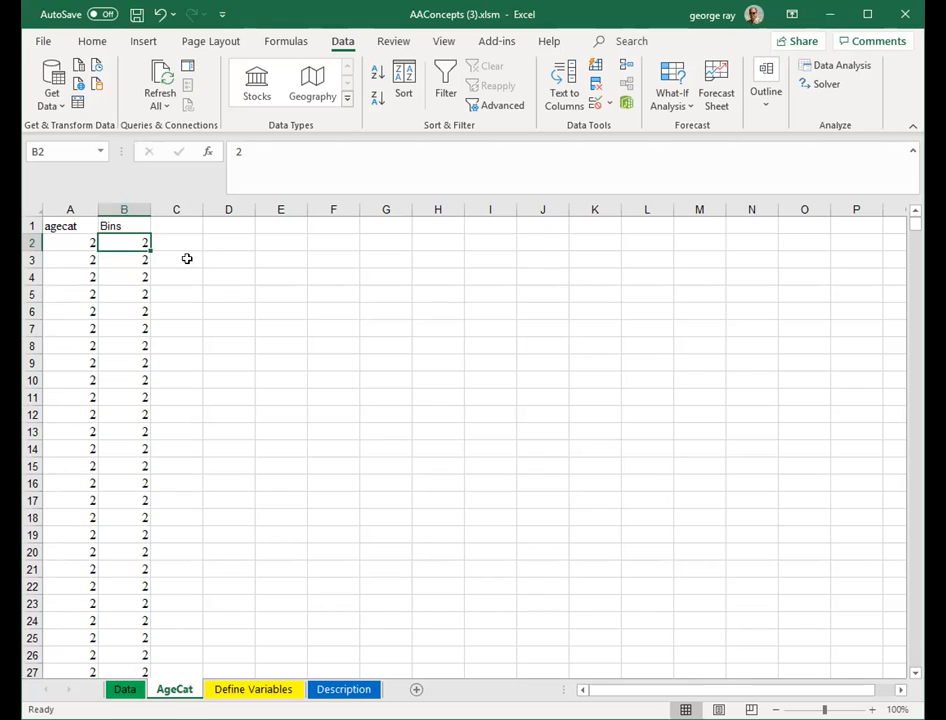
- Remove duplicate values from the Bins column only, continuing with the current selection, leaving unique age categories
key("ctrl+shift+Down")
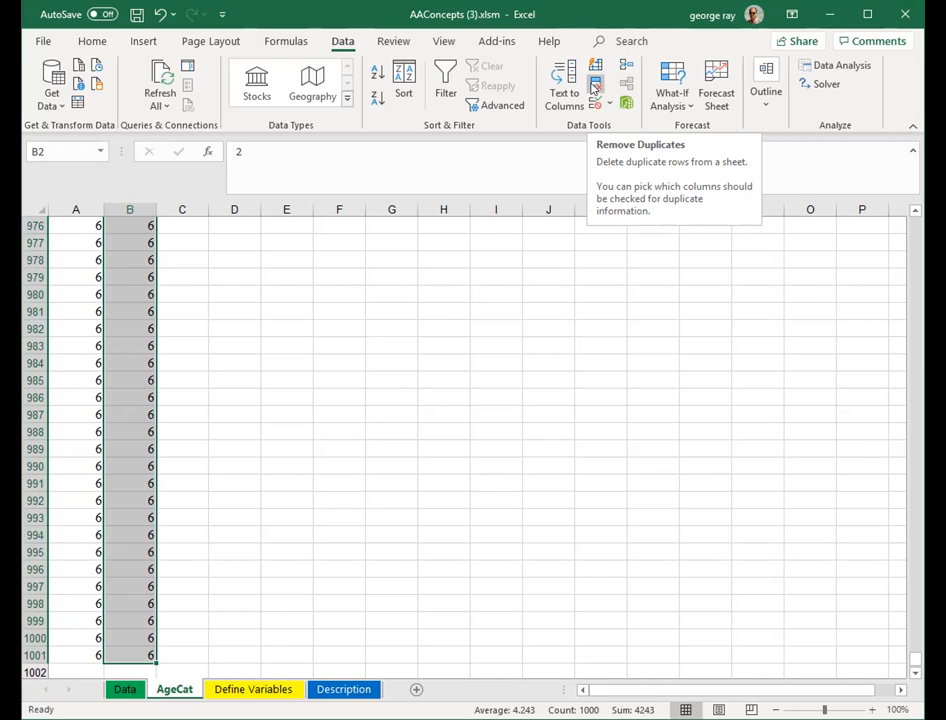
left_click(594, 88)
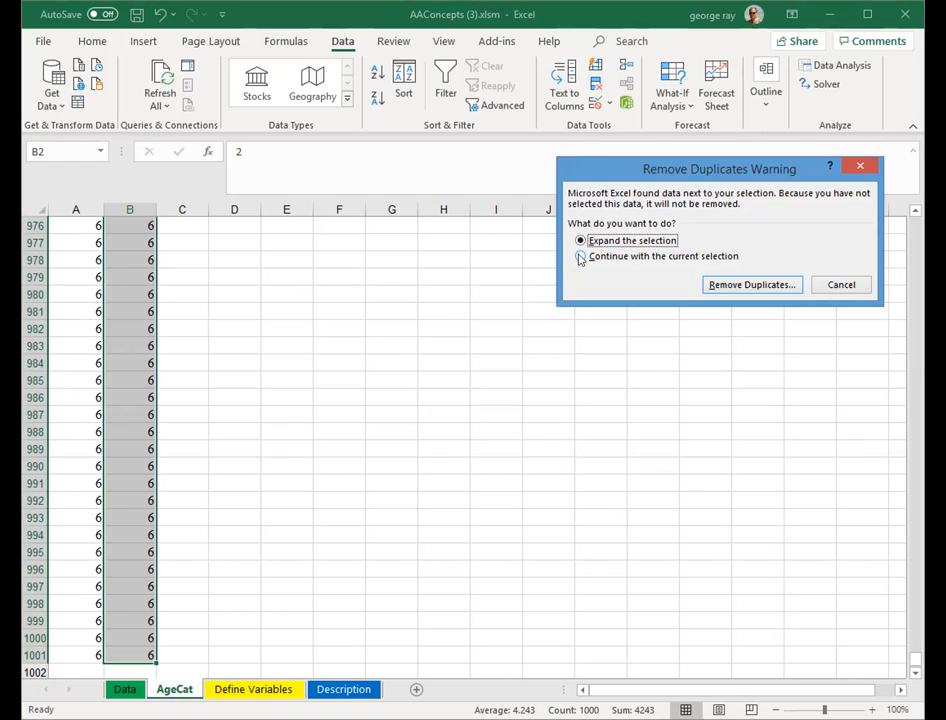
left_click(580, 257)
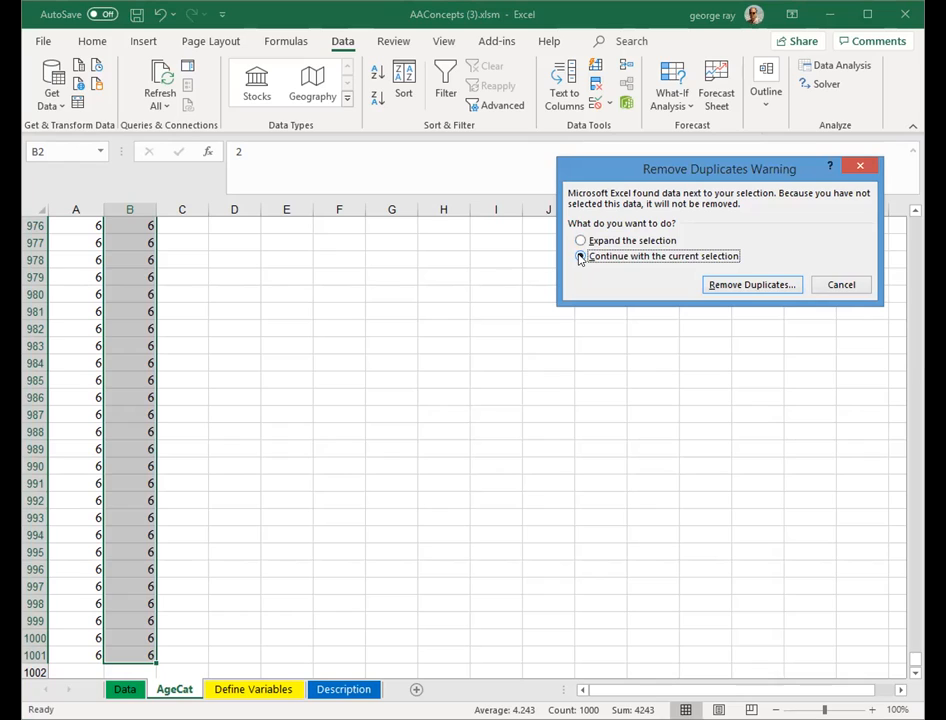
left_click(730, 289)
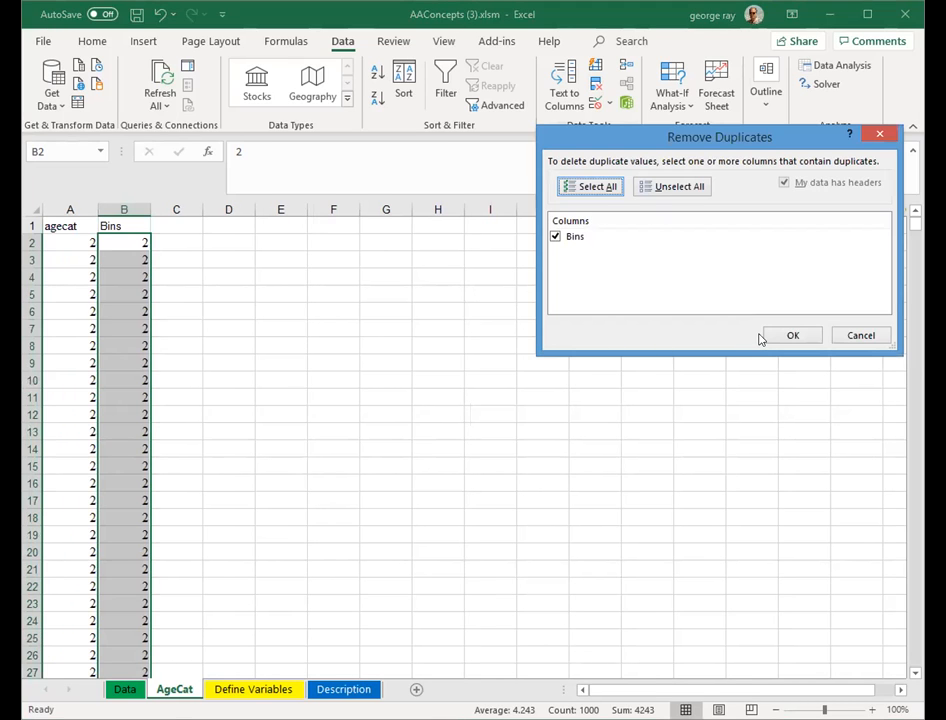
left_click(774, 329)
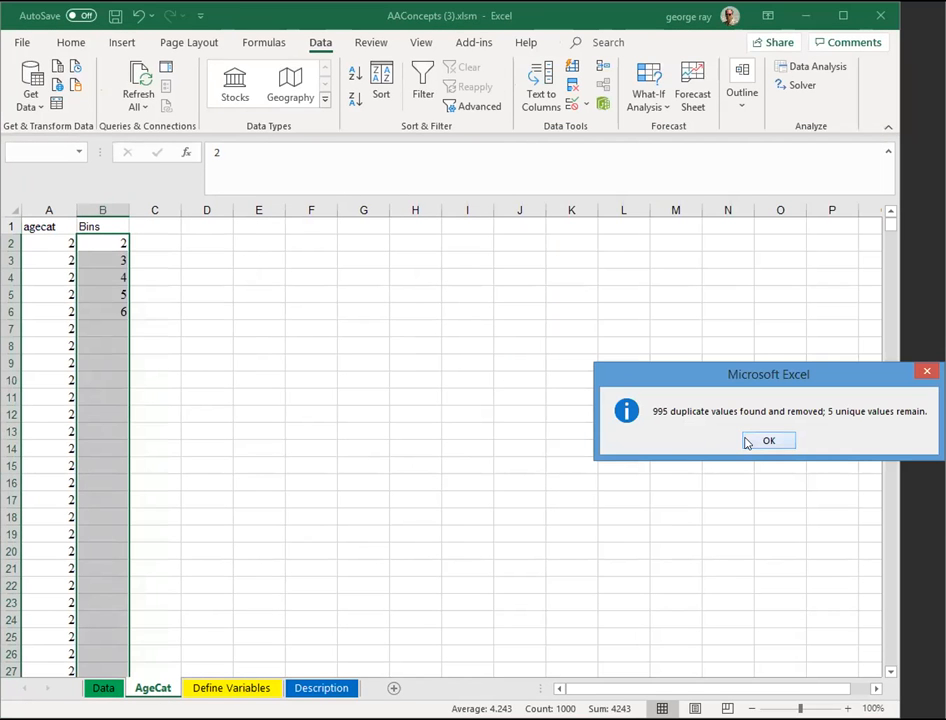
key("Return")
left_click(370, 383)
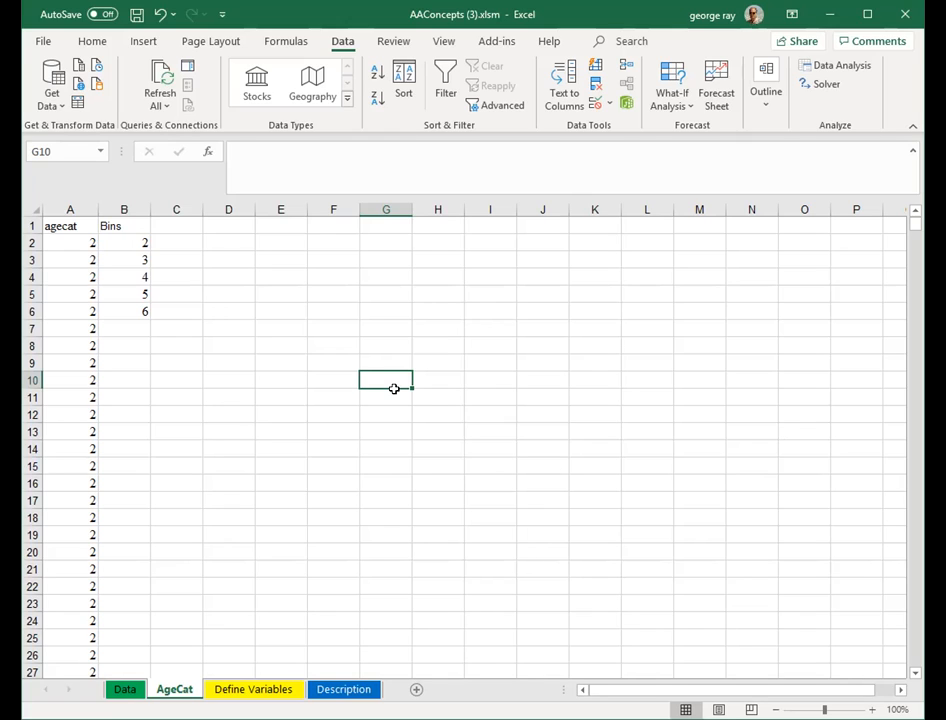
- Enter the formula =COUNTIF(A2:A1001,B2) in cell D2 to count agecat values matching the first bin
left_click(229, 236)
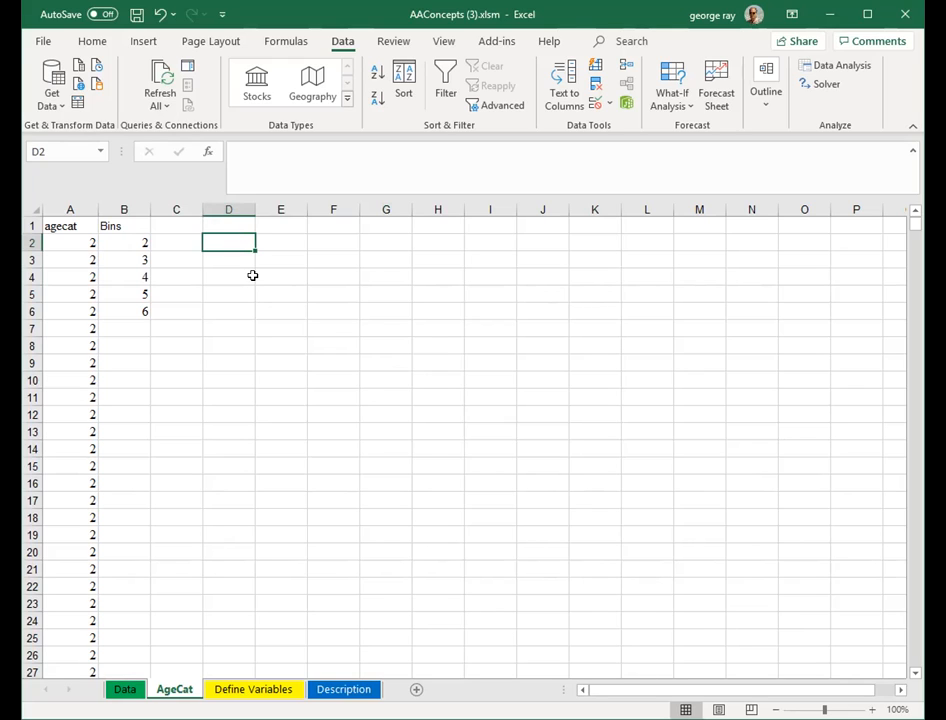
type("=")
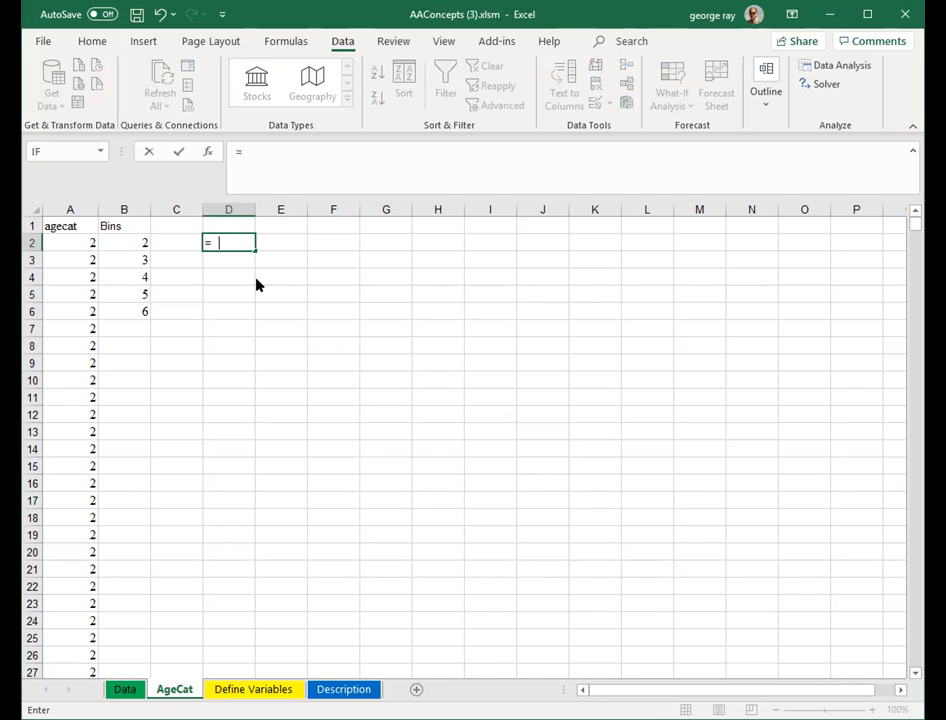
type("COUNTIF")
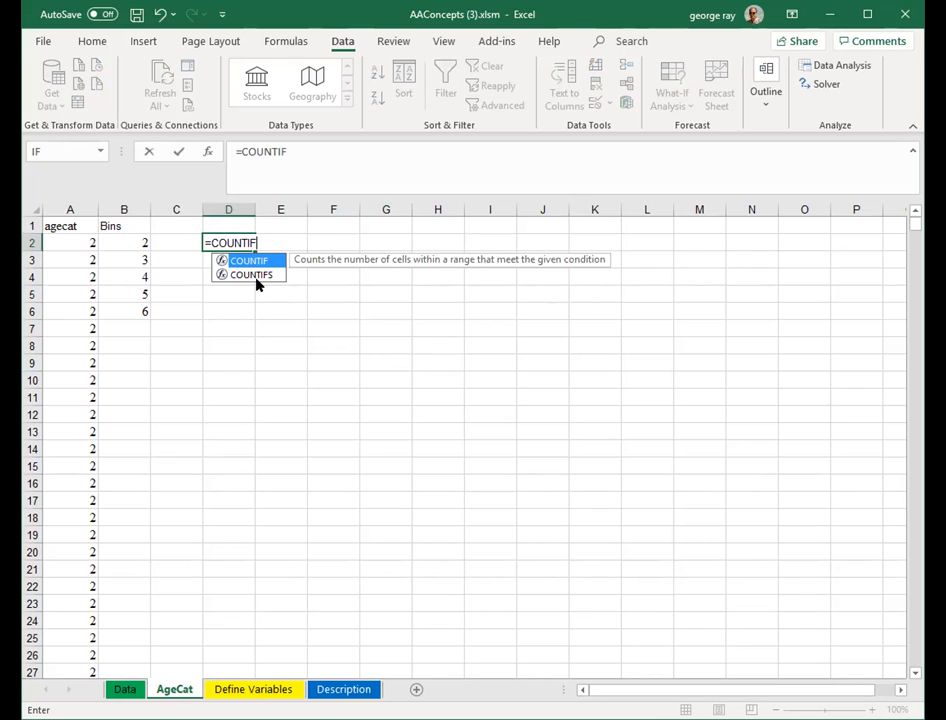
type("(")
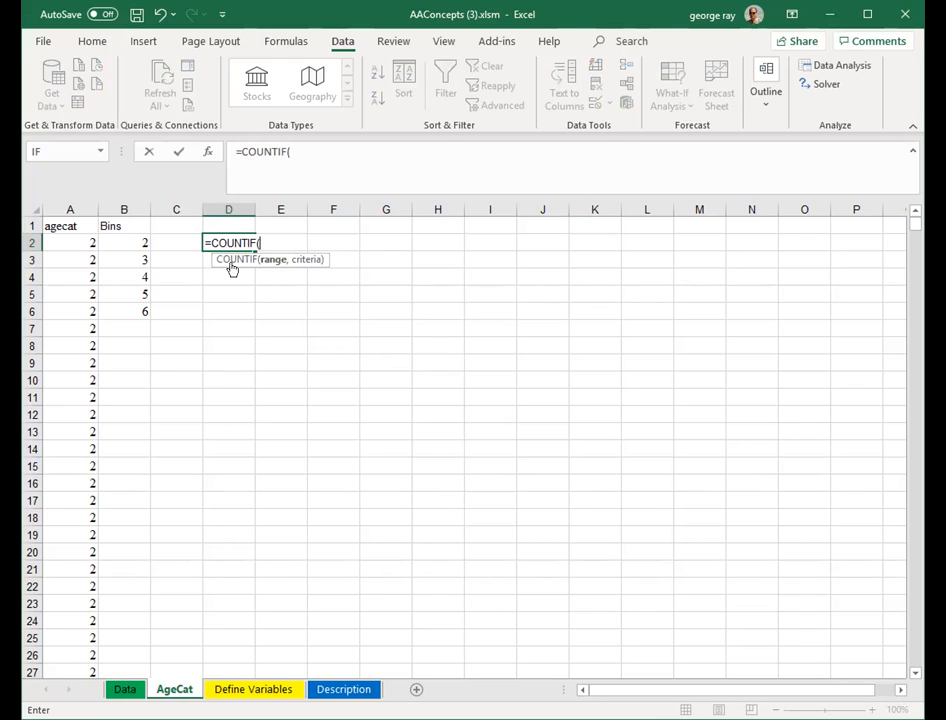
left_click(80, 242)
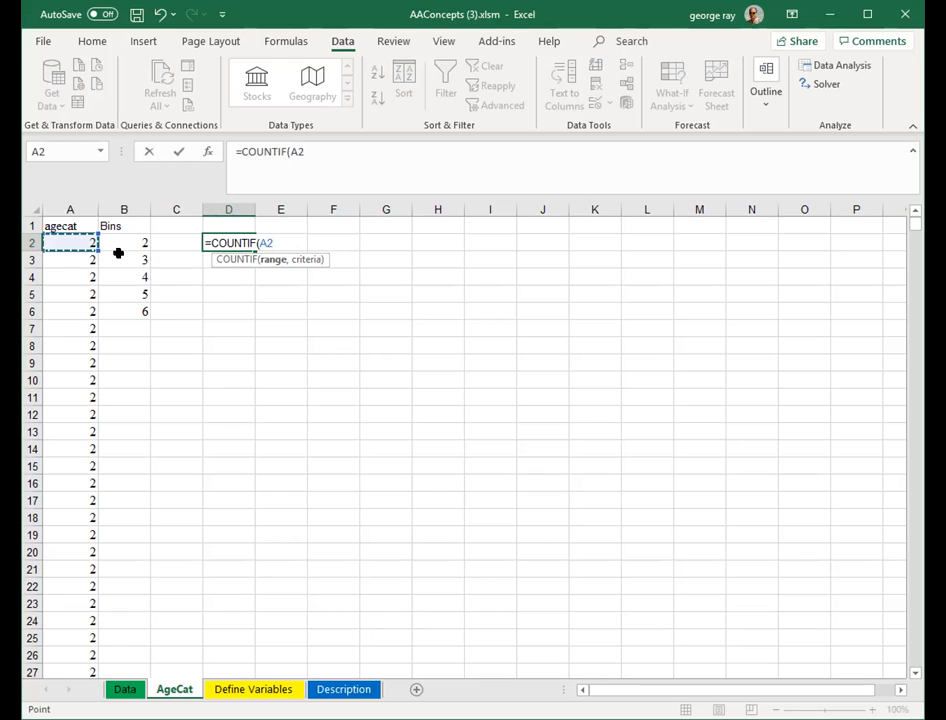
key("ctrl+shift+Down")
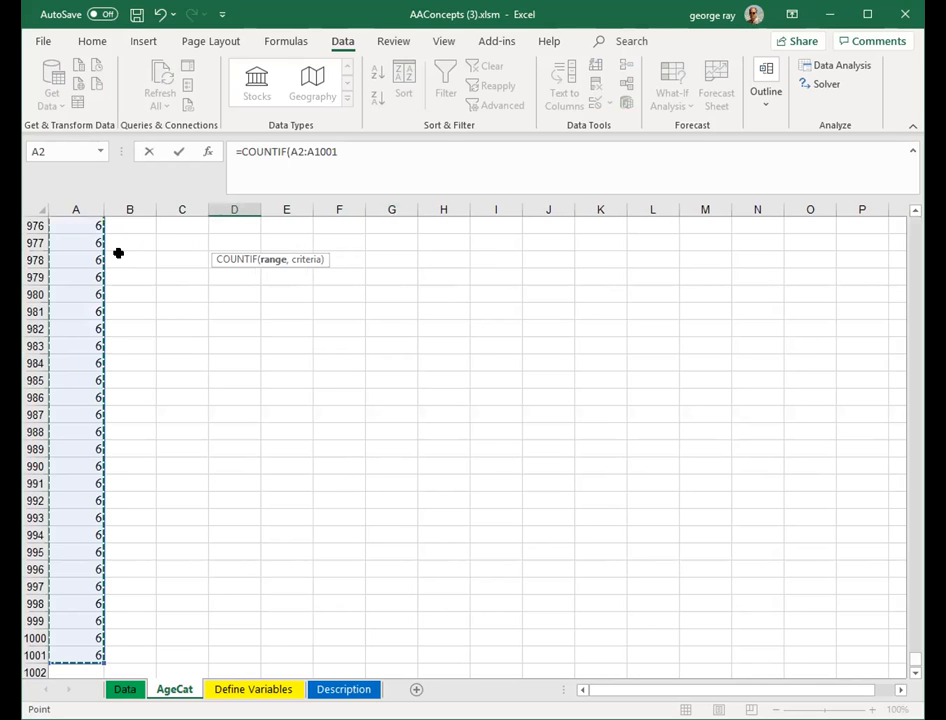
left_click(342, 150)
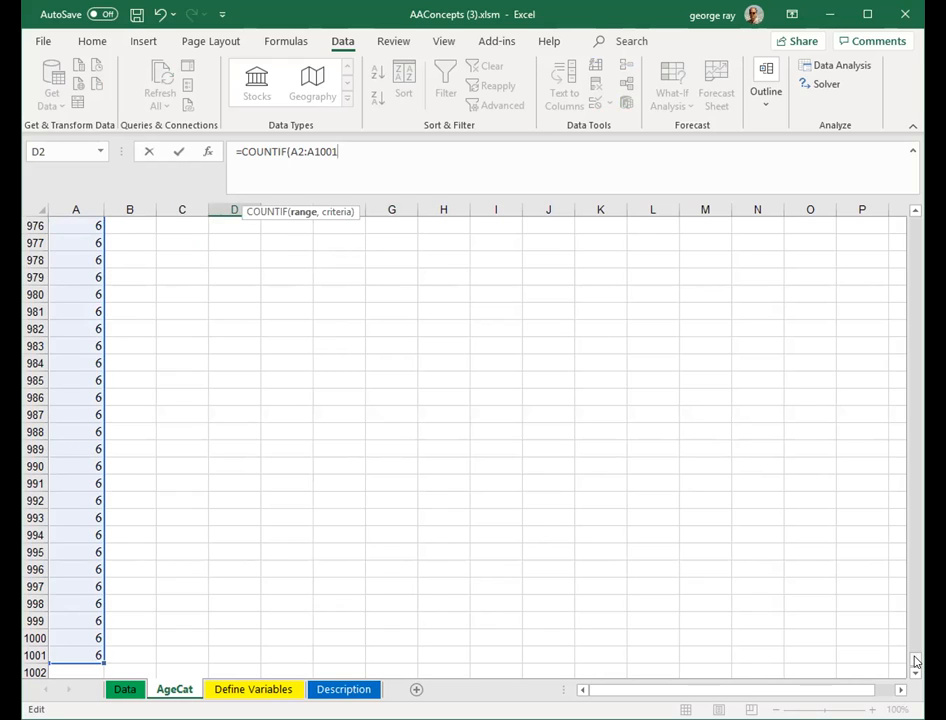
left_click_drag(916, 661, 916, 222)
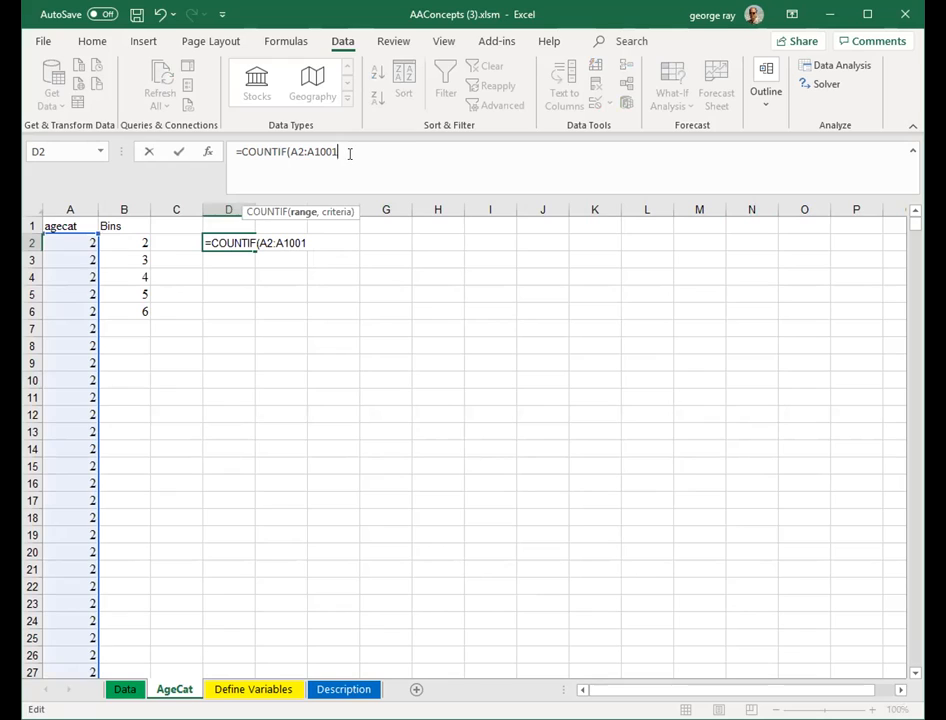
type(",")
left_click(136, 243)
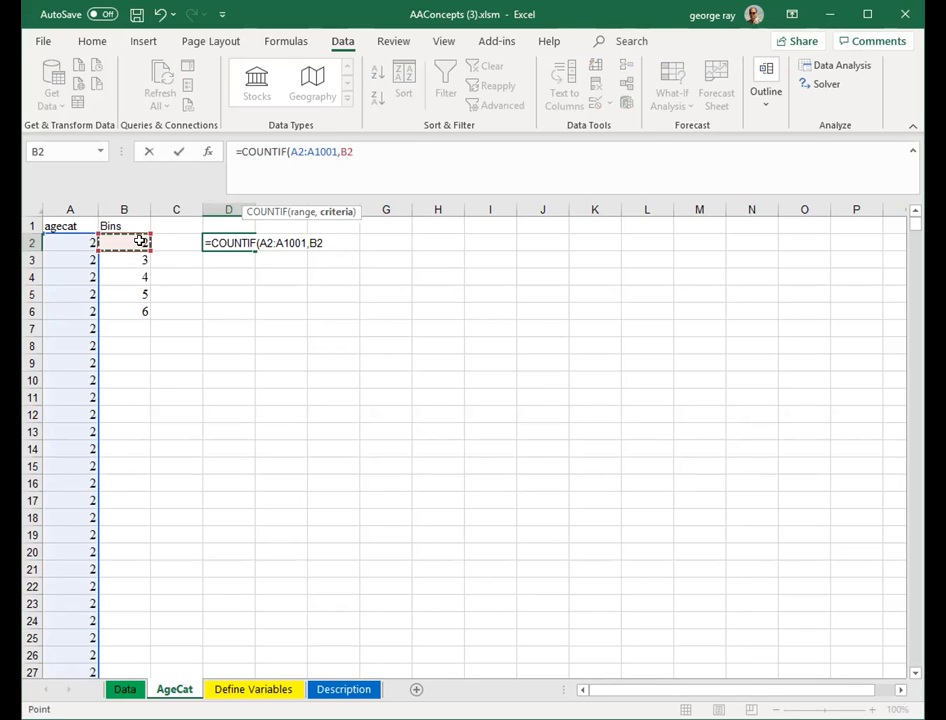
type(")")
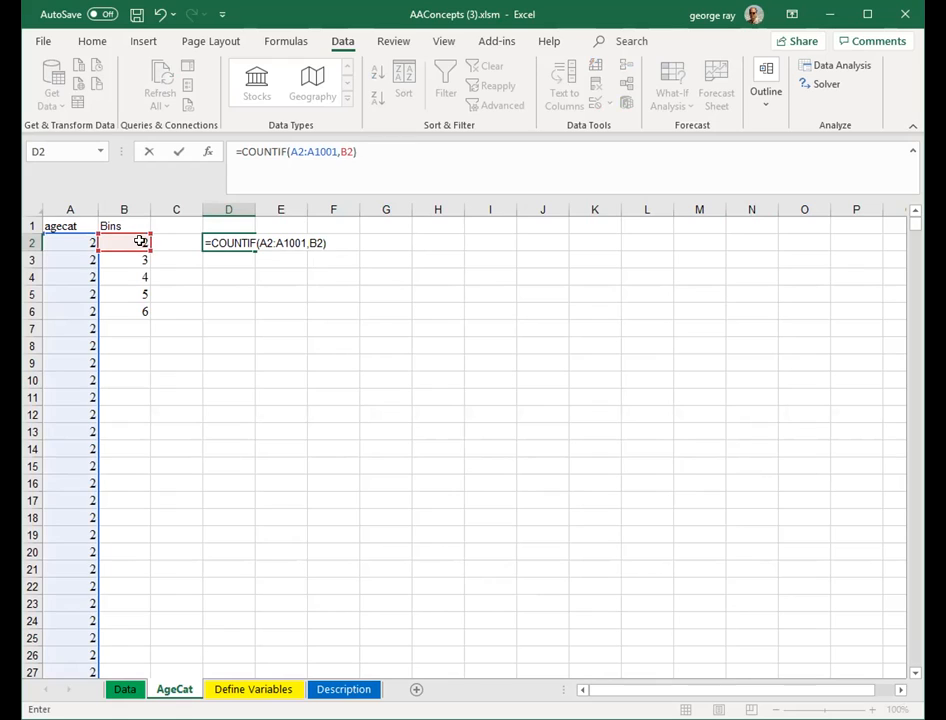
key("Return")
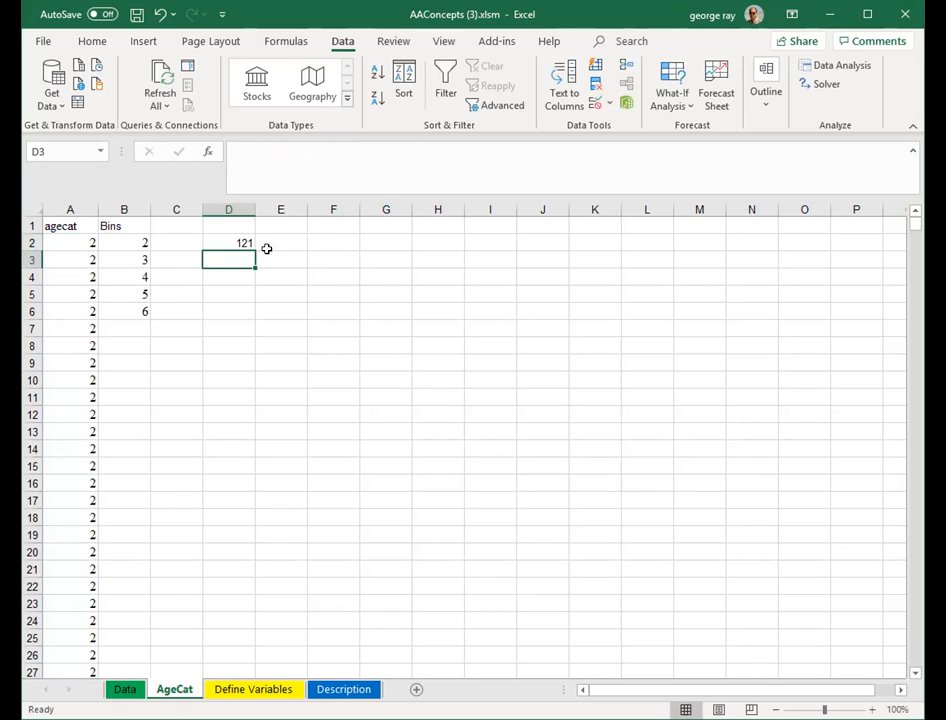
- Label column D with the header Freq Count in cell D1
left_click(226, 237)
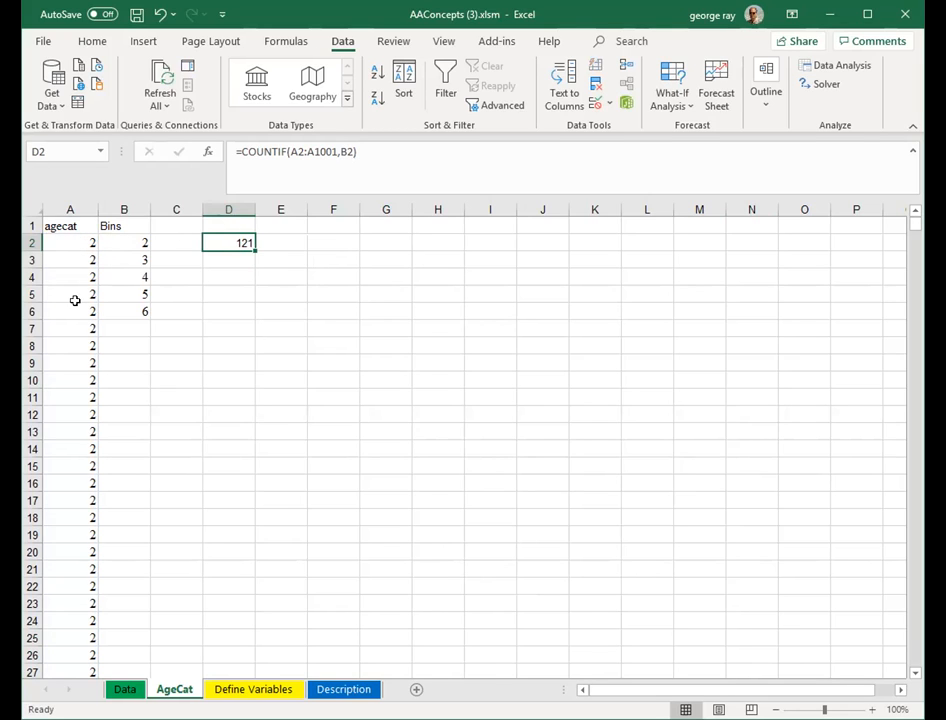
left_click(129, 241)
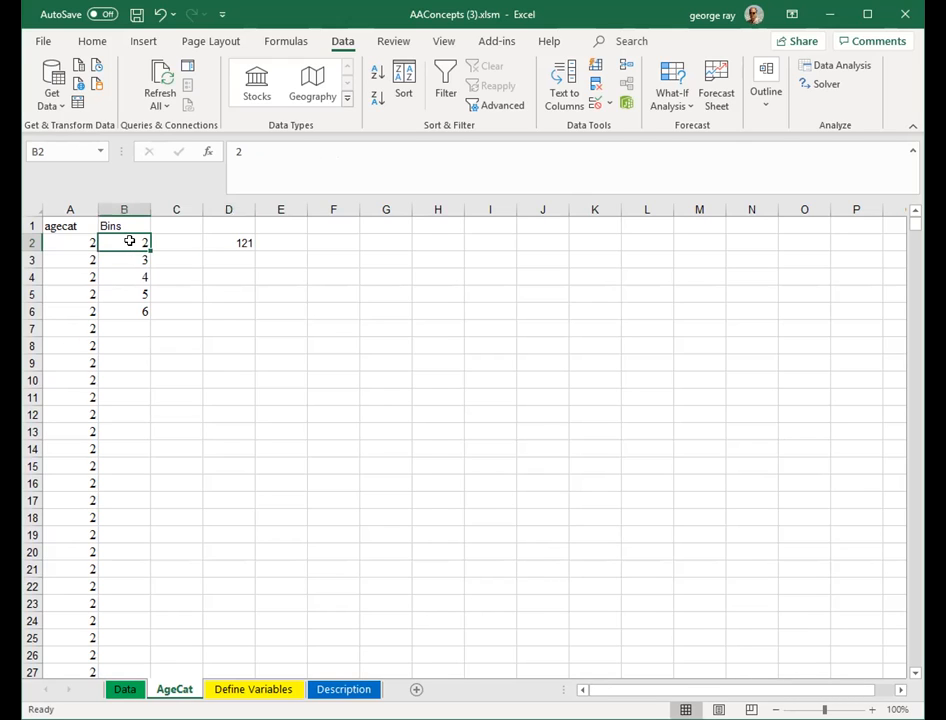
left_click(225, 222)
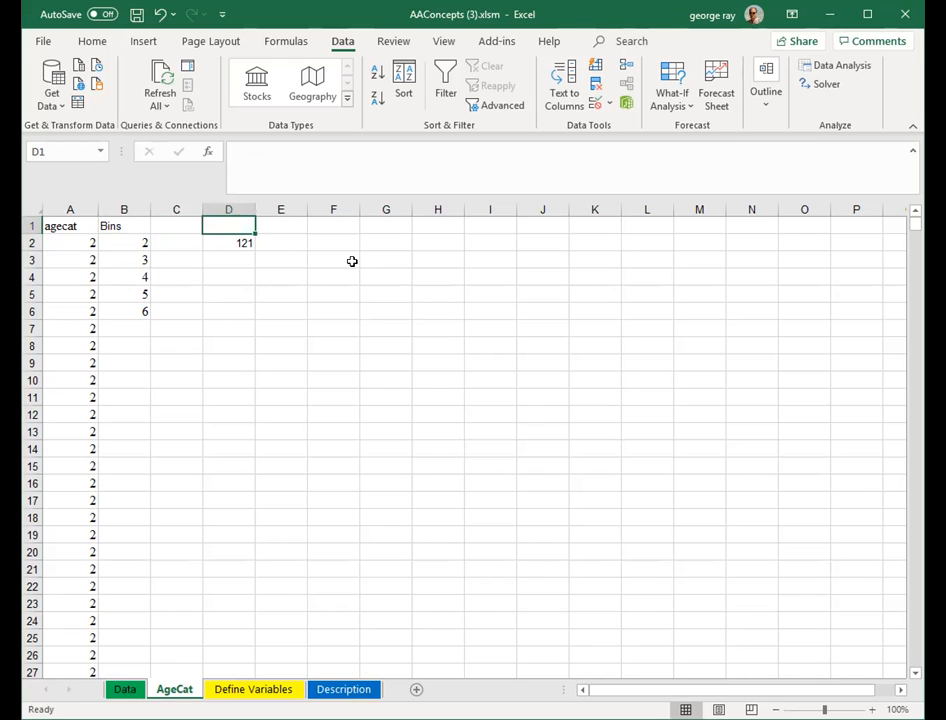
type("Freq ")
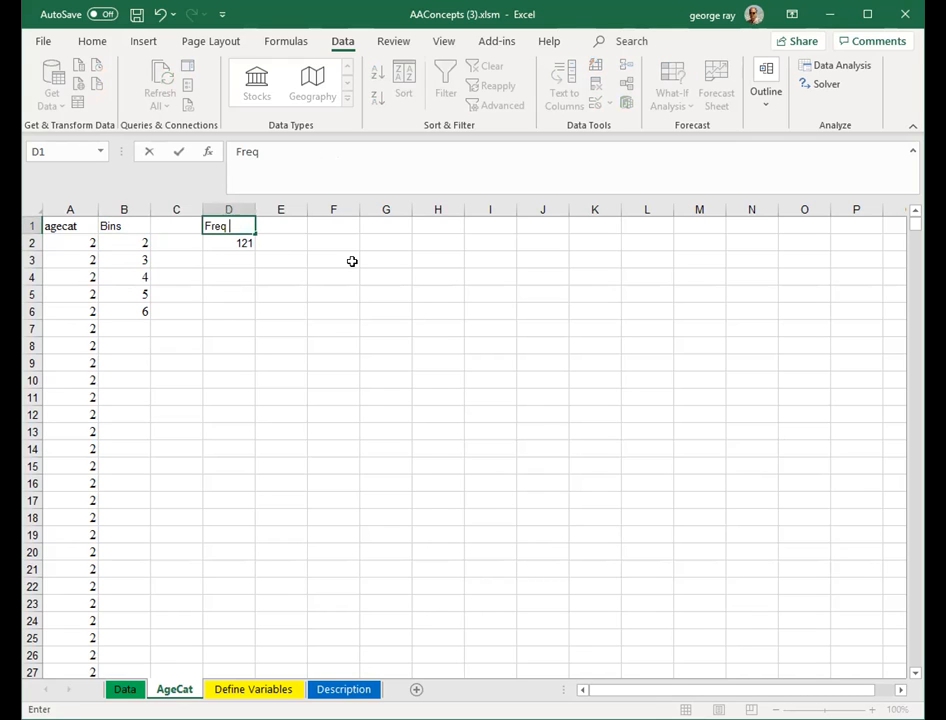
type("Count")
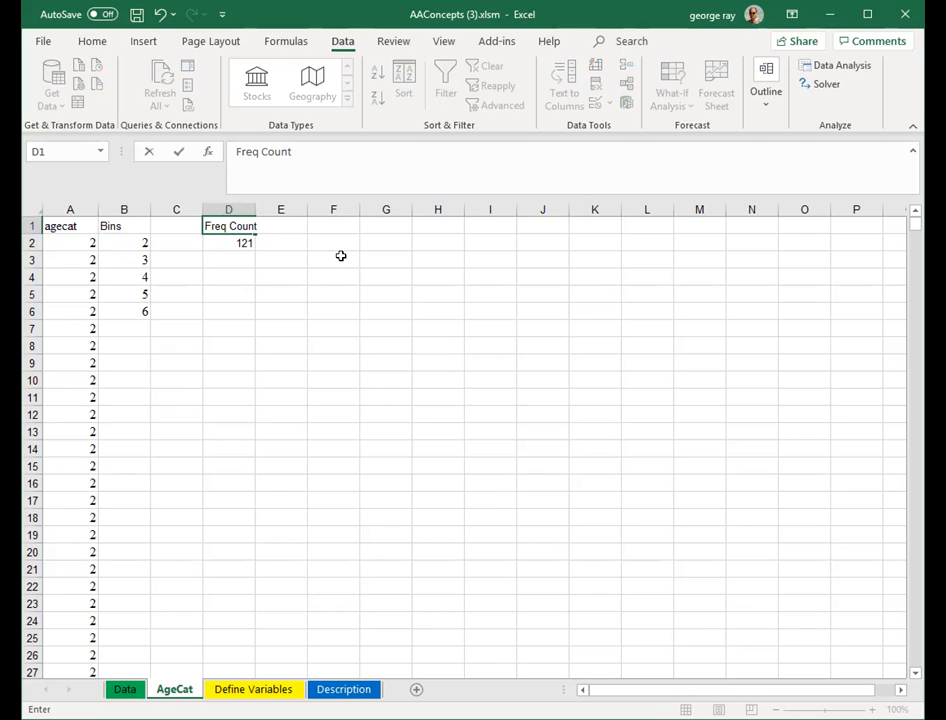
left_click(307, 258)
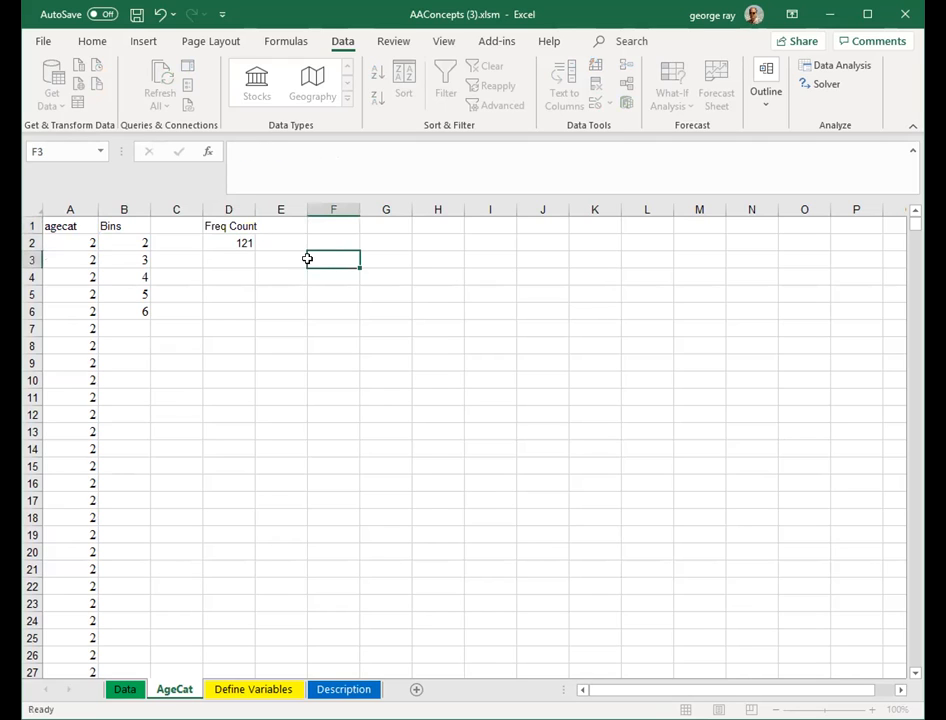
- Autofit column D and fill the COUNTIF formula from D2 down through D6 for all bins
double_click(253, 205)
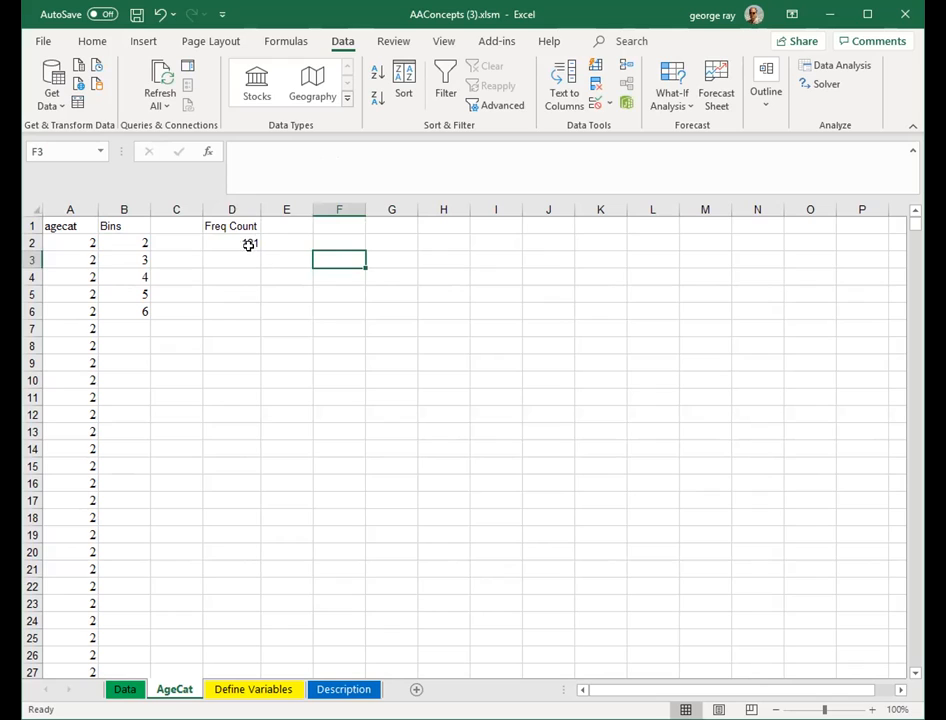
left_click(250, 243)
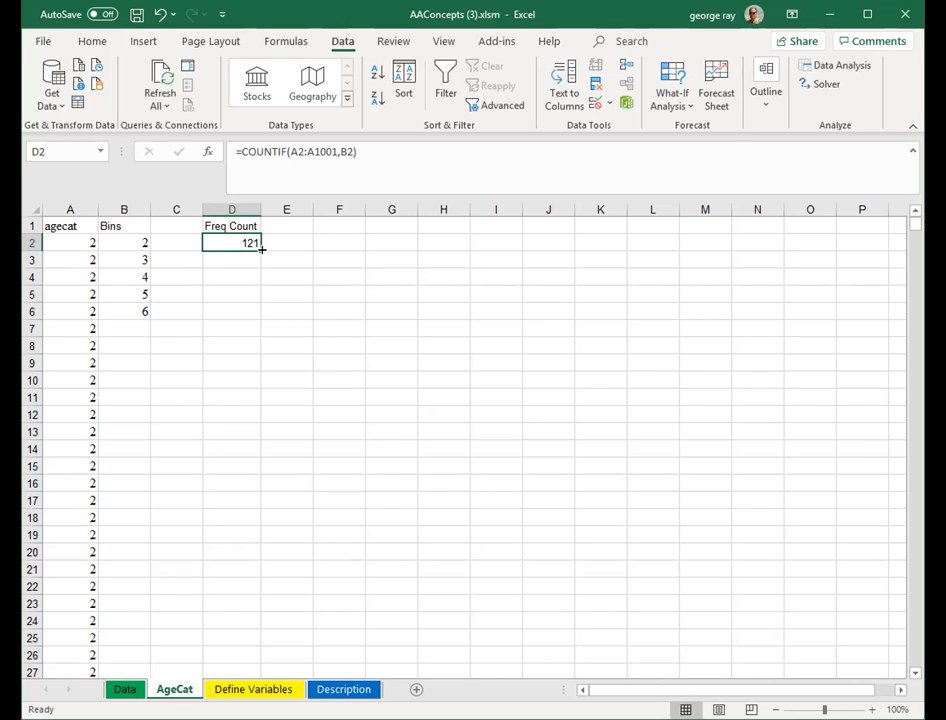
left_click_drag(261, 249, 258, 314)
left_click(334, 340)
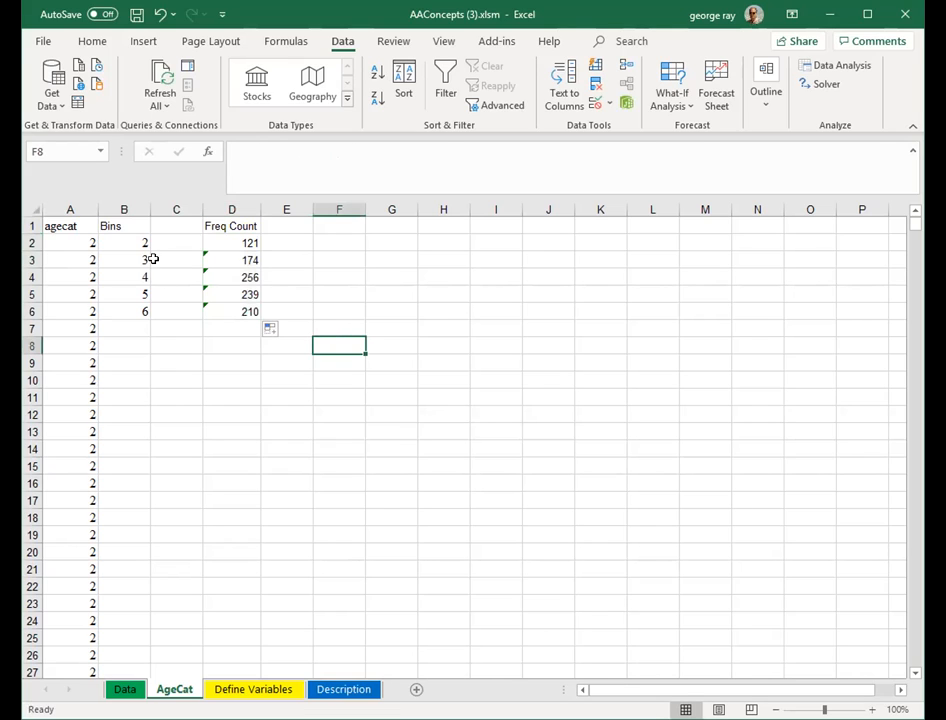
- Total the frequency counts in cell D7 with an AutoSum of D2:D6
left_click(226, 327)
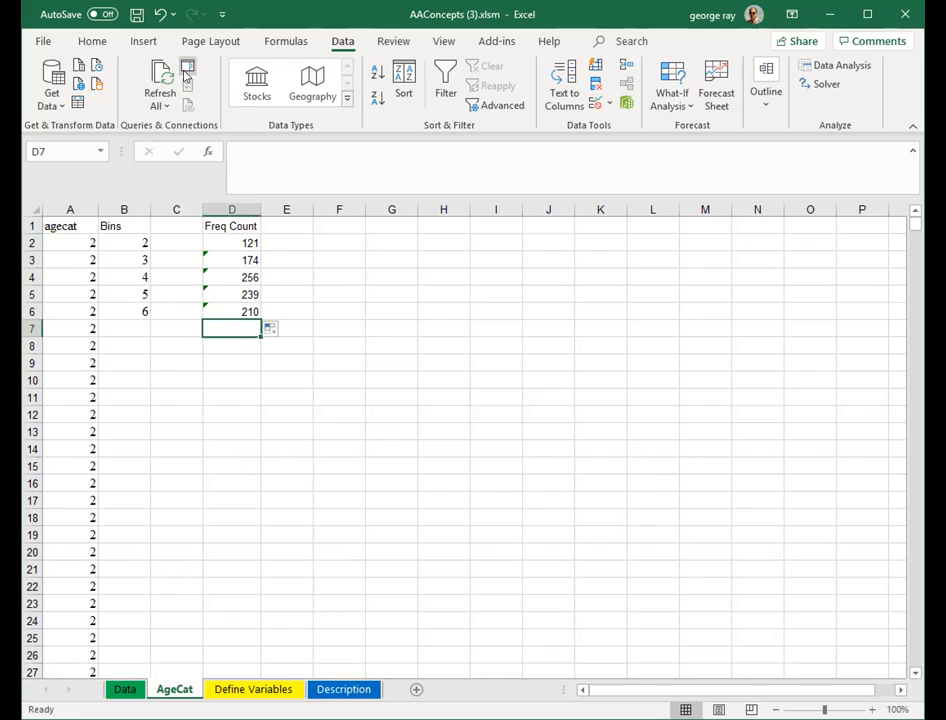
left_click(93, 42)
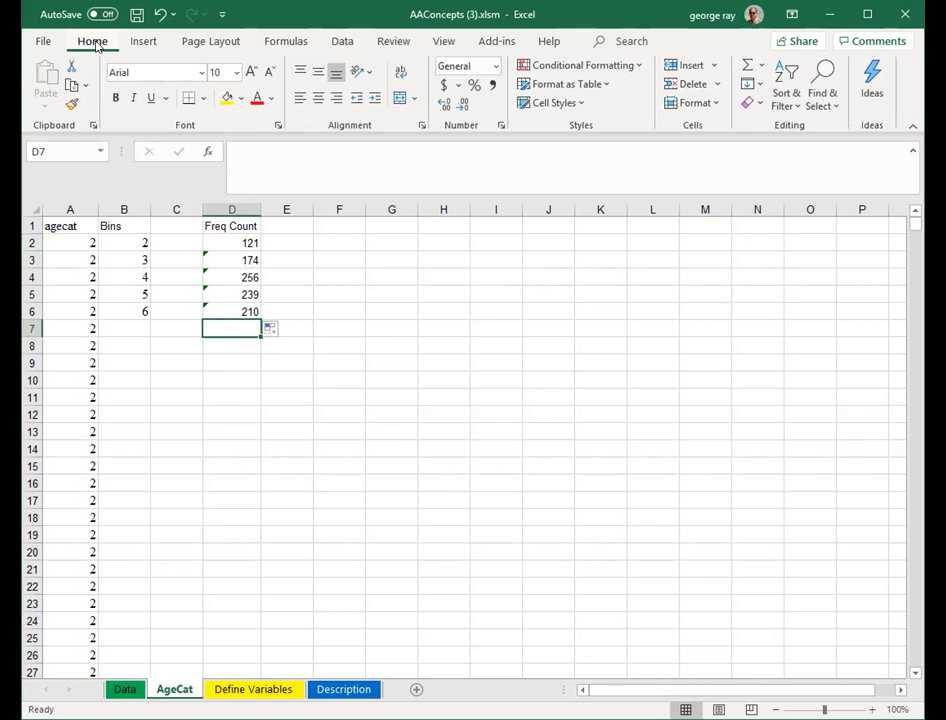
left_click(762, 68)
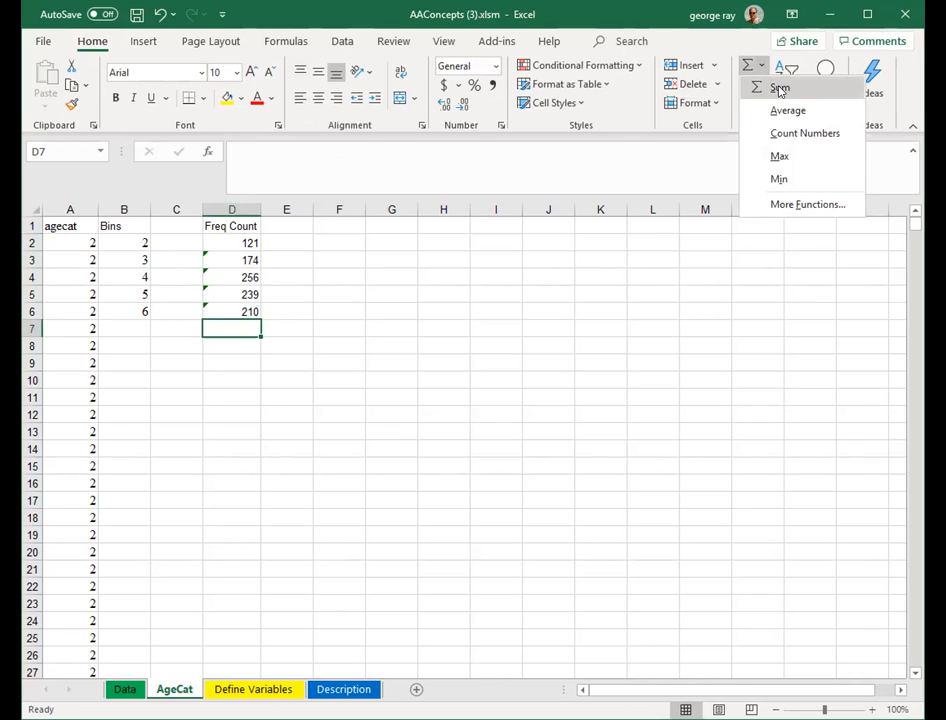
left_click(781, 88)
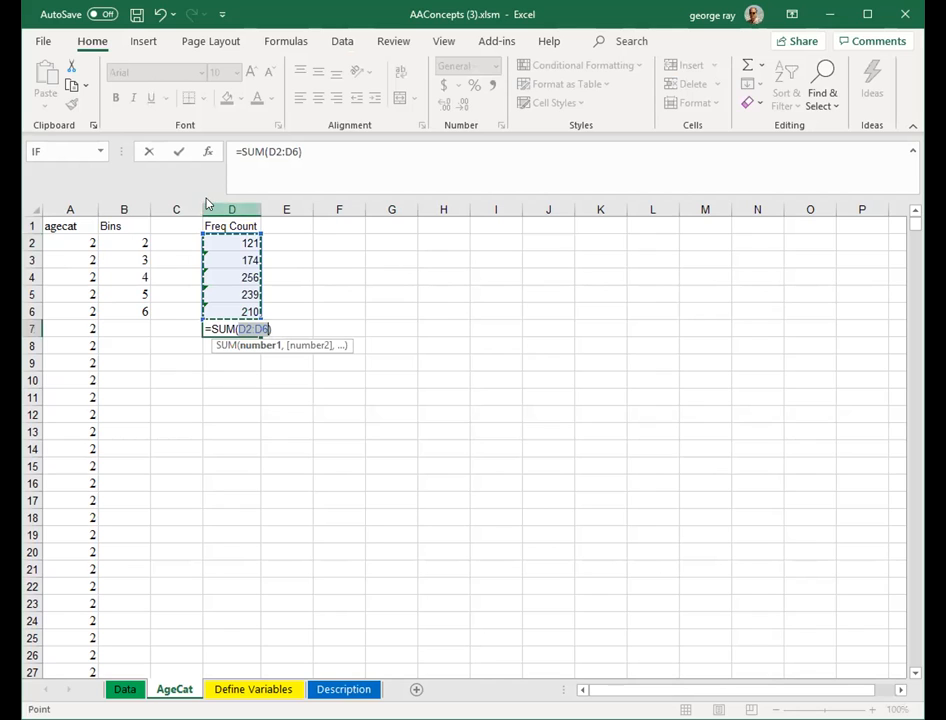
left_click(179, 152)
left_click(348, 350)
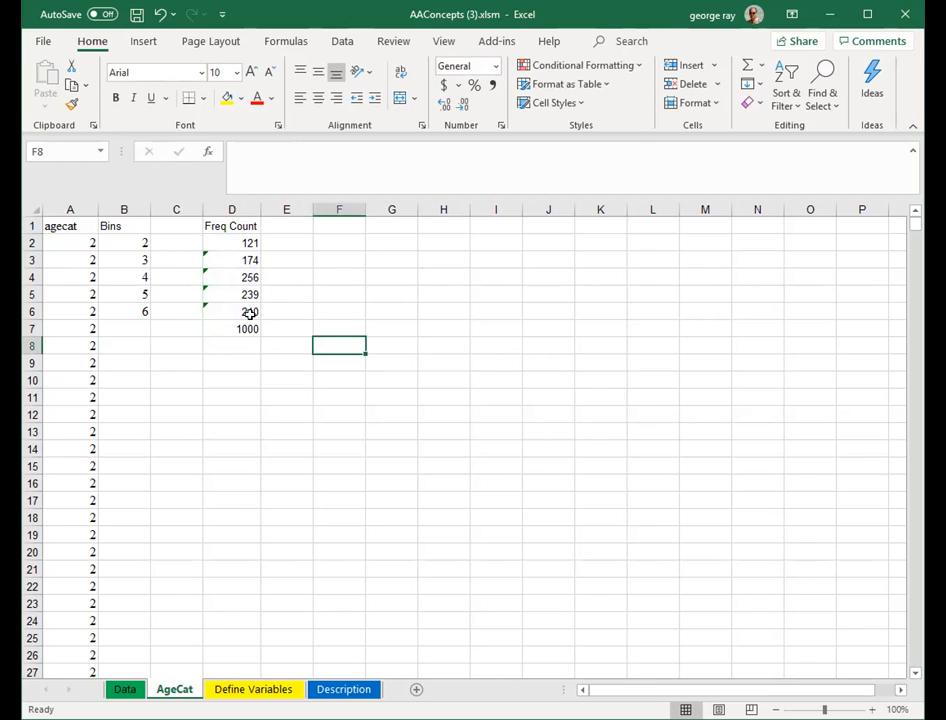
- Label column E with the header Freq Perc in cell E1
left_click(285, 228)
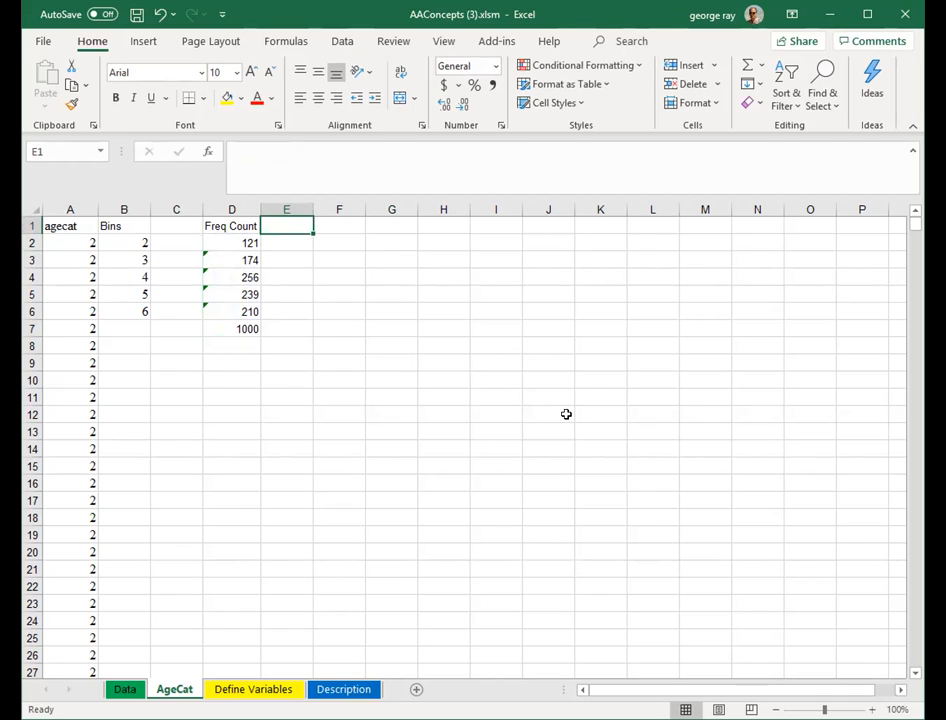
type("Freq")
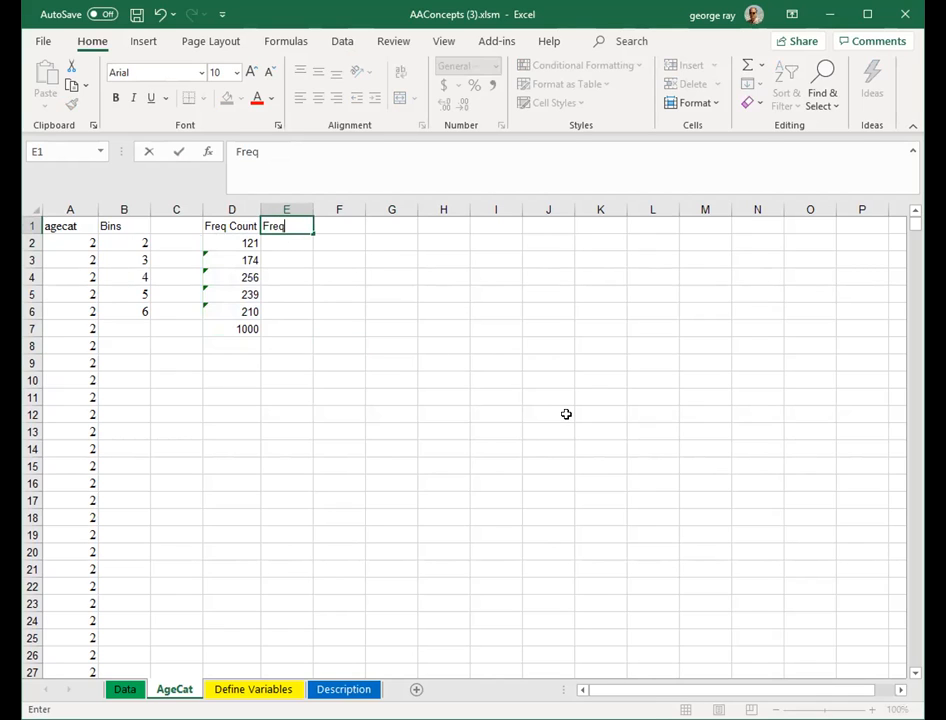
type(" Perc")
left_click(484, 360)
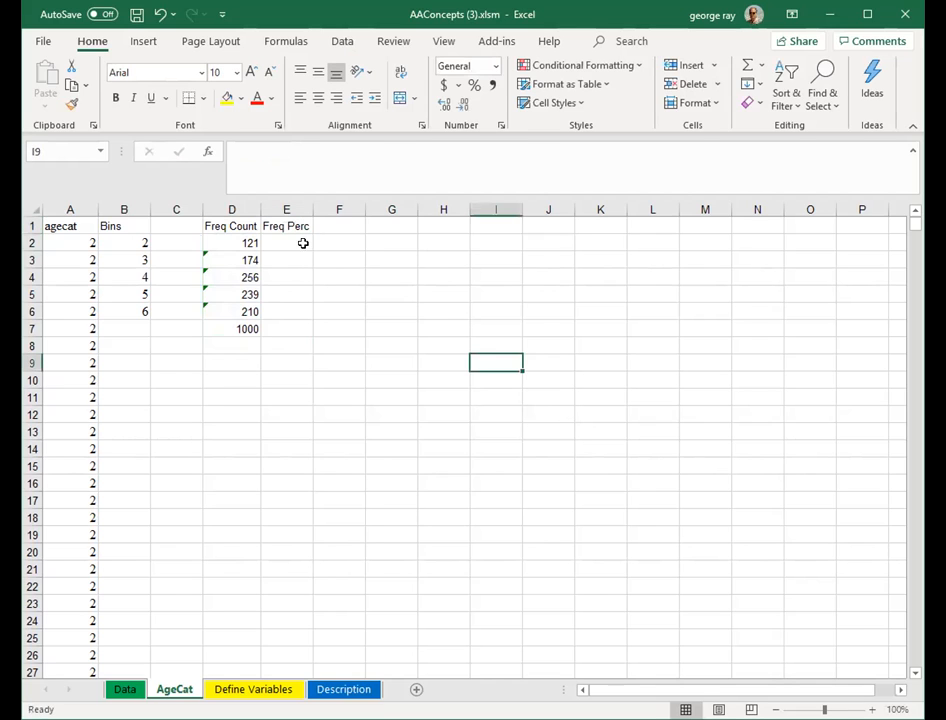
- Enter the formula =d2/1000 in cell E2 to compute the first bin's relative frequency
left_click(293, 244)
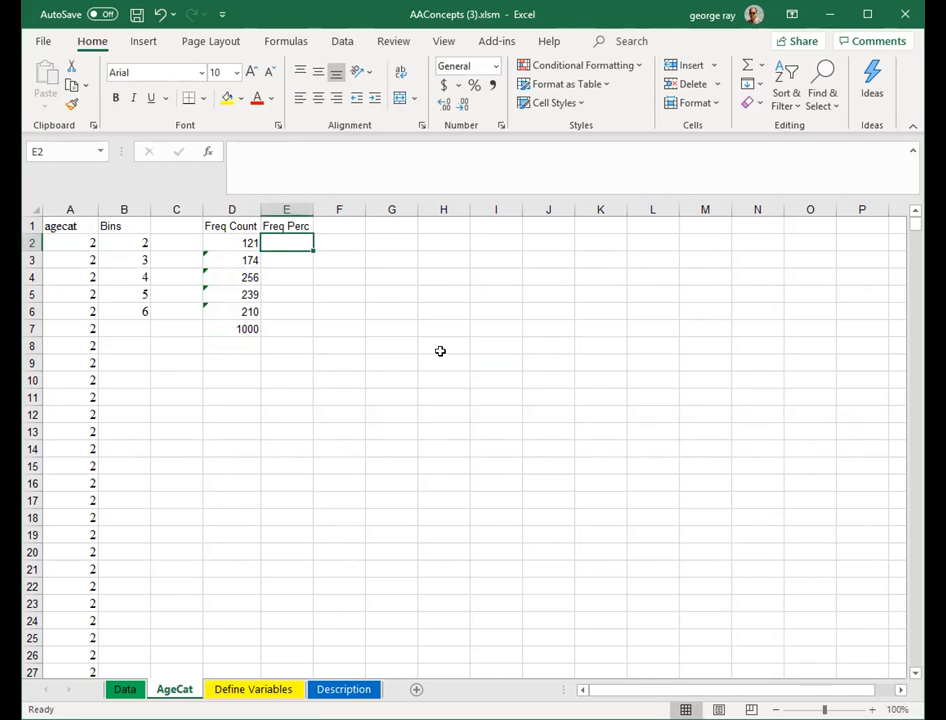
type("=")
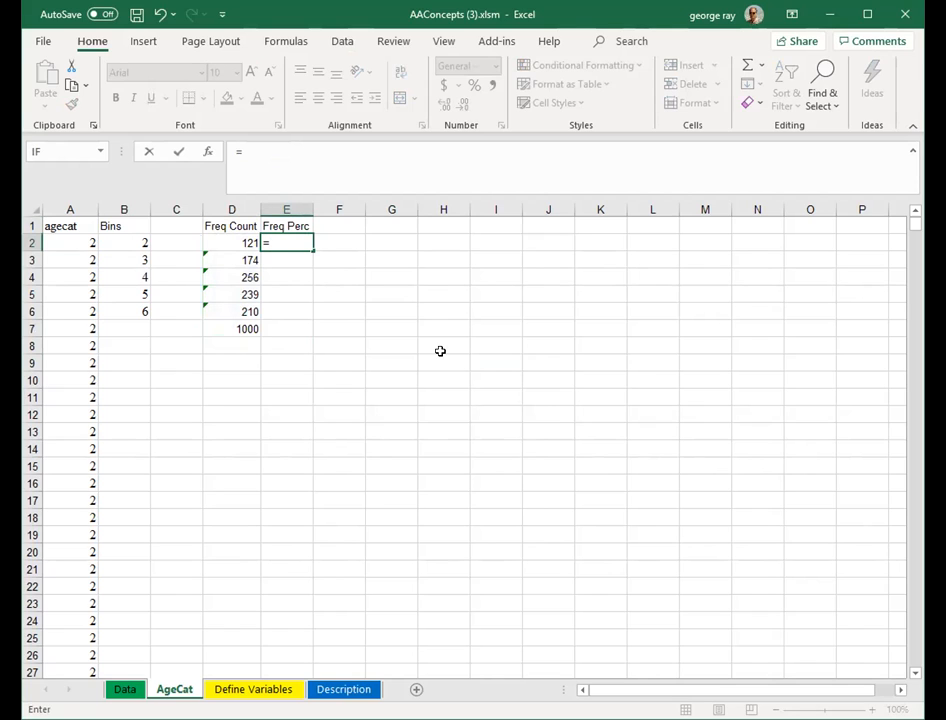
type("d2")
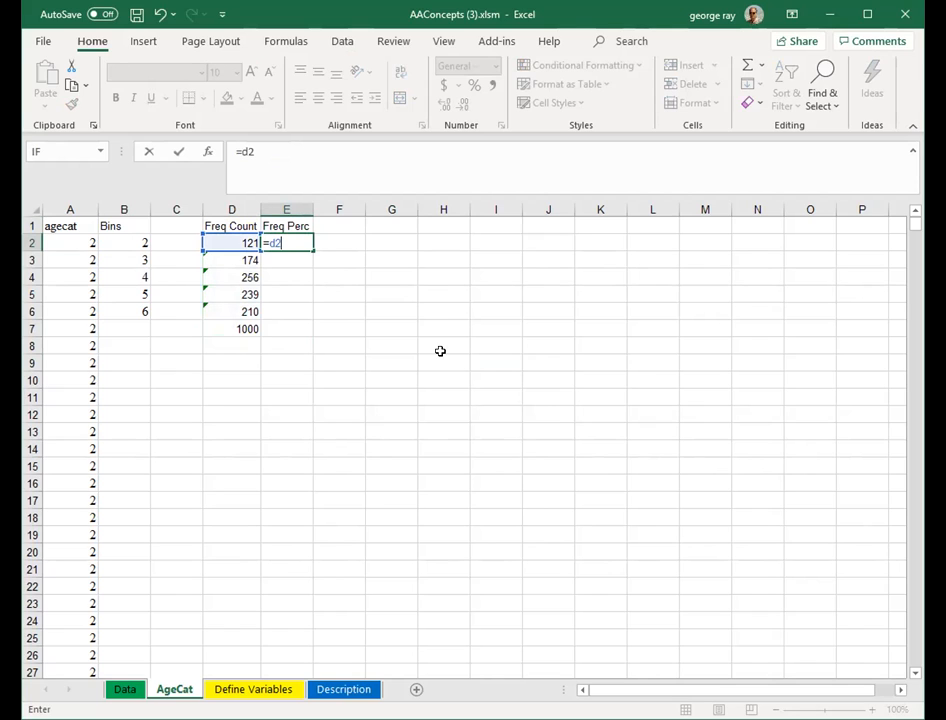
type("/1000")
key("Return")
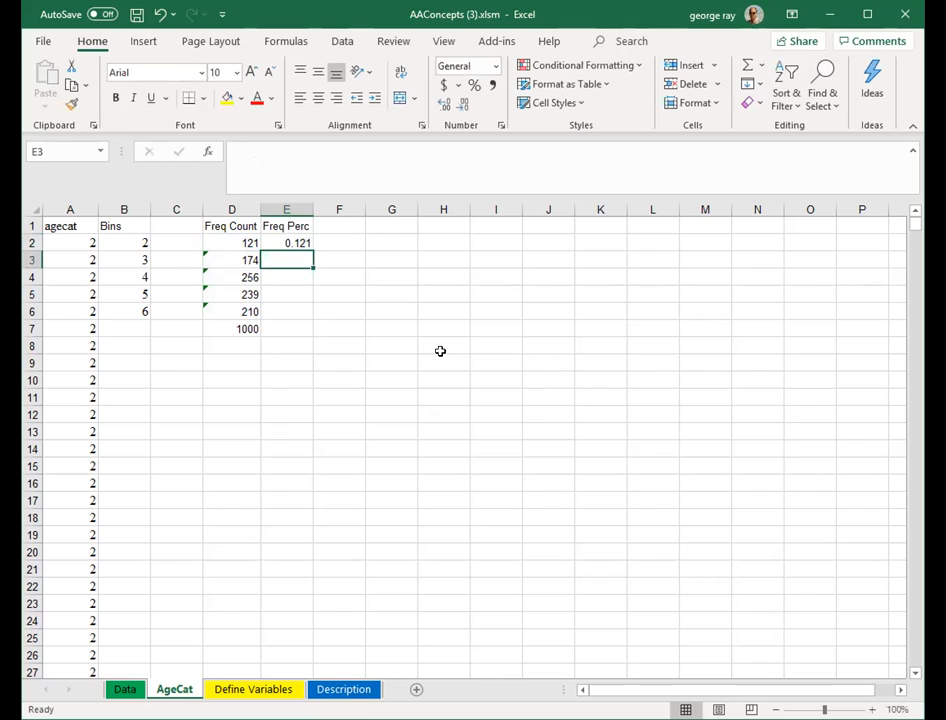
- Fill the E2 percentage formula down through E6
left_click(291, 243)
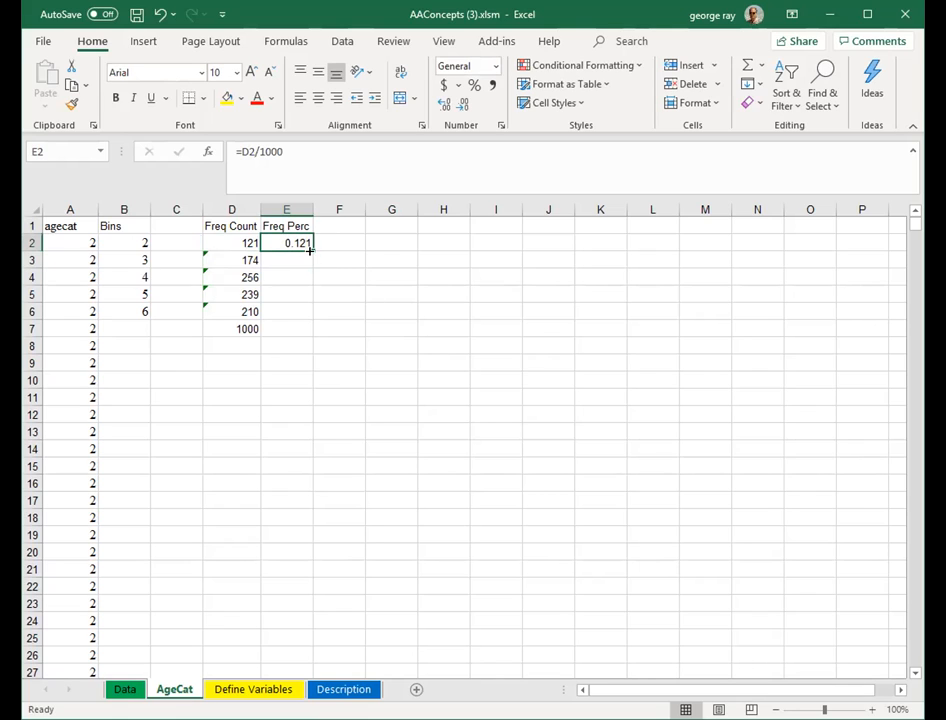
left_click_drag(310, 251, 302, 315)
left_click(393, 346)
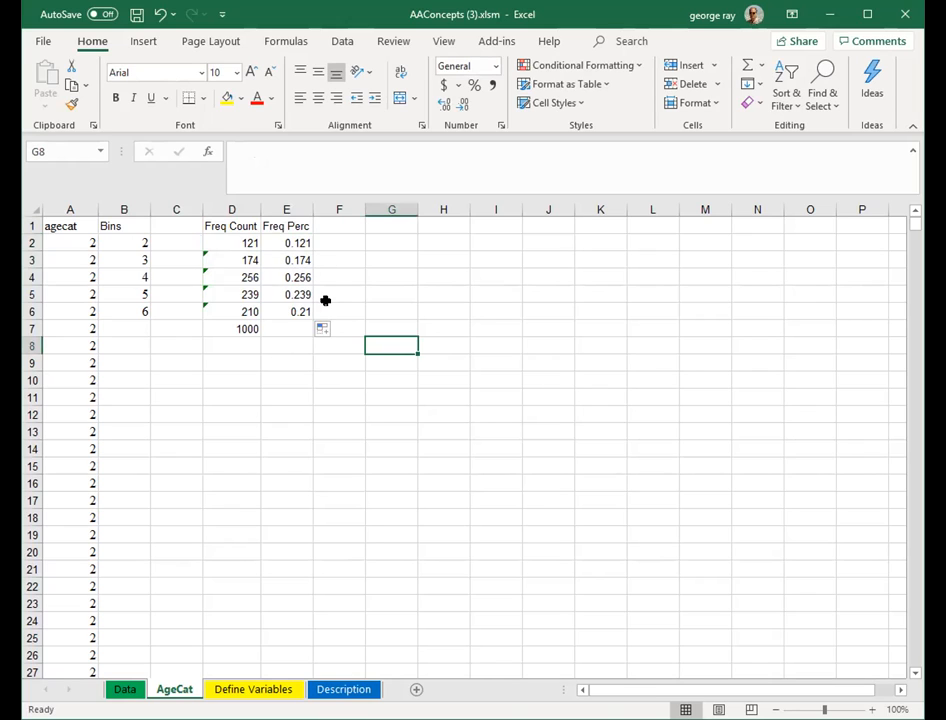
- Format cells E2:E6 as Percentage with 2 decimal places
left_click_drag(289, 243, 293, 260)
left_click(350, 277)
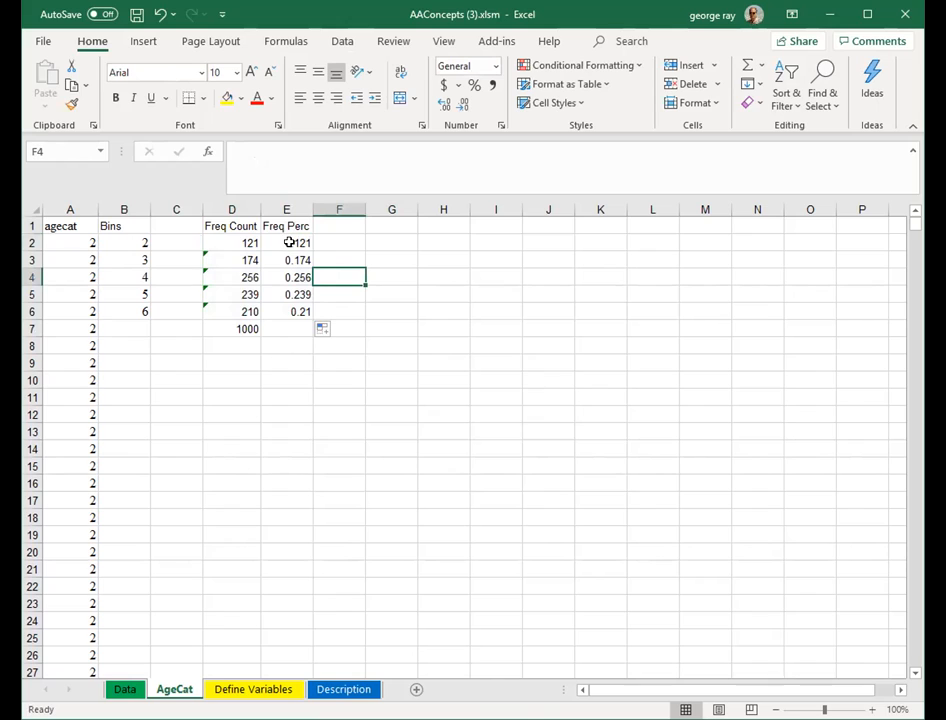
left_click(289, 242)
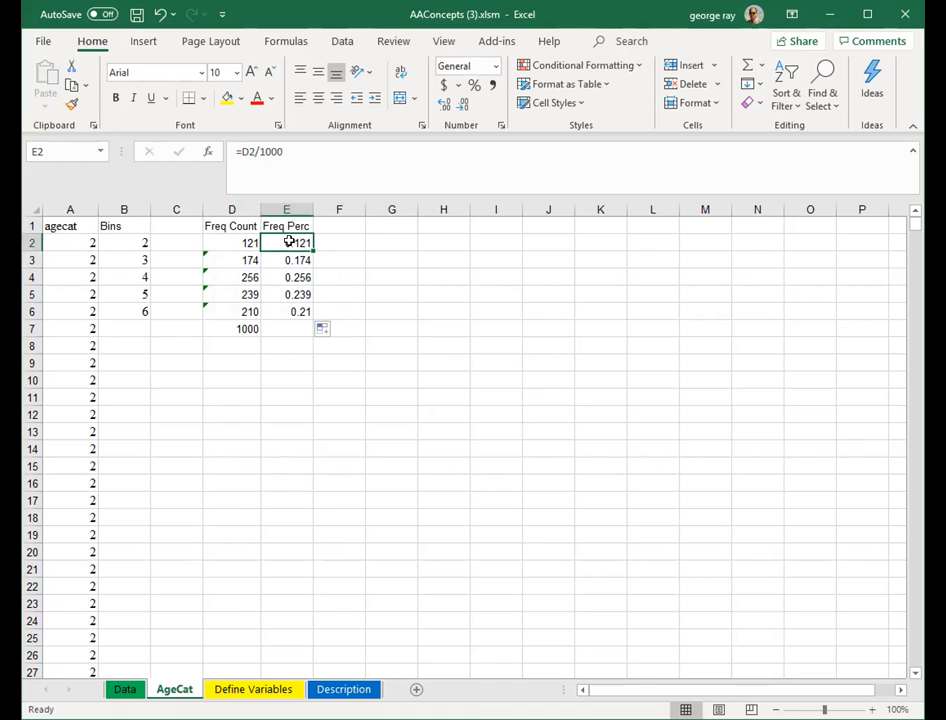
left_click_drag(289, 242, 293, 308)
key("ctrl+v")
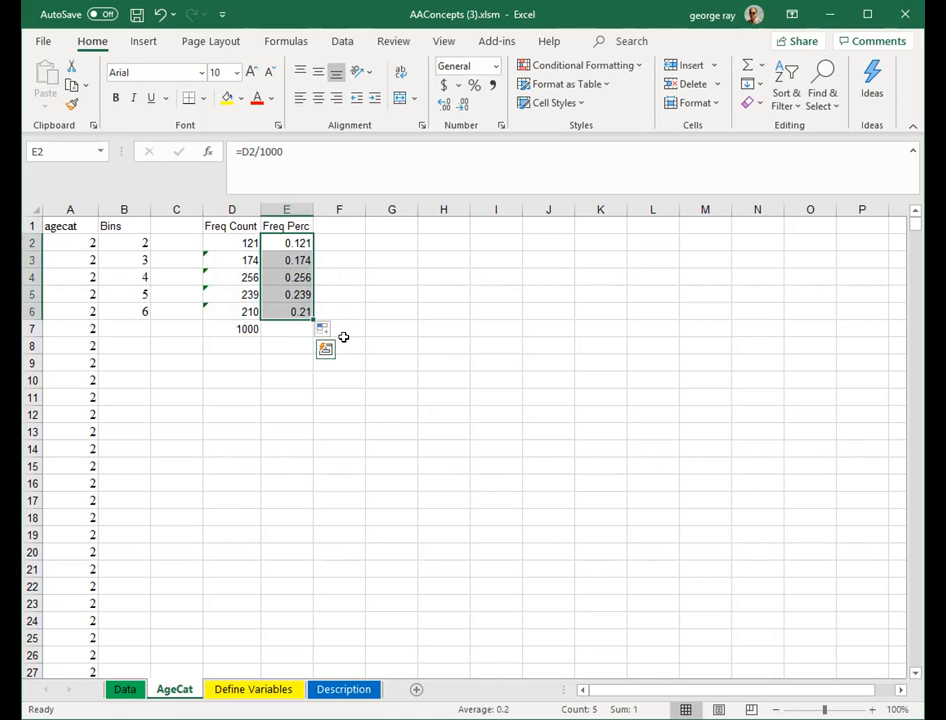
right_click(287, 241)
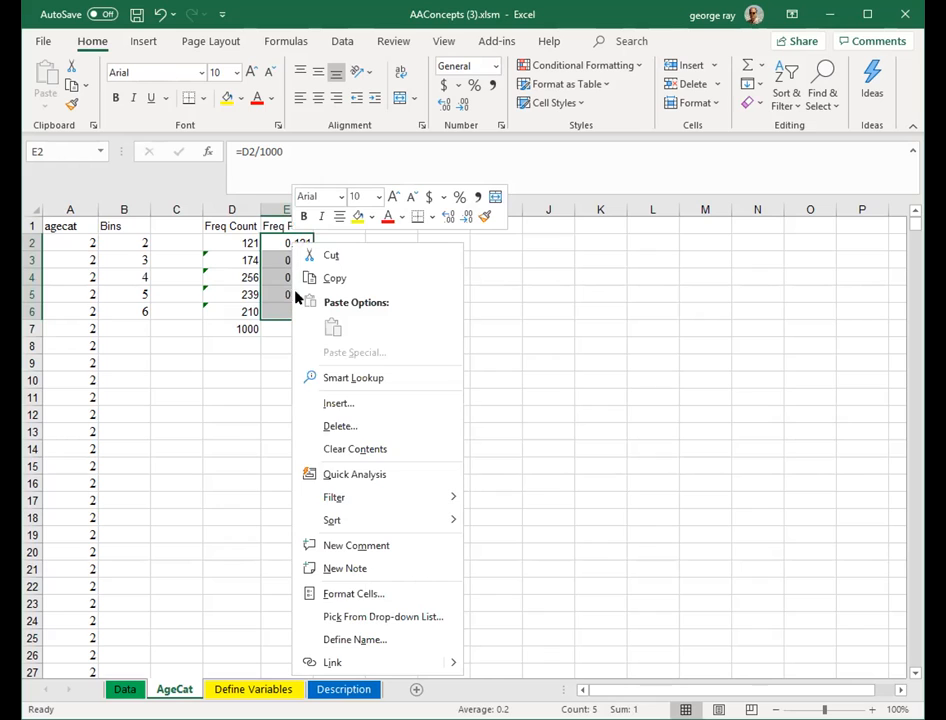
left_click(355, 594)
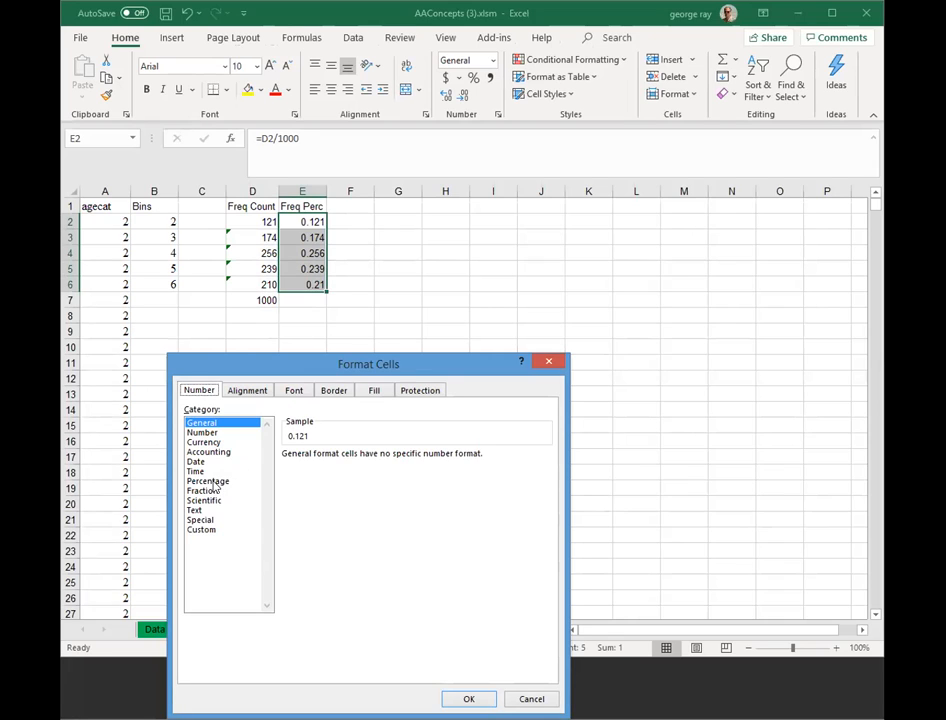
left_click(210, 482)
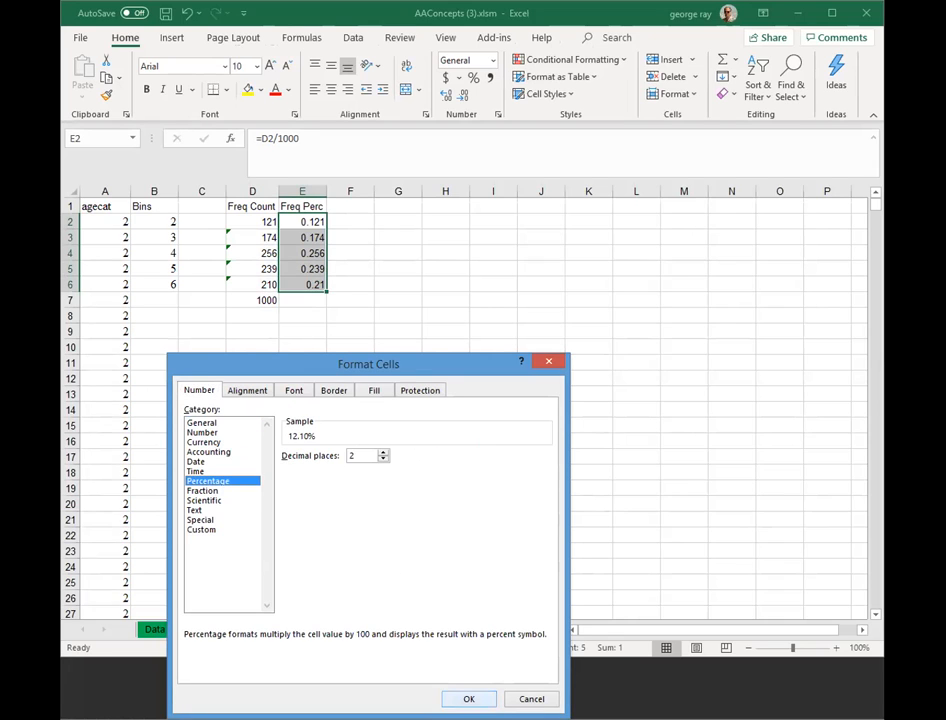
left_click(469, 699)
left_click(398, 394)
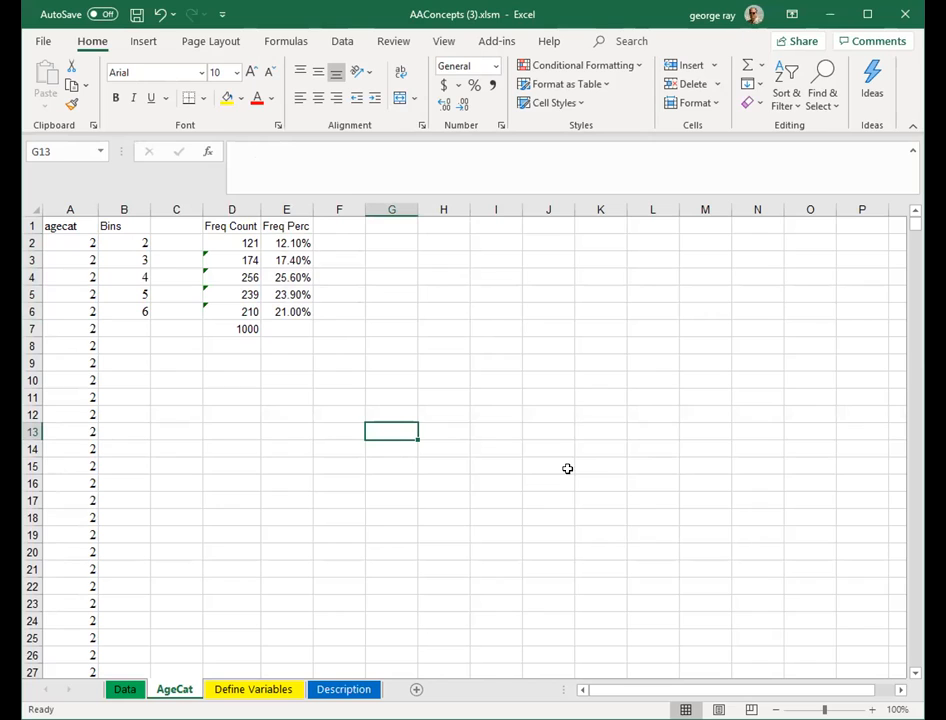
- Run the XL Data Analyst Summarize Percents analysis on Age category with a 3-D Cylinder graph
left_click(498, 46)
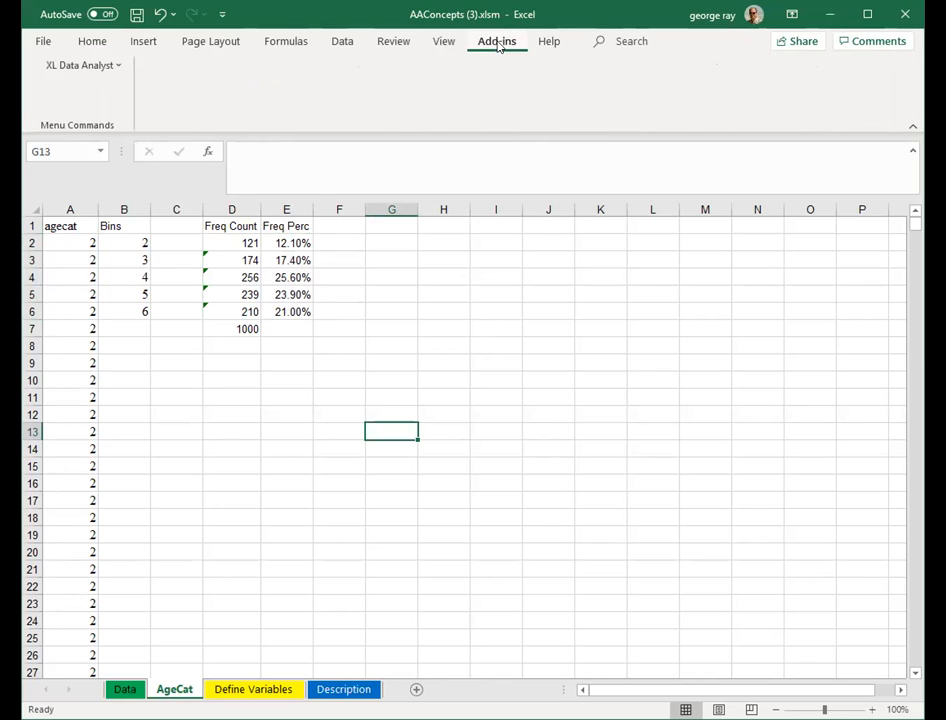
left_click(117, 66)
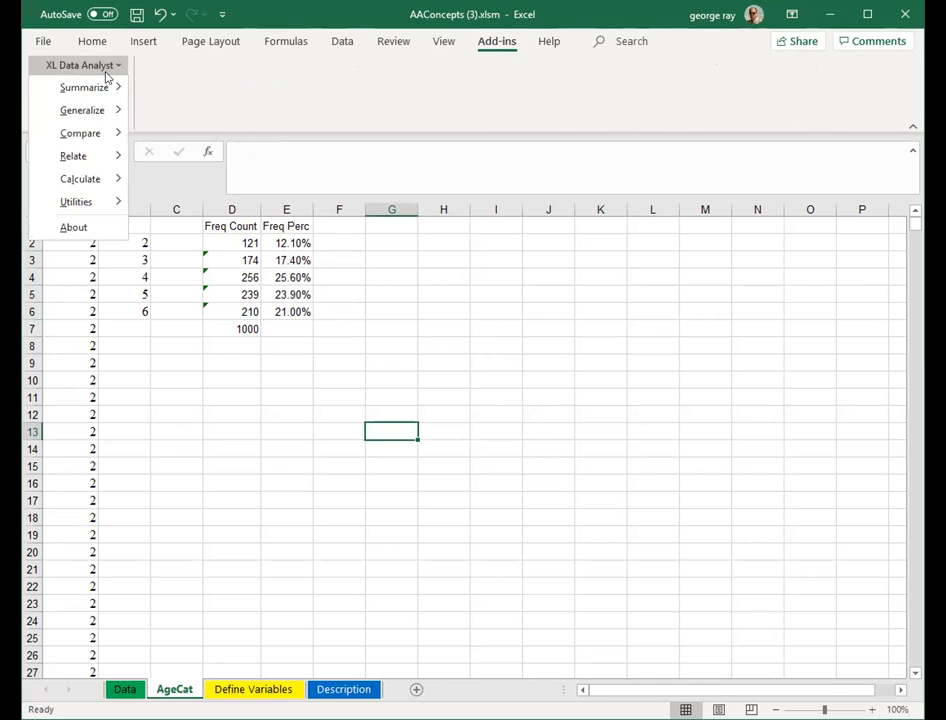
mouse_move(104, 87)
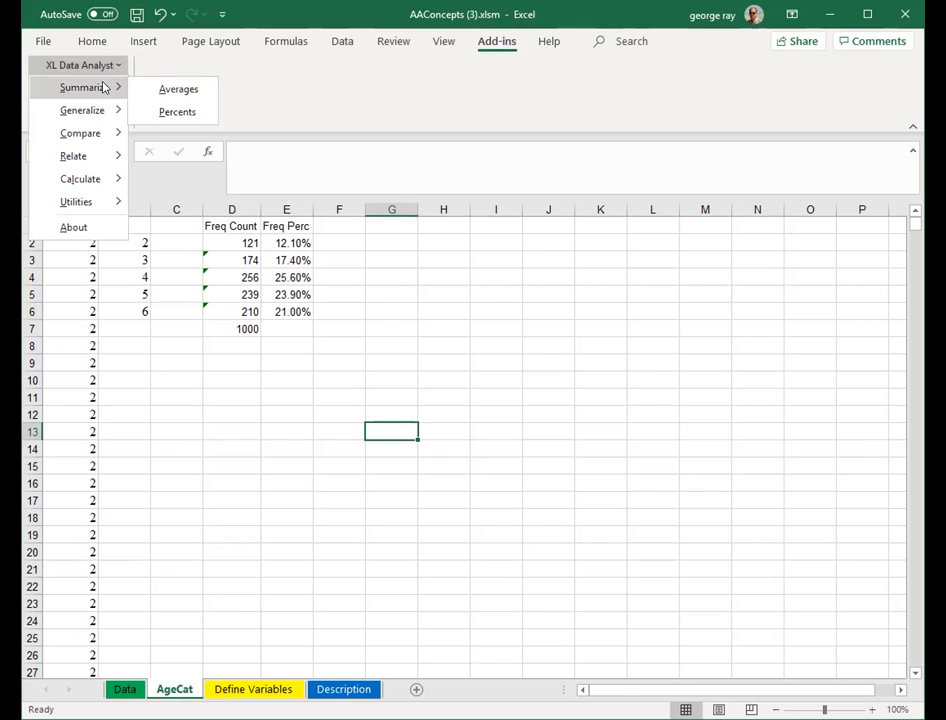
left_click(173, 113)
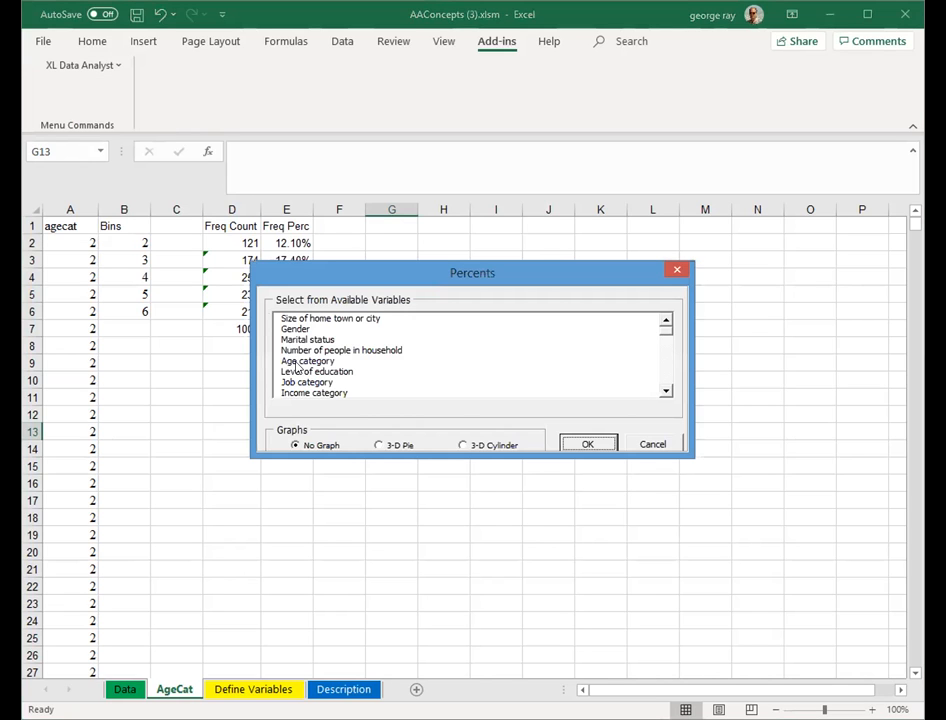
left_click(305, 363)
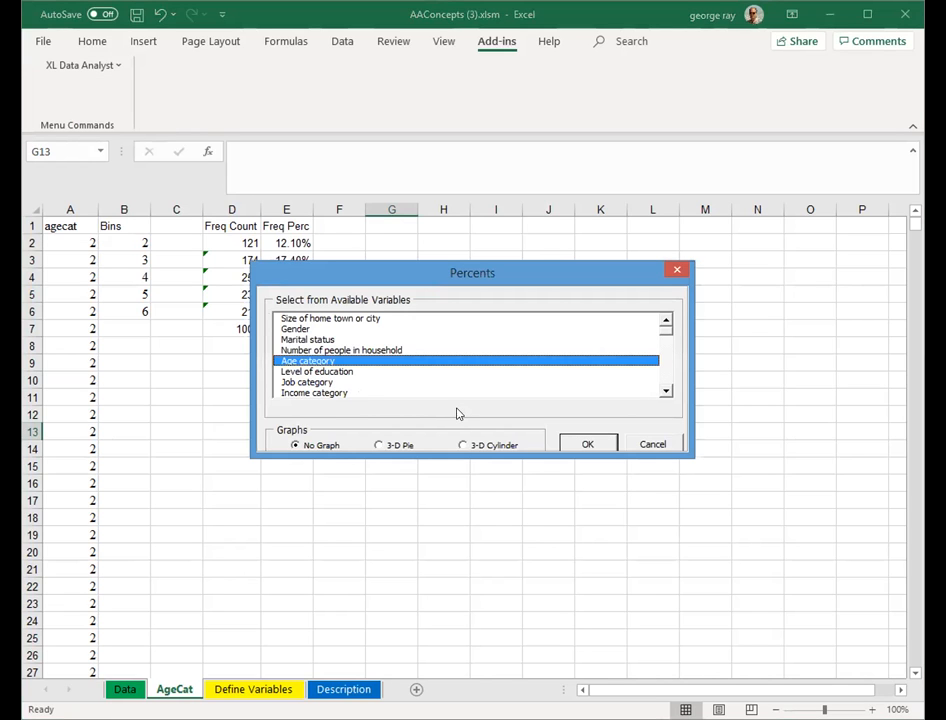
left_click(462, 446)
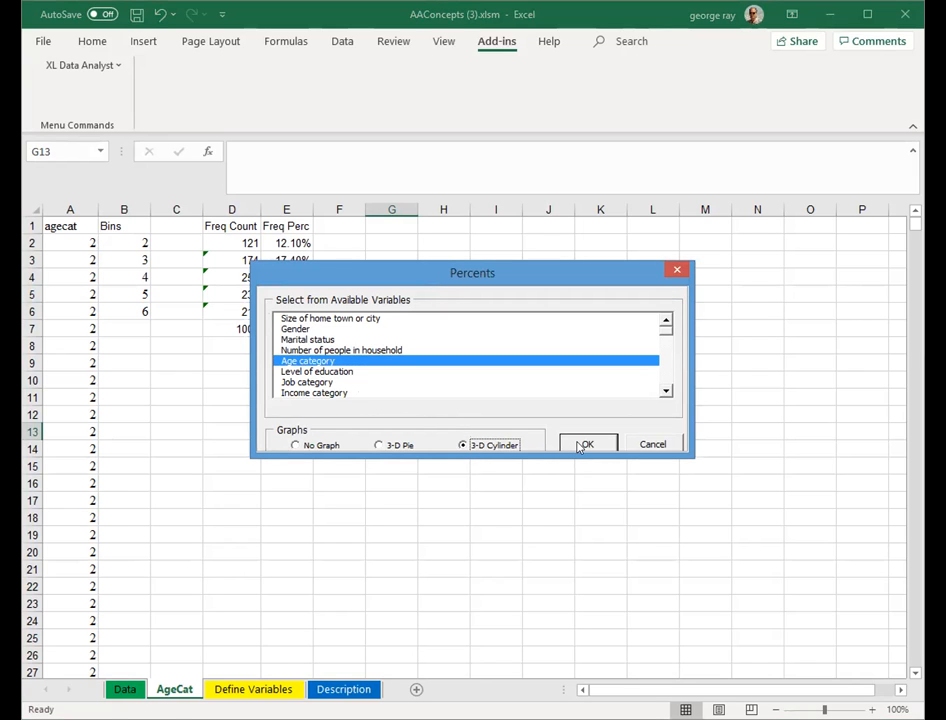
left_click(580, 445)
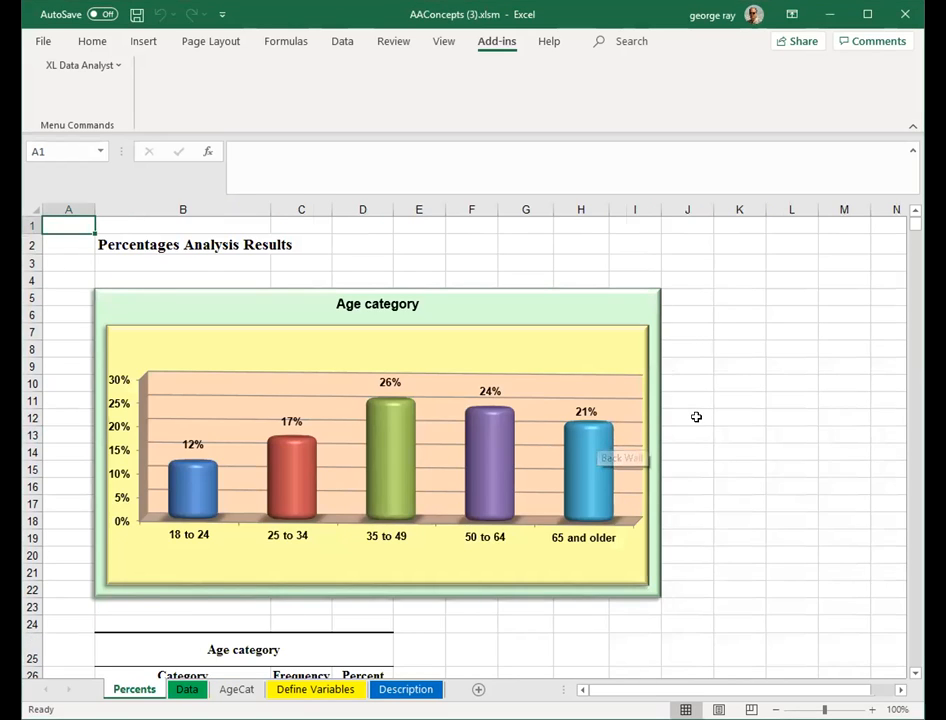
- Review the generated Age category percentages table, then return to the AgeCat sheet and select the Freq Perc column E1:E6
scroll(696, 416, "down", 3)
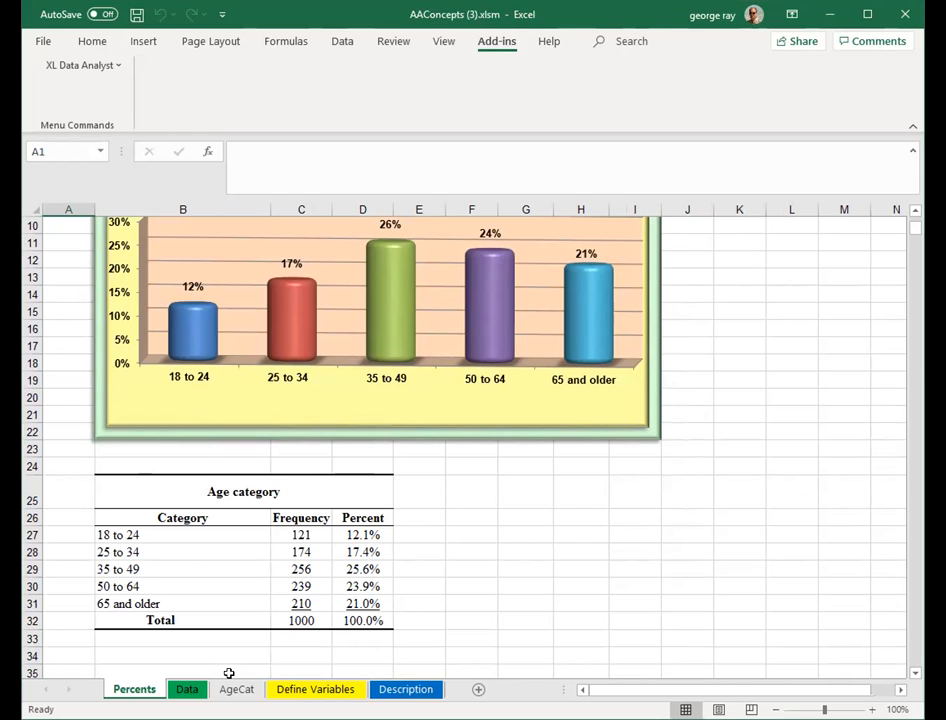
scroll(403, 555, "up", 1)
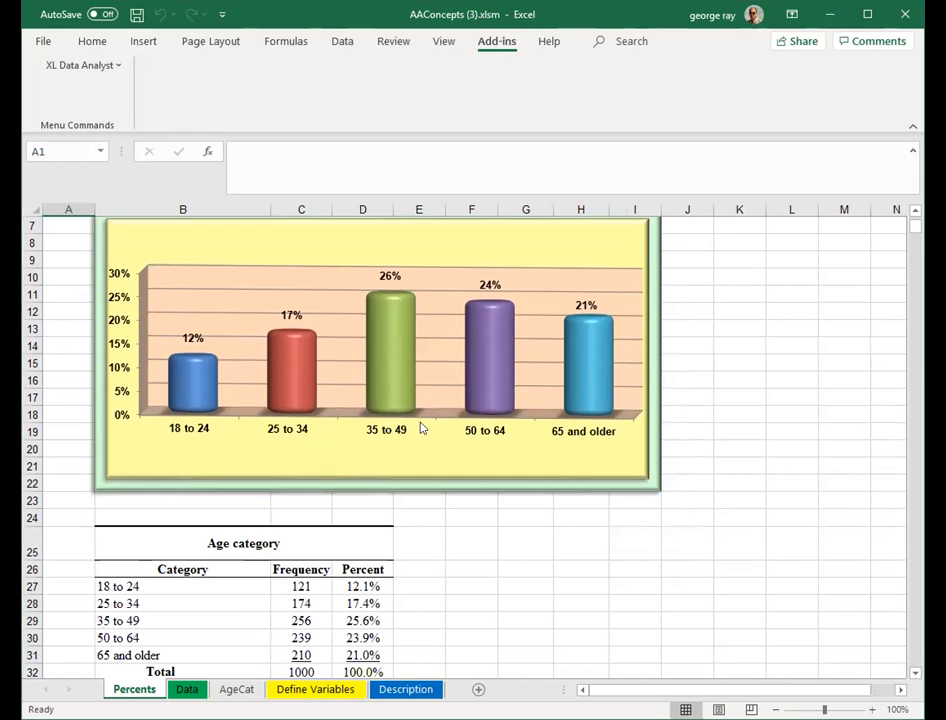
left_click(237, 689)
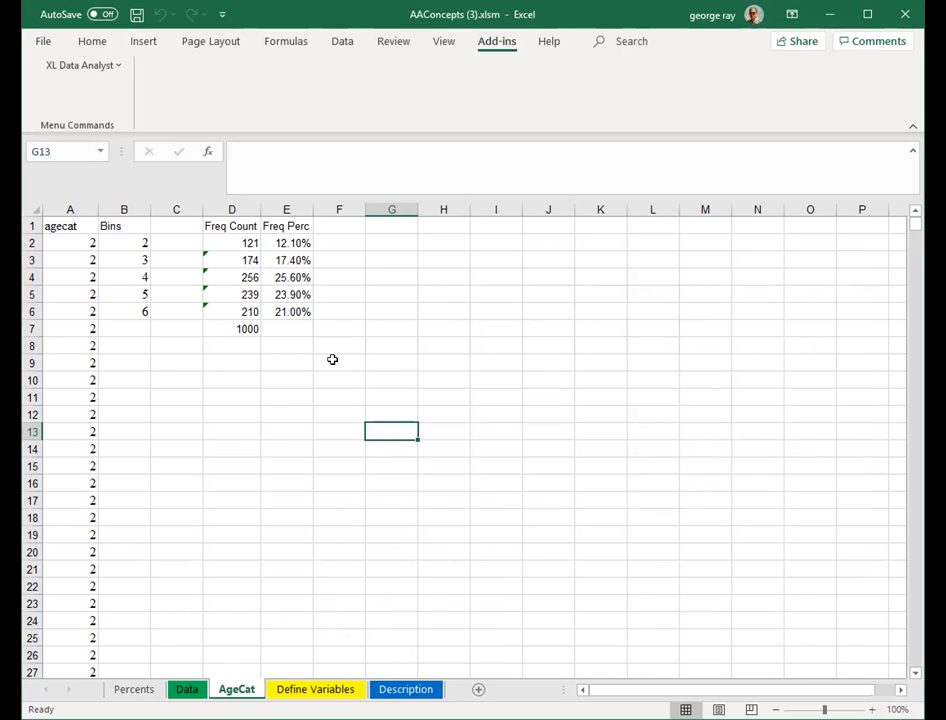
left_click(394, 296)
left_click_drag(287, 220, 276, 318)
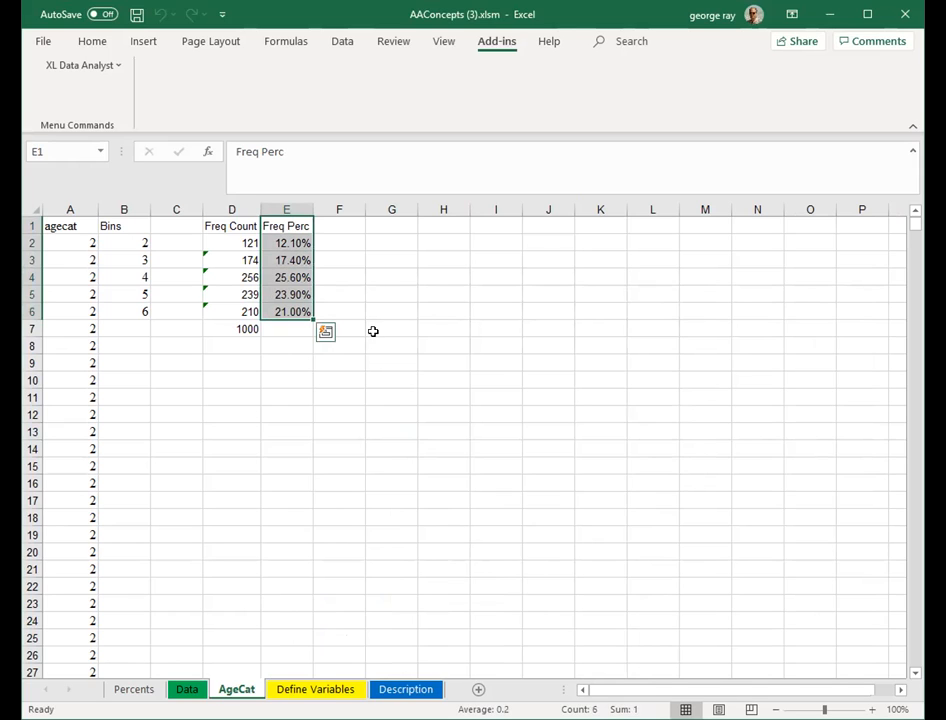
- Insert a 2-D clustered column chart from the selected Freq Perc column
left_click(141, 41)
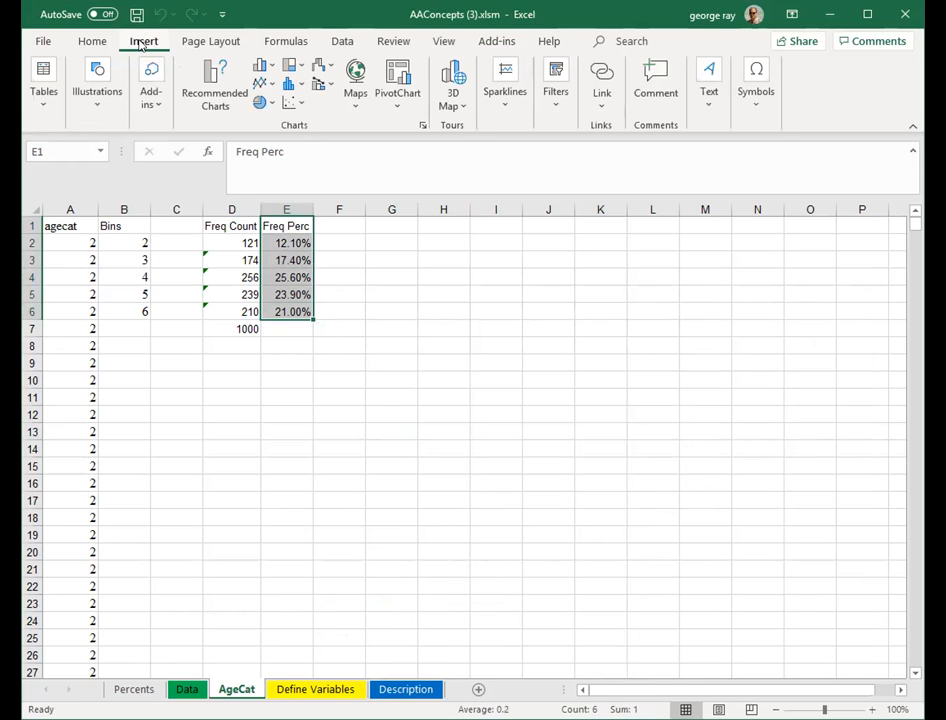
left_click(269, 66)
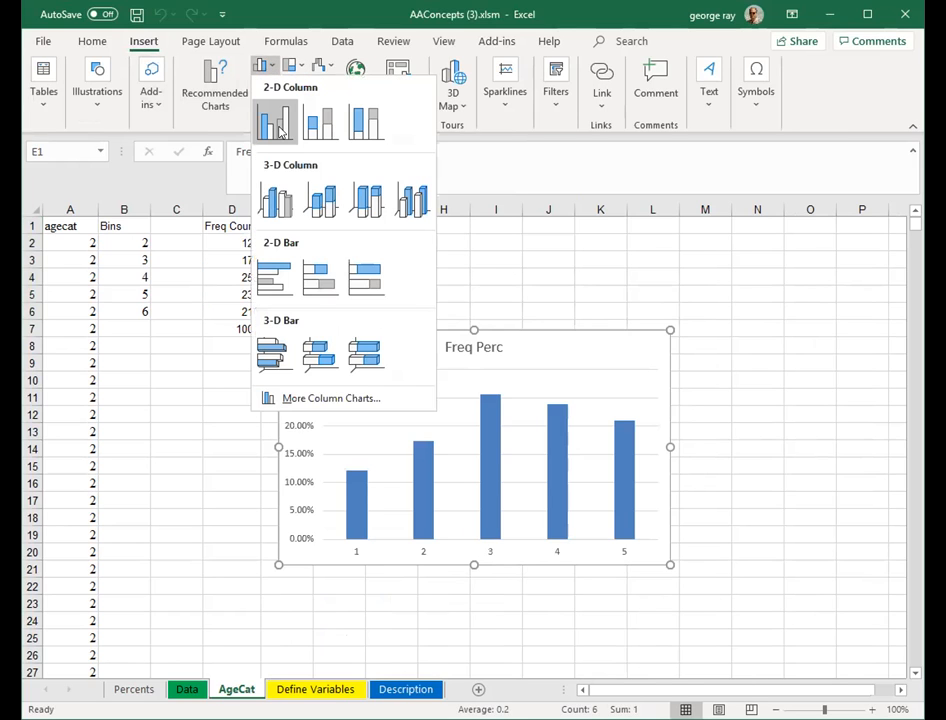
left_click(278, 129)
- Set the chart's horizontal axis labels to the Bins range B2:B6
left_click(424, 555)
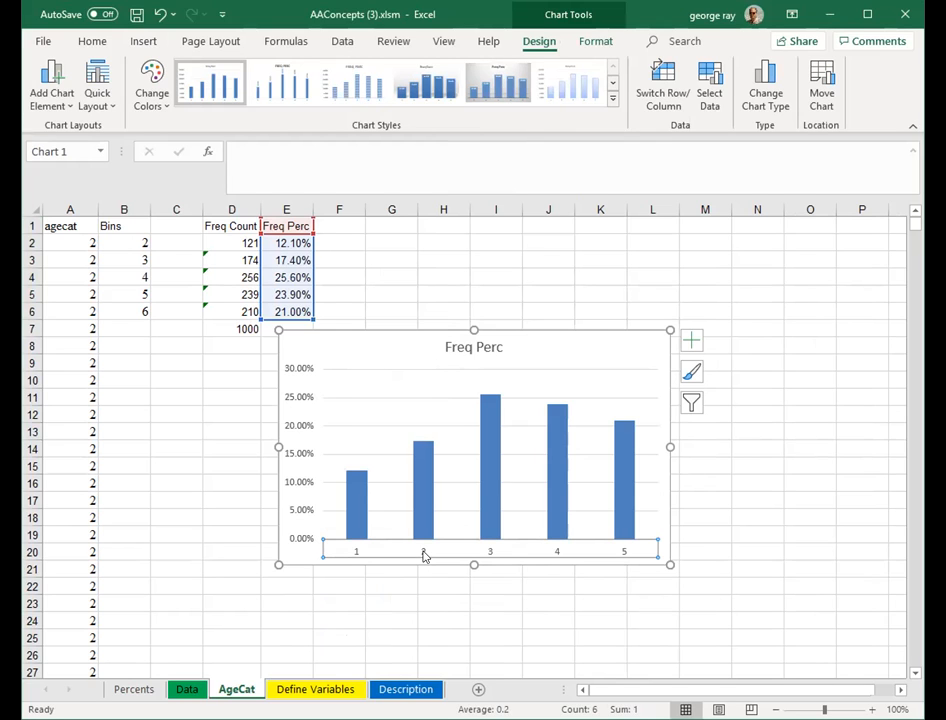
right_click(424, 555)
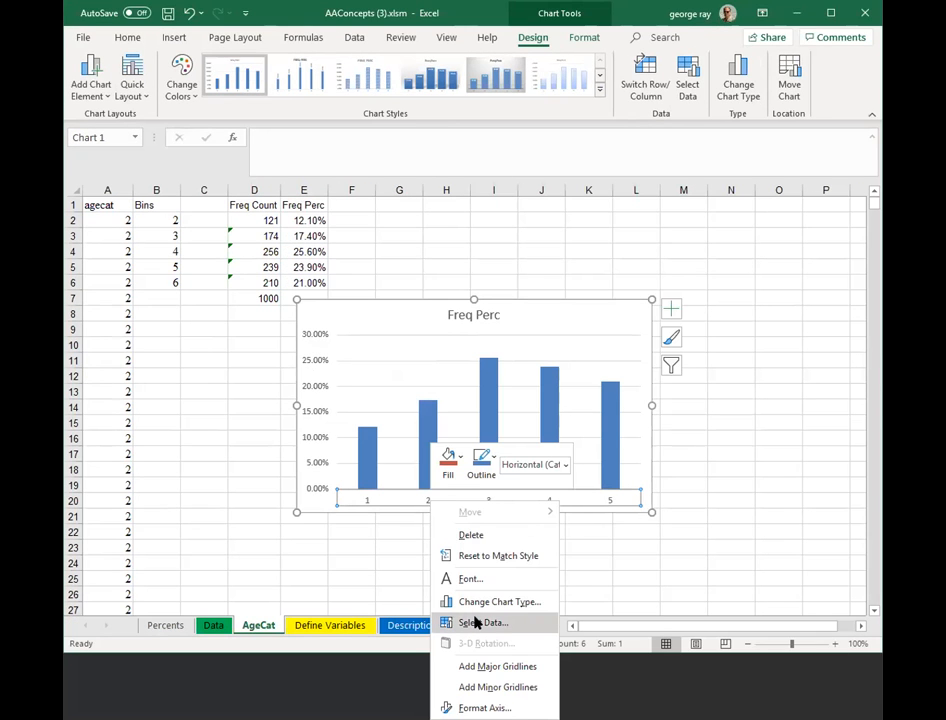
left_click(476, 622)
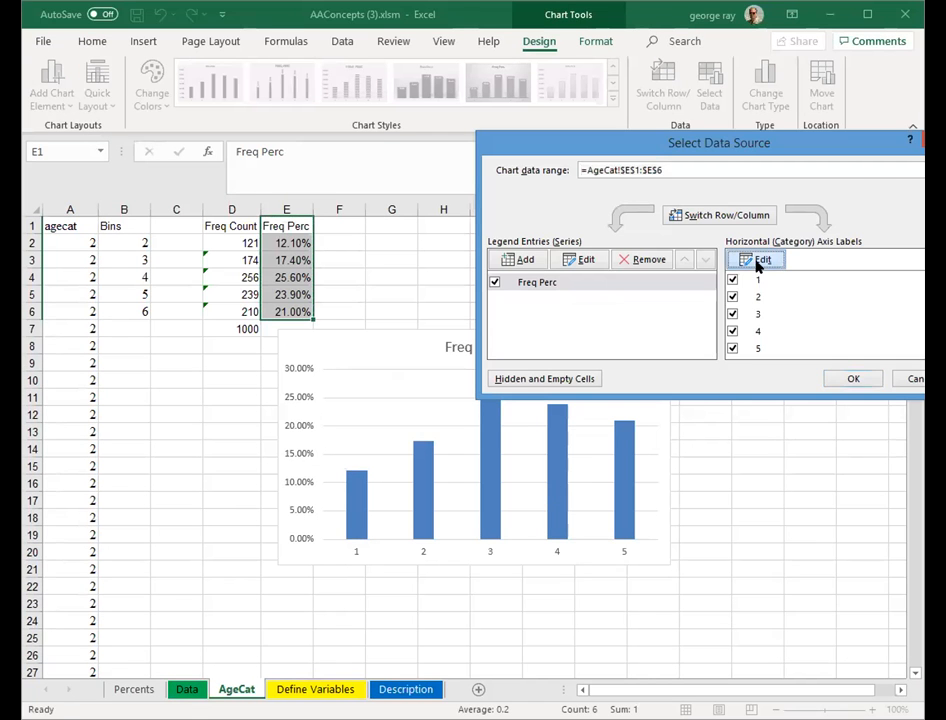
left_click(757, 261)
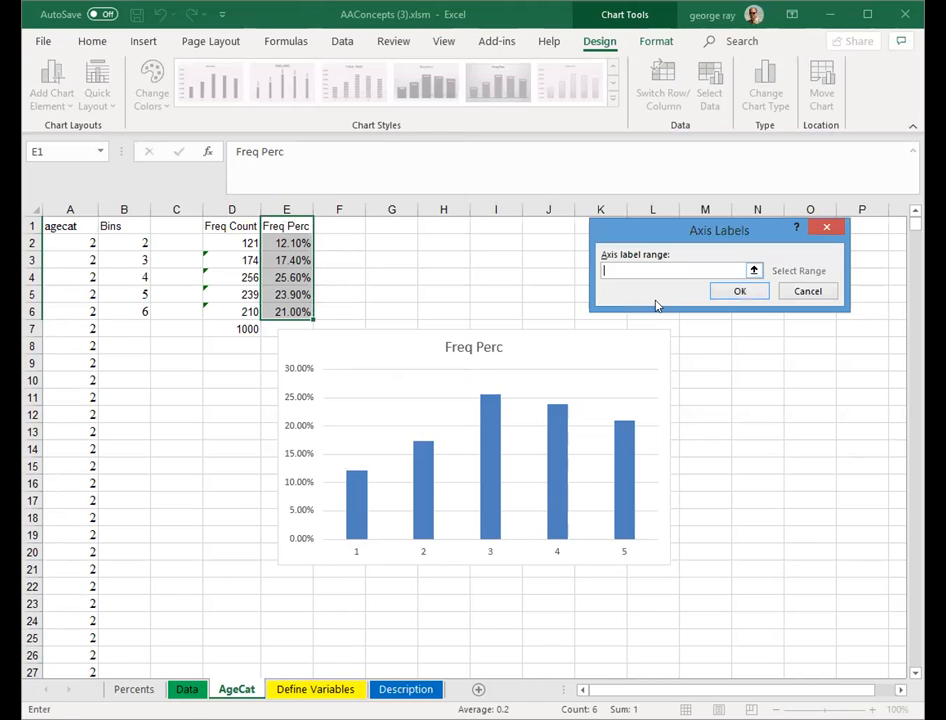
left_click(129, 236)
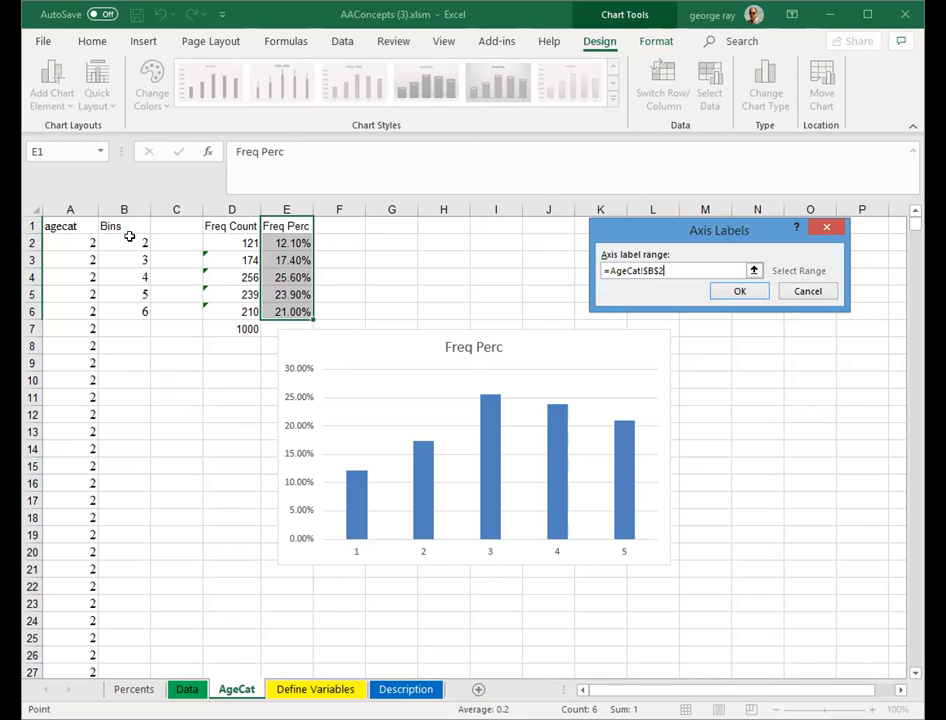
left_click_drag(129, 236, 131, 311)
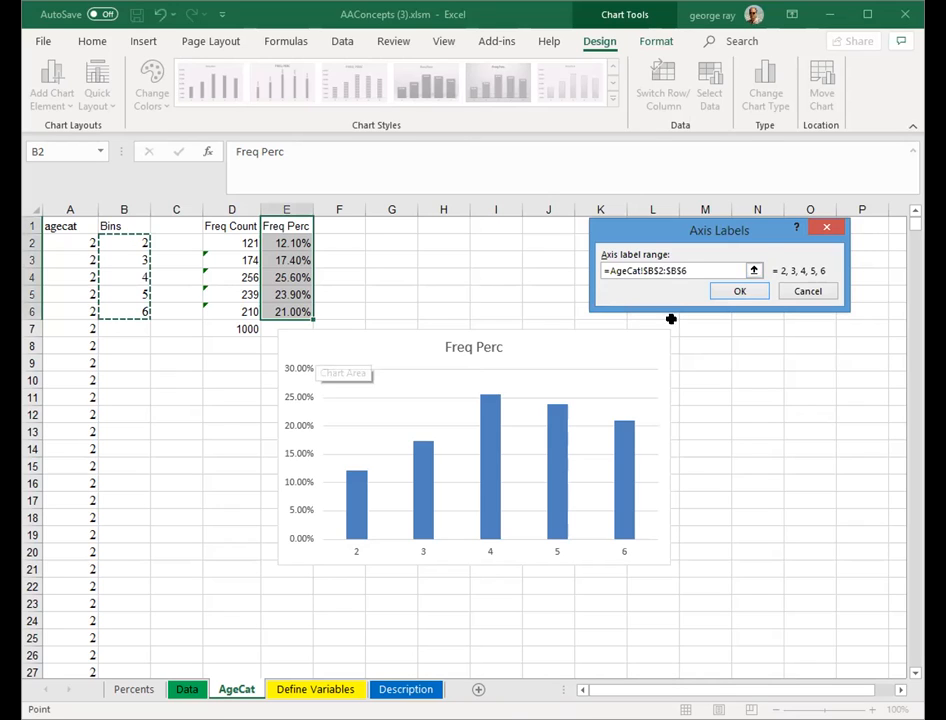
left_click(722, 295)
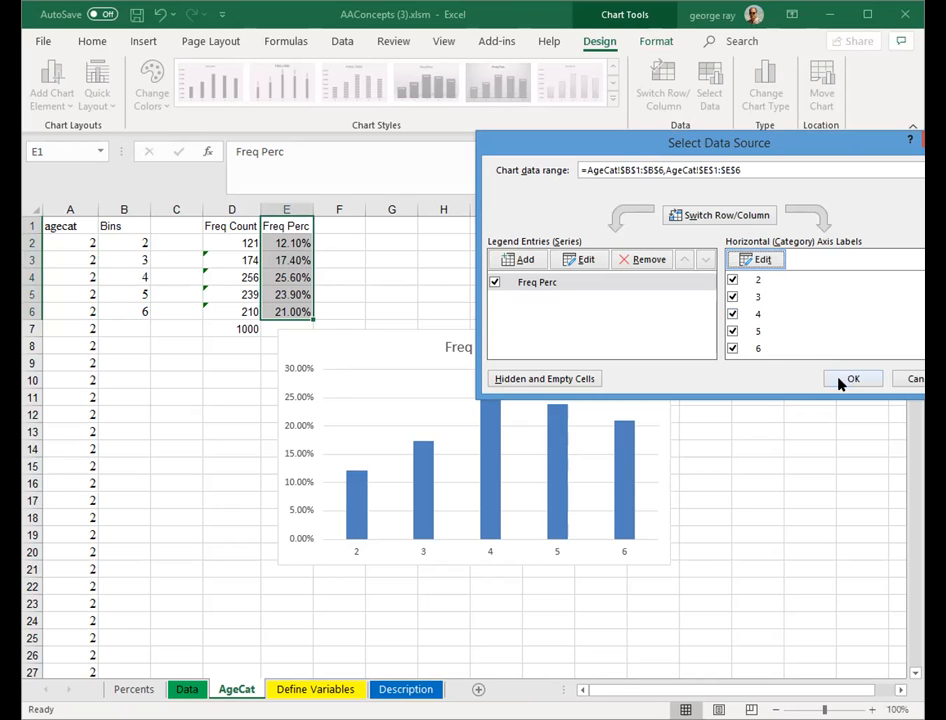
left_click(841, 381)
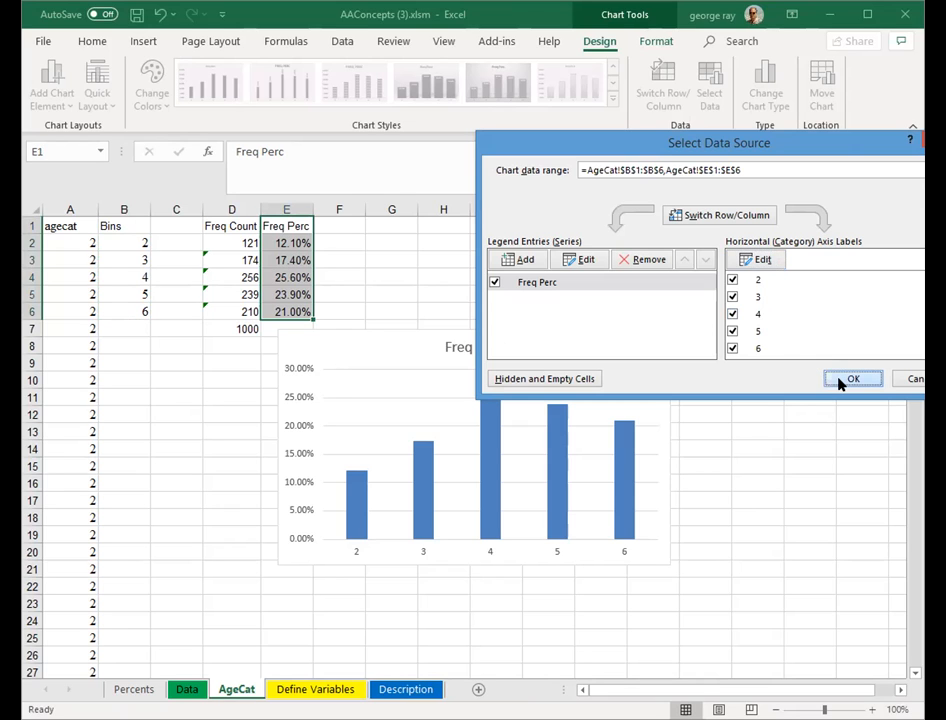
- Add data labels to the Freq Perc column series
left_click(764, 565)
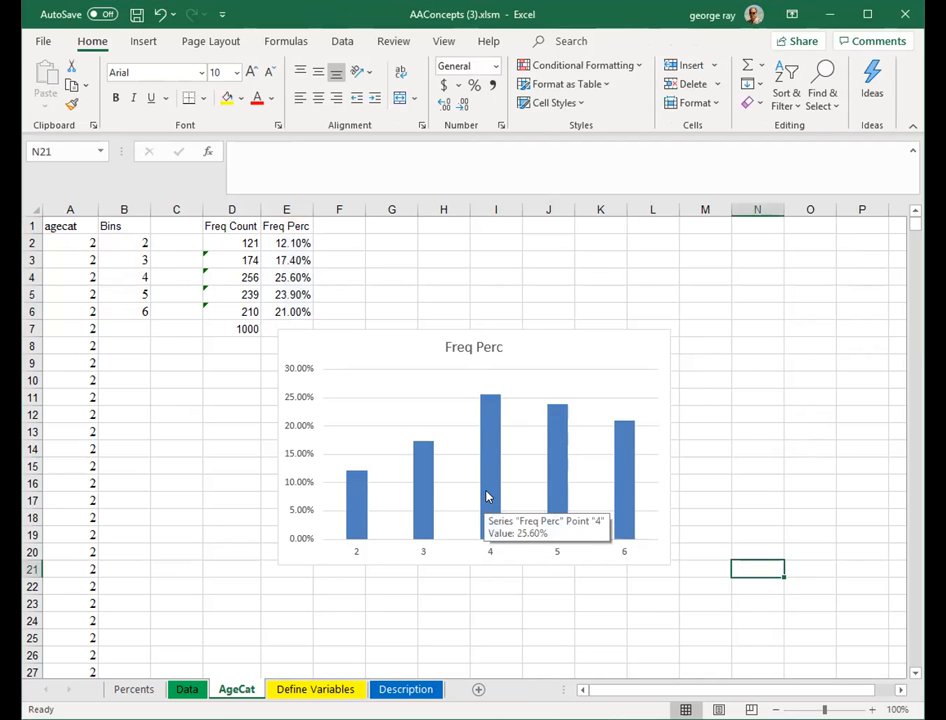
left_click(489, 497)
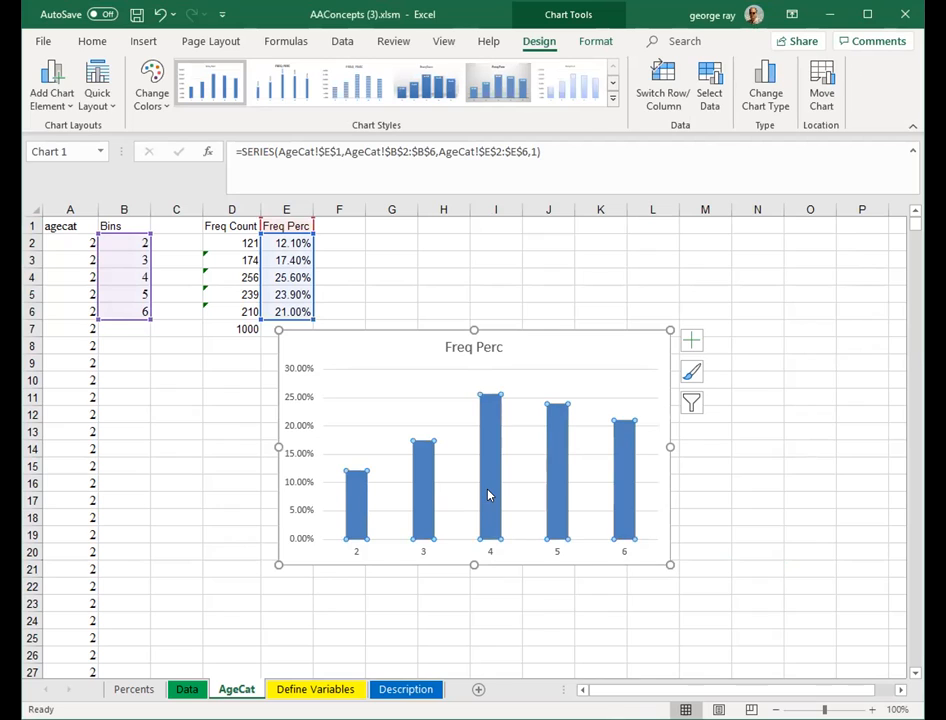
right_click(489, 495)
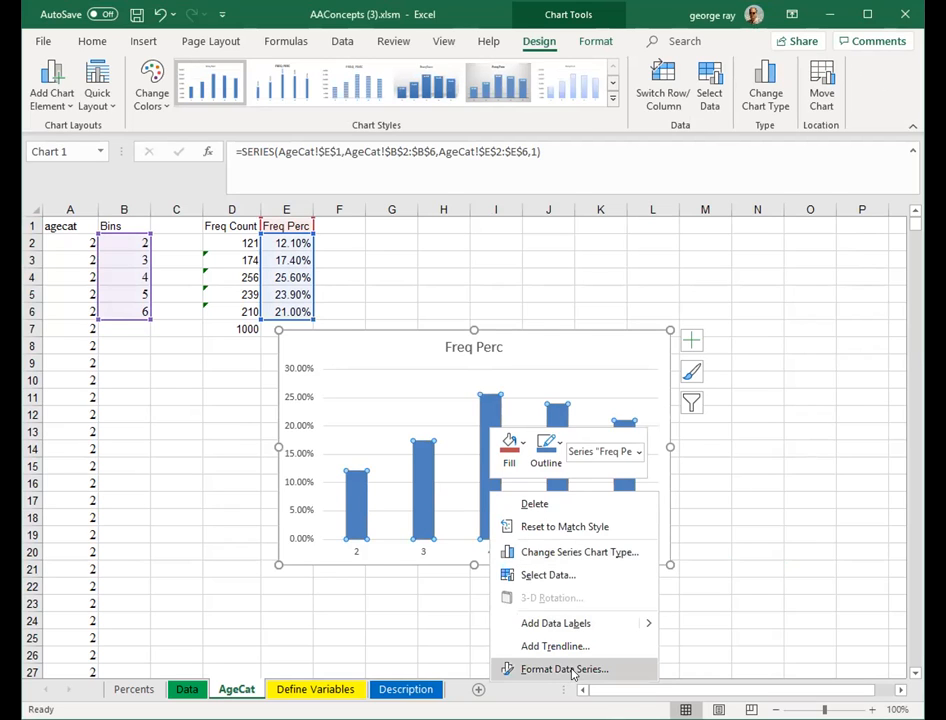
left_click(645, 625)
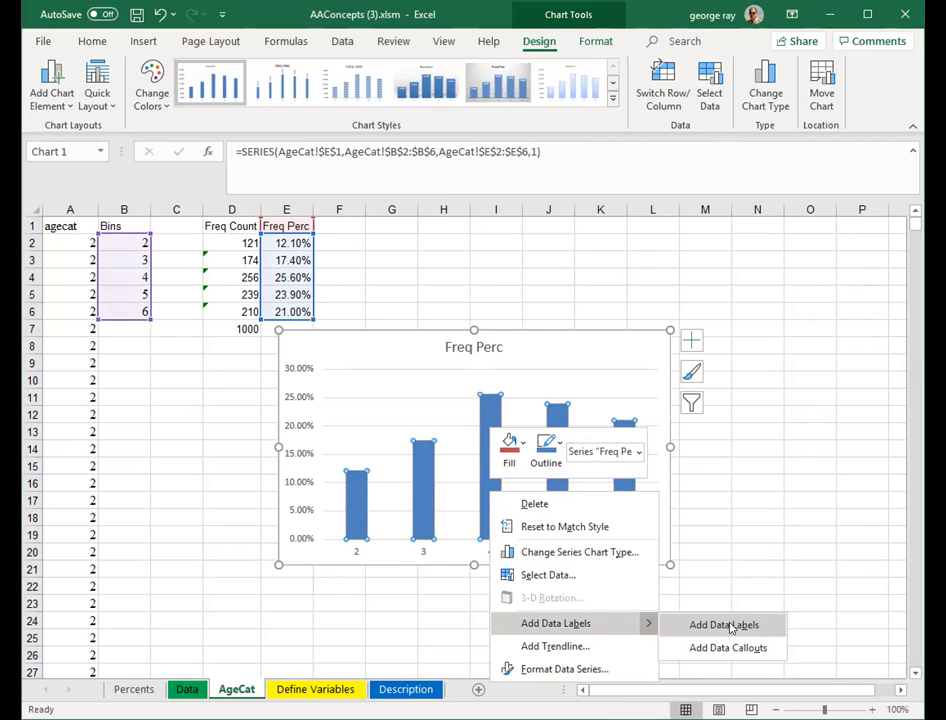
left_click(728, 625)
left_click(738, 578)
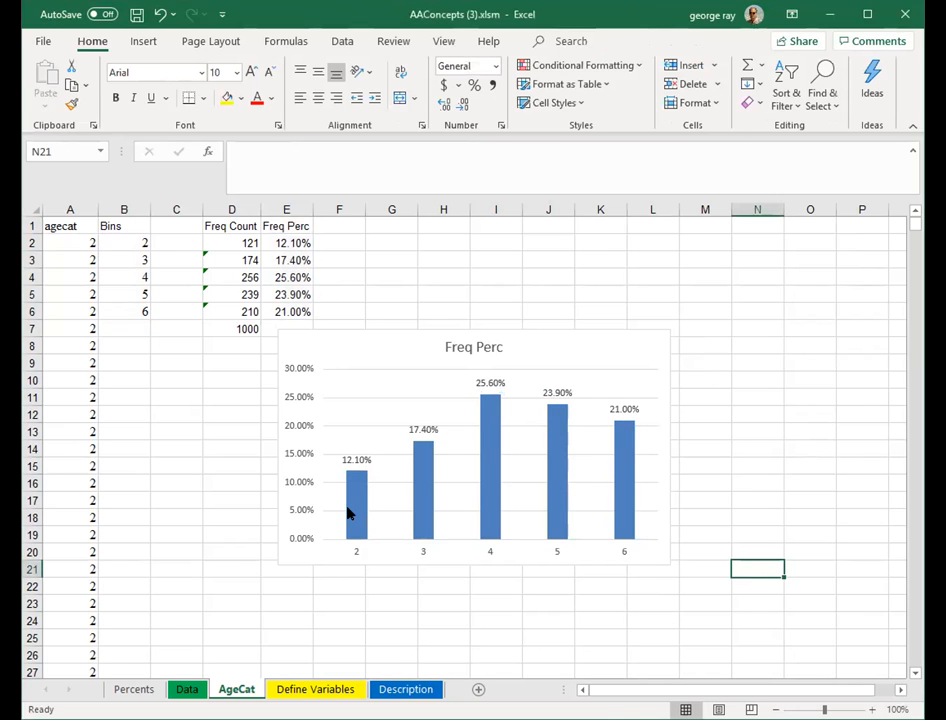
- Compare the chart with the Age category chart on the Percents sheet
left_click(134, 690)
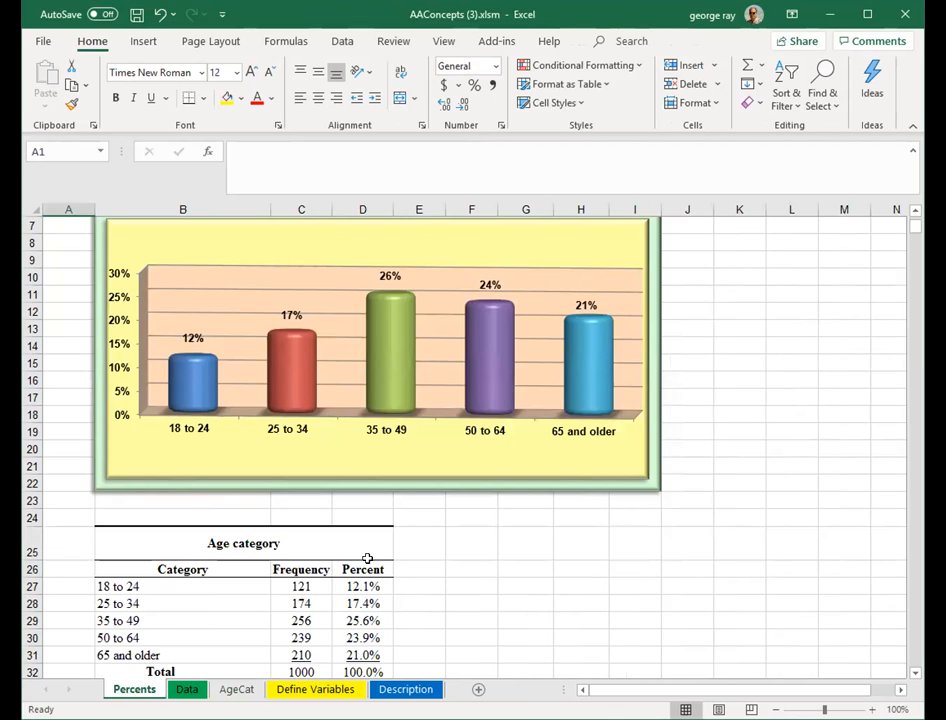
left_click(237, 690)
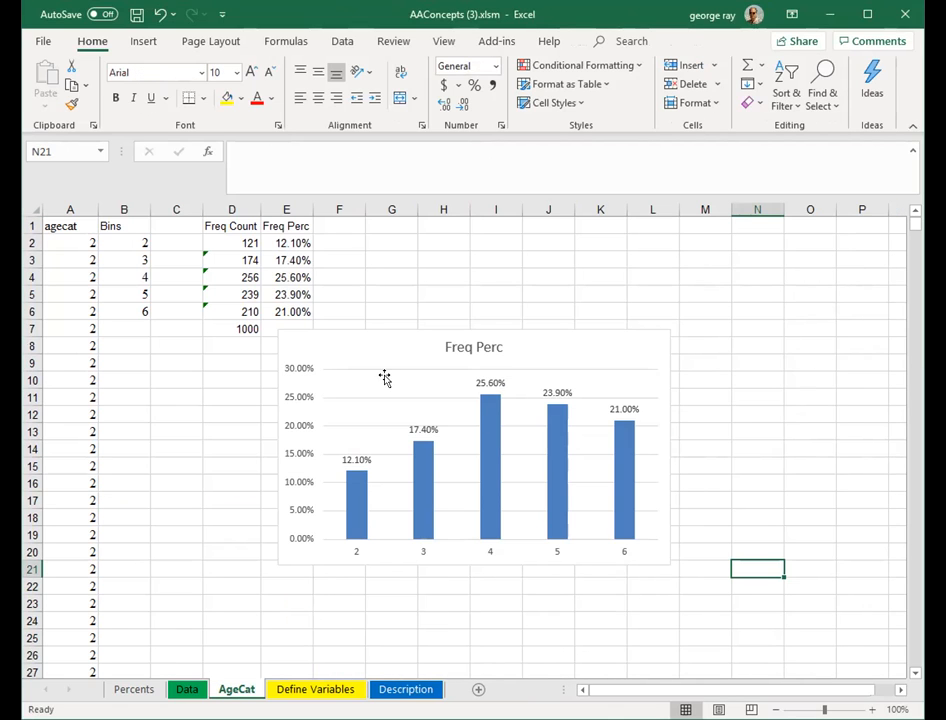
- Move the Freq Perc chart up beside the frequency table, spanning roughly columns H to O
left_click_drag(369, 343, 510, 247)
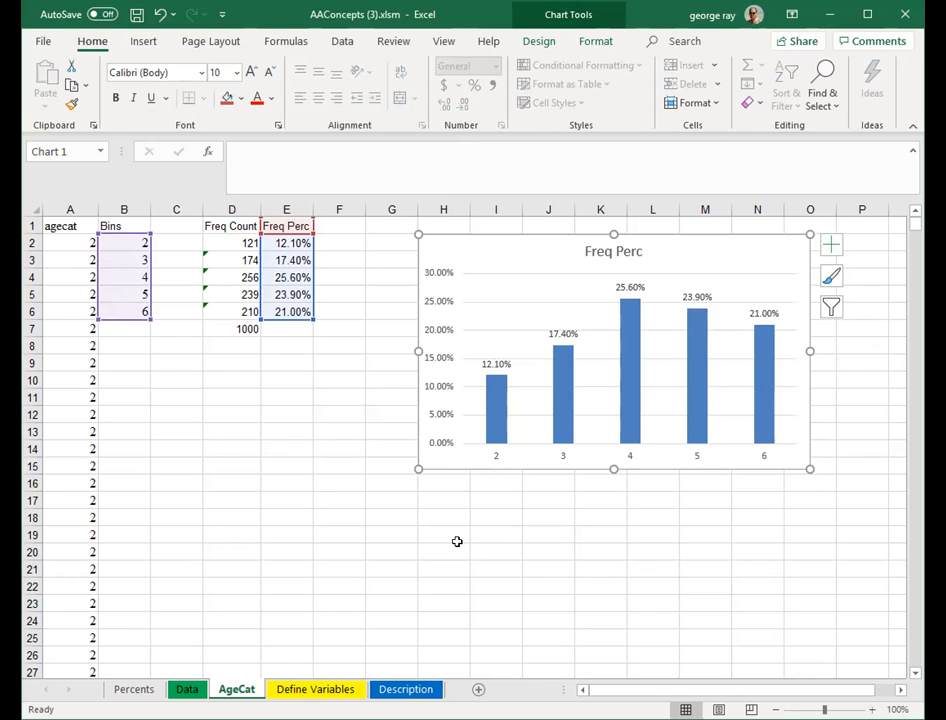
left_click_drag(456, 544, 456, 539)
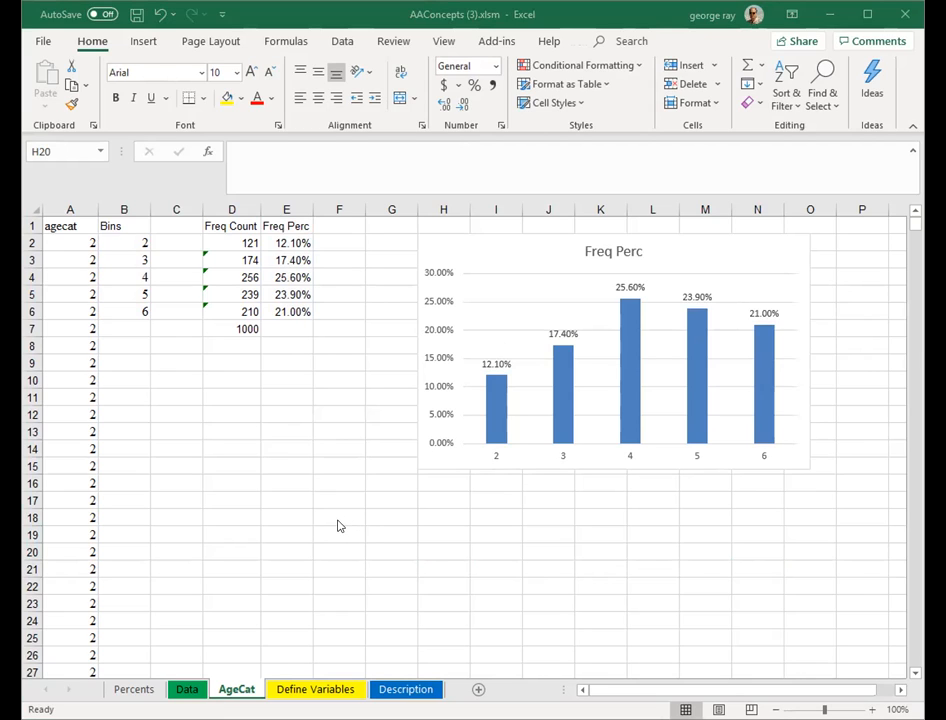
- Add a new worksheet and rename it Reside
left_click(479, 690)
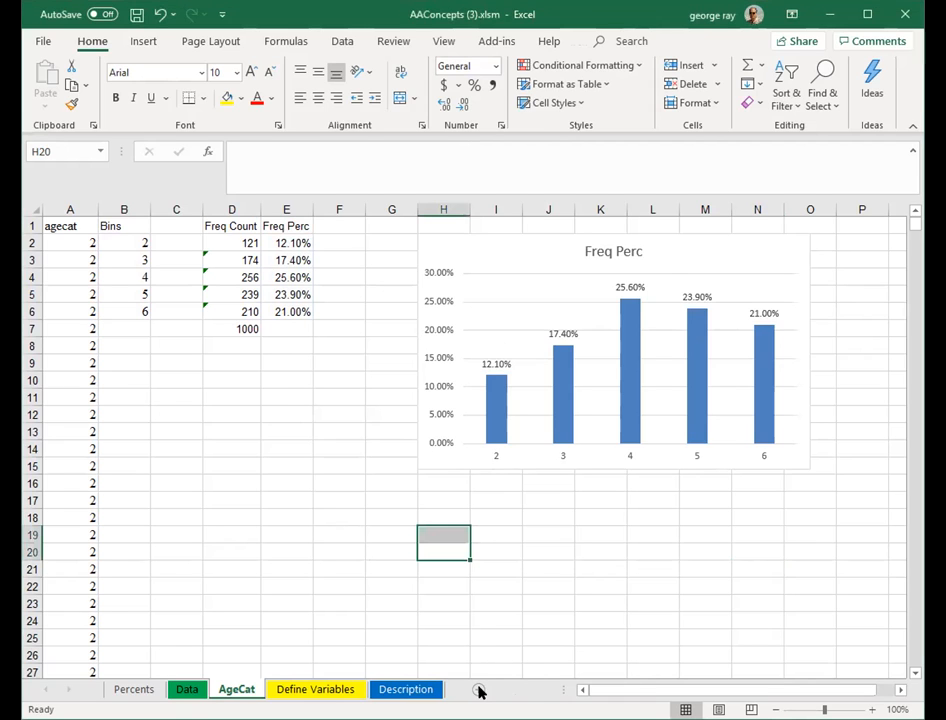
left_click(479, 690)
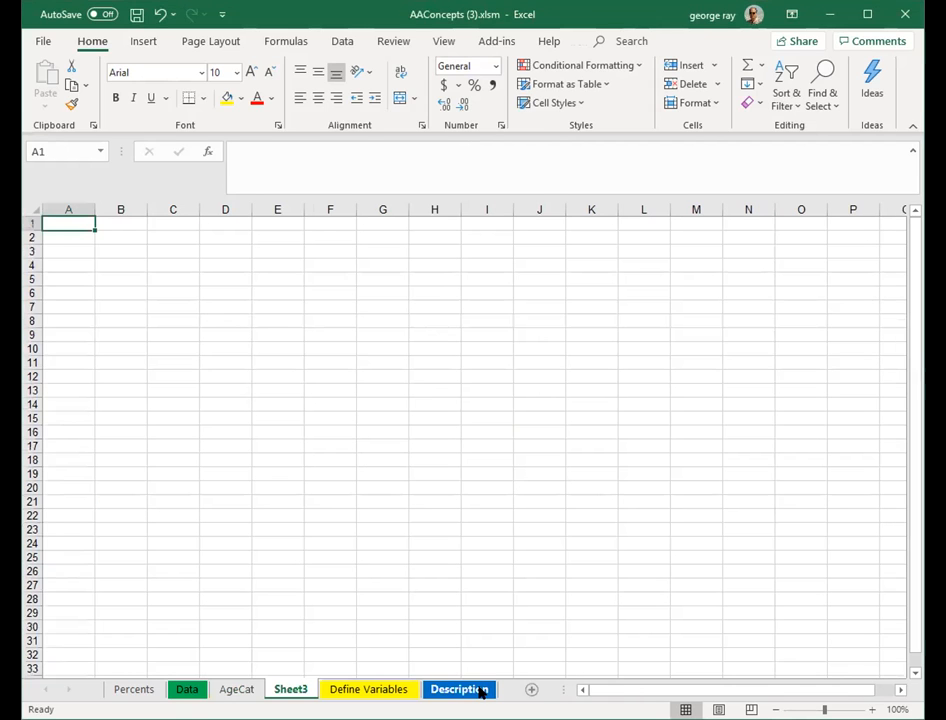
double_click(305, 690)
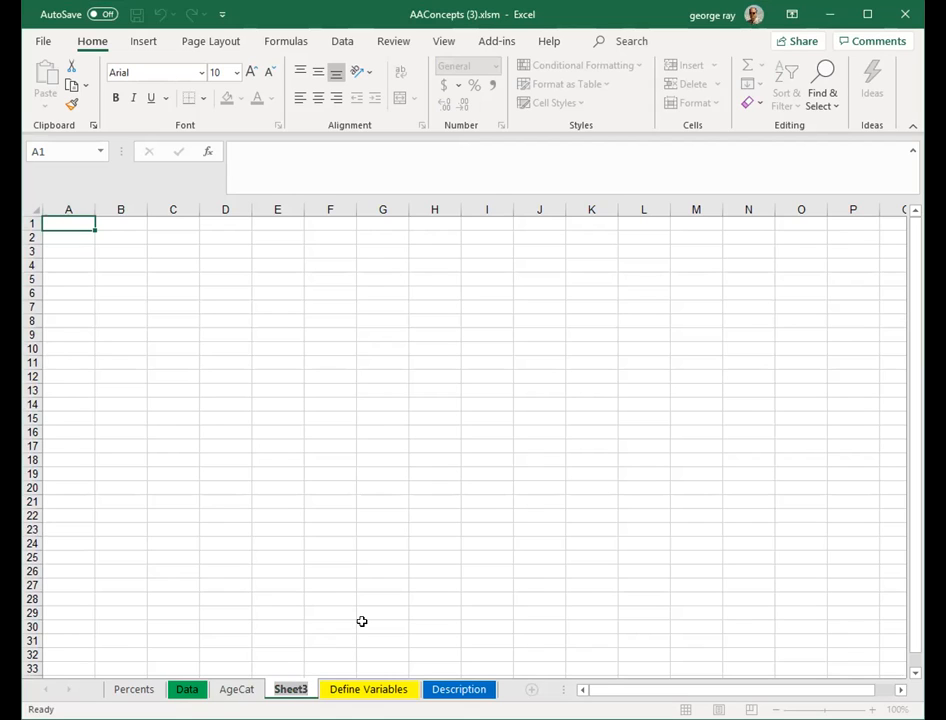
type("Reside")
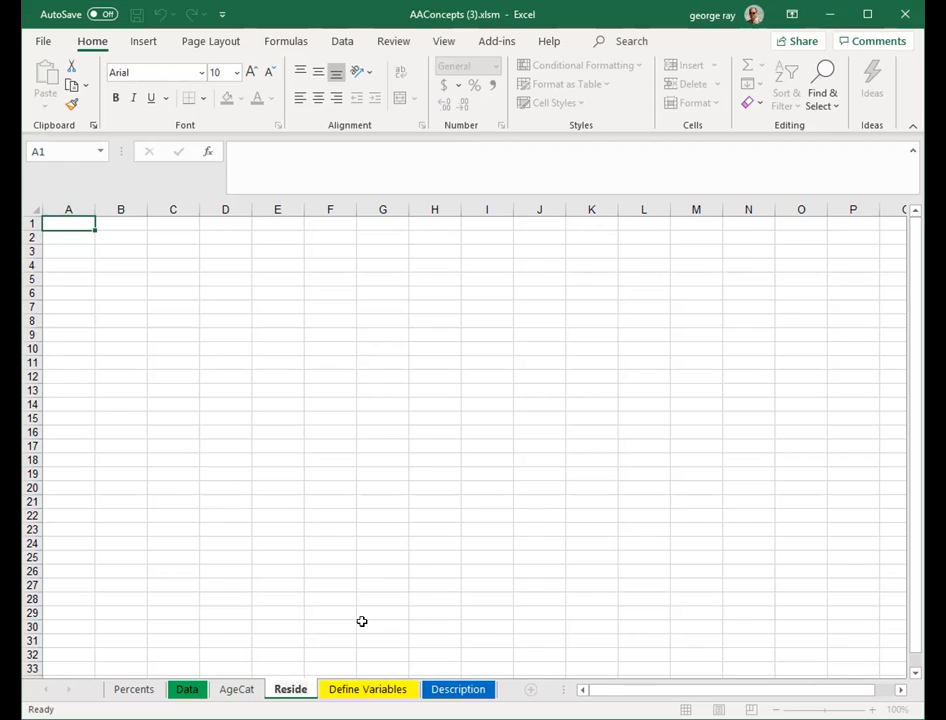
- Copy the whole reside column D from the Data sheet
left_click(333, 570)
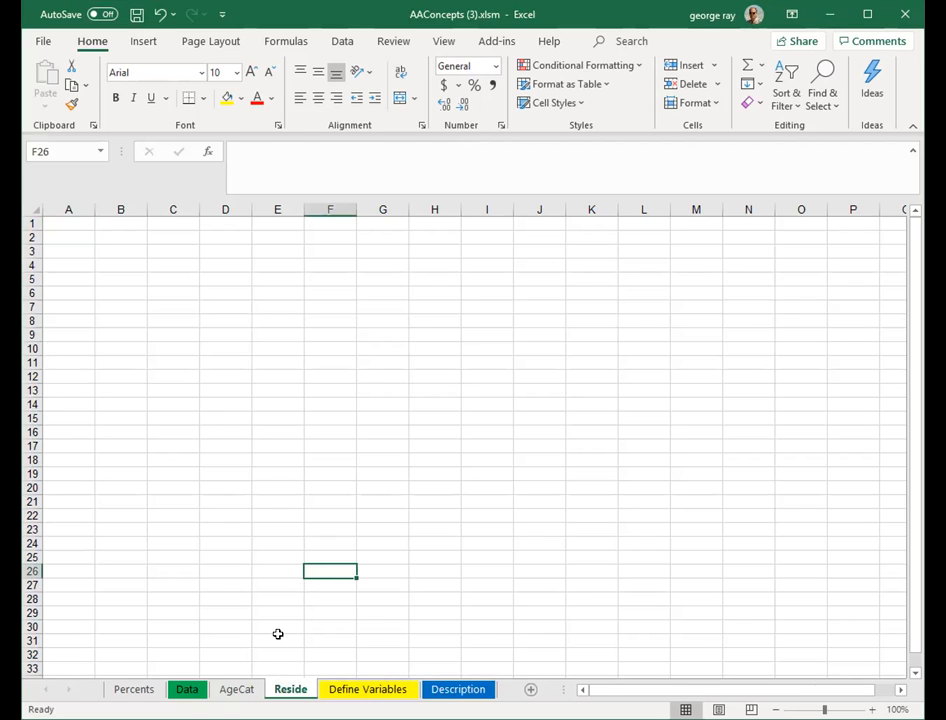
left_click(186, 690)
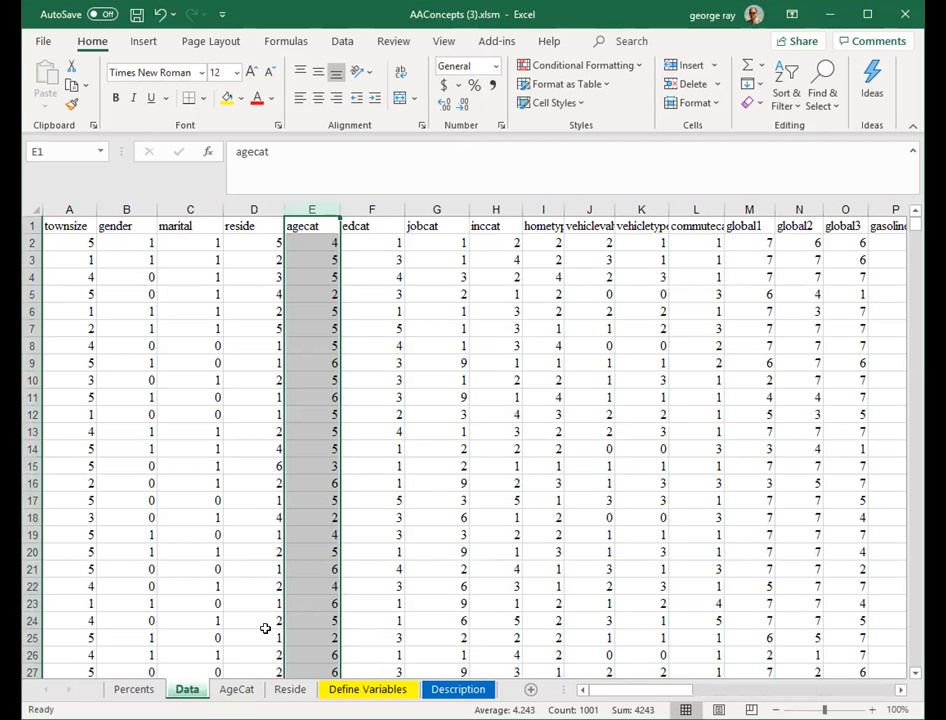
left_click(243, 227)
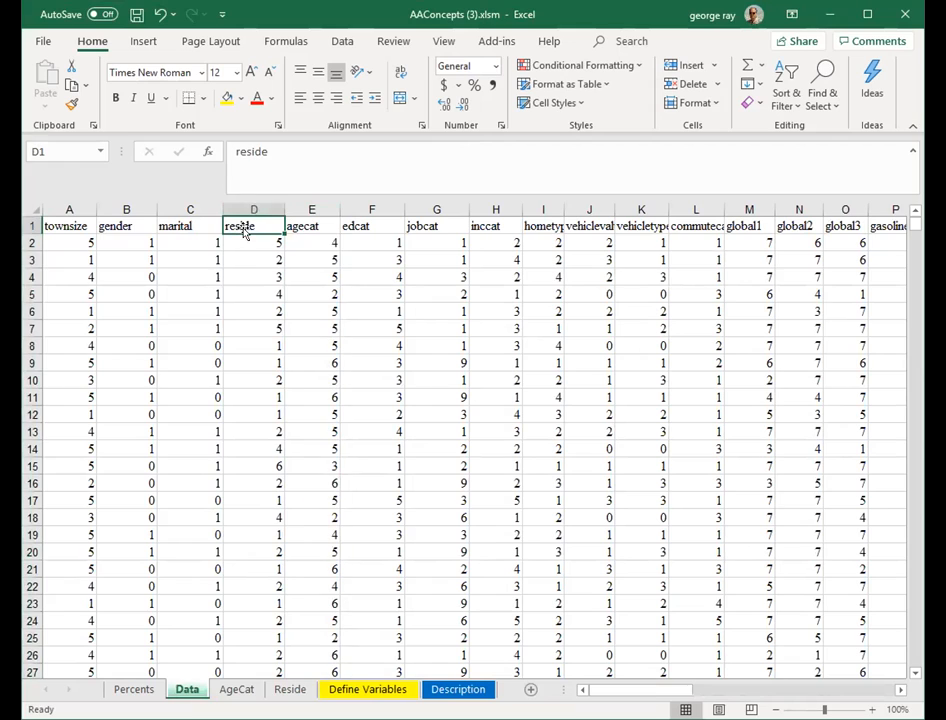
left_click(250, 206)
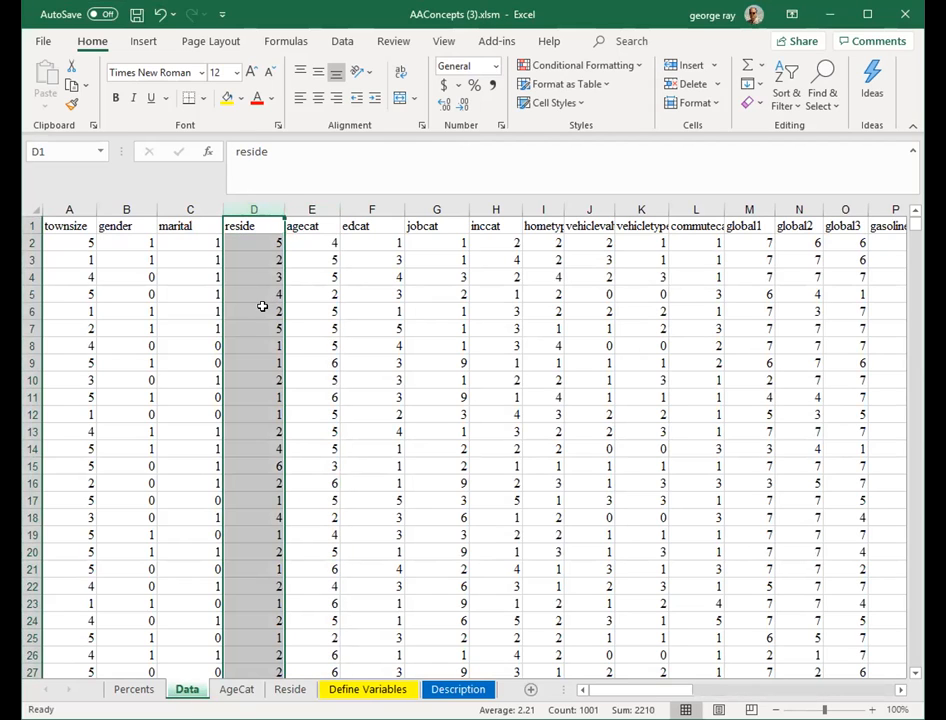
key("ctrl+c")
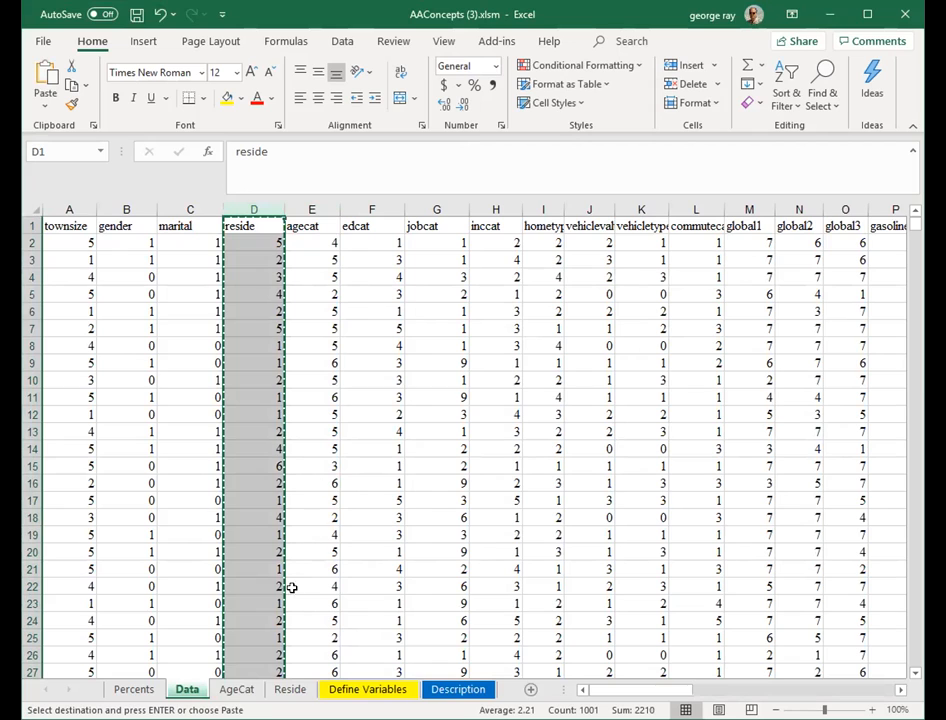
- Paste the reside column into column A of the Reside sheet
left_click(290, 689)
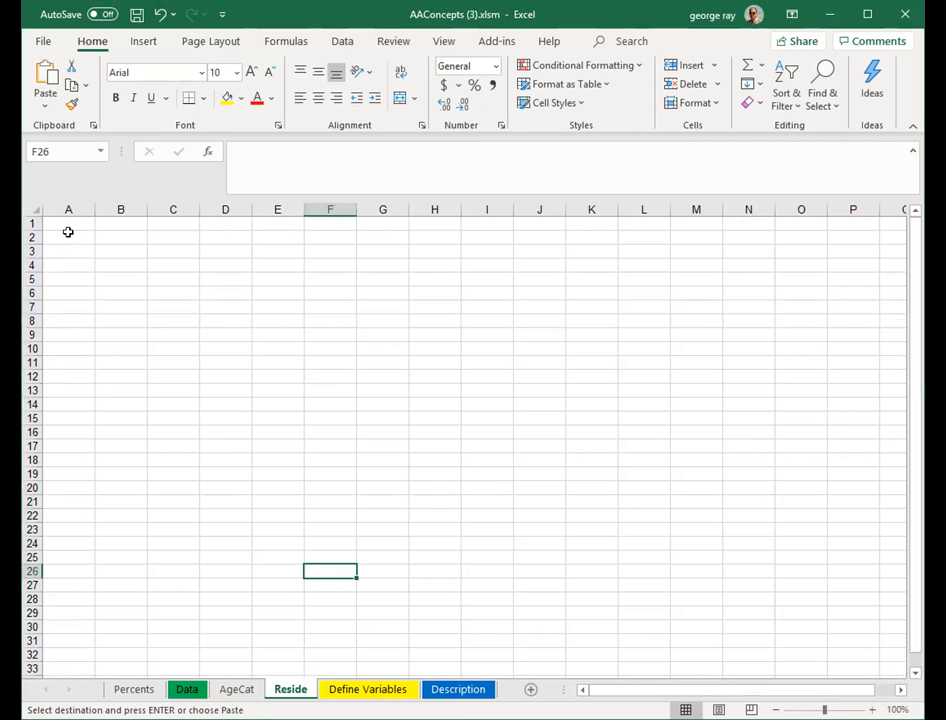
left_click(66, 222)
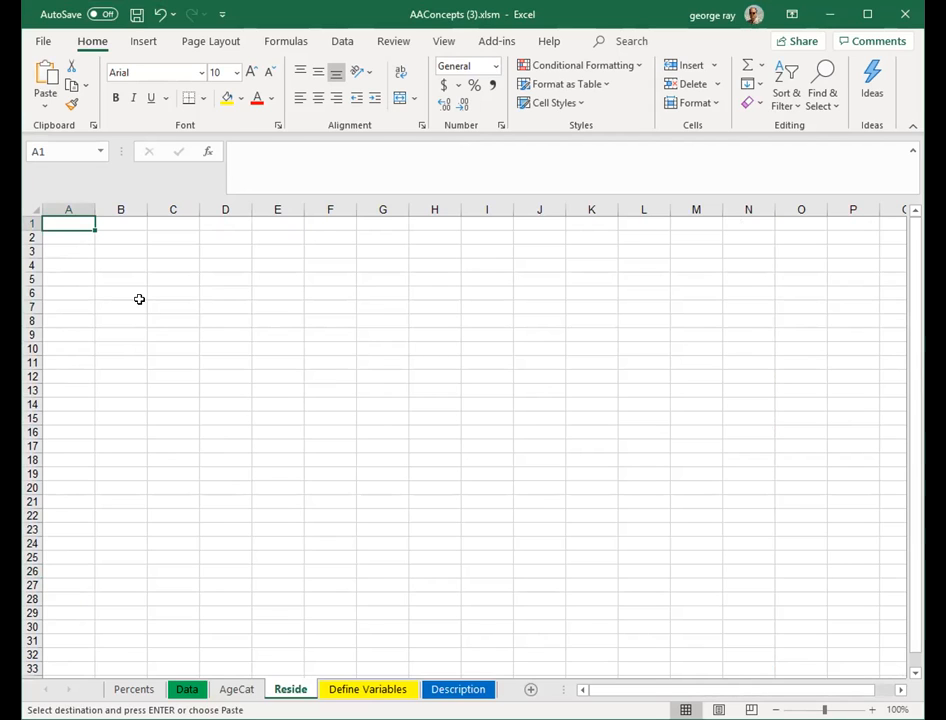
key("ctrl+v")
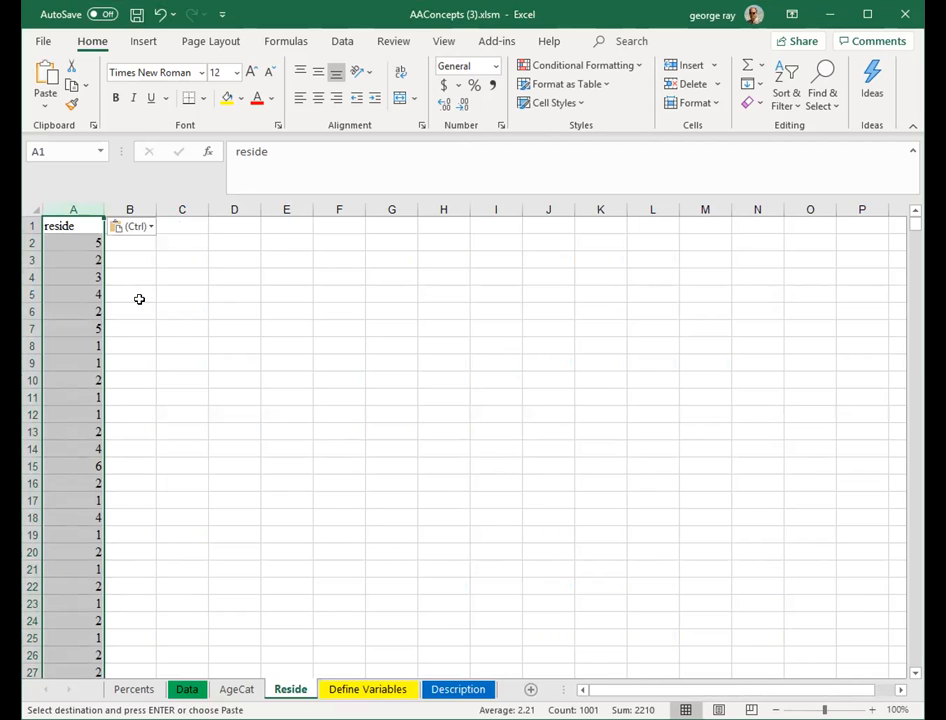
- Label cell C3 on the Reside sheet as Average
left_click(186, 290)
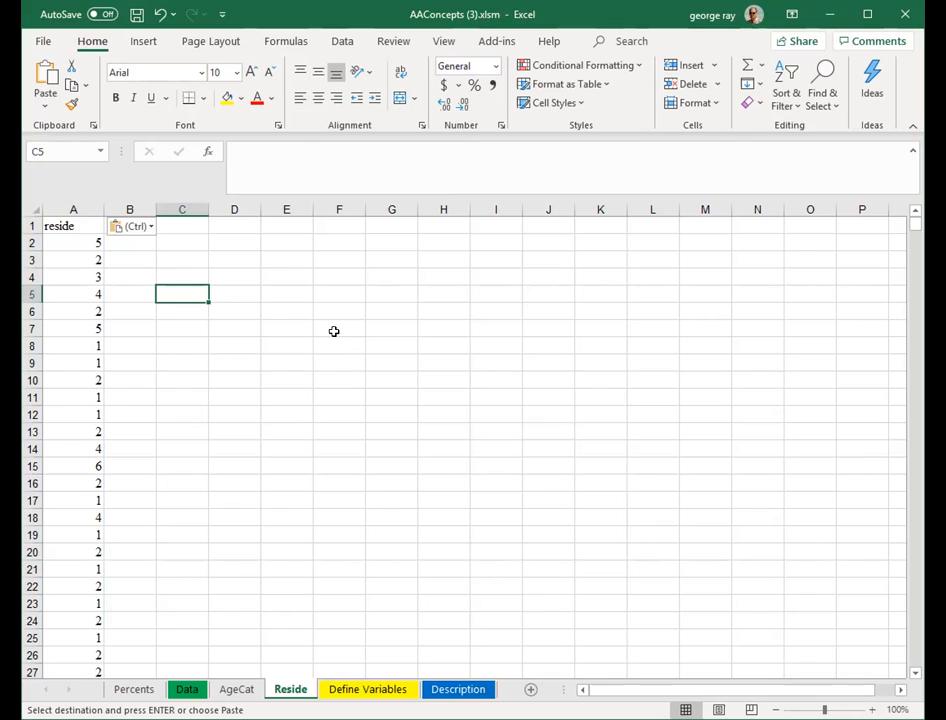
left_click(166, 257)
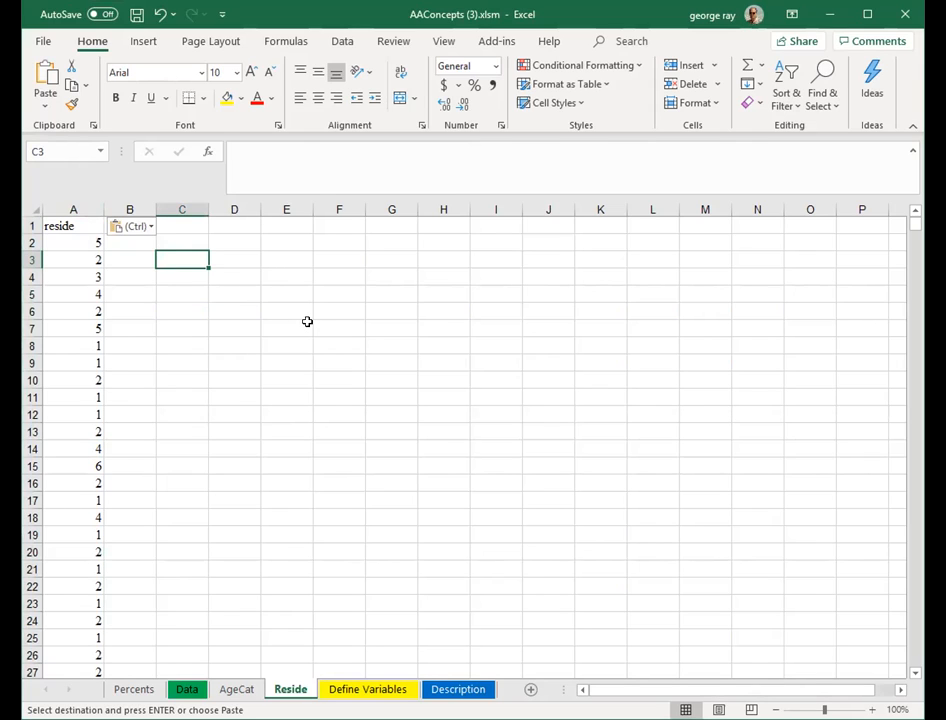
type("Average")
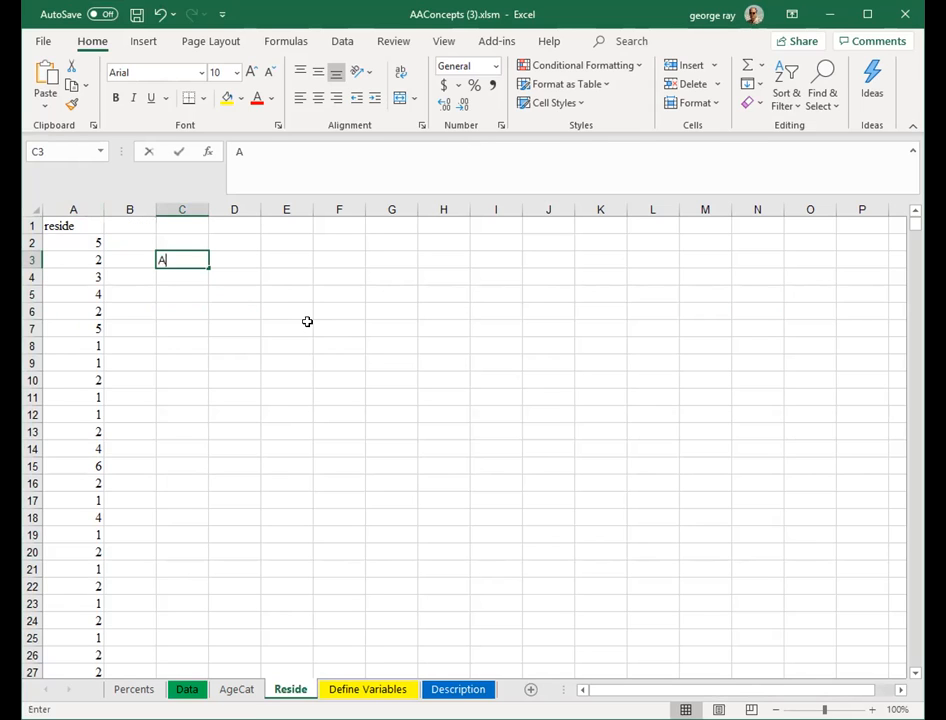
left_click(239, 254)
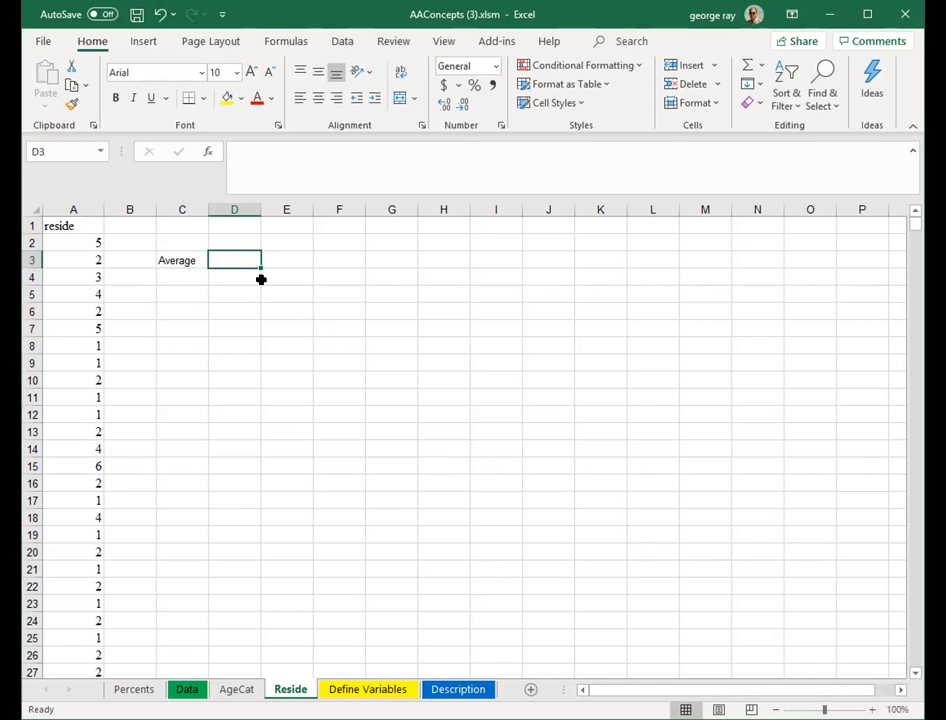
- Compute the average of the reside values A2:A1001 in cell D3 with the AVERAGE function
type("=")
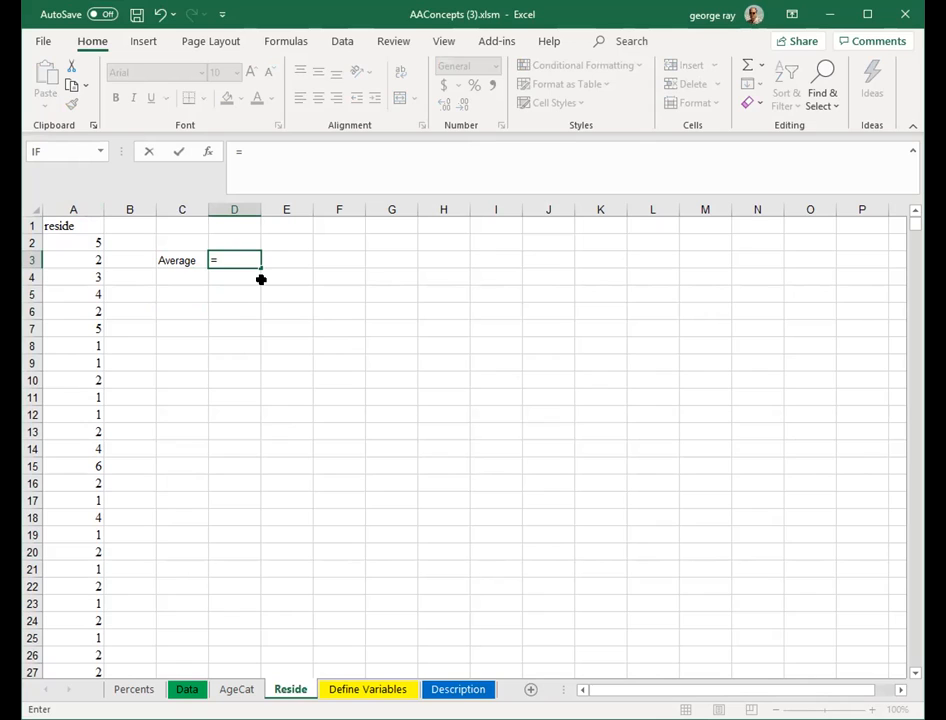
type("AVERA")
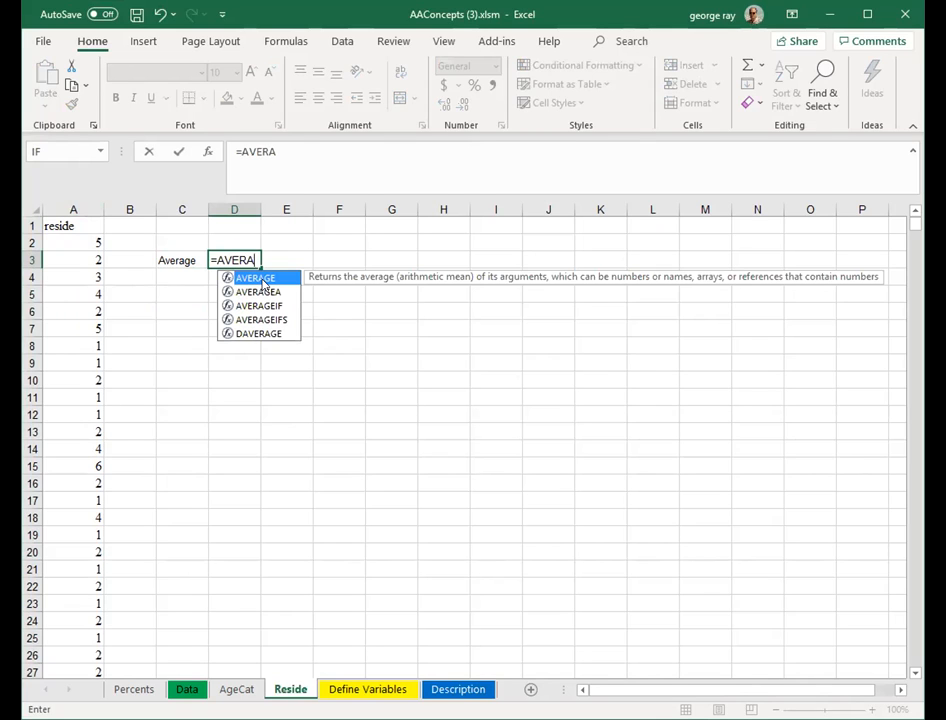
type("GE")
double_click(255, 277)
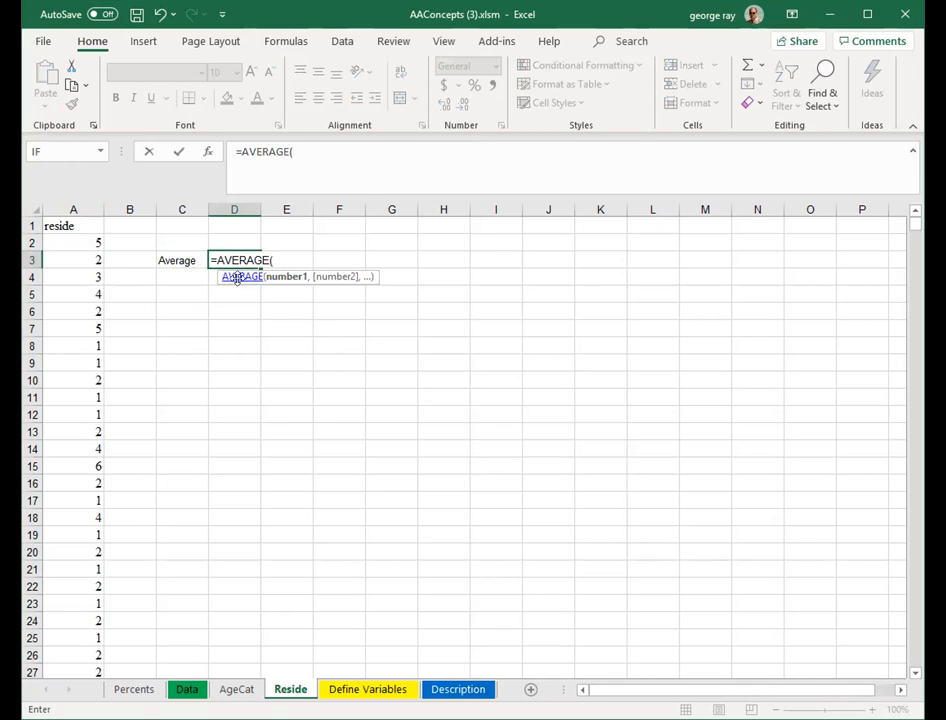
left_click(86, 242)
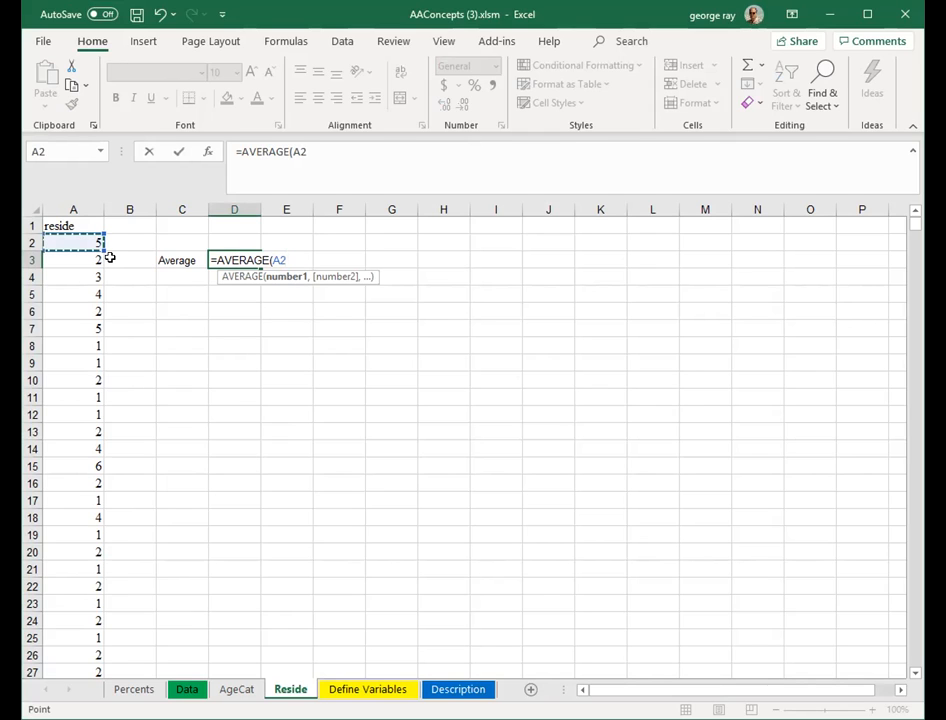
key("ctrl+shift+Down")
key("Return")
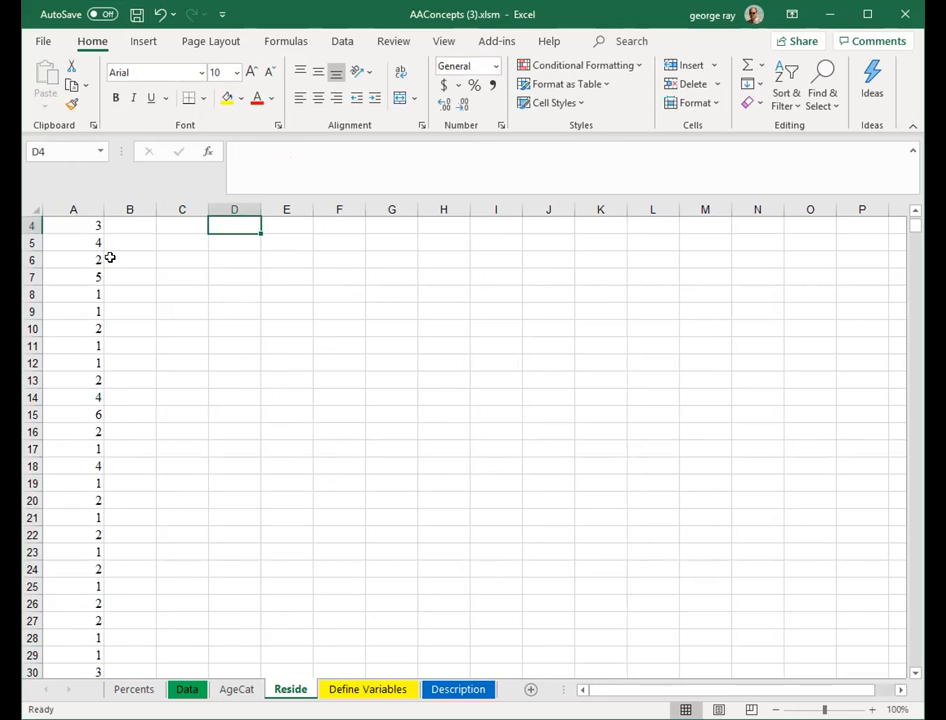
scroll(285, 345, "up", 1)
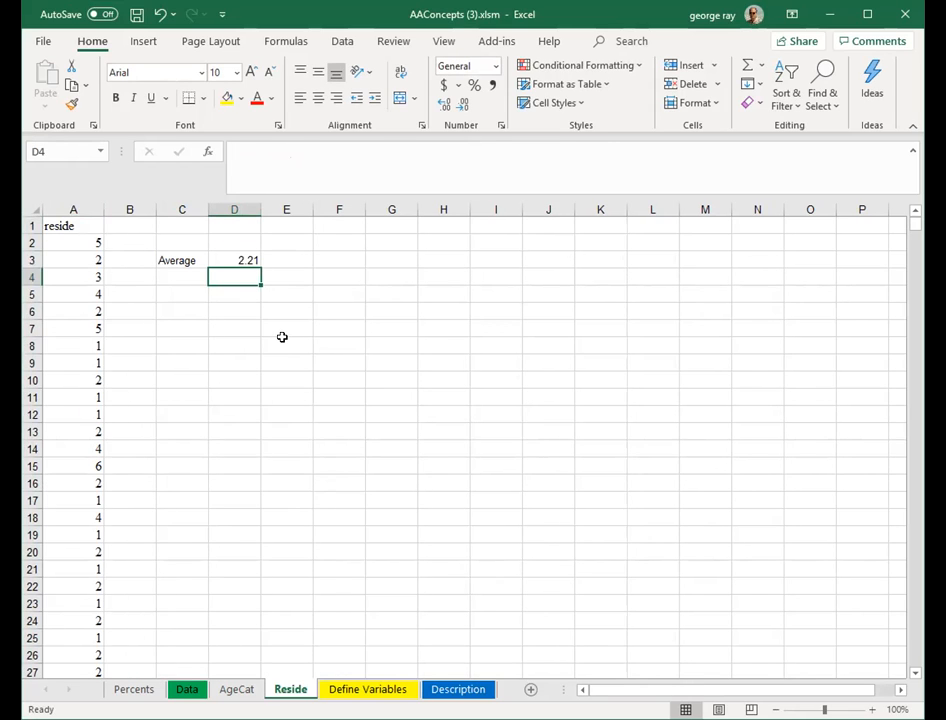
- Label cell C4 as stdev.p
left_click(194, 280)
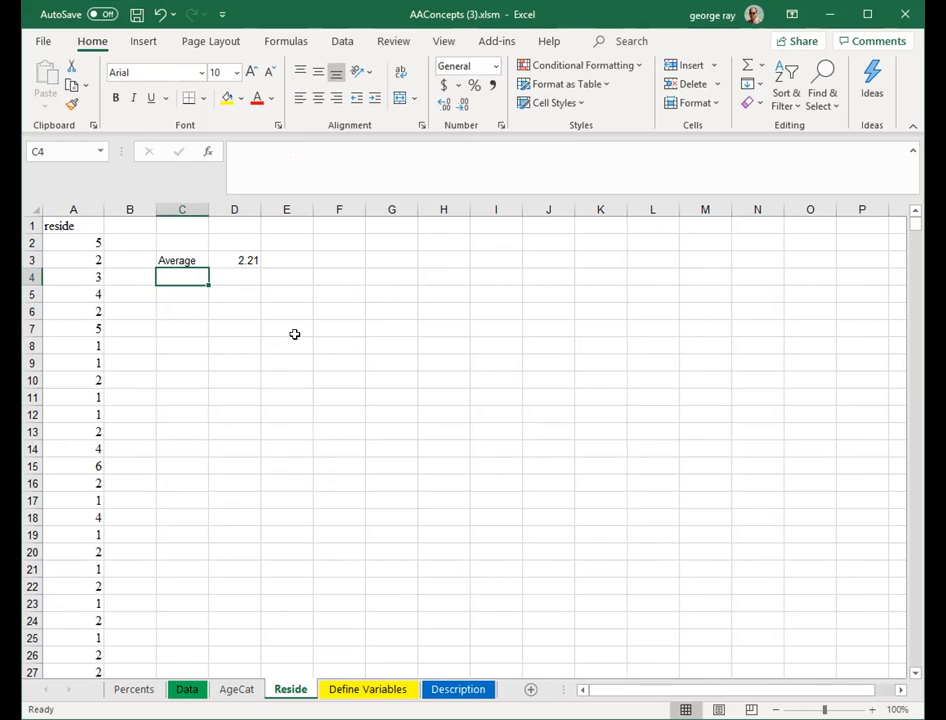
type("stdev.p")
key("Tab")
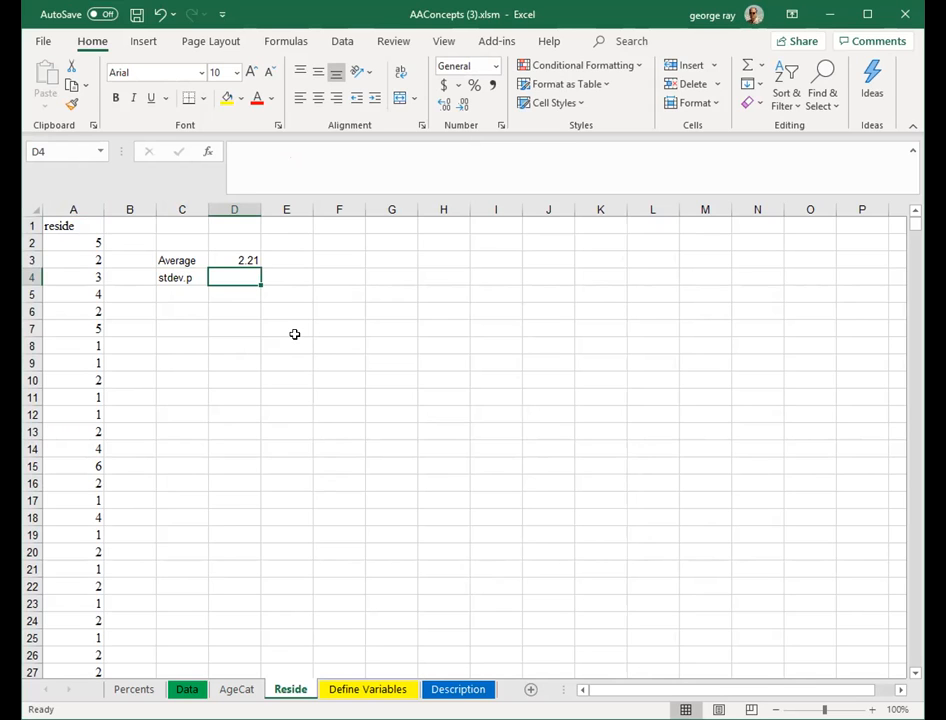
- Compute the population standard deviation of A2:A1001 in cell D4 with the STDEV.P function
type("=")
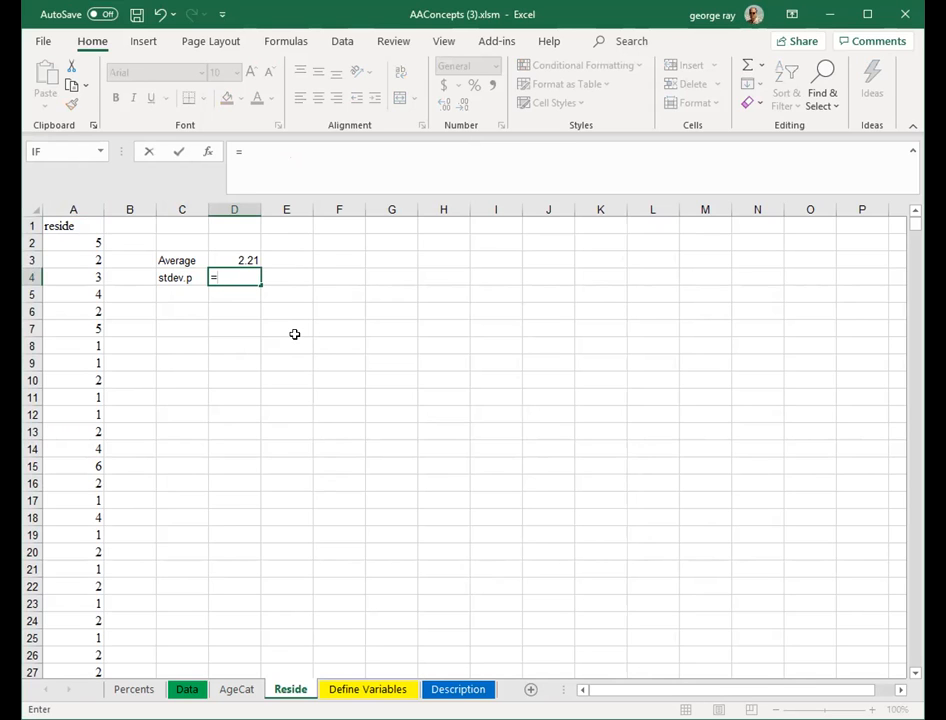
type("std")
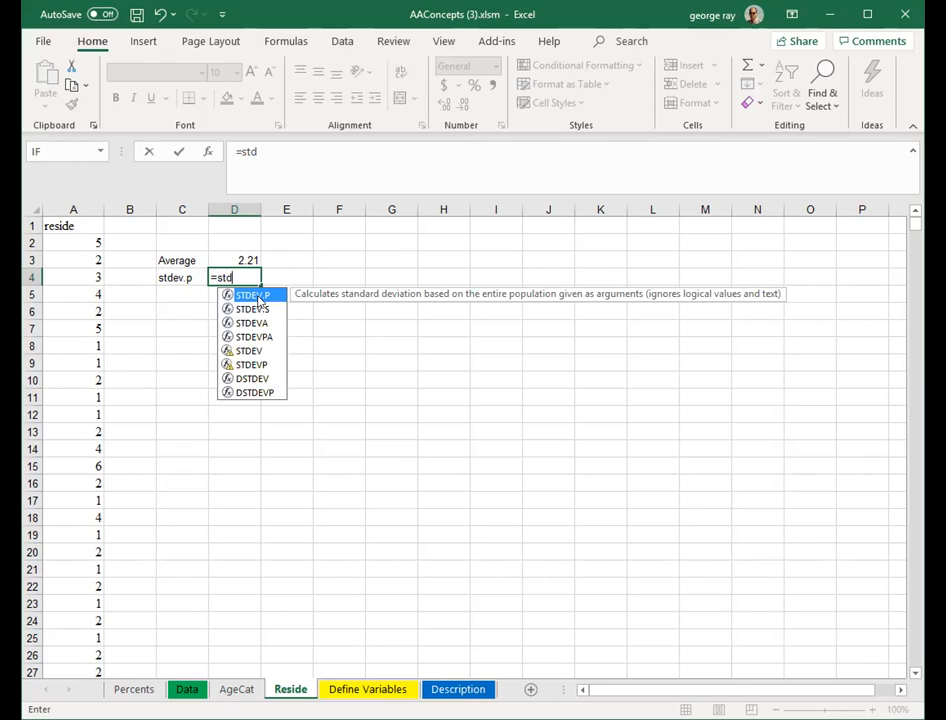
key("Tab")
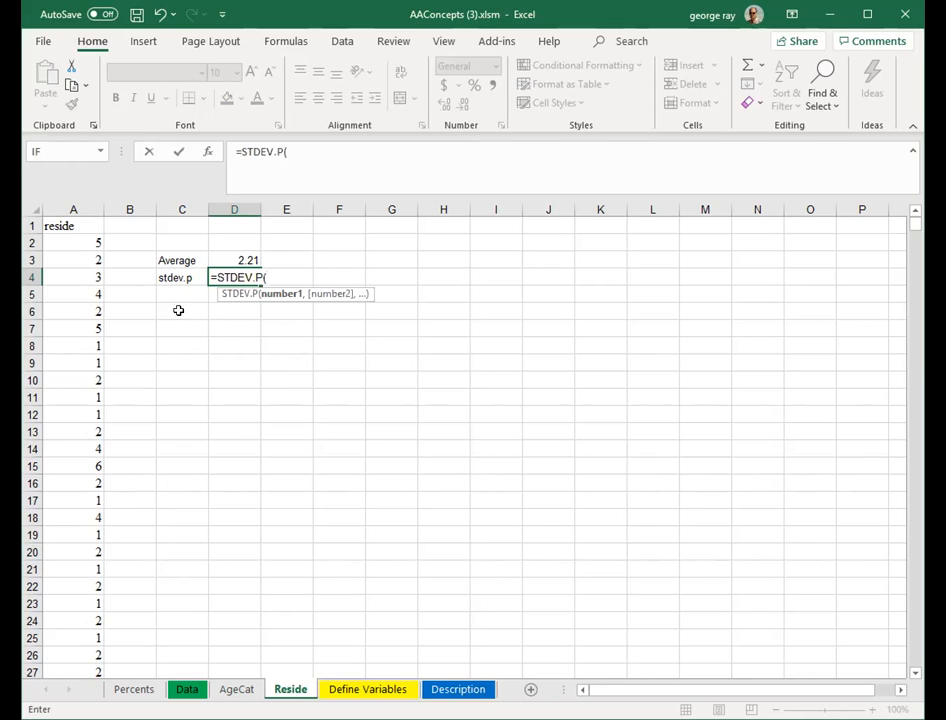
left_click(87, 242)
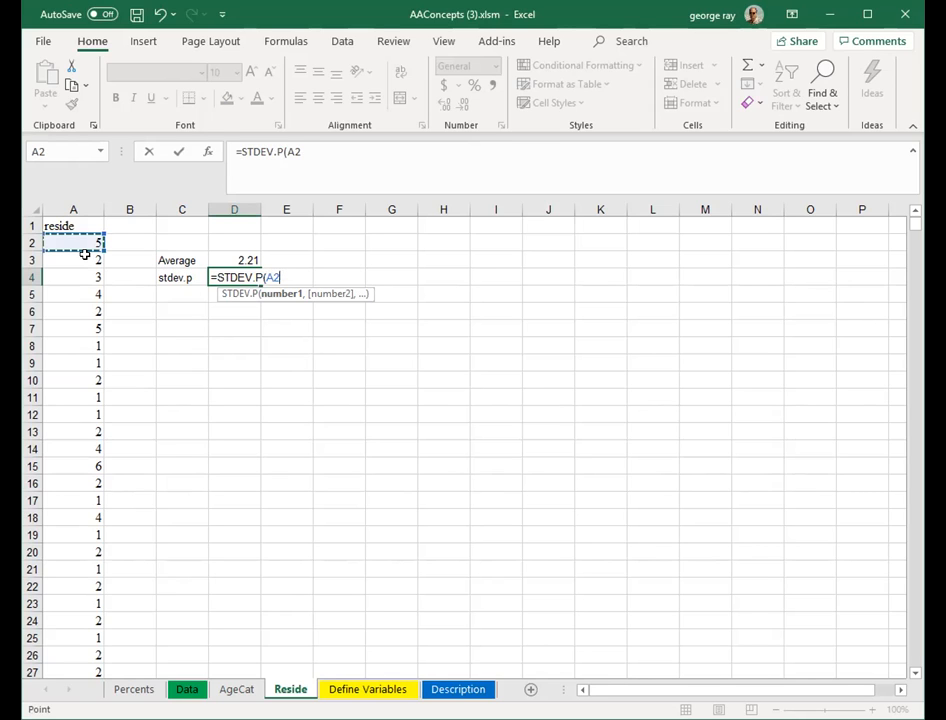
key("ctrl+shift+Down")
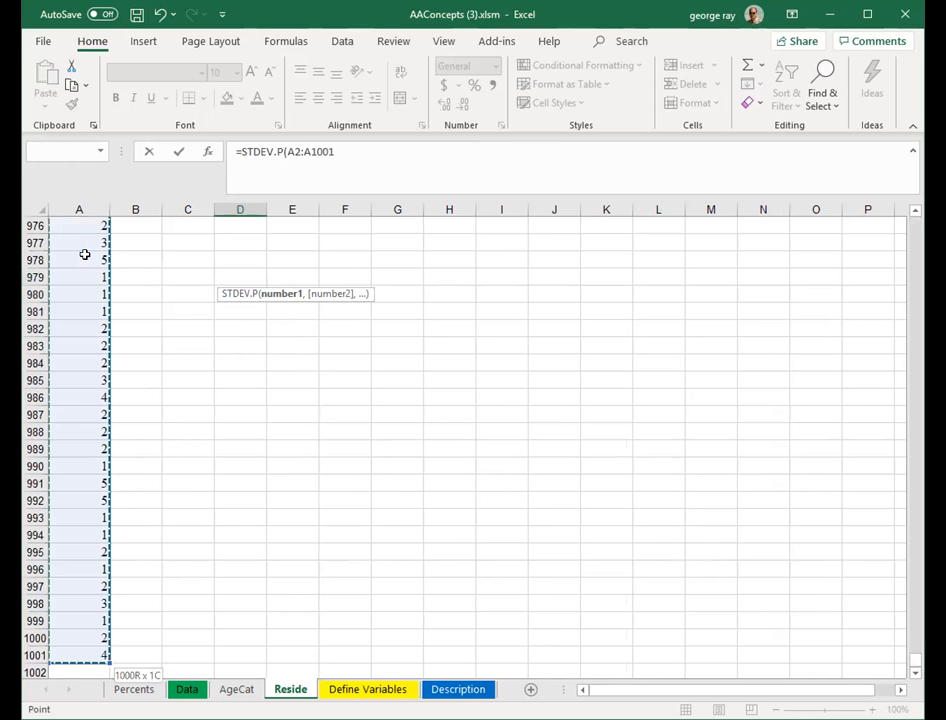
key("Return")
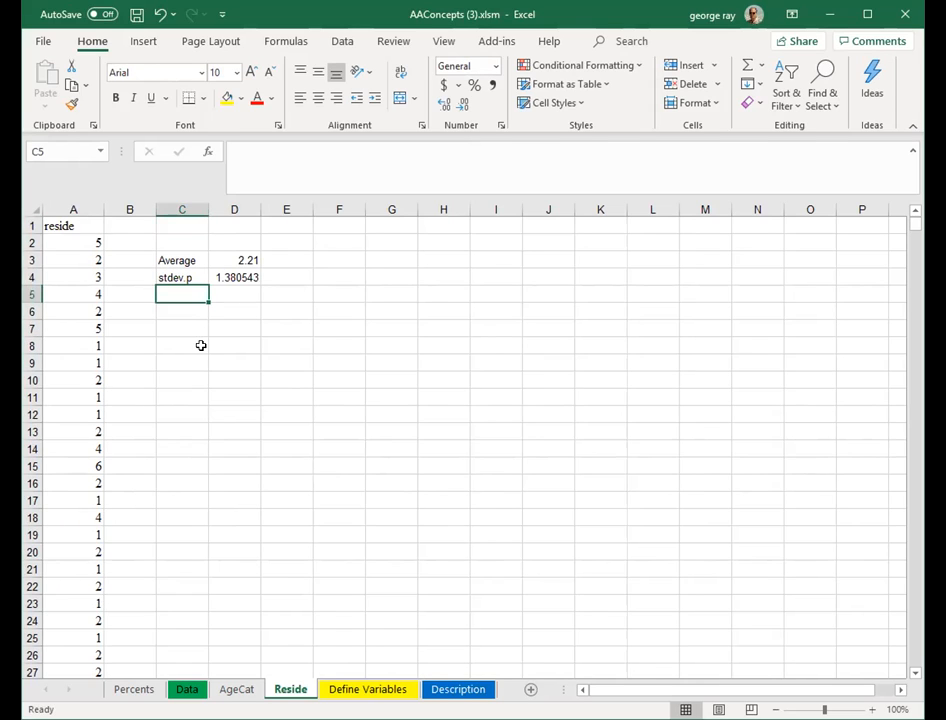
left_click(247, 277)
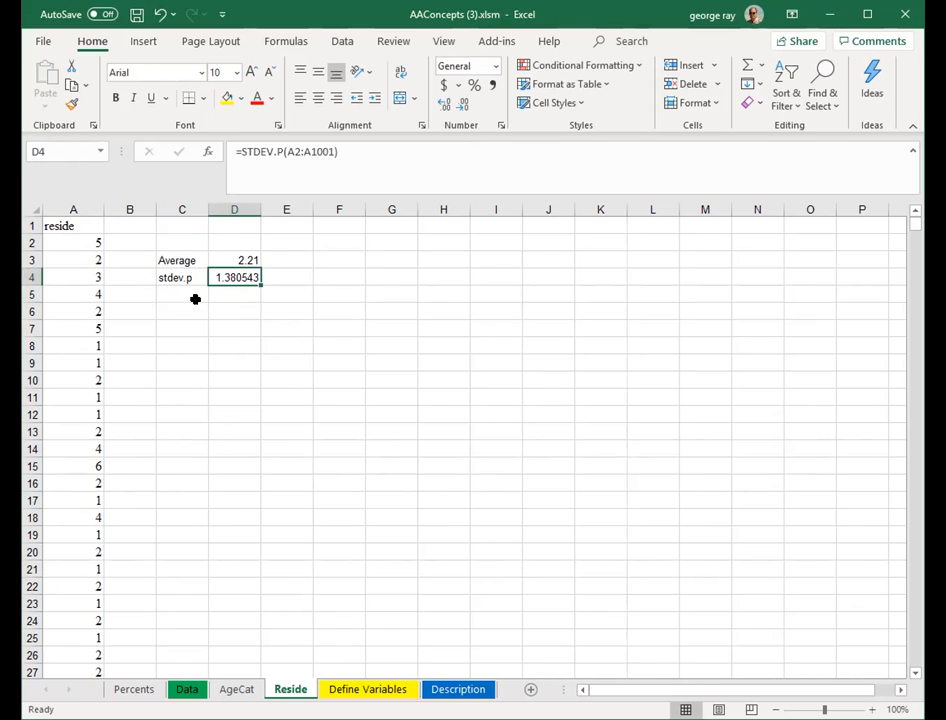
- Label cell C5 as Max
left_click(188, 293)
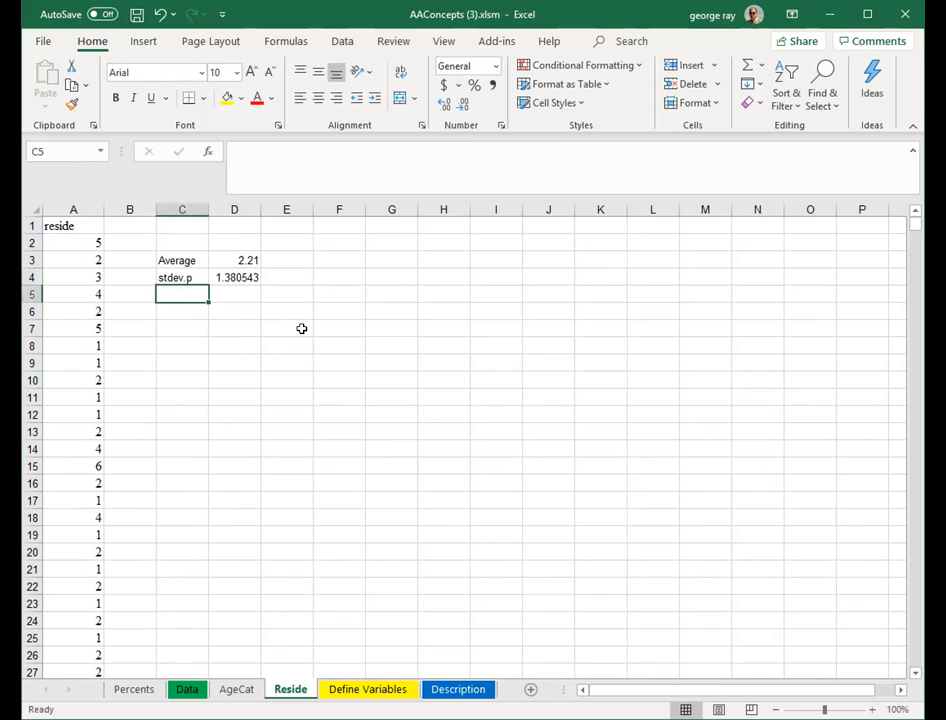
type("MAx")
key("BackSpace")
key("BackSpace")
type("ax")
key("Tab")
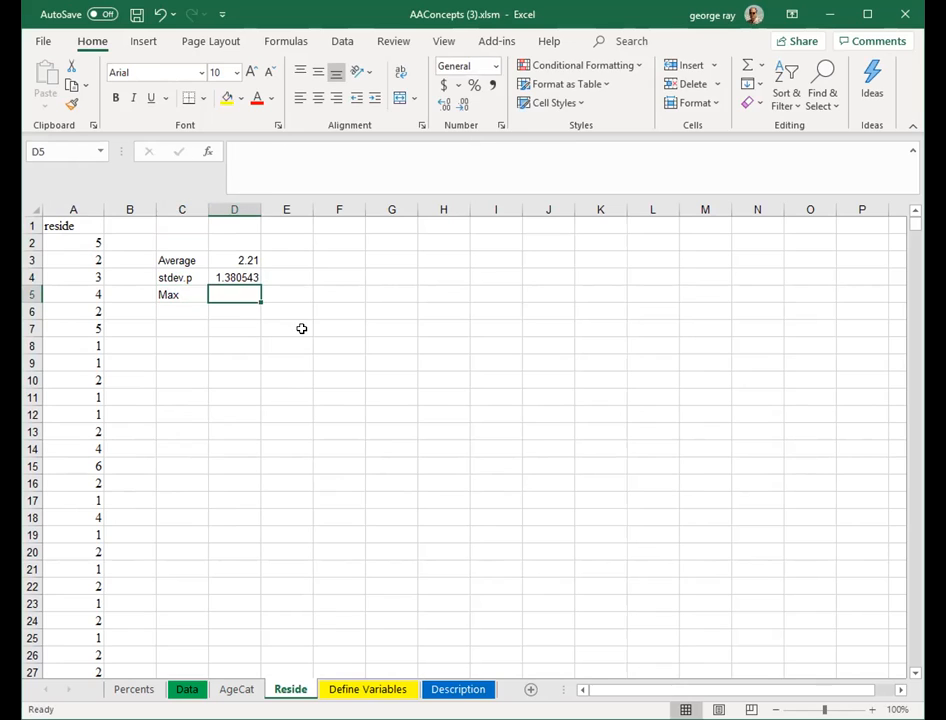
- Compute the maximum of the reside values A2:A1001 in cell D5 with the MAX function
type("=")
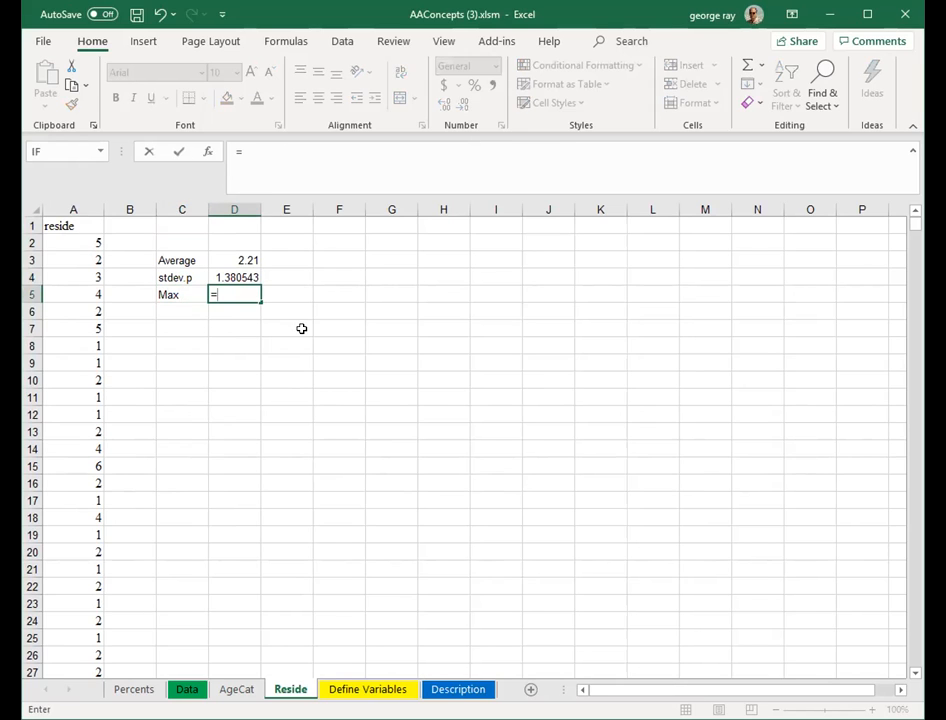
type("max")
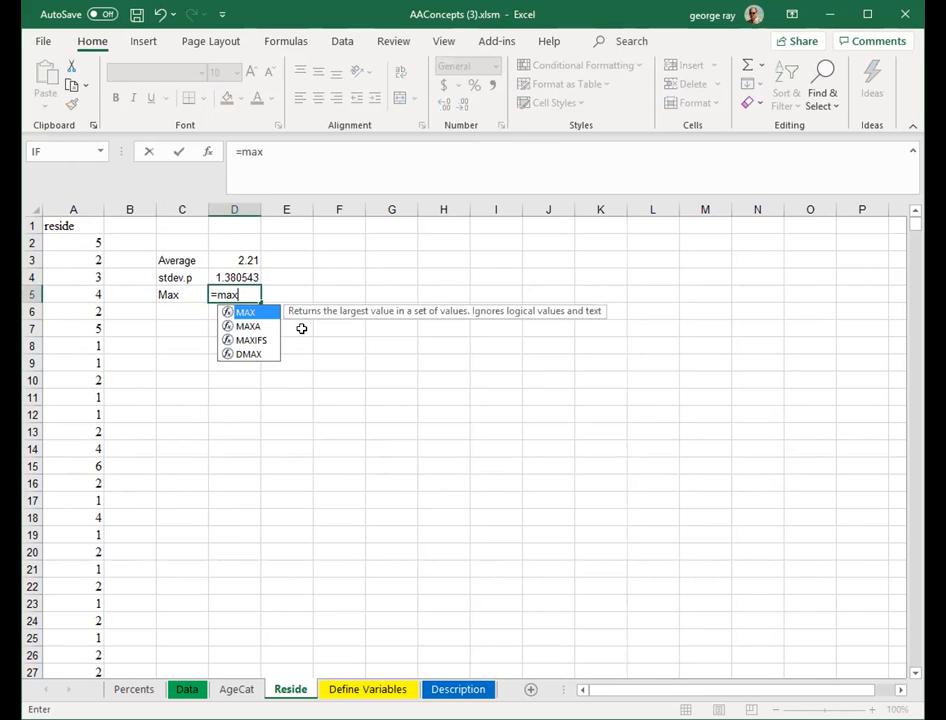
type("(")
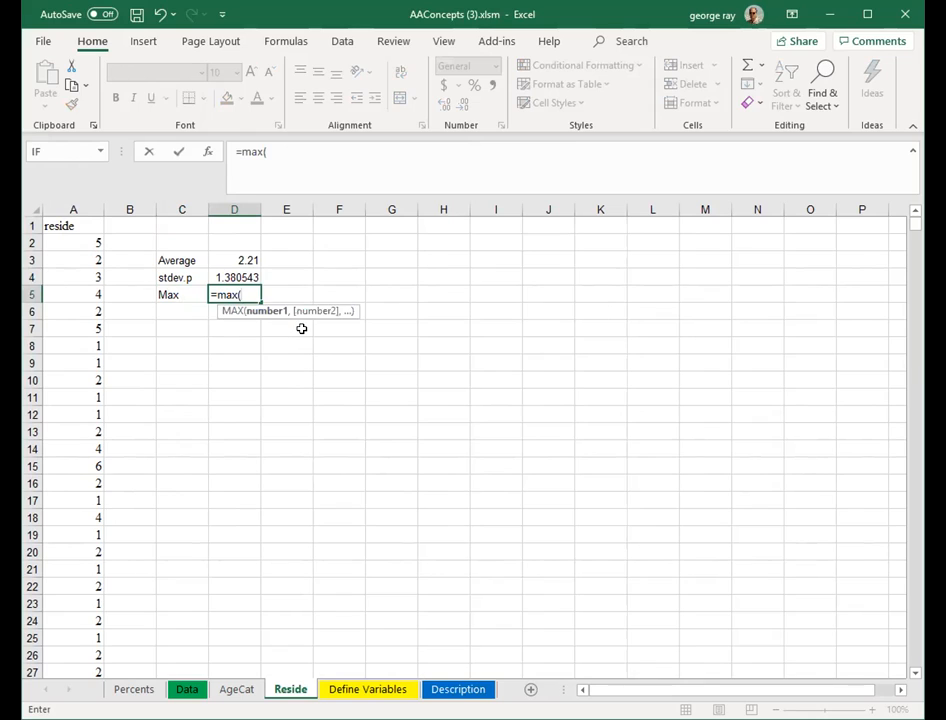
left_click(91, 242)
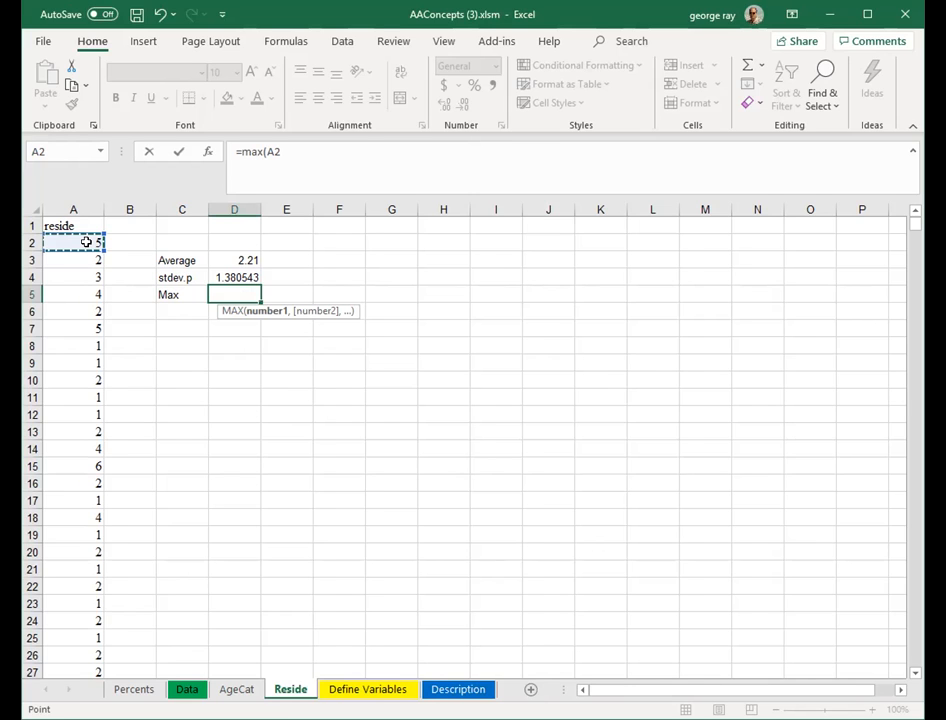
key("ctrl+shift+Down")
key("Return")
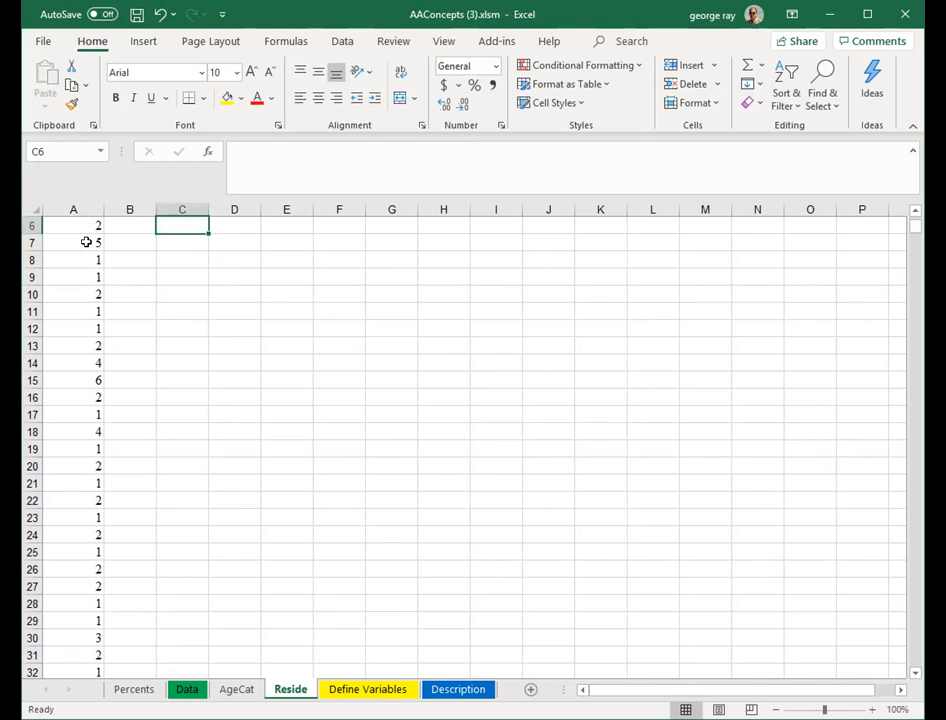
scroll(266, 326, "up", 2)
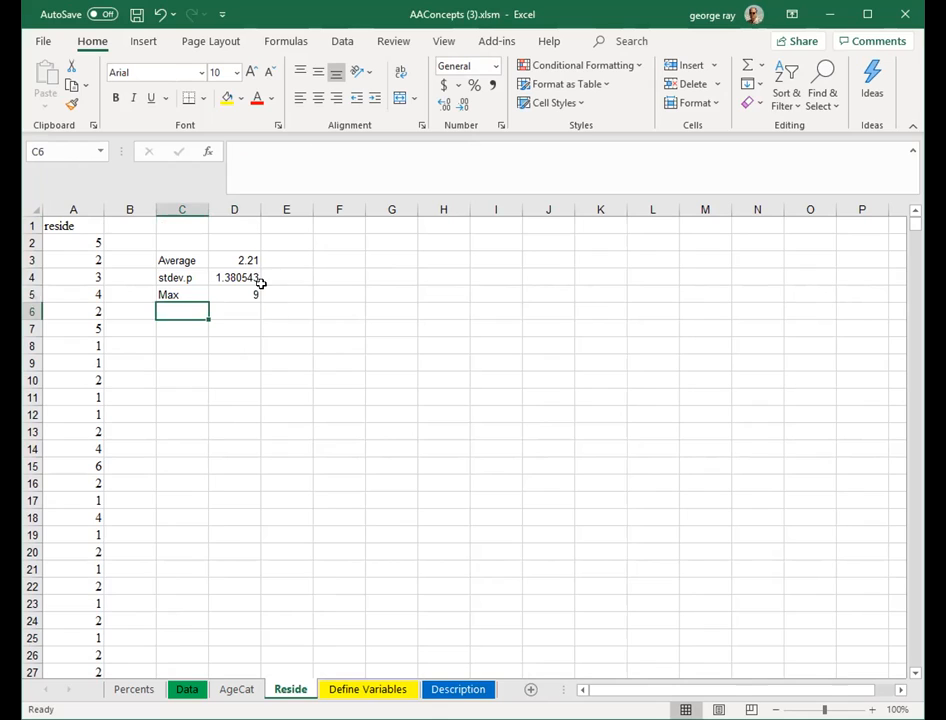
left_click(231, 290)
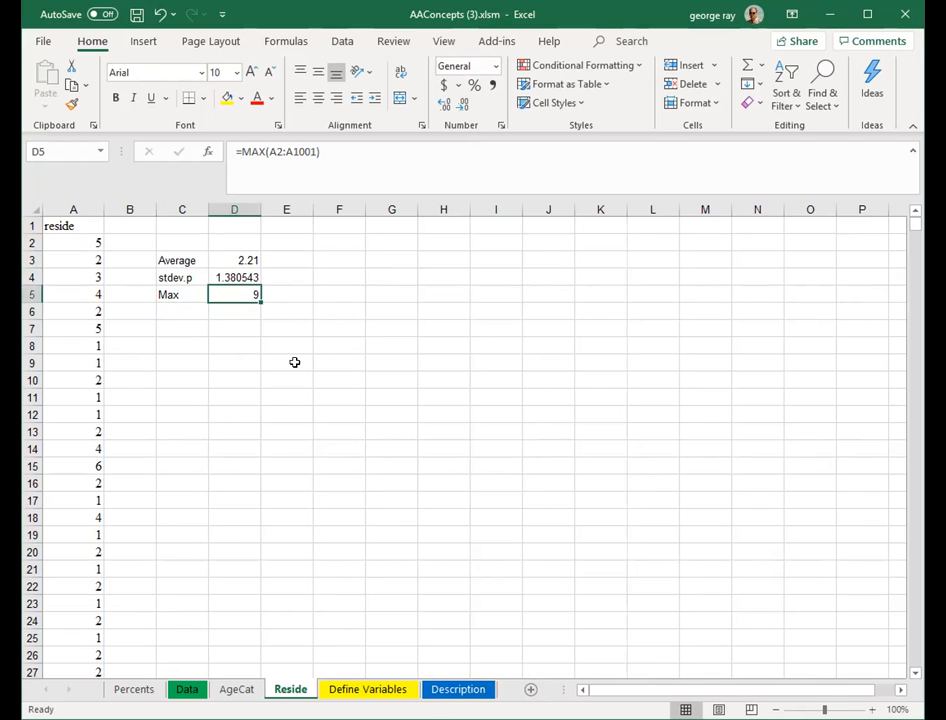
- Run the XL Data Analyst Summarize Average analysis on the variable Number of people in household
left_click(248, 260)
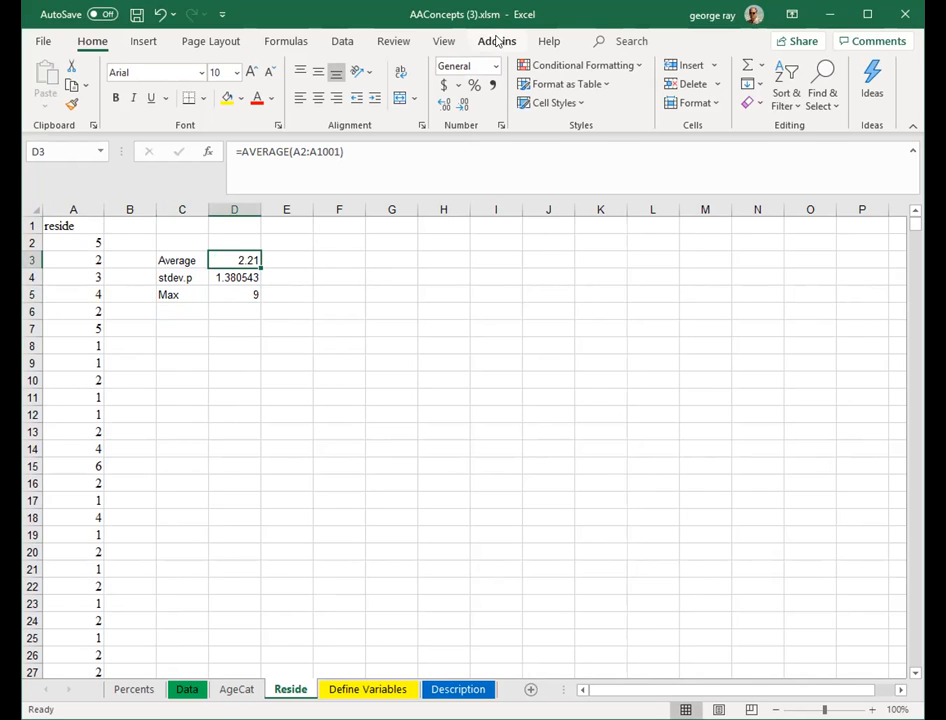
left_click(496, 40)
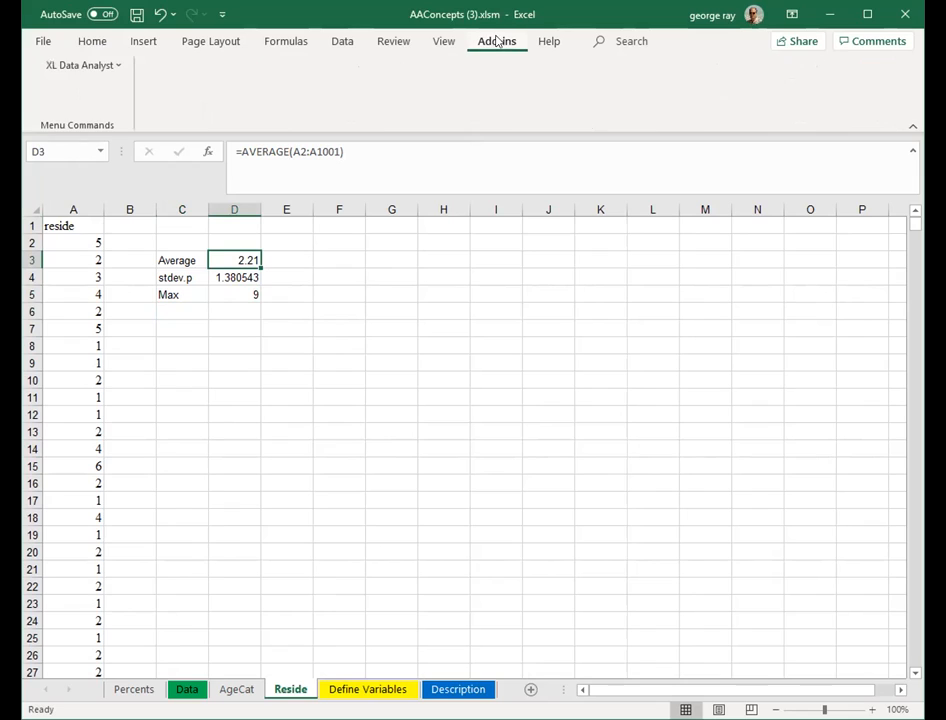
left_click(116, 67)
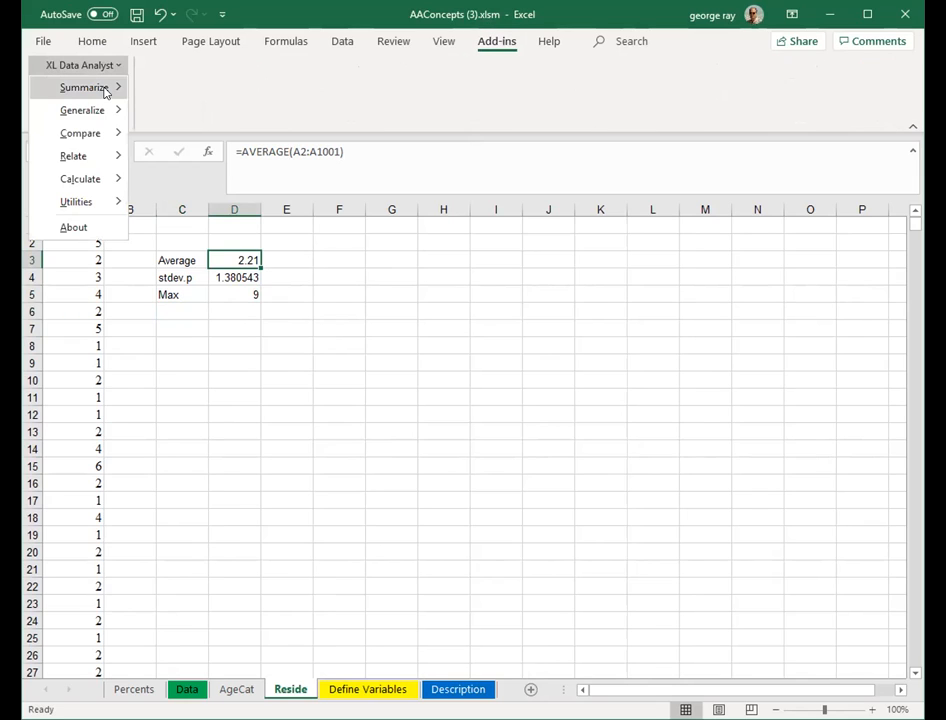
mouse_move(105, 89)
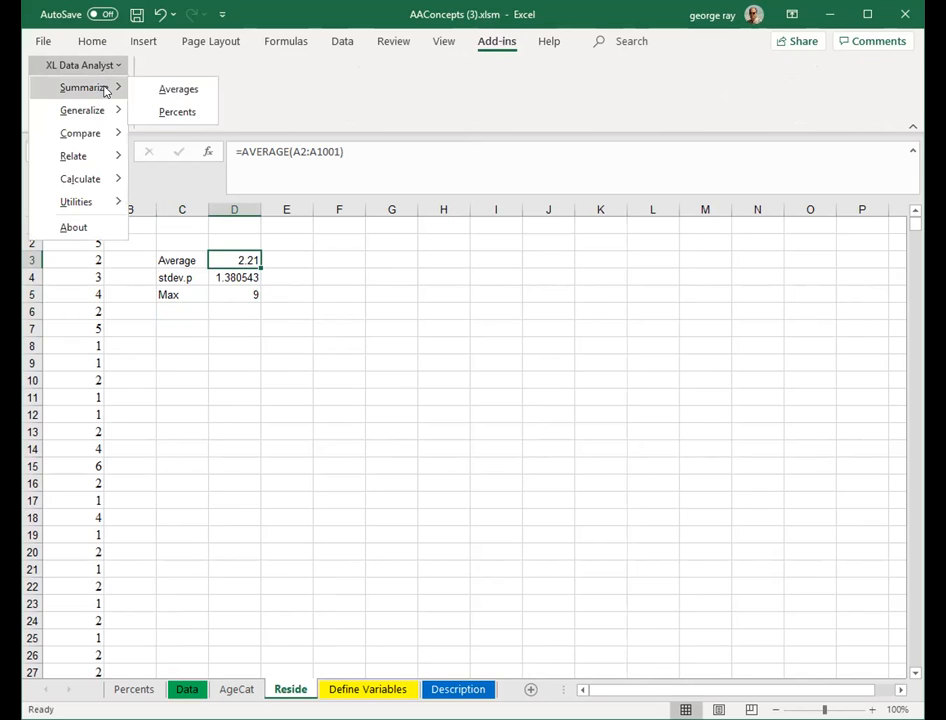
left_click(195, 90)
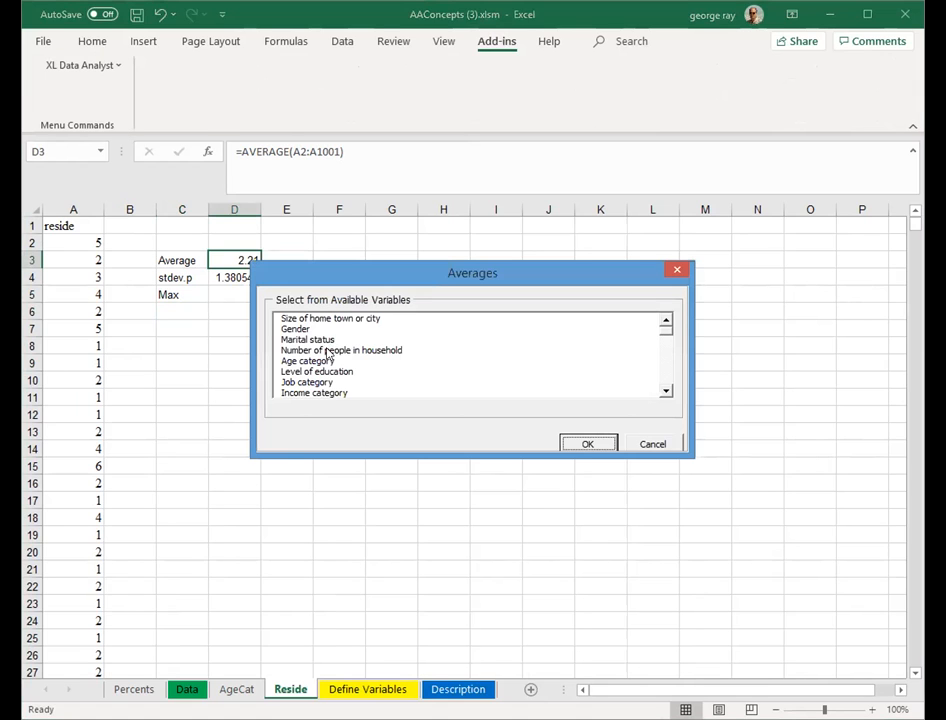
left_click(328, 350)
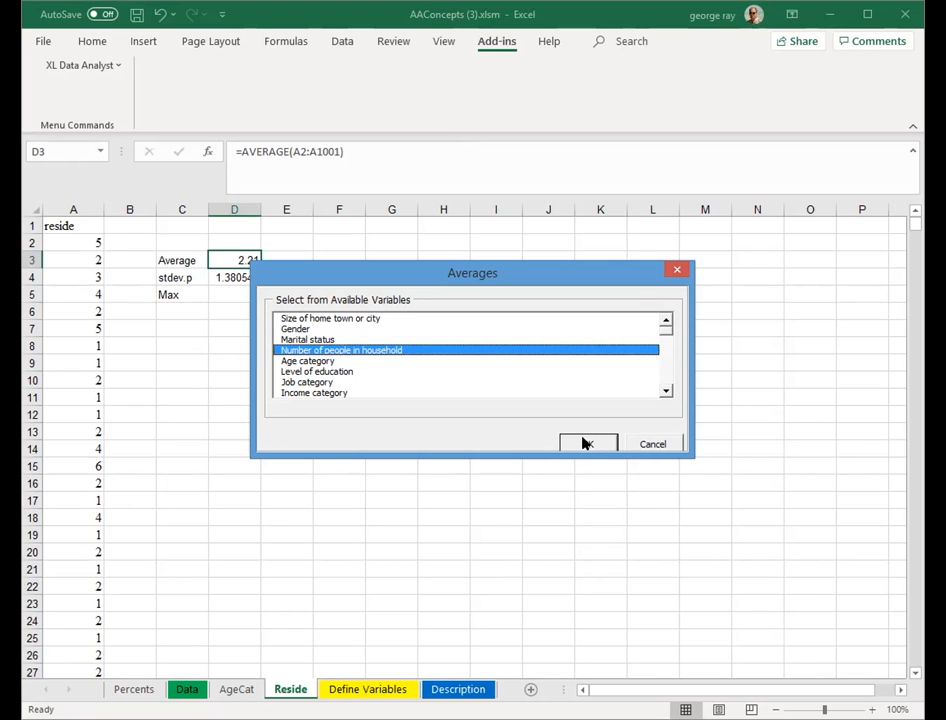
left_click(582, 442)
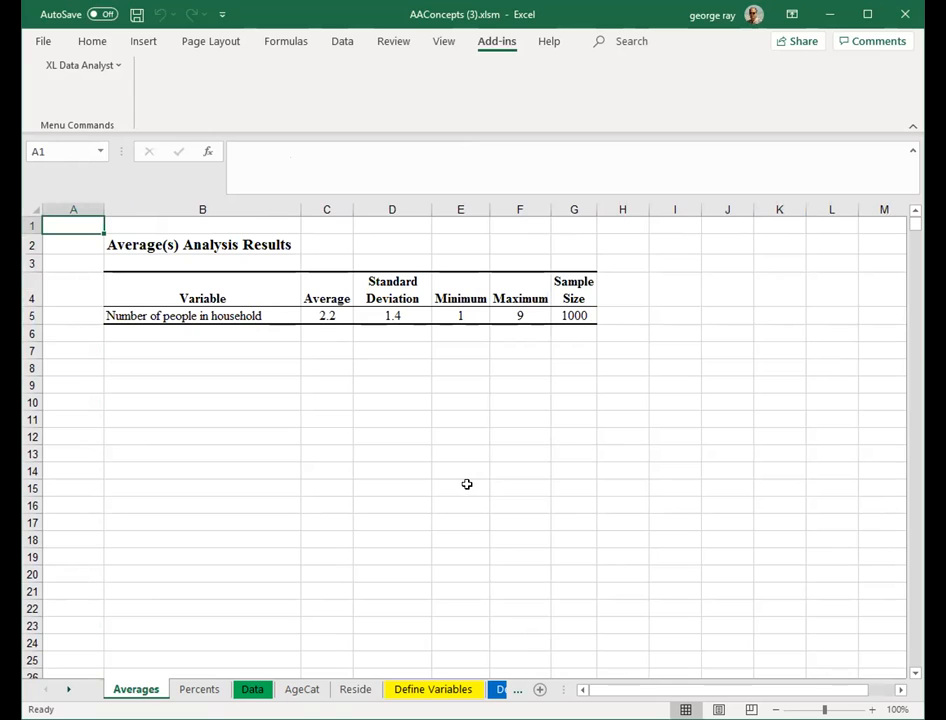
- On the Reside sheet, label cell C7 as Conf Amt
left_click(357, 689)
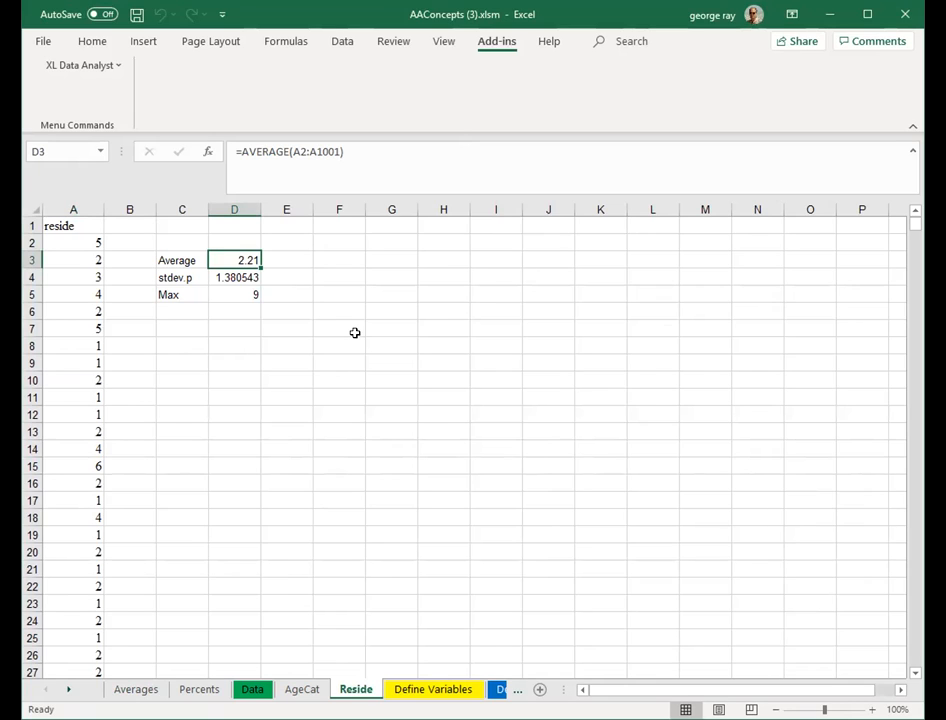
left_click(349, 332)
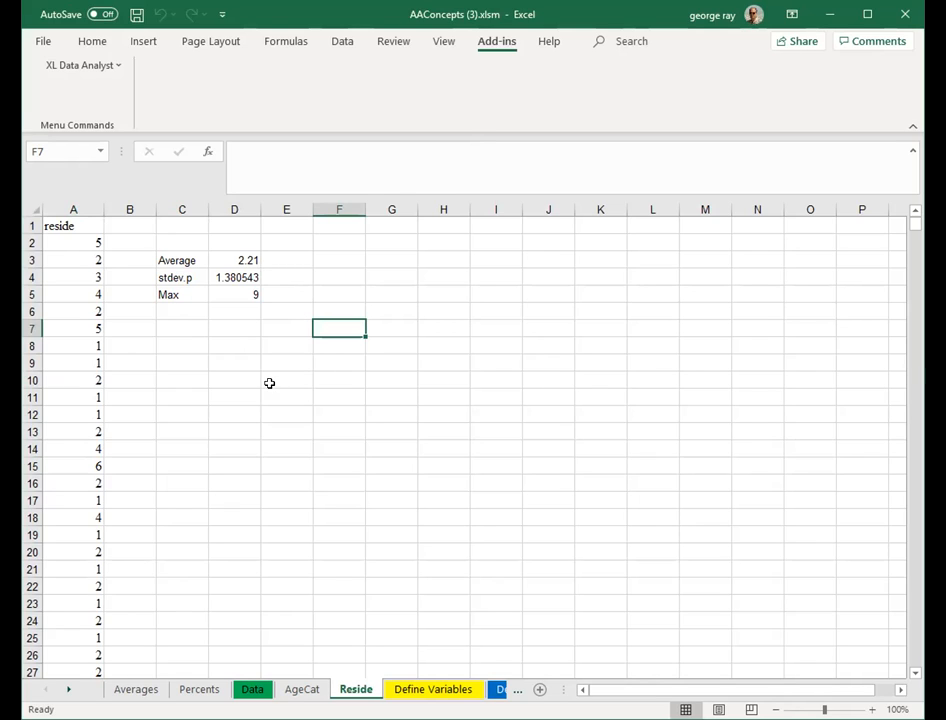
left_click(174, 324)
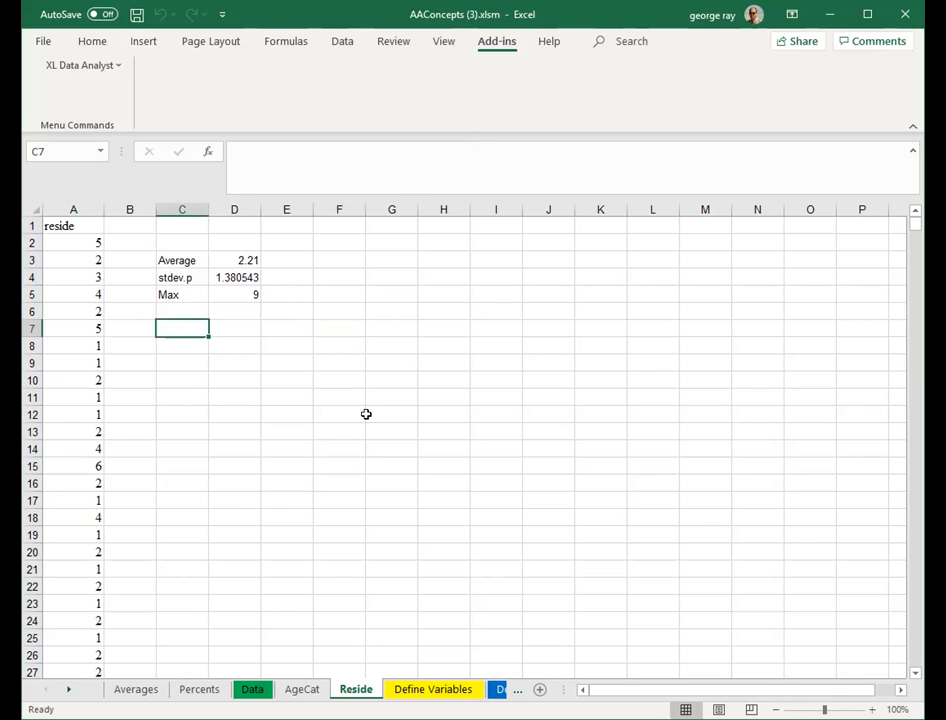
type("Conf ")
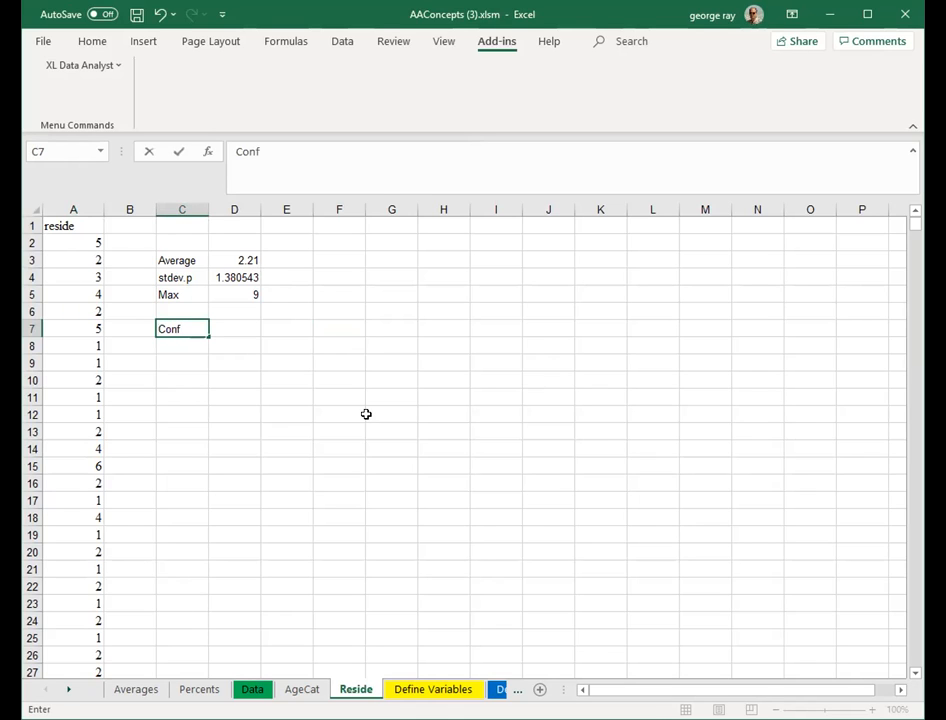
type("Amt")
key("Tab")
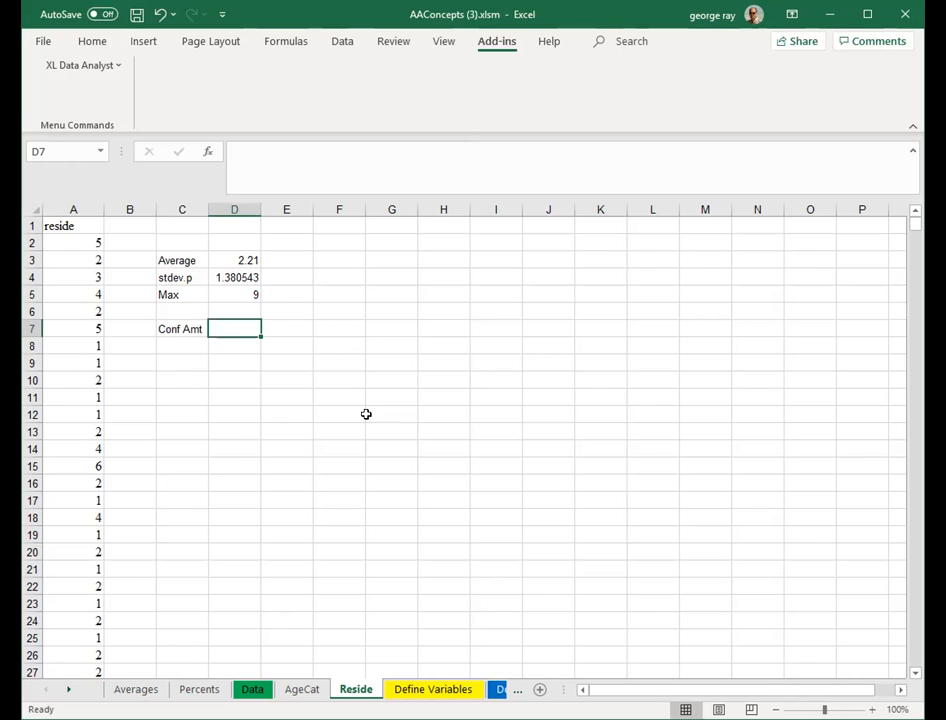
- Compute the confidence amount in D7 with =CONFIDENCE(.05,d4,1000)
type("=")
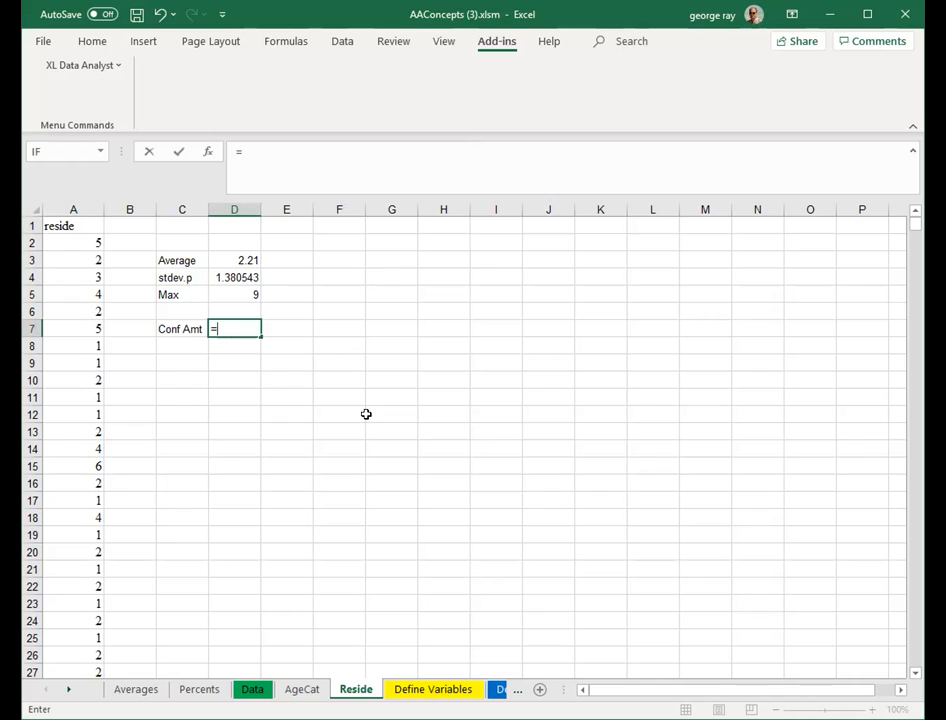
type("confi")
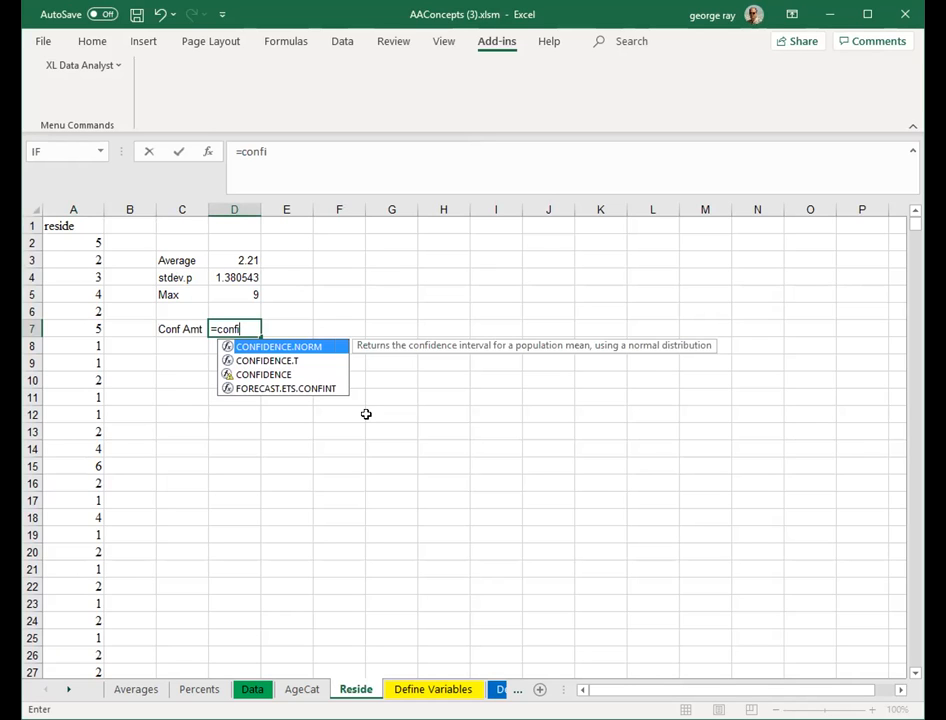
type("dence")
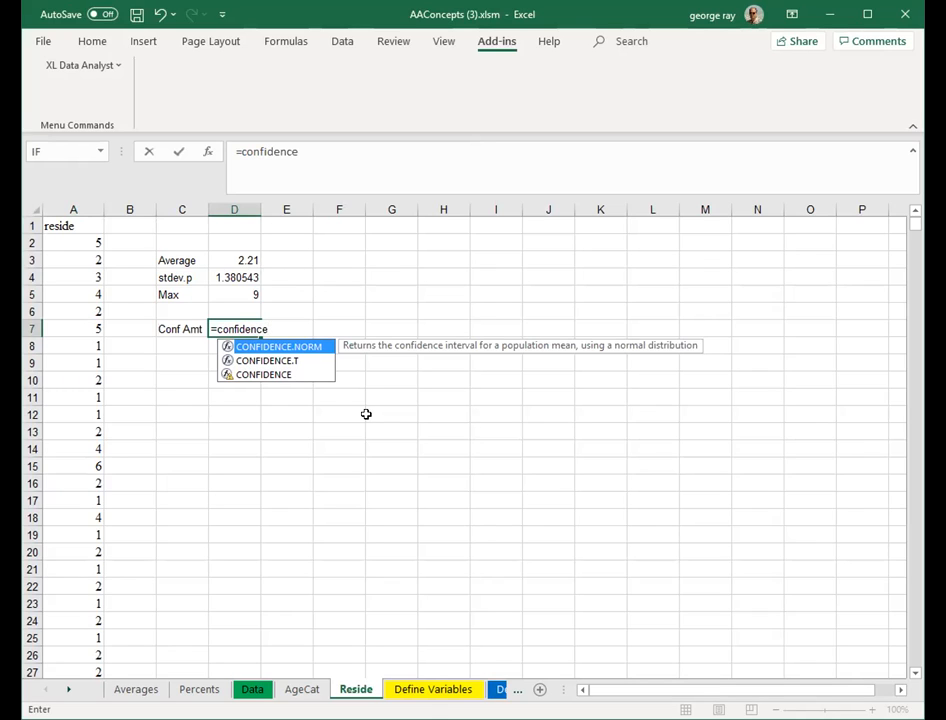
left_click(285, 375)
double_click(285, 375)
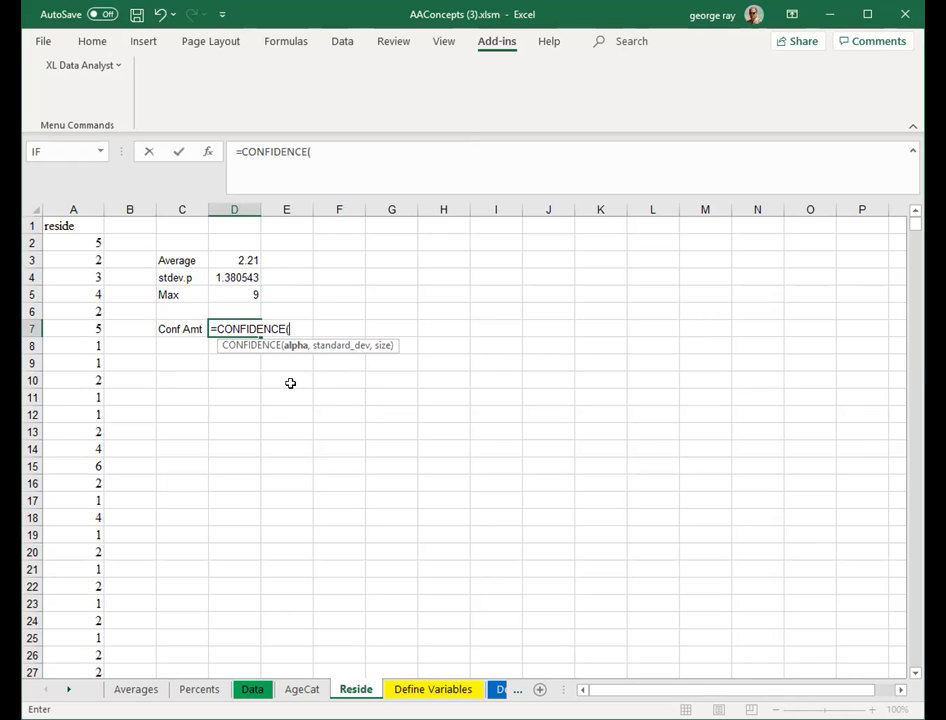
type("(")
key("BackSpace")
type(".05")
type(",")
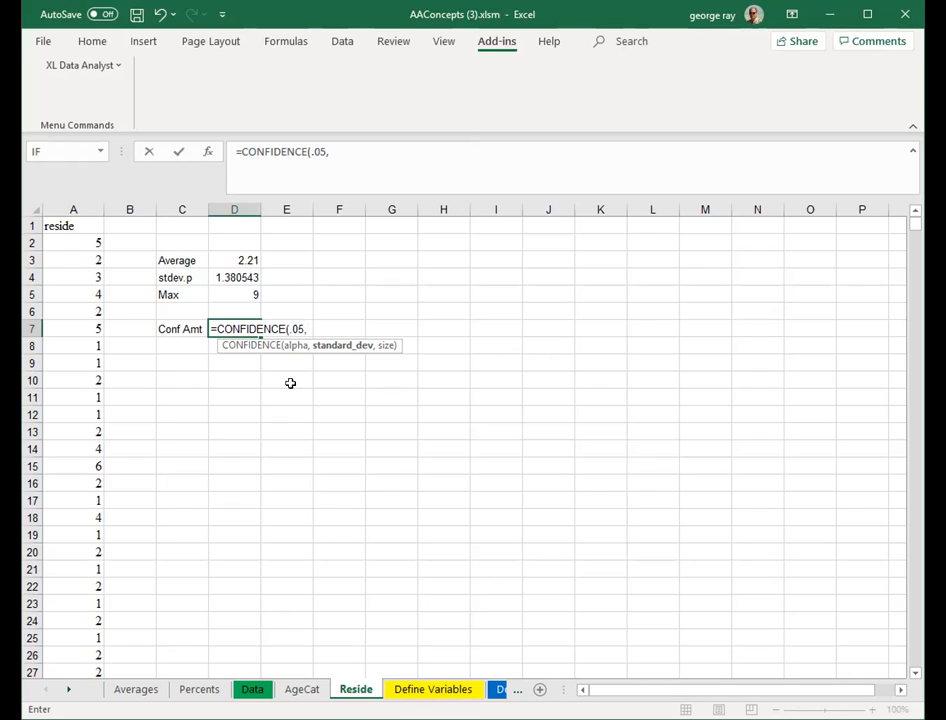
type("d4")
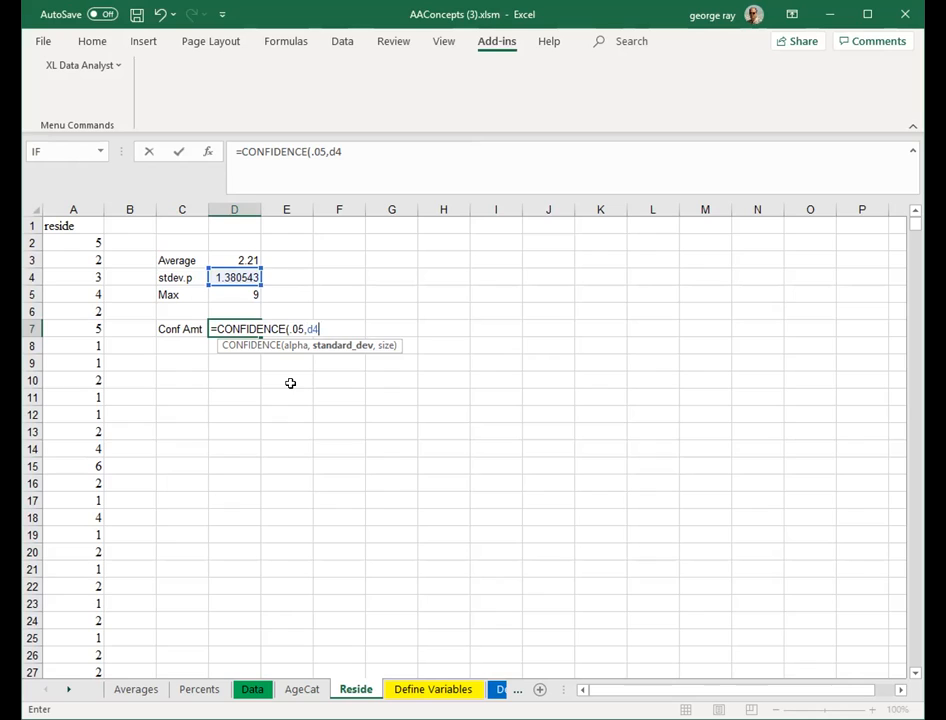
type(",")
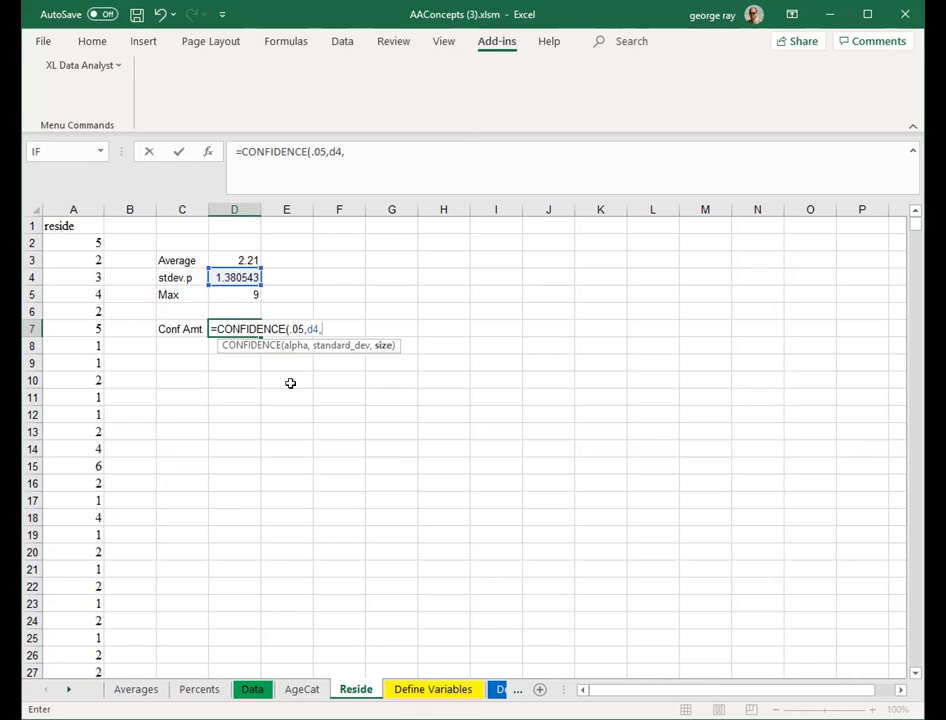
type("1000)")
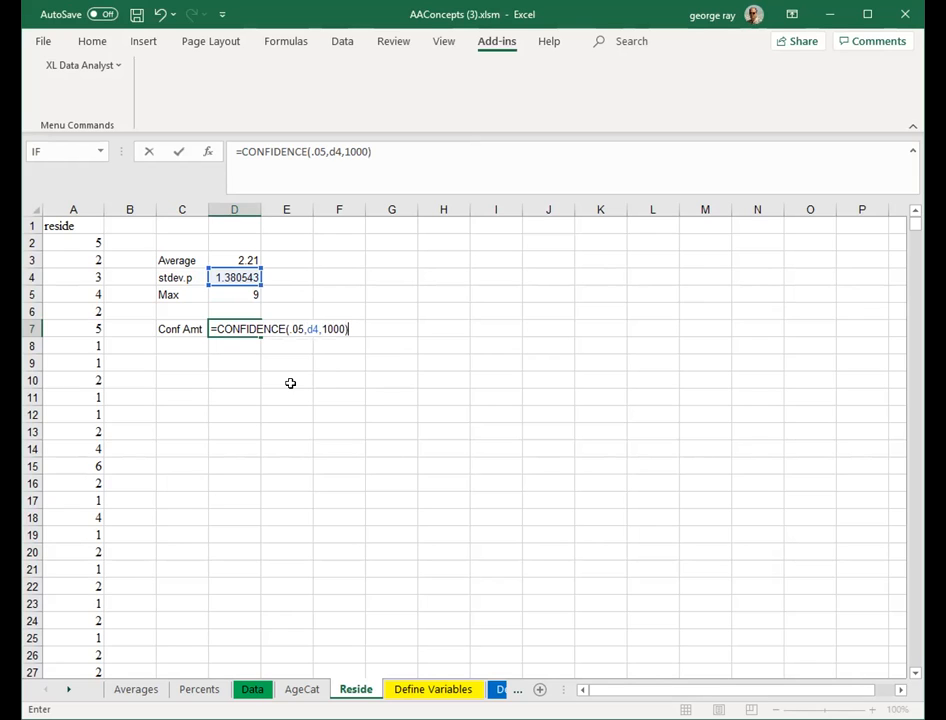
key("Return")
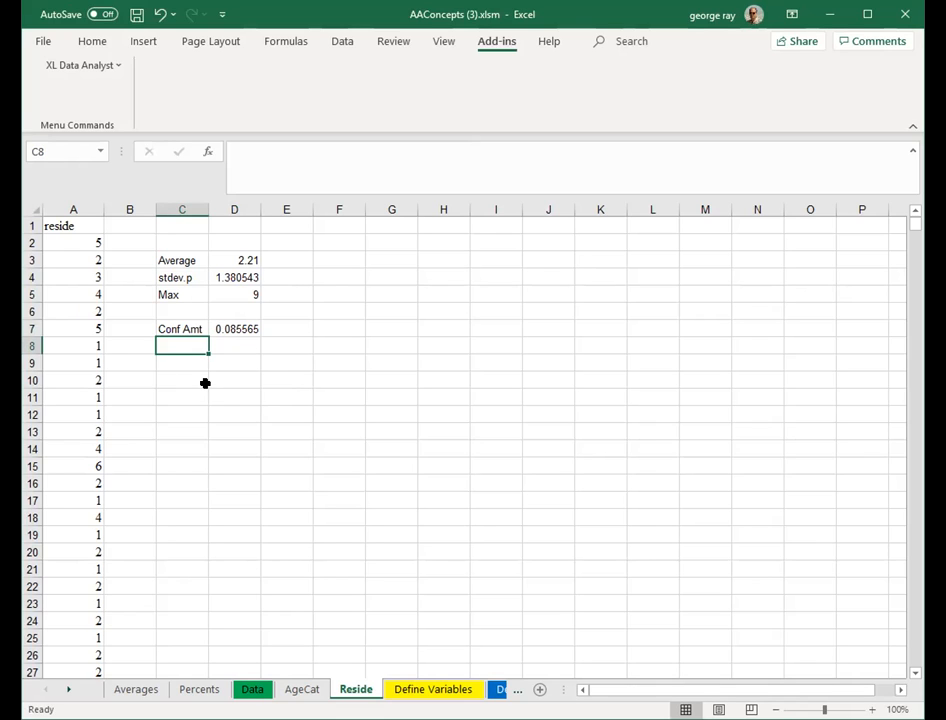
- Label C8 as Upper and compute the upper bound in D8 as =d3+d7
type("=")
key("BackSpace")
type("Upper")
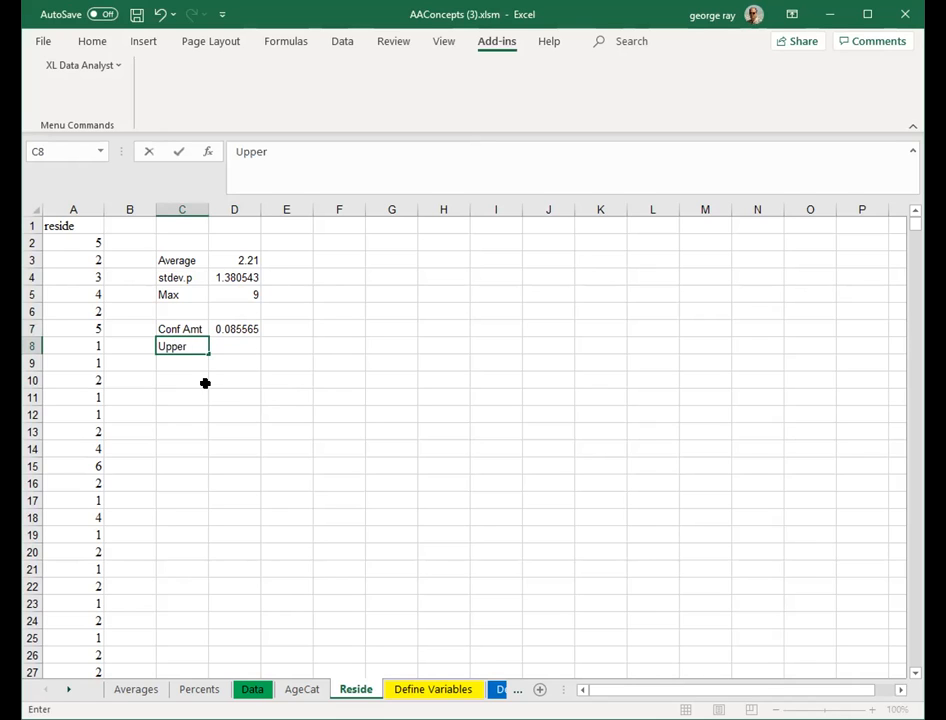
key("Tab")
type("=")
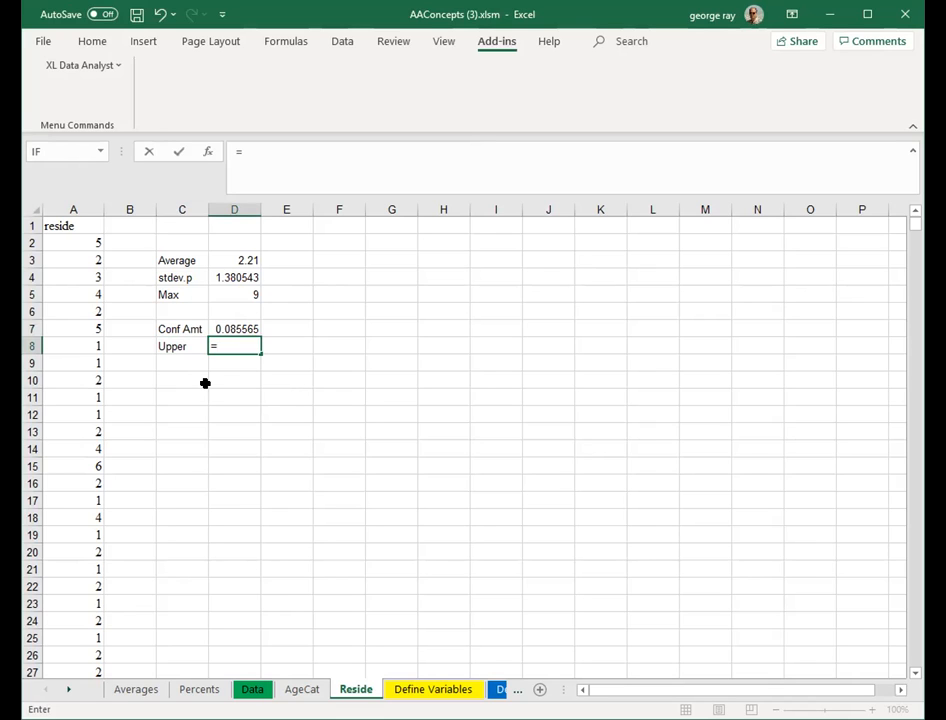
type("d3-")
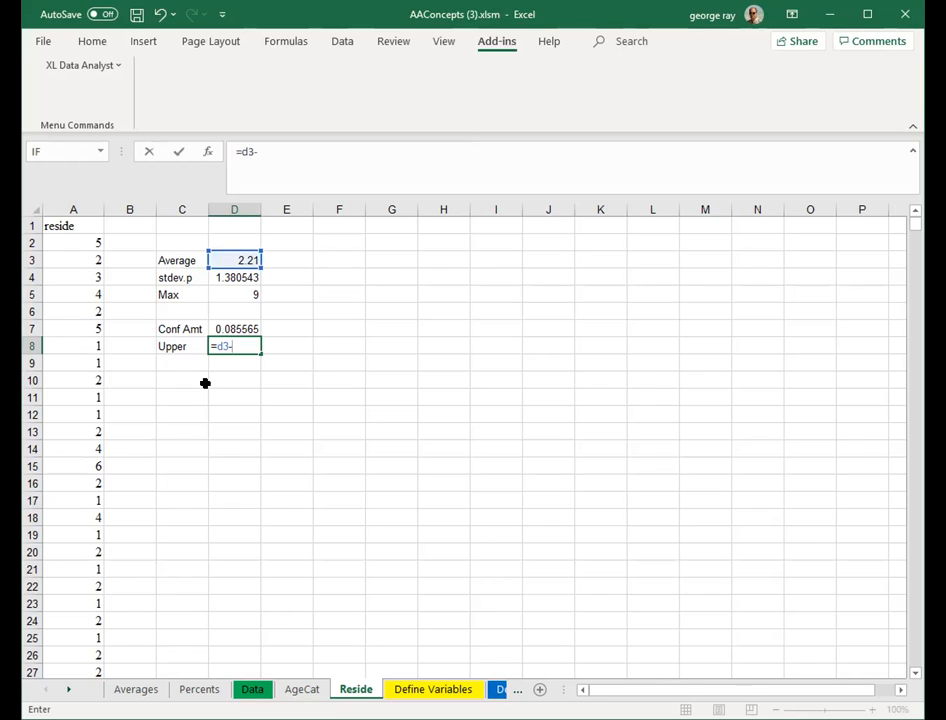
key("BackSpace")
type("+d7")
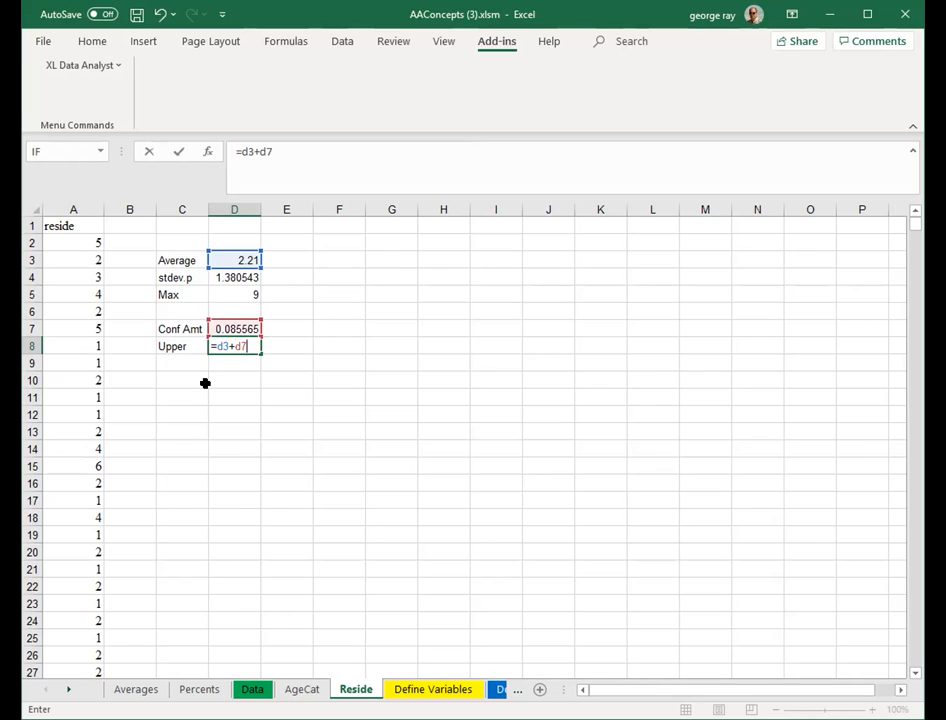
key("Return")
key("Left")
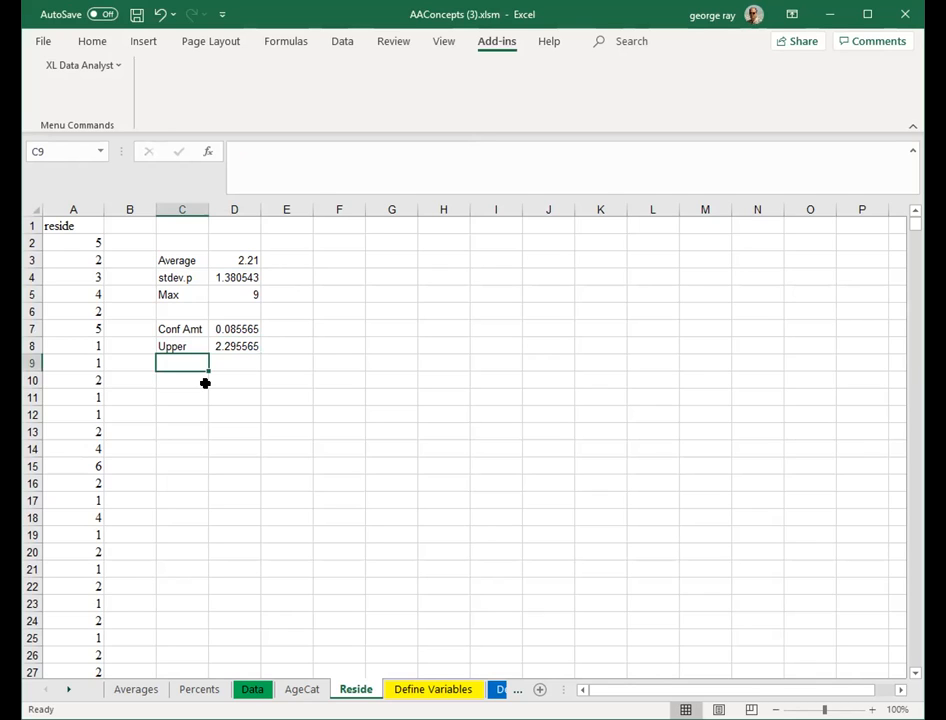
- Label C9 as Lower and compute the lower bound in D9 as =d3-d7
type("Lower")
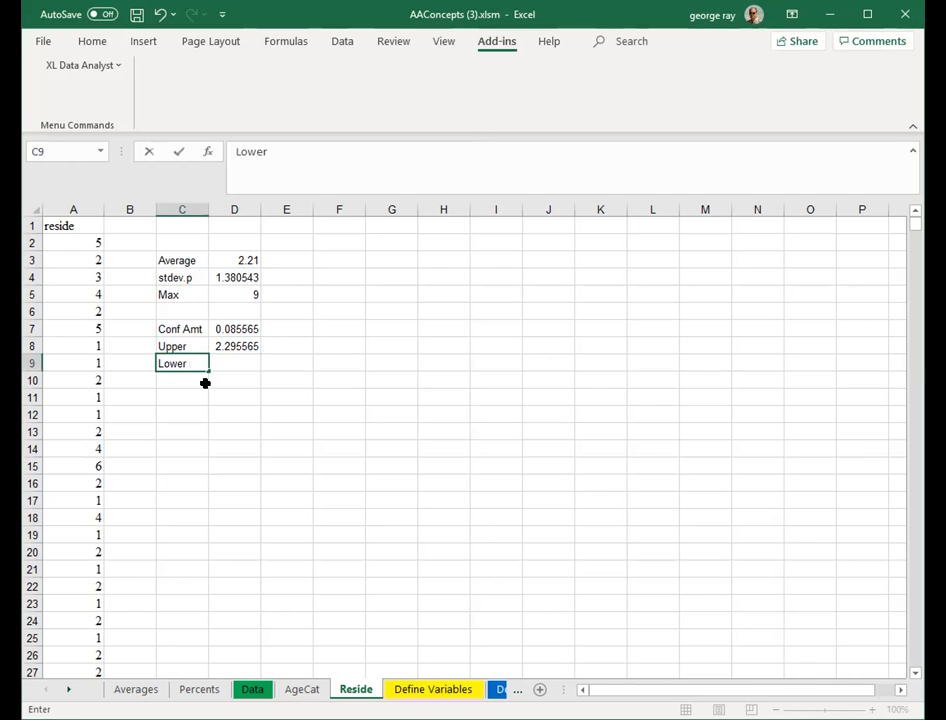
key("Tab")
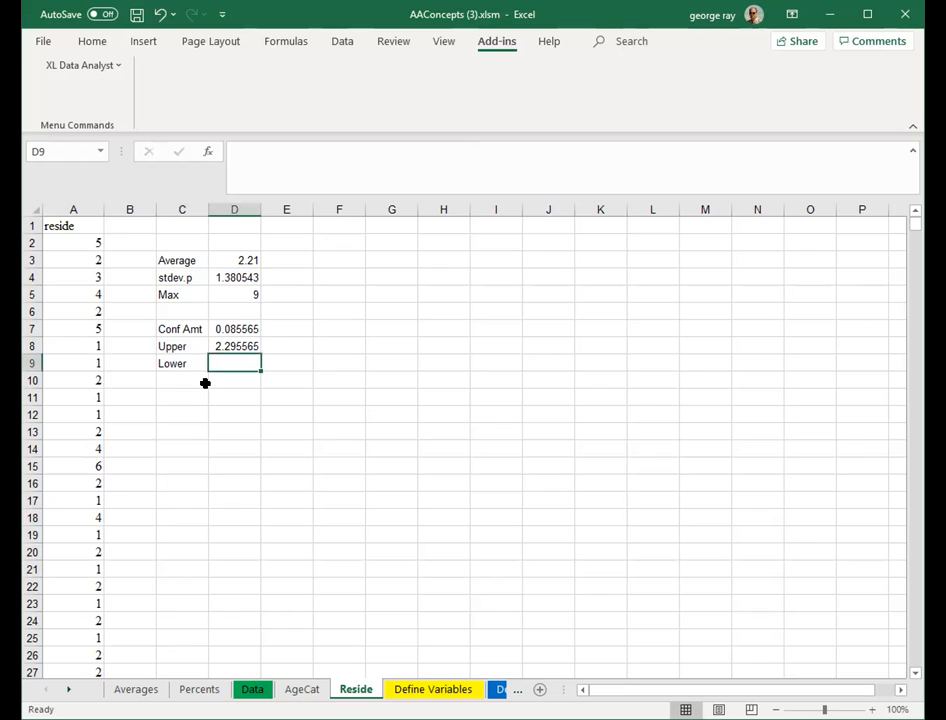
type("=")
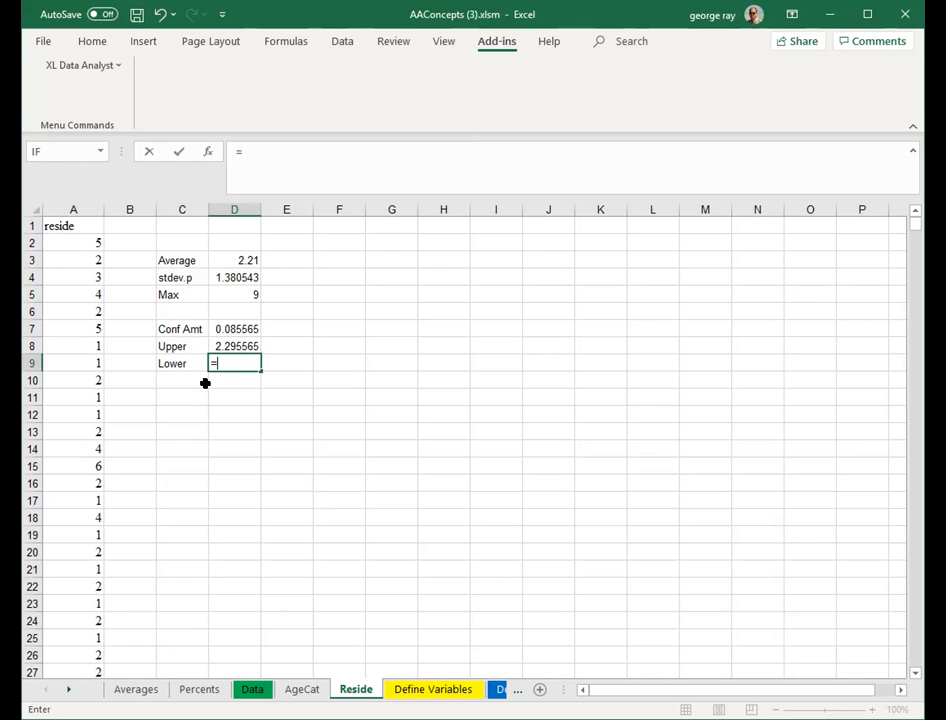
type("d3-")
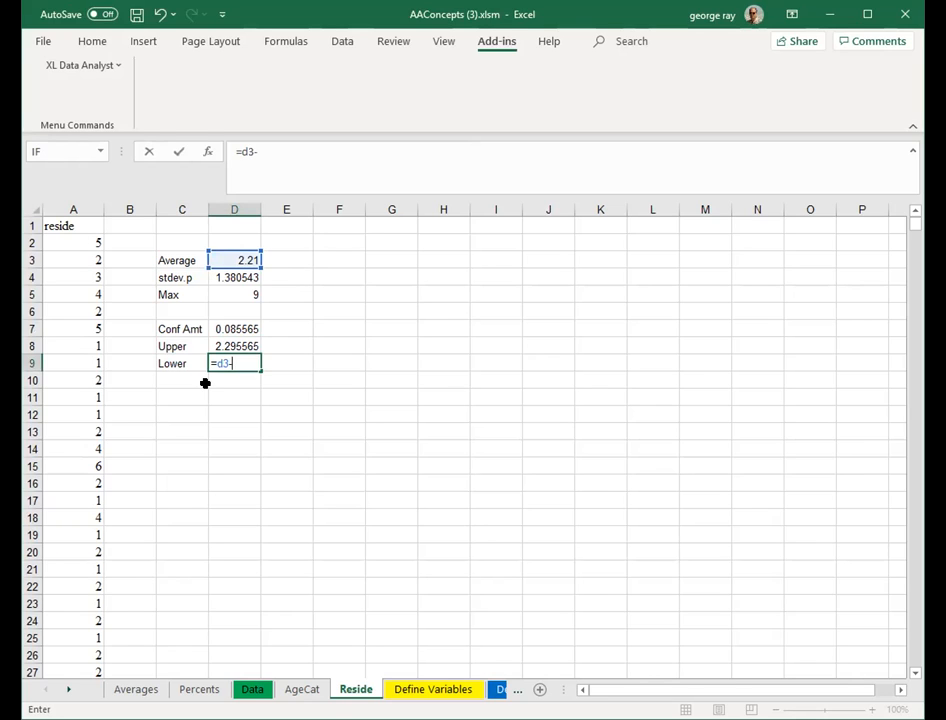
type("d7")
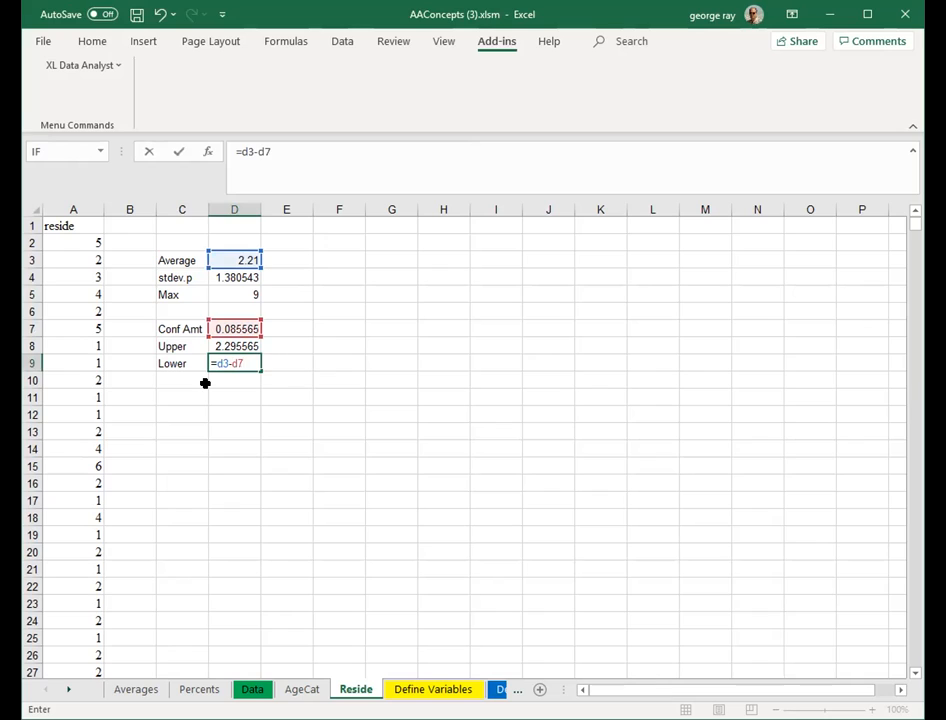
left_click(205, 383)
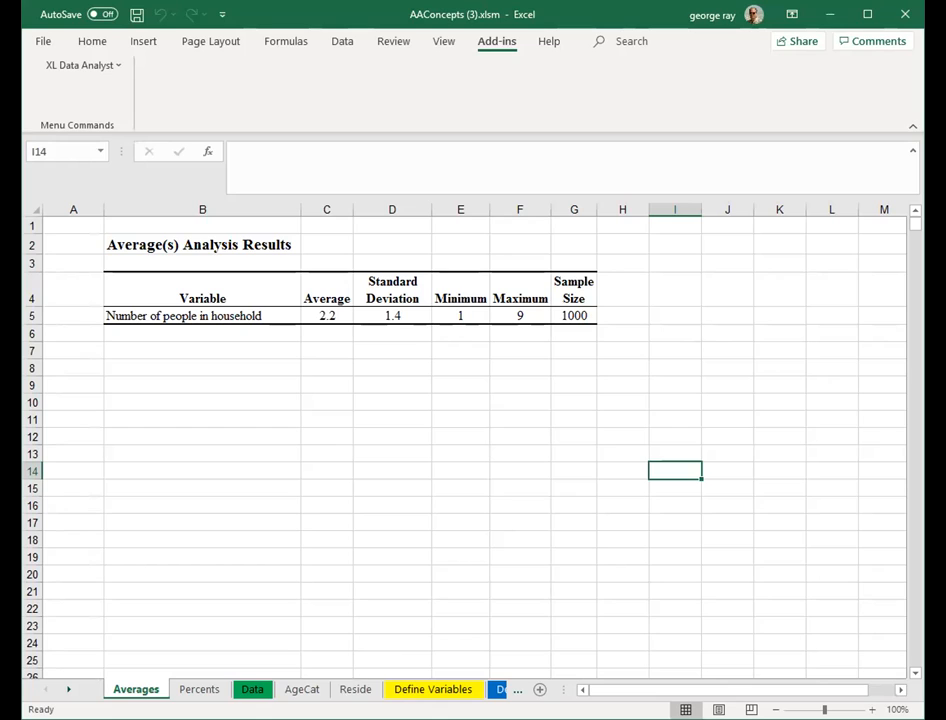
- Run the XL Data Analyst Generalize Confidence Interval Average analysis on Number of people in household
left_click(355, 689)
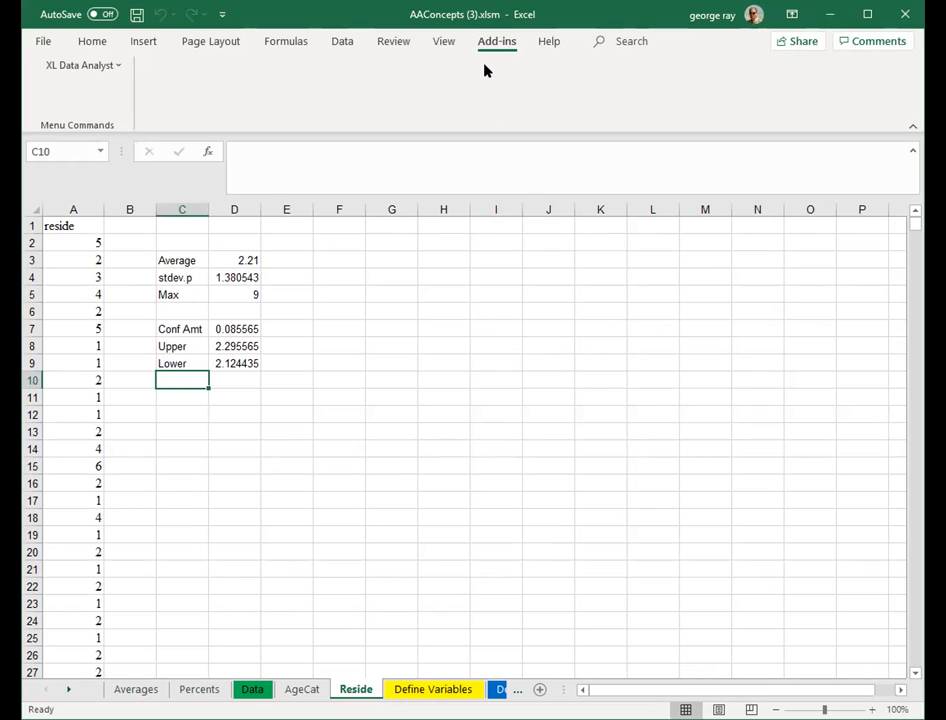
left_click(118, 67)
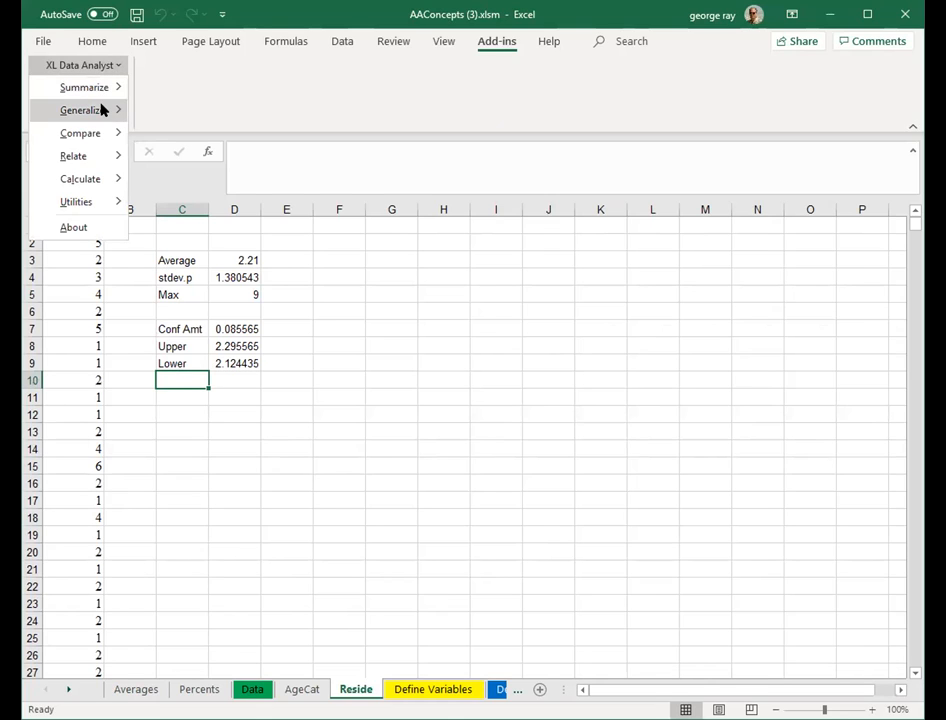
mouse_move(102, 110)
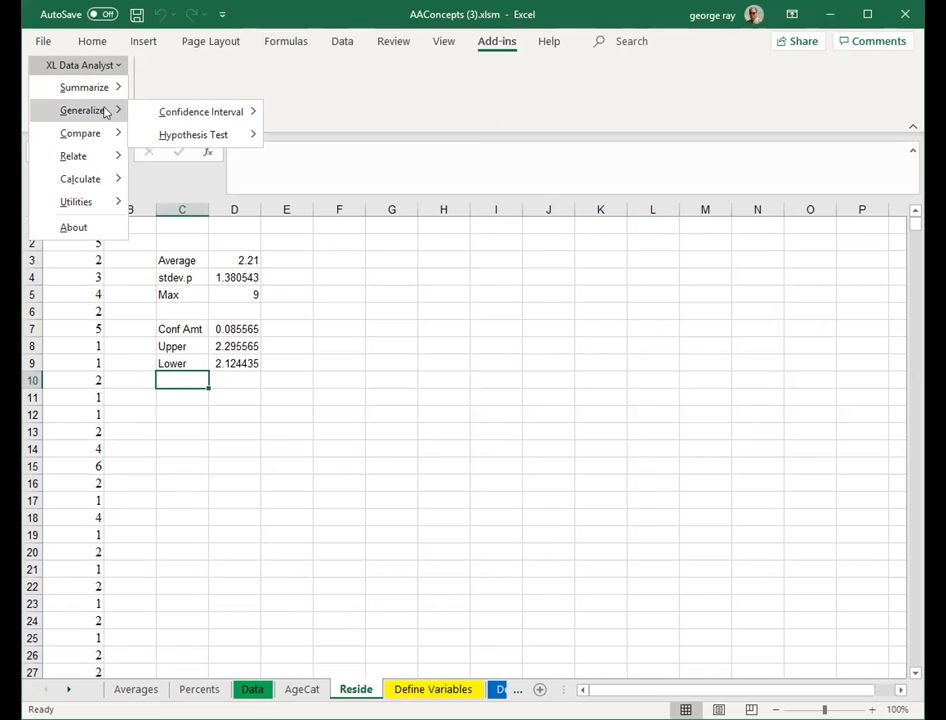
mouse_move(219, 114)
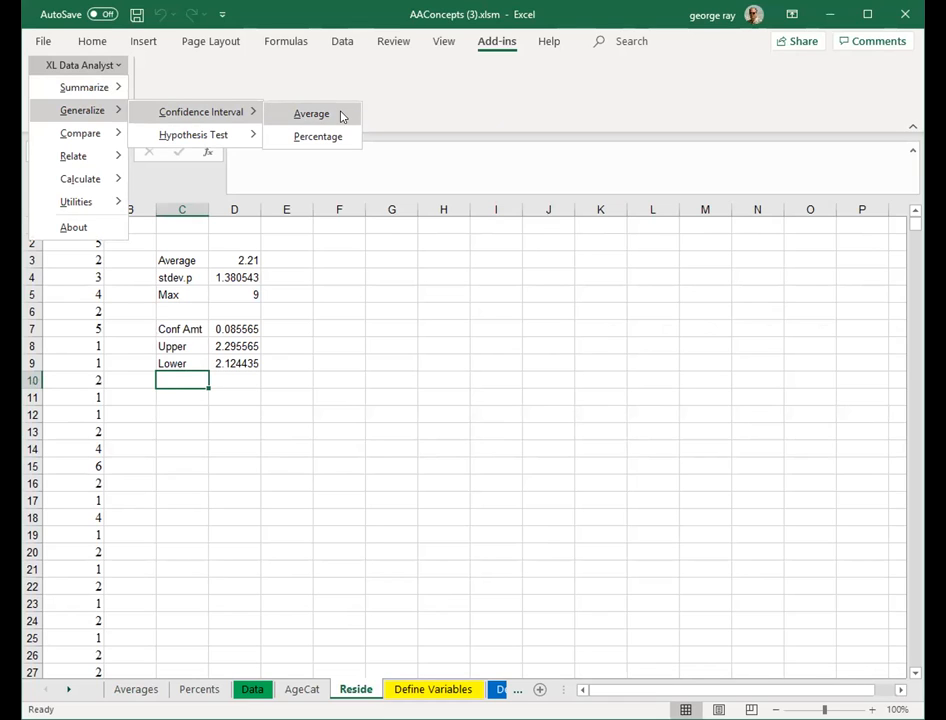
left_click(340, 116)
left_click(440, 351)
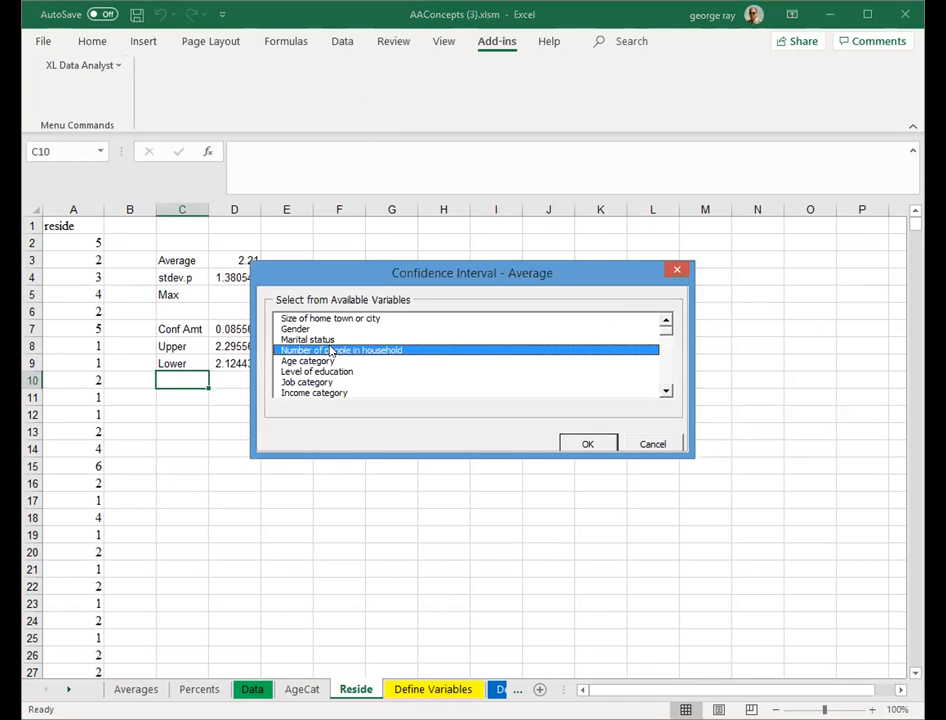
left_click(587, 446)
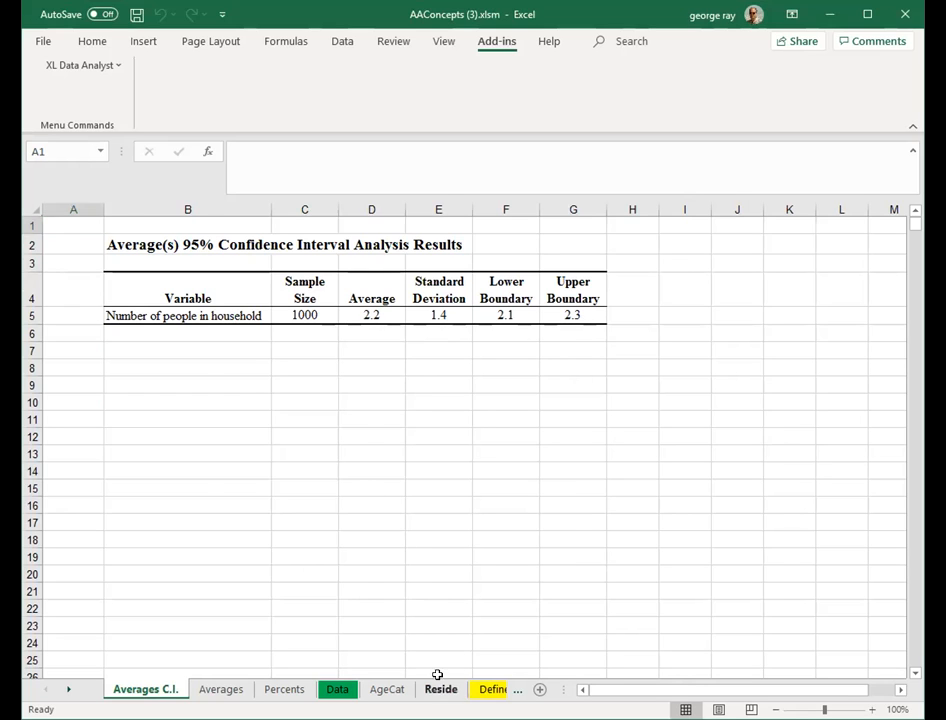
- Compare the upper and lower bounds on the Reside sheet with the confidence interval results
left_click(440, 689)
mouse_move(247, 345)
left_mouse_down()
mouse_move(238, 344)
mouse_move(238, 361)
left_mouse_up()
left_click(370, 393)
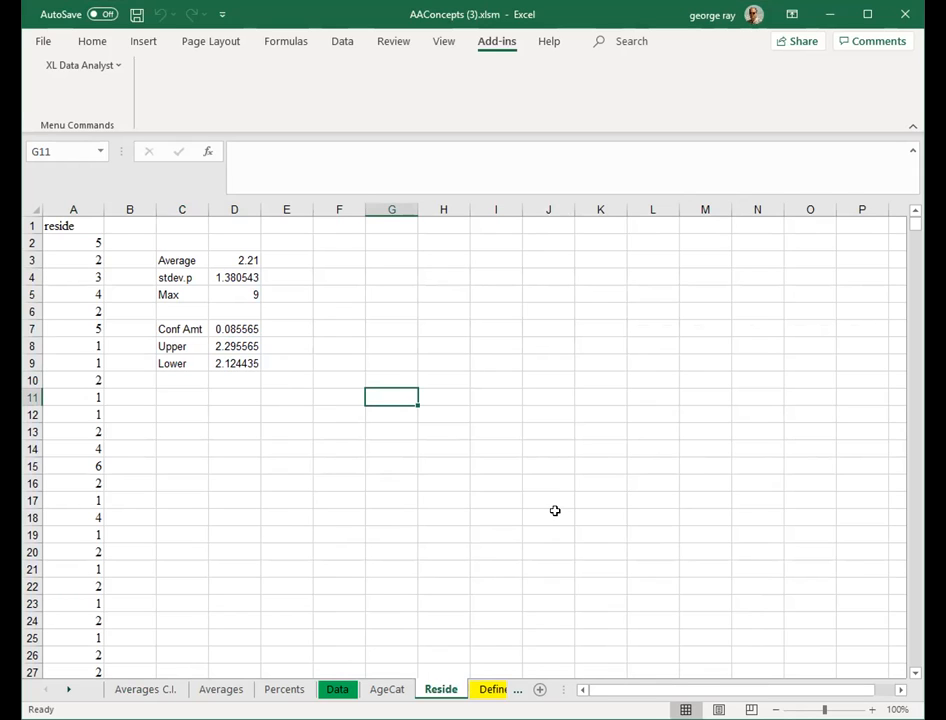
- Switch to the AgeCat sheet and label cell D10 as StdDev
left_click(388, 690)
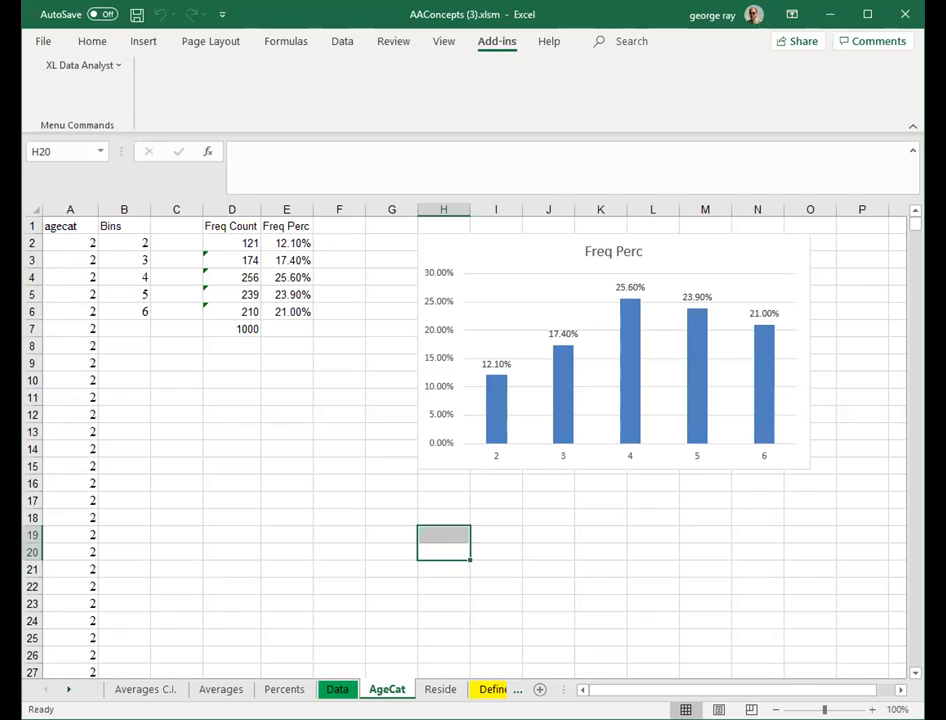
left_click(536, 512)
left_click(227, 377)
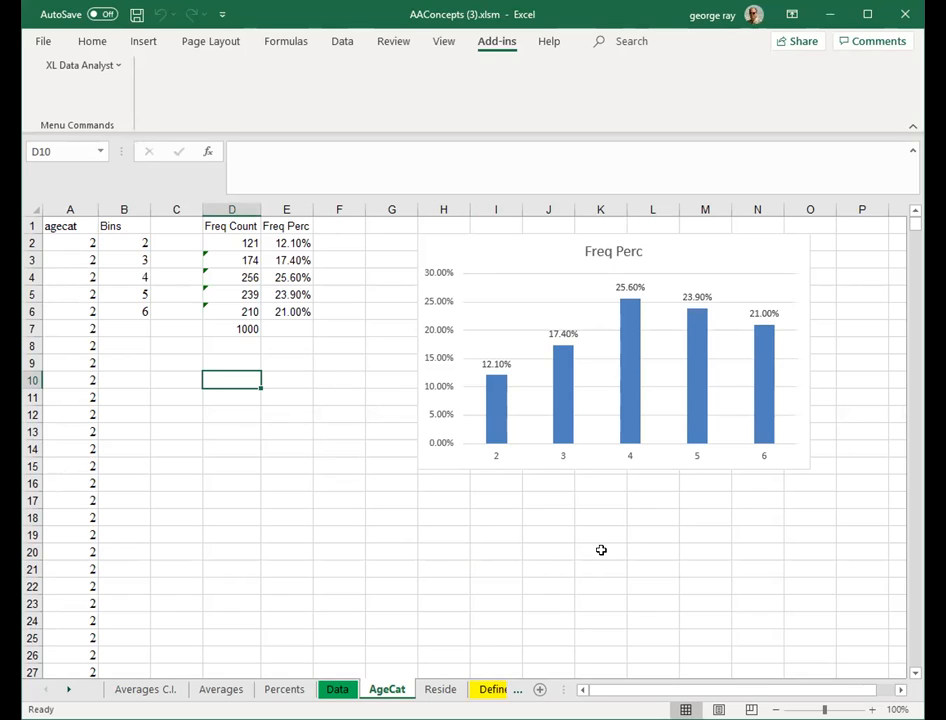
type("STde")
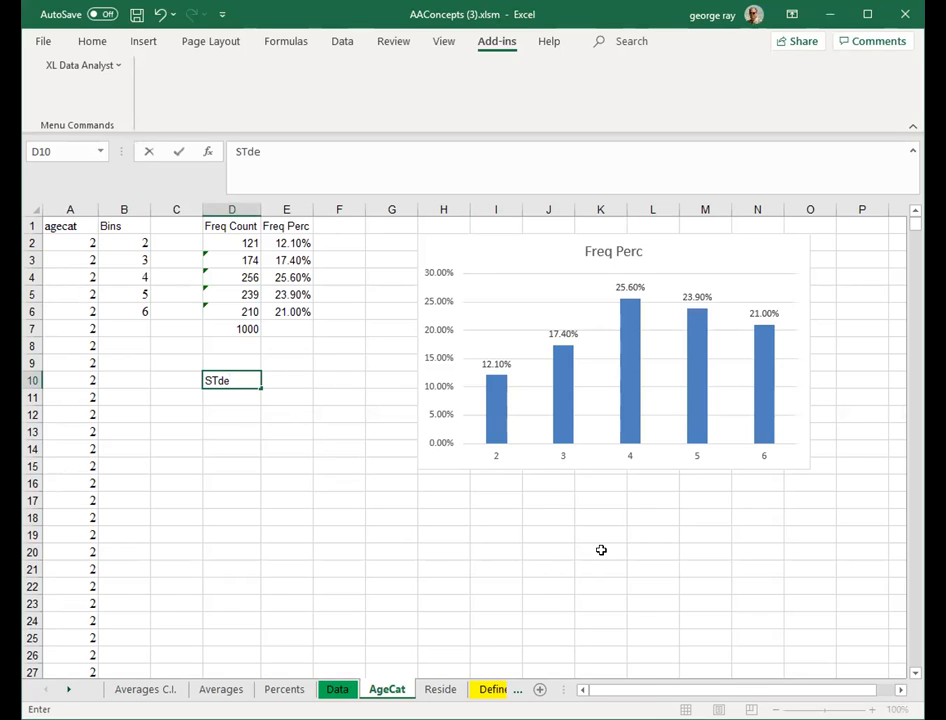
key("BackSpace")
key("BackSpace")
key("BackSpace")
type("tD")
key("BackSpace")
type("dDev")
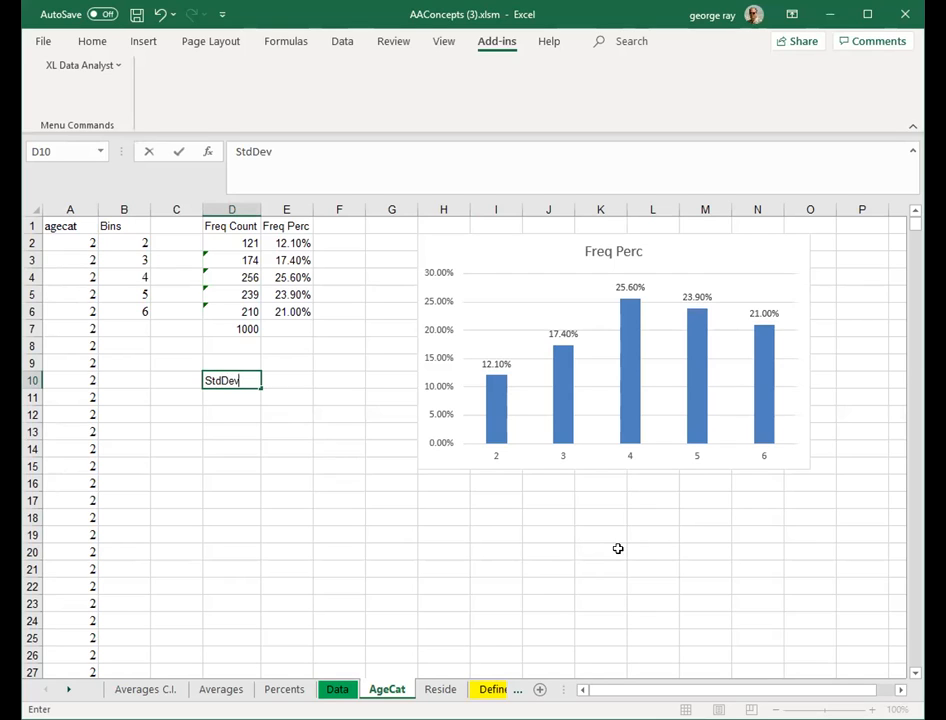
left_click(302, 381)
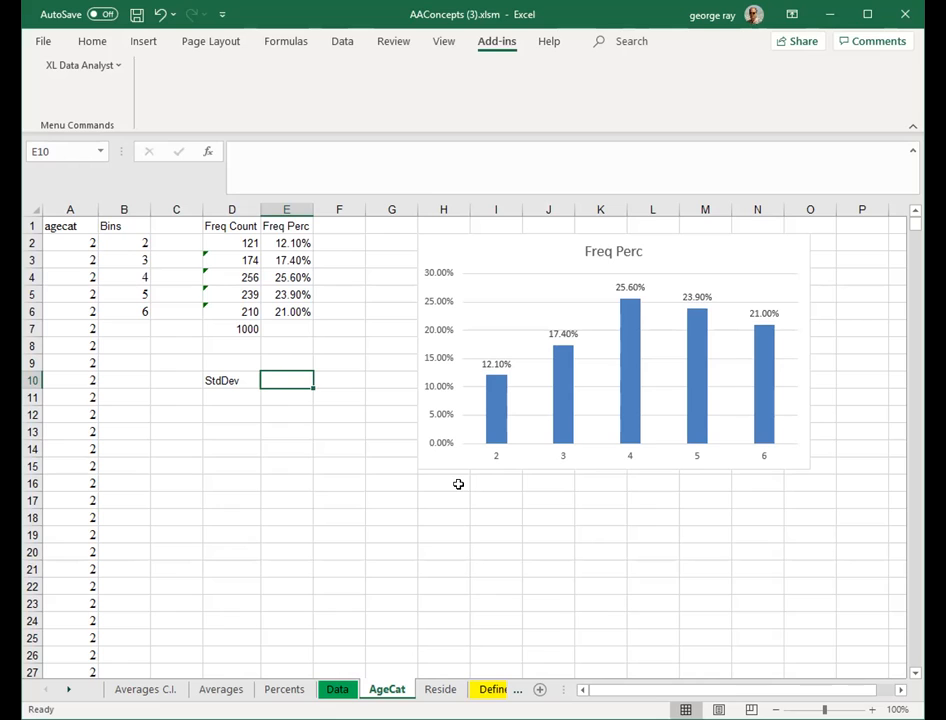
- In E10, compute the margin for the first percentage with =1.96*sqrt(e2*(1-e2)/1000)
type("=")
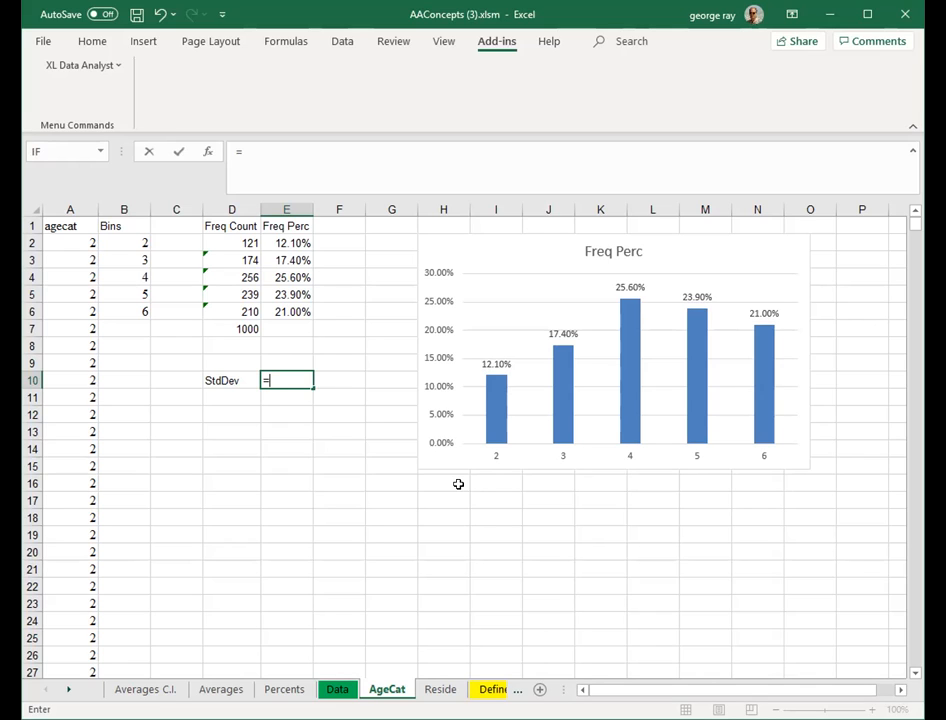
type("1.96*sqrt")
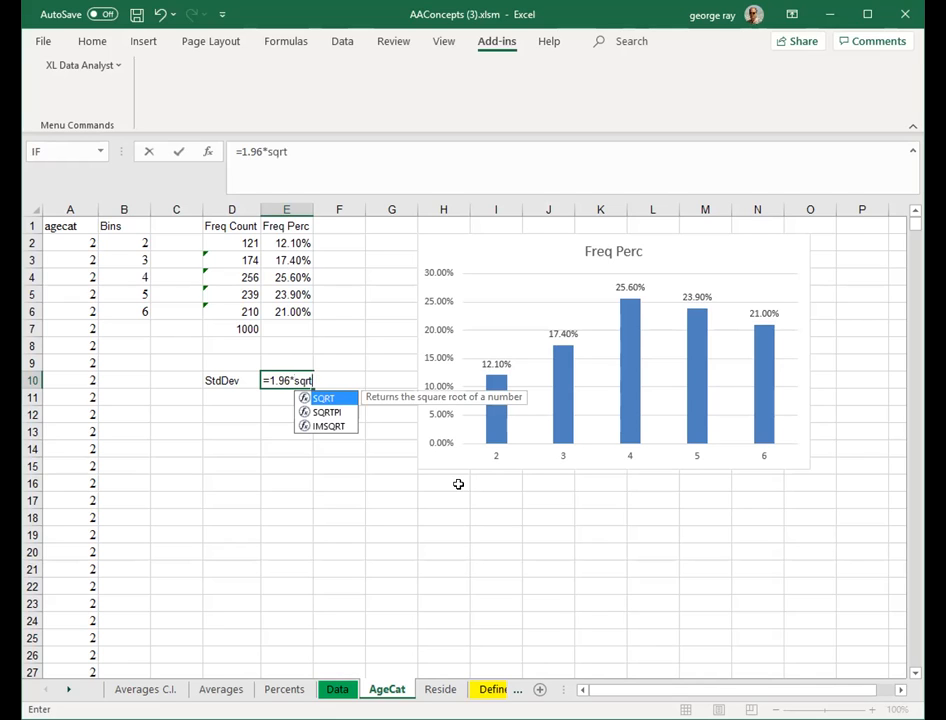
type("(")
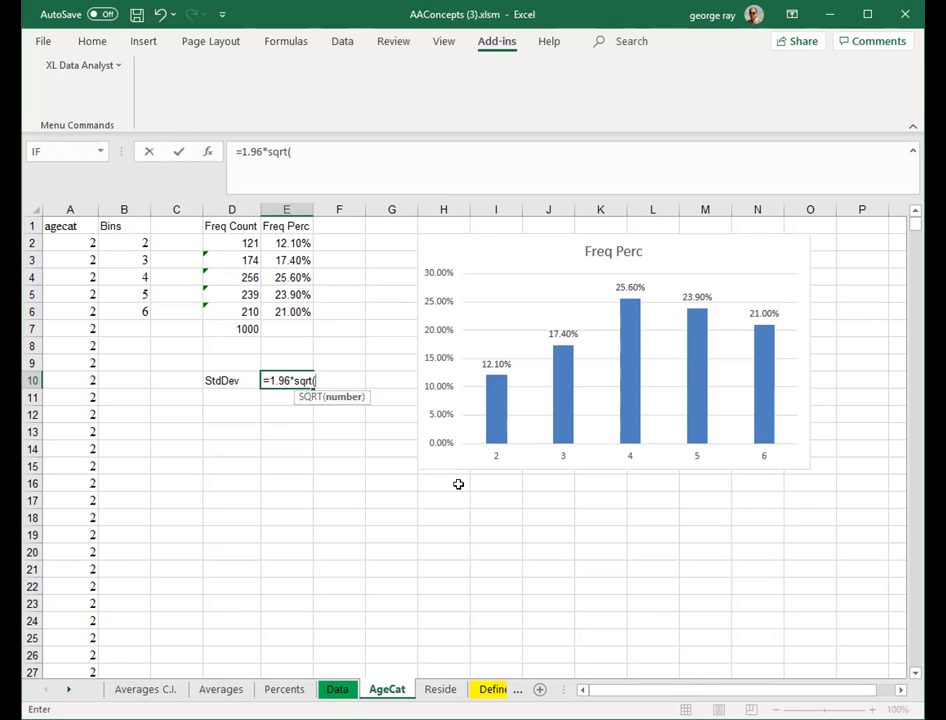
type("e2")
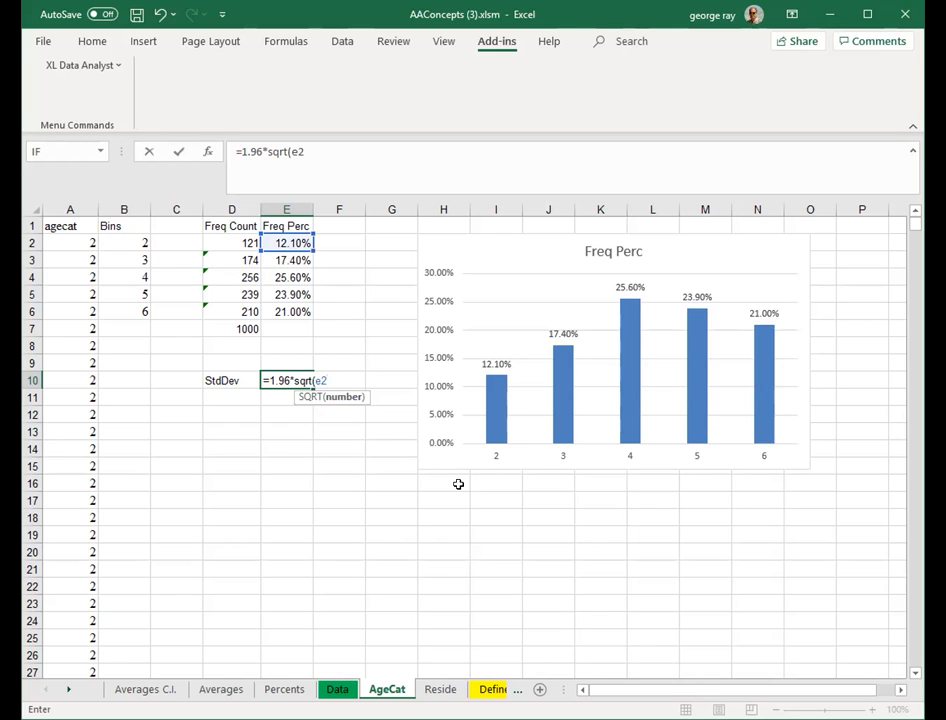
type("*(1-e2)")
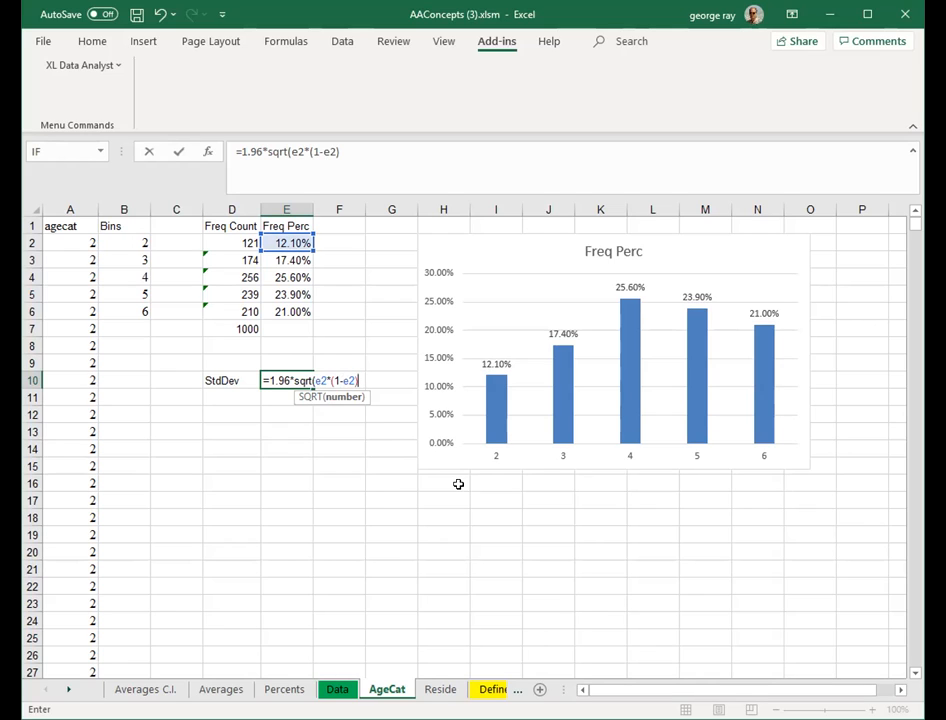
type("/1000)")
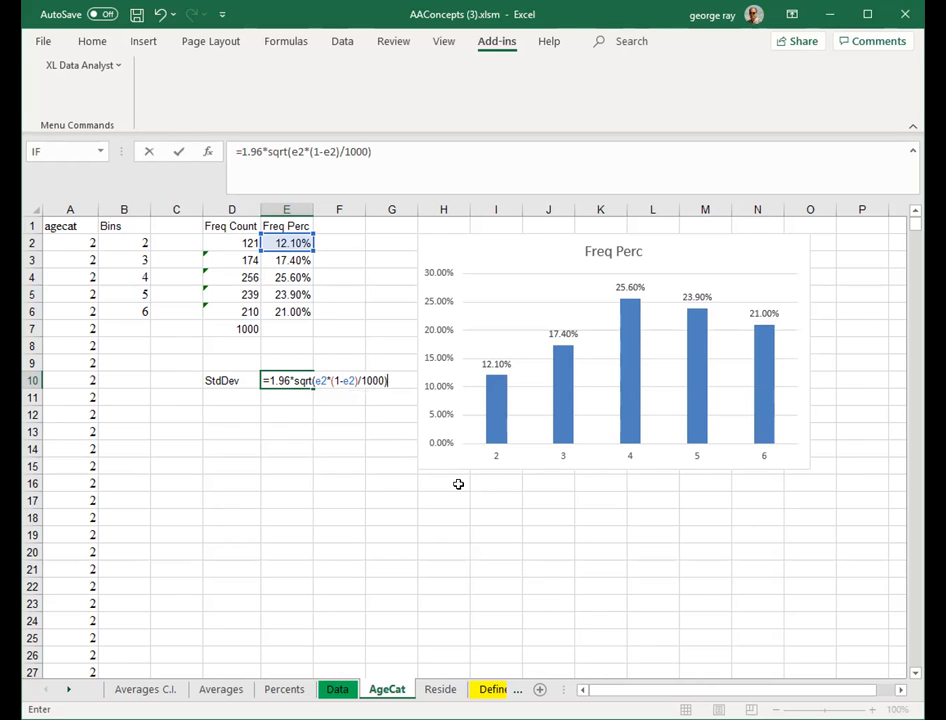
key("Return")
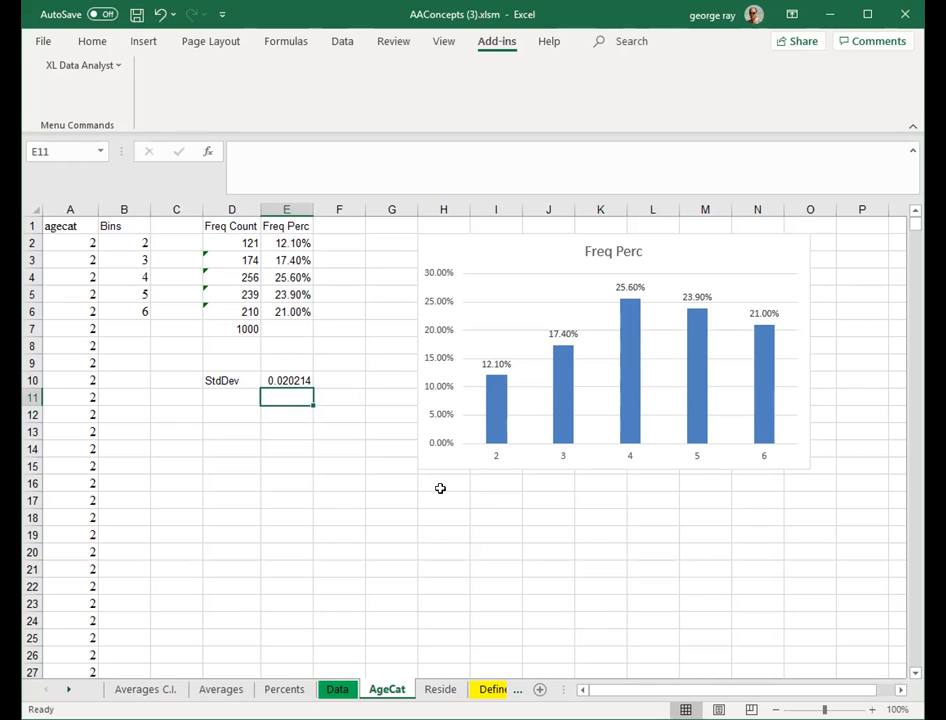
- Fill the E10 margin formula down through E14
left_click(295, 379)
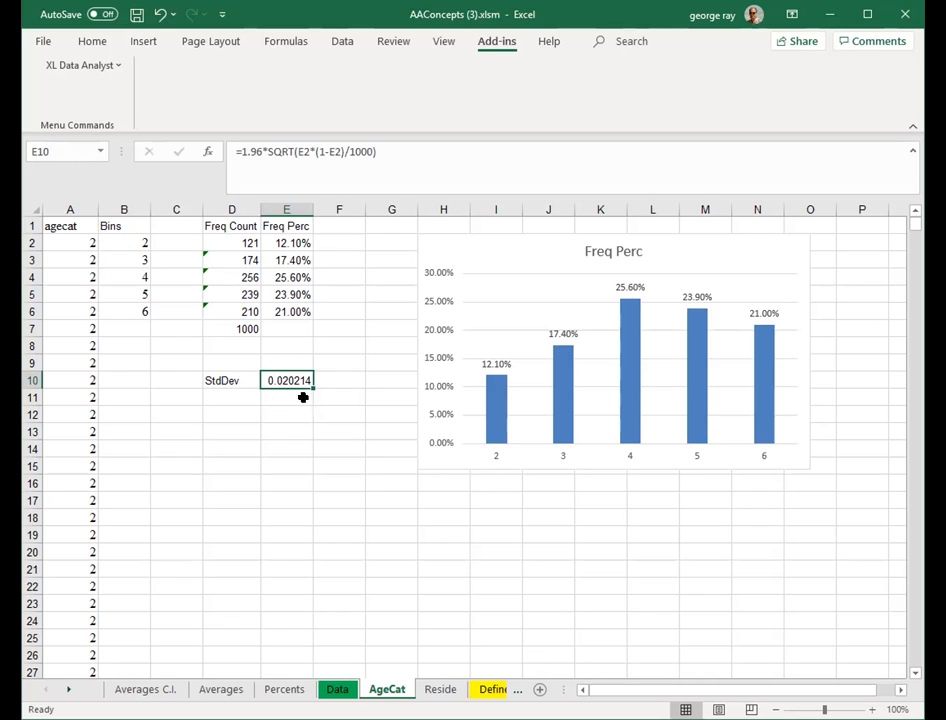
left_click_drag(309, 398, 305, 450)
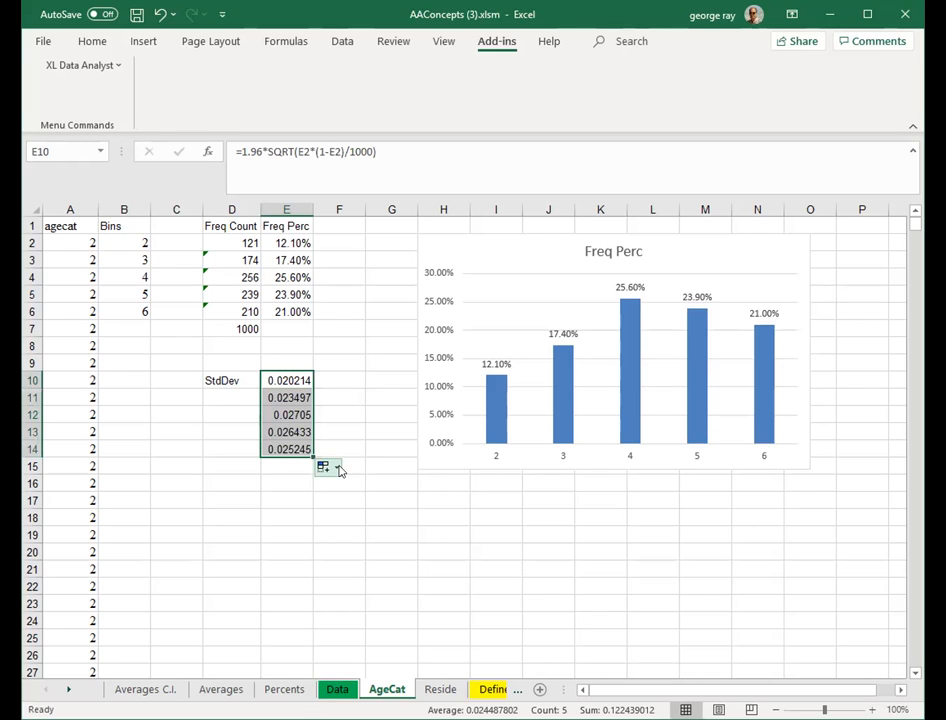
left_click(360, 416)
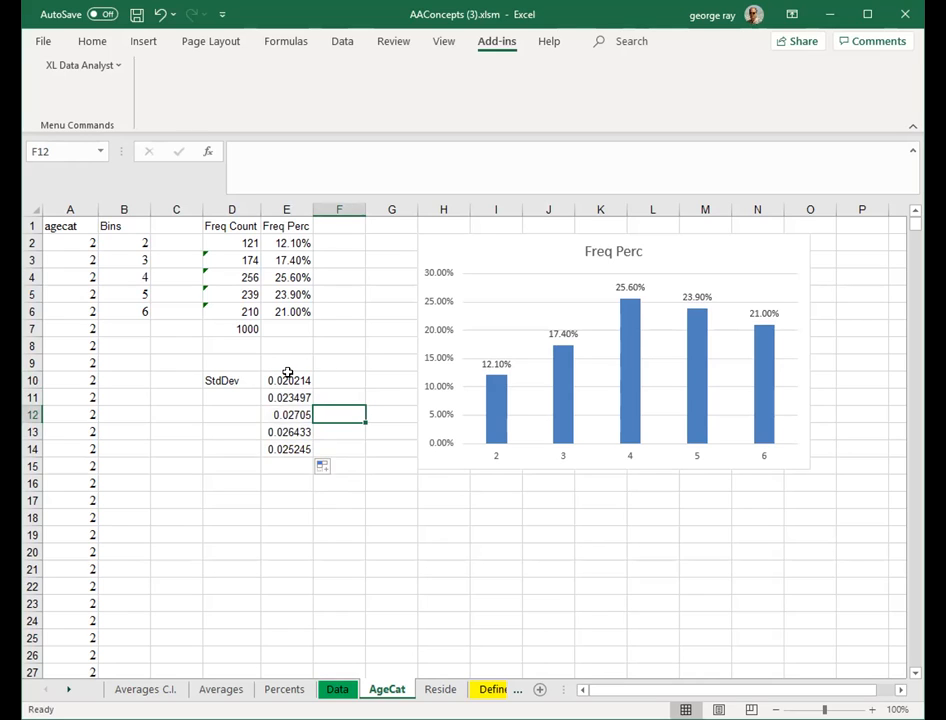
- Move the StdDev label to F1 and the five margin values beside the percentages into F2:F6
left_click(226, 381)
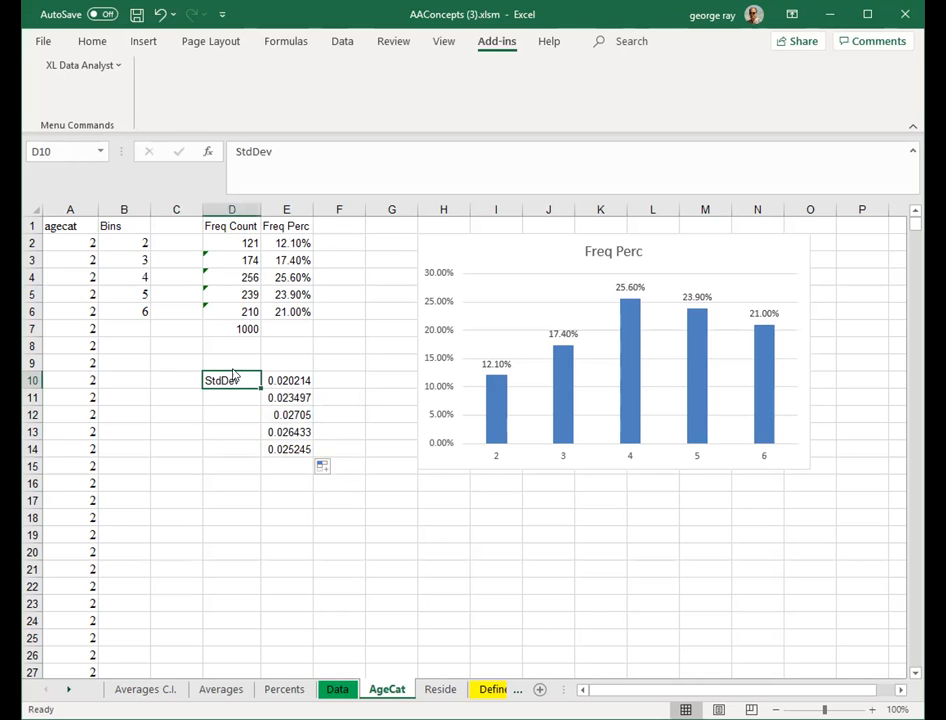
key("ctrl+z")
left_click_drag(291, 382, 280, 447)
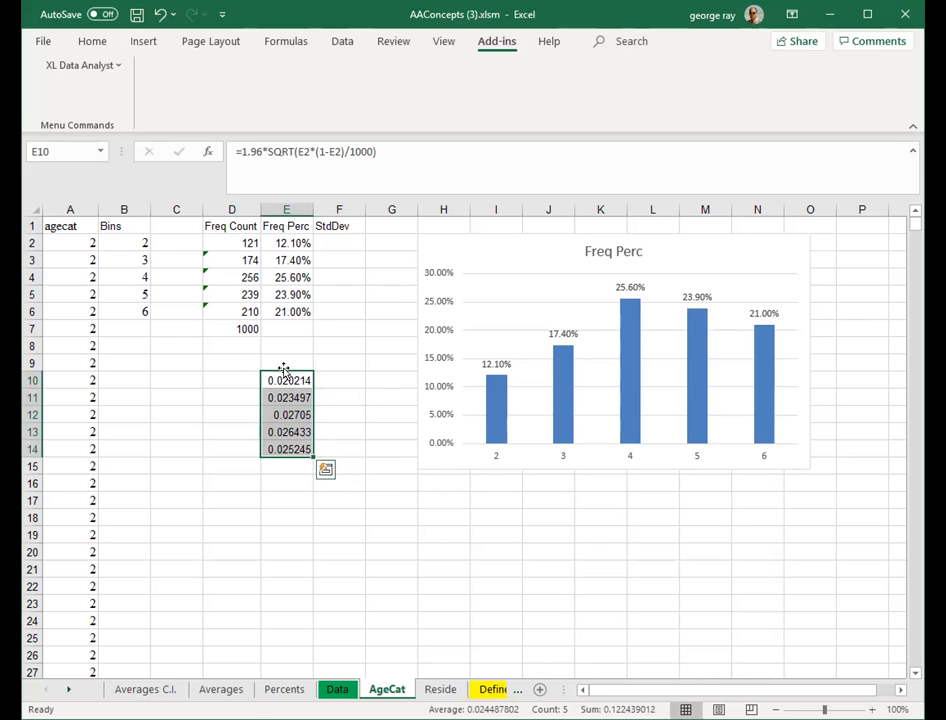
left_click_drag(310, 364, 350, 245)
left_click(313, 366)
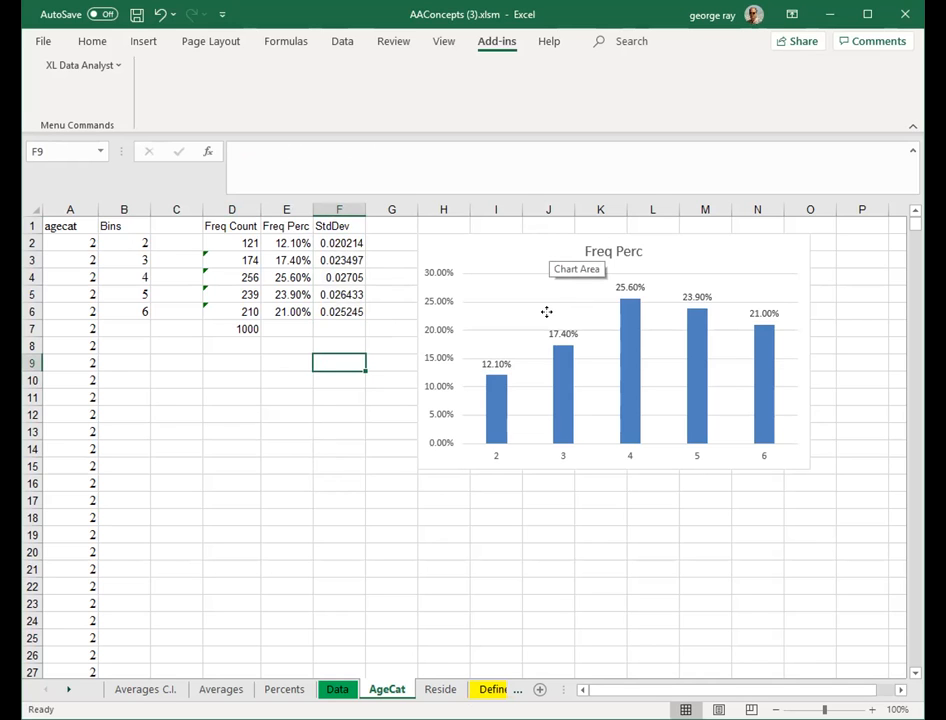
- Move the Freq Perc chart down and to the right, below the table, starting around row 13
left_click_drag(546, 312, 614, 499)
left_click(450, 312)
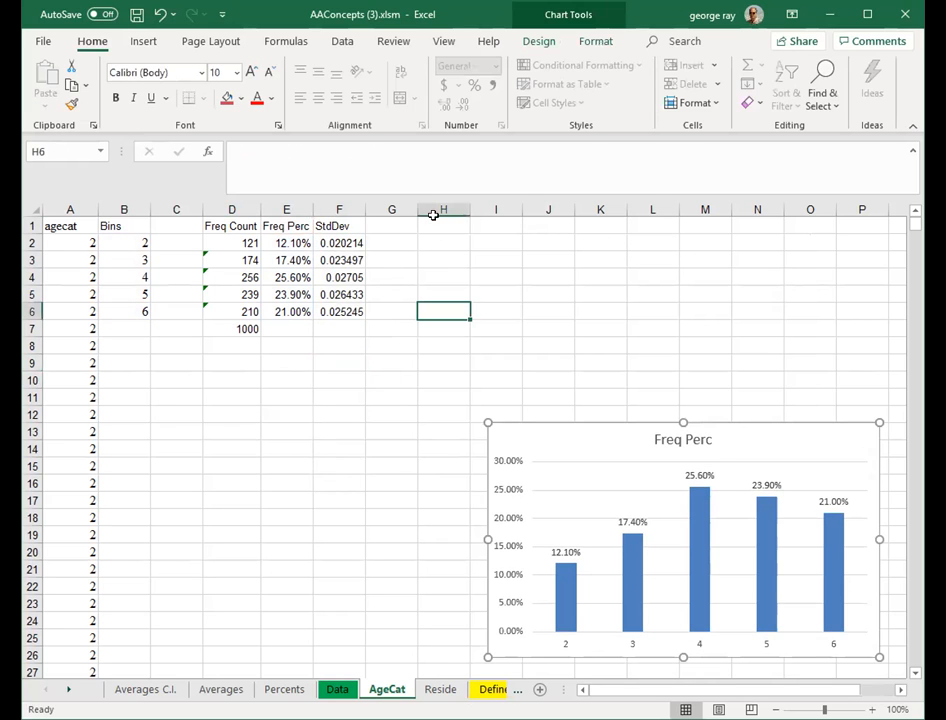
- Label G1 as Upper and H1 as Lower
left_click(391, 229)
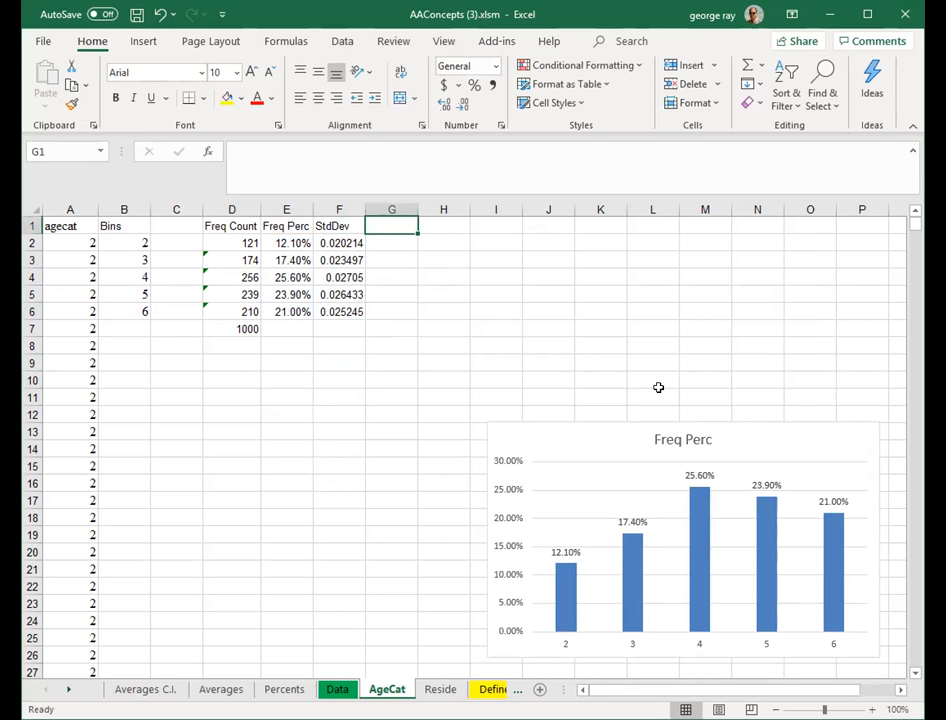
type("U")
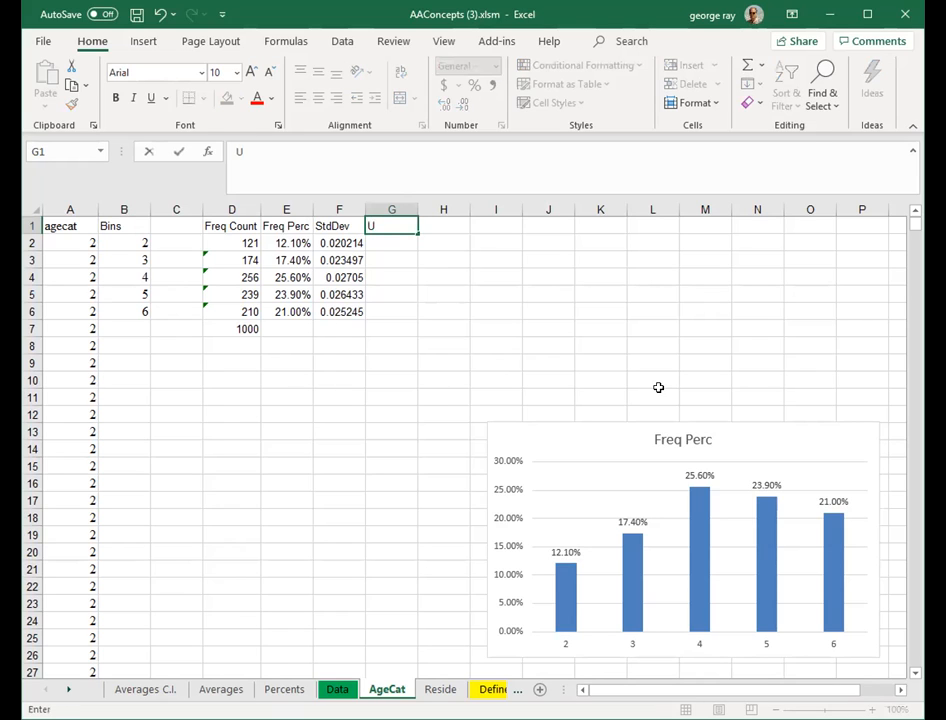
type("pper")
key("Tab")
type("Lower")
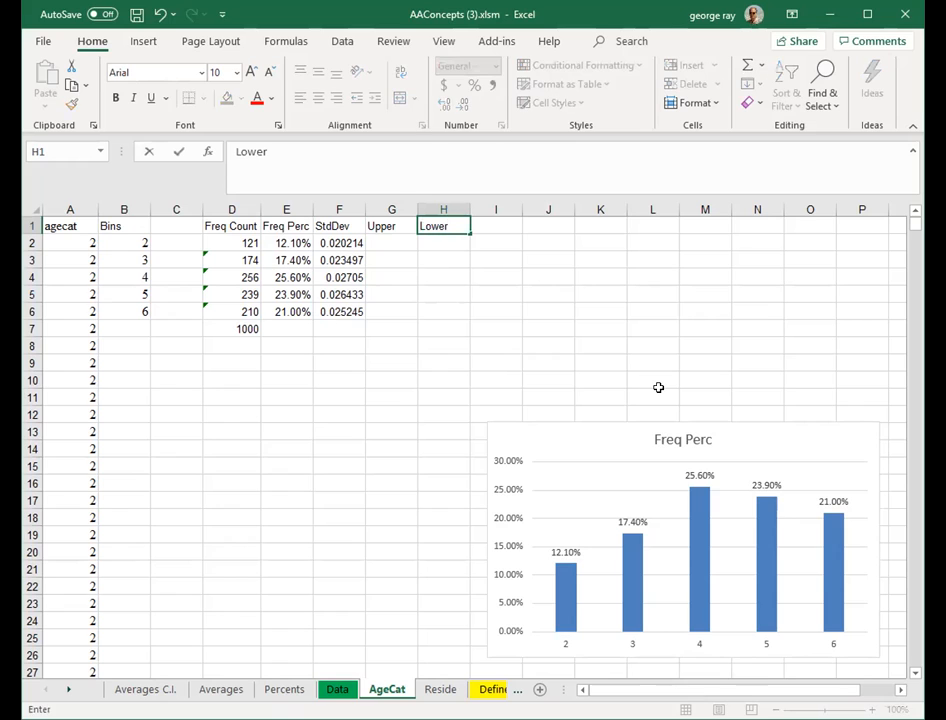
left_click(437, 310)
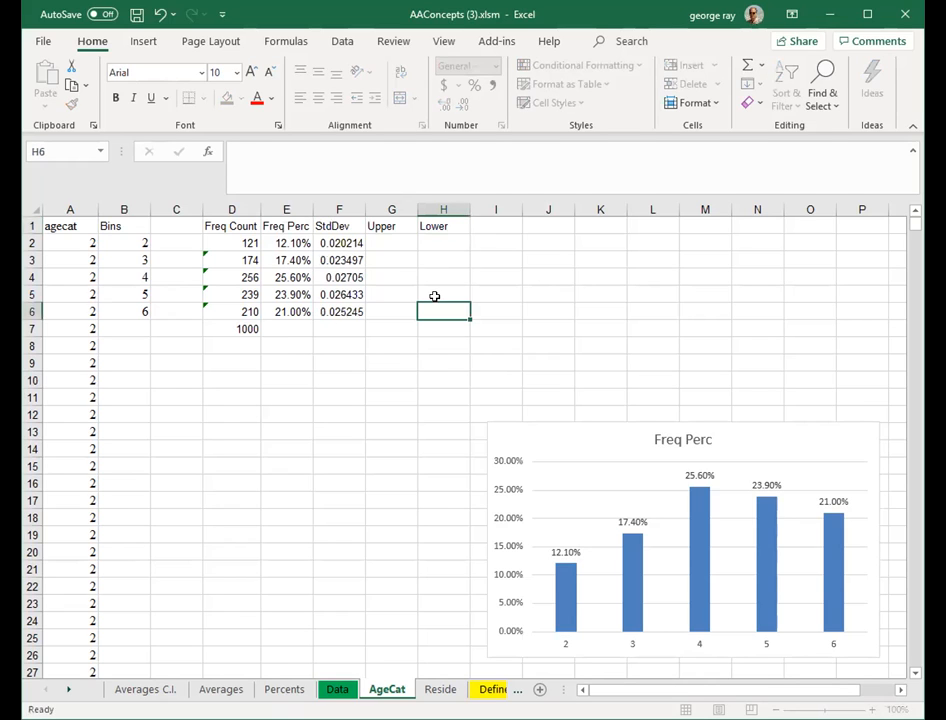
- Compute the upper bound in G2 as =e2+f2
left_click(384, 242)
type("=")
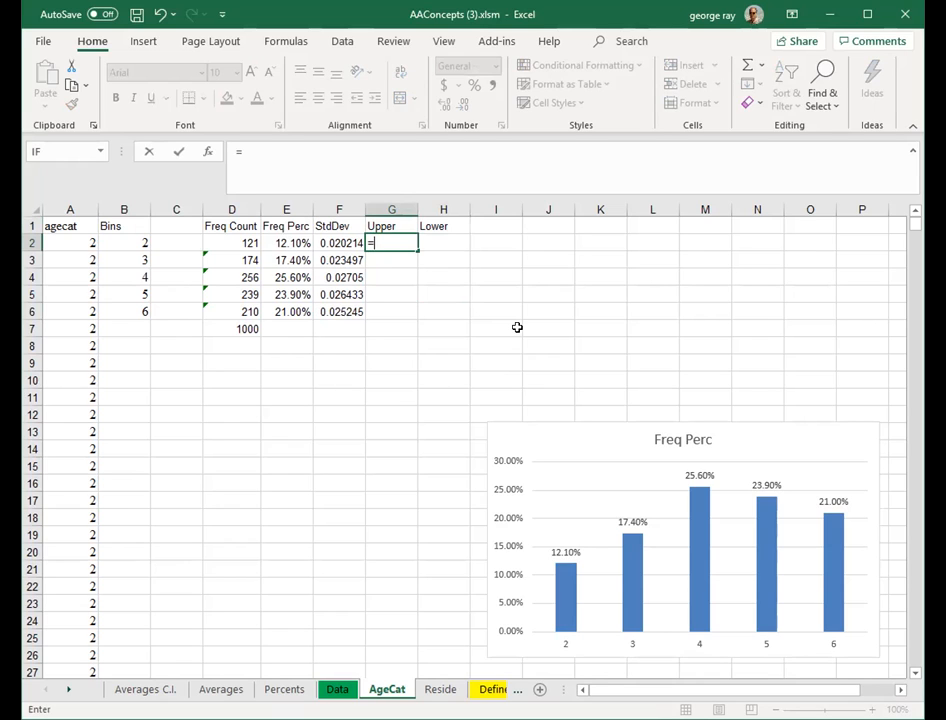
type("e2+")
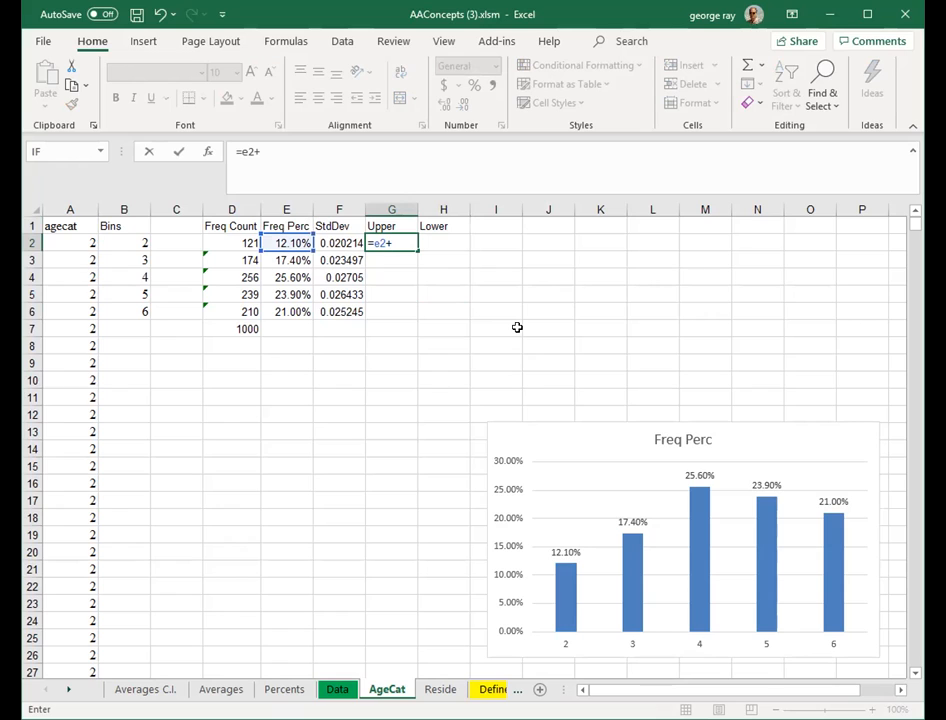
type("f2")
key("Return")
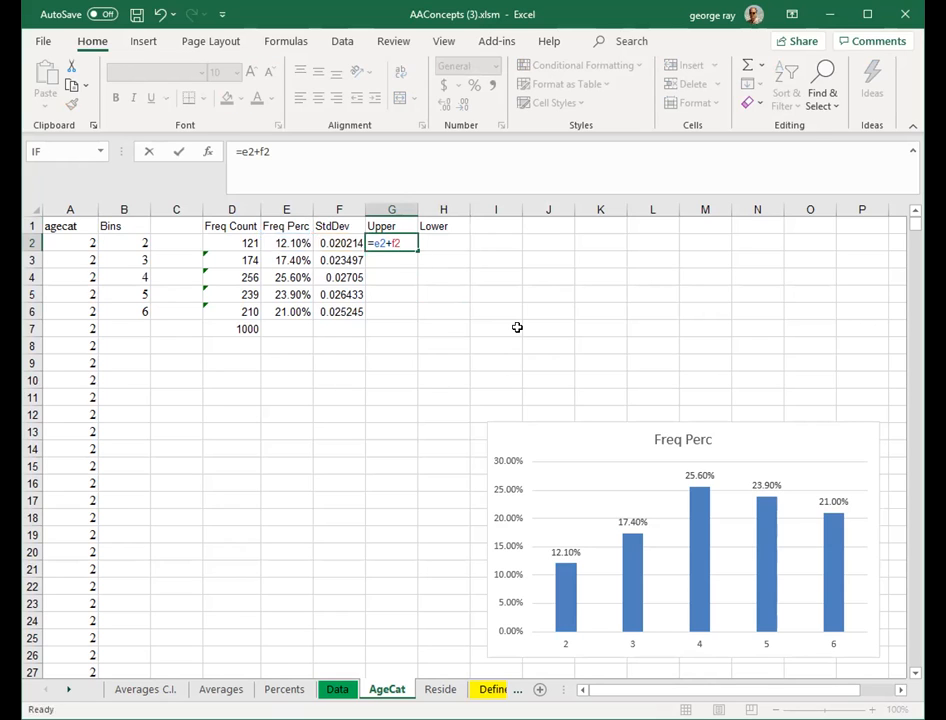
- Compute the lower bound in H2 as =e2-f2
left_click(440, 243)
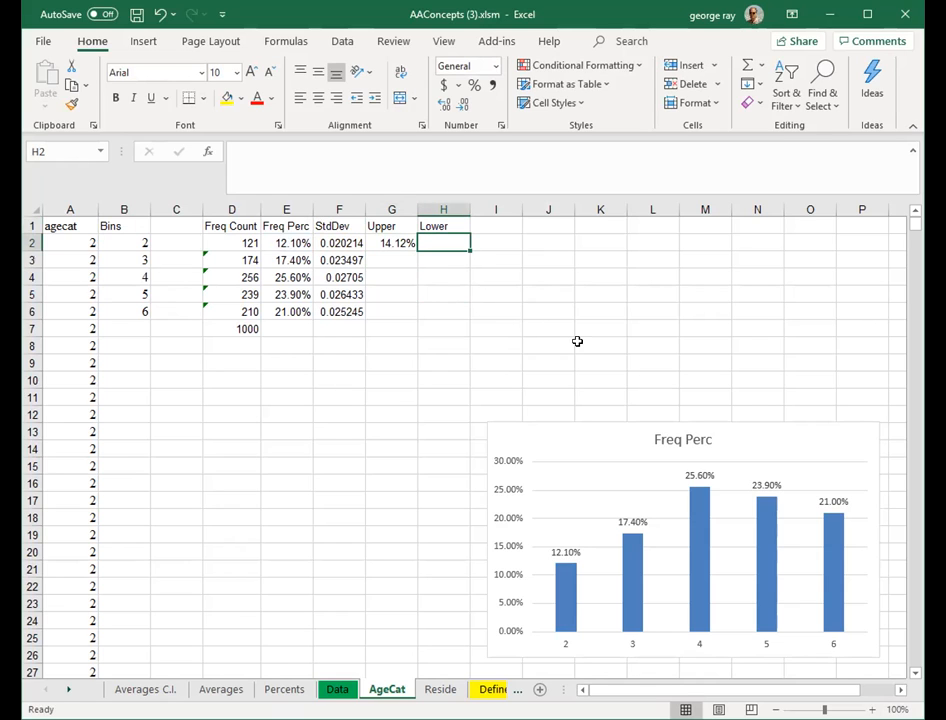
type("e2-f2")
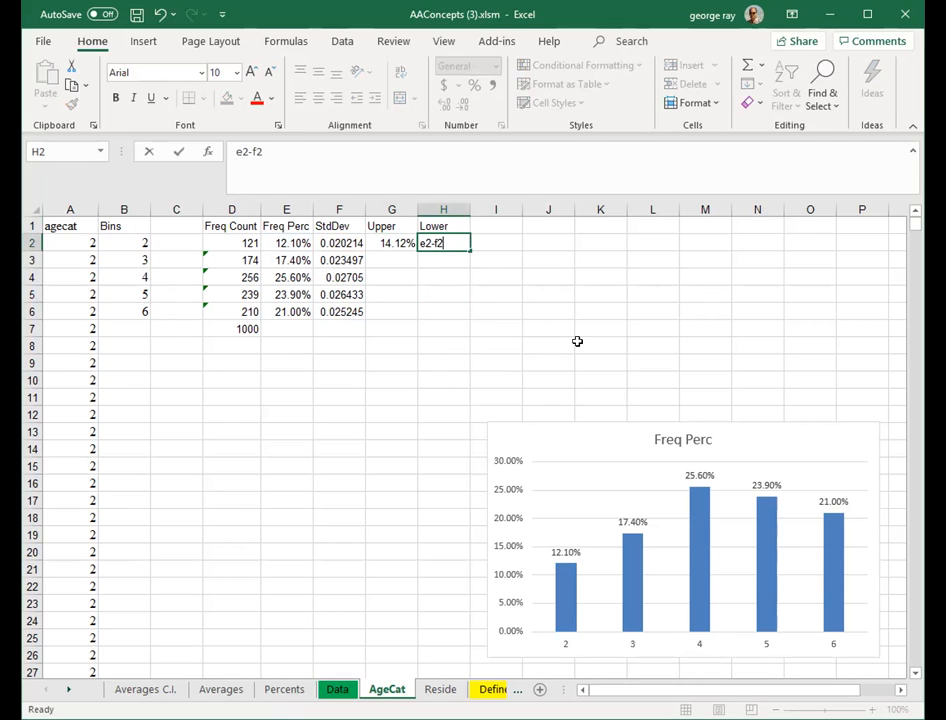
key("Return")
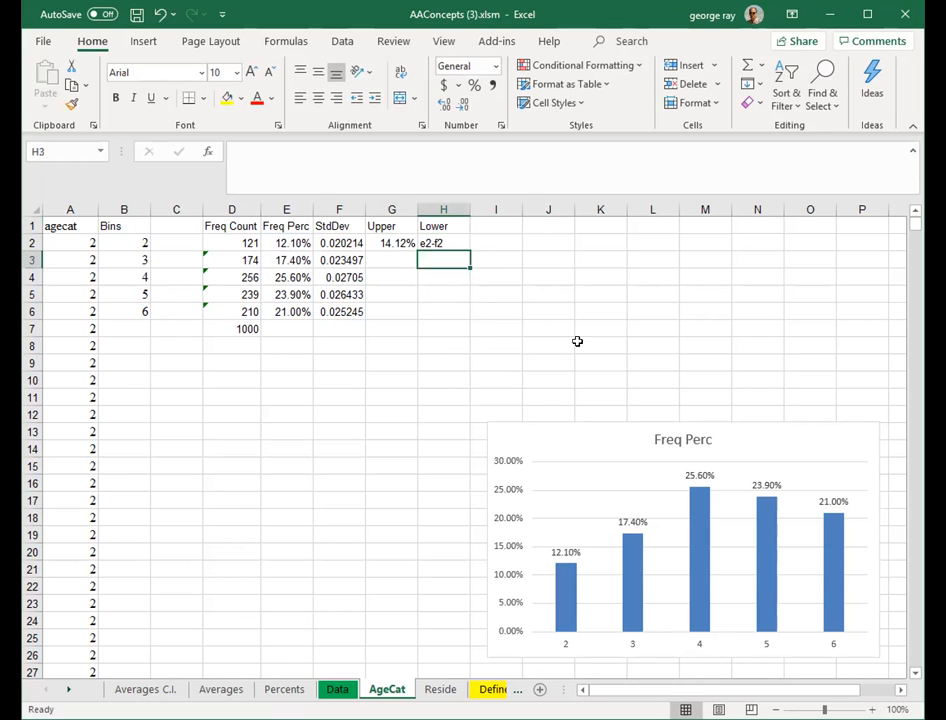
left_click(445, 245)
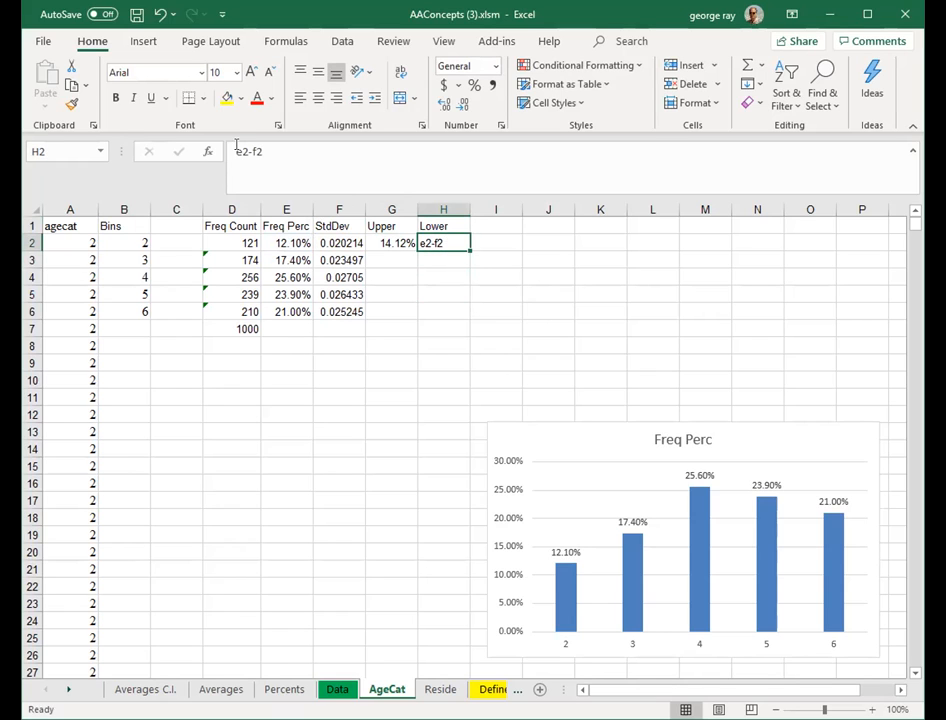
left_click(248, 180)
type("=")
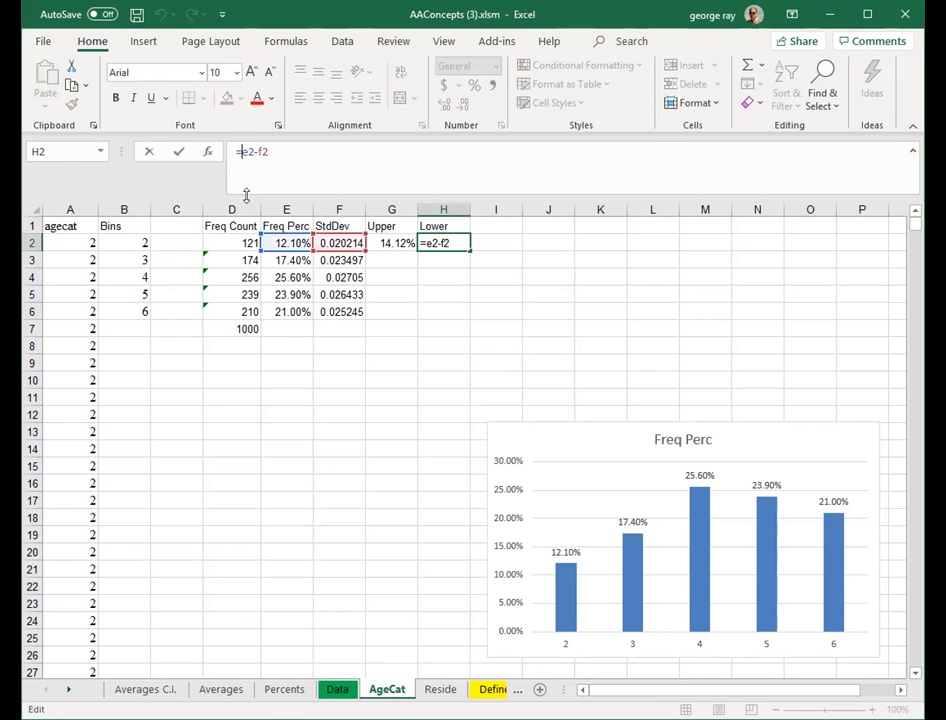
key("Return")
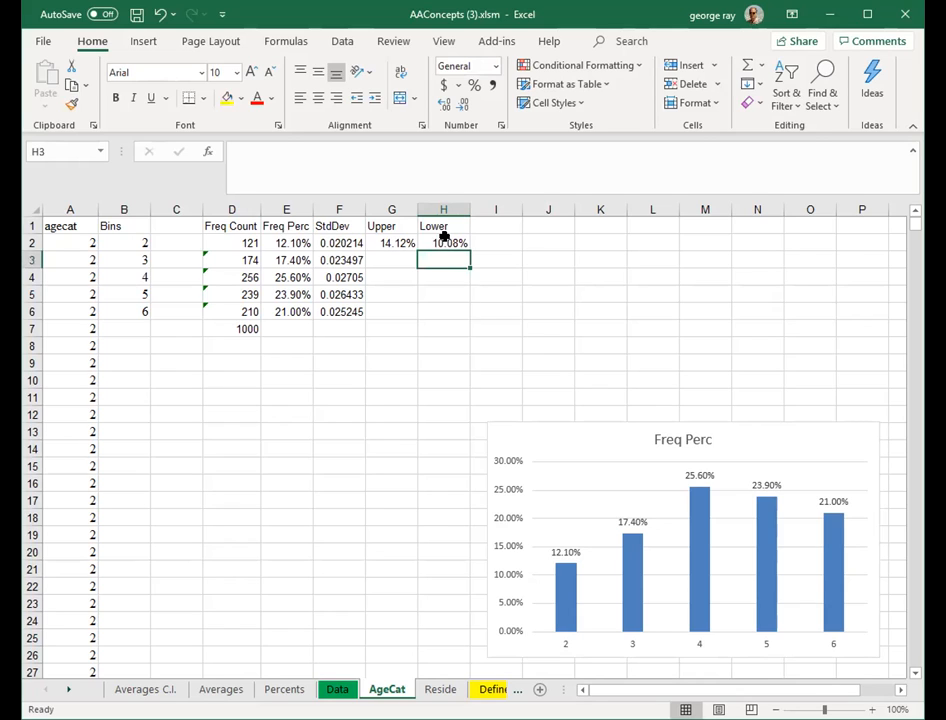
- Fill the upper and lower bound formulas down through row 6
left_click_drag(392, 243, 450, 361)
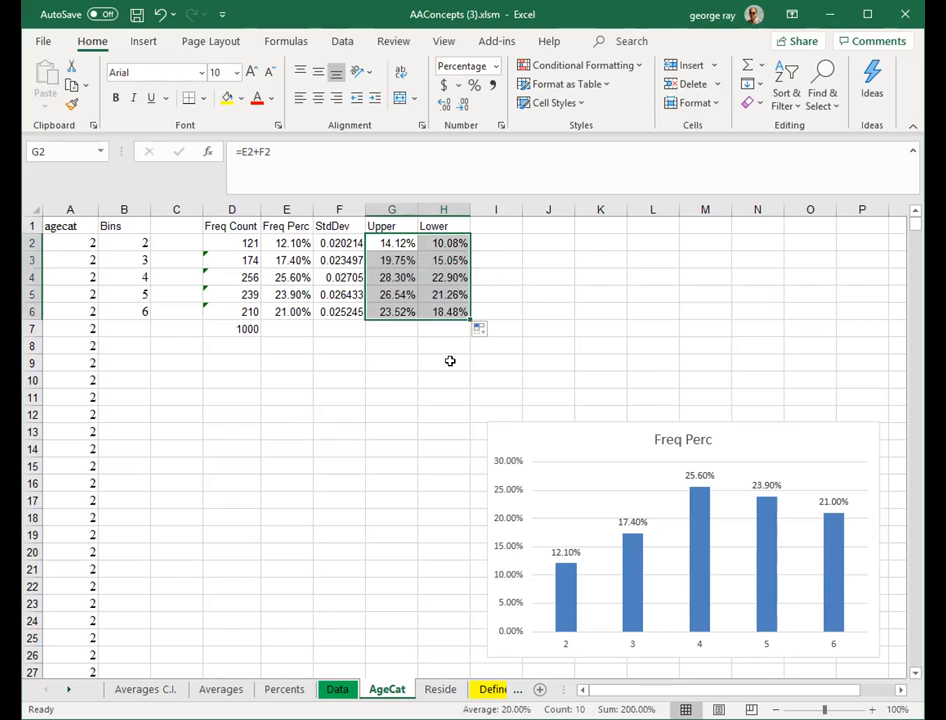
left_click(443, 362)
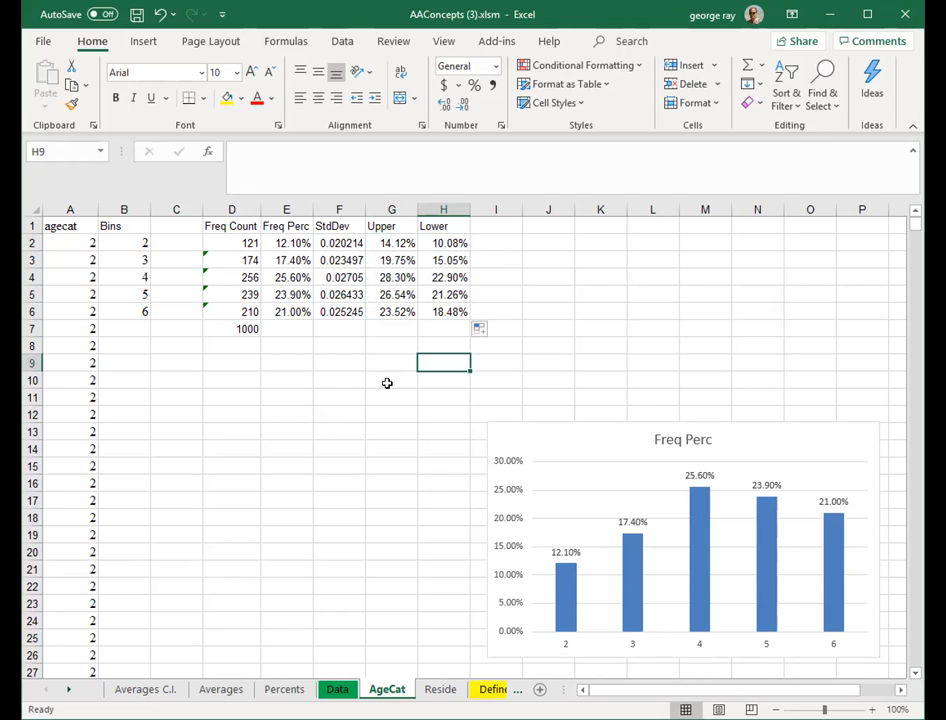
- Run the XL Data Analyst percentage confidence interval for Age category, selecting categories 18 to 24 through 65 and older
left_click(497, 42)
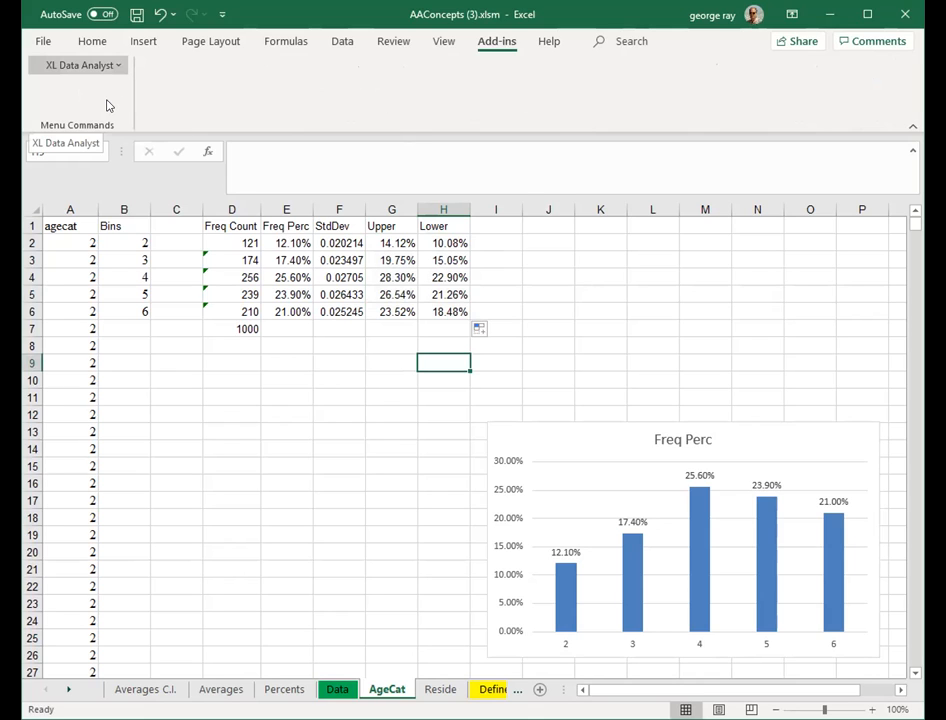
left_click(80, 65)
mouse_move(82, 110)
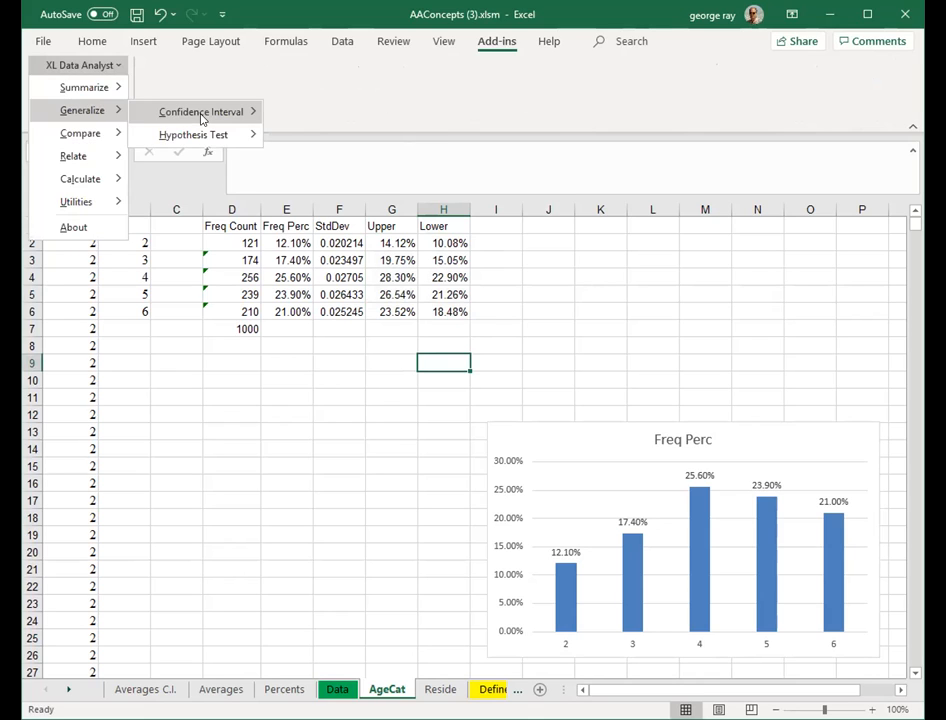
mouse_move(205, 111)
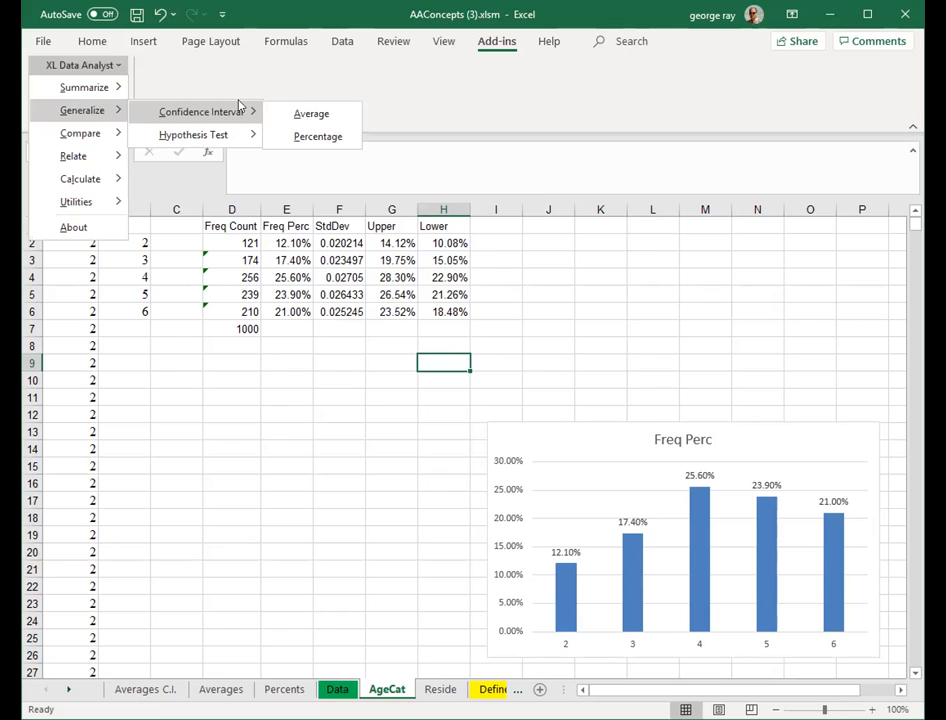
left_click(317, 137)
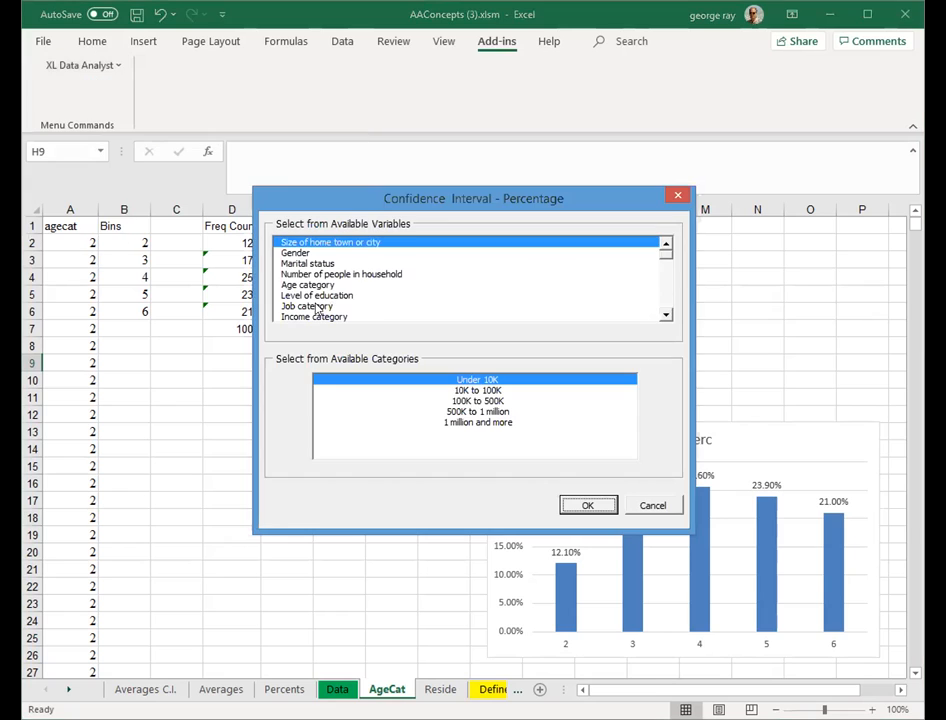
left_click(309, 285)
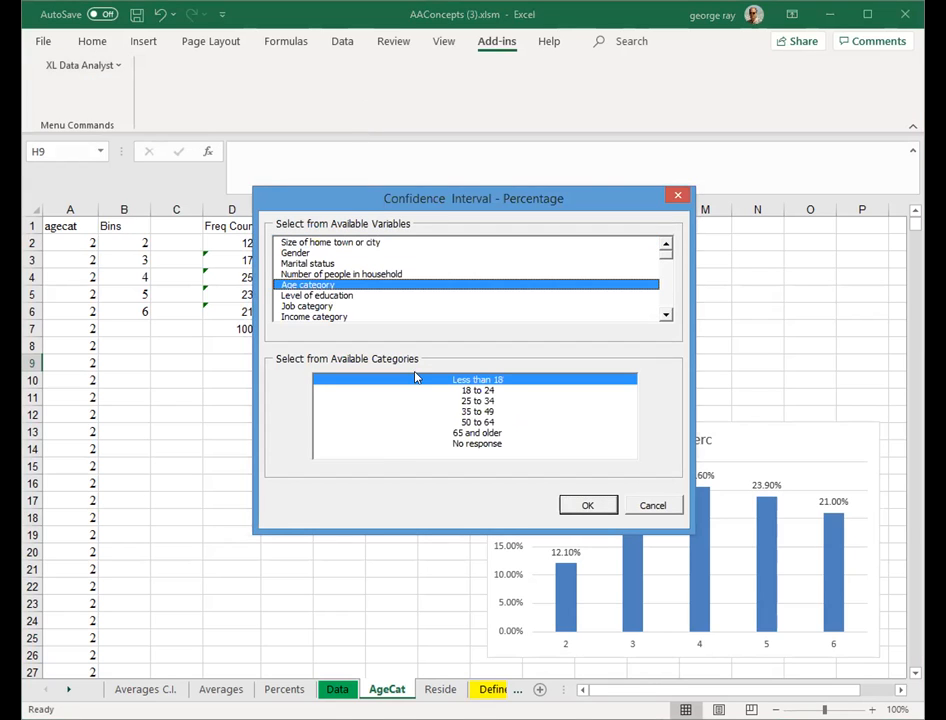
left_click(494, 391)
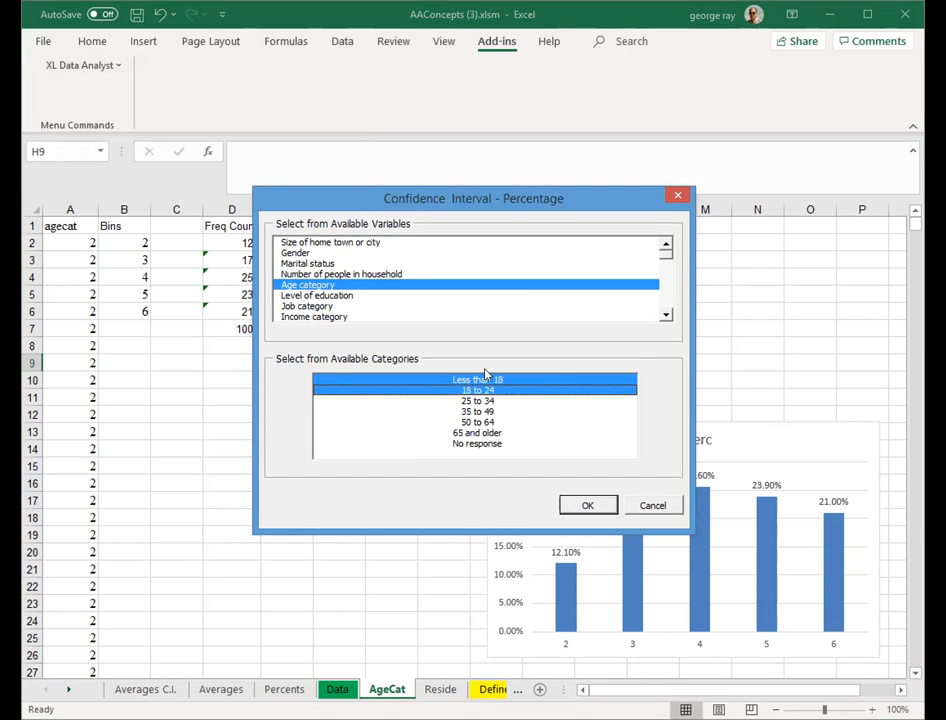
left_click(484, 381)
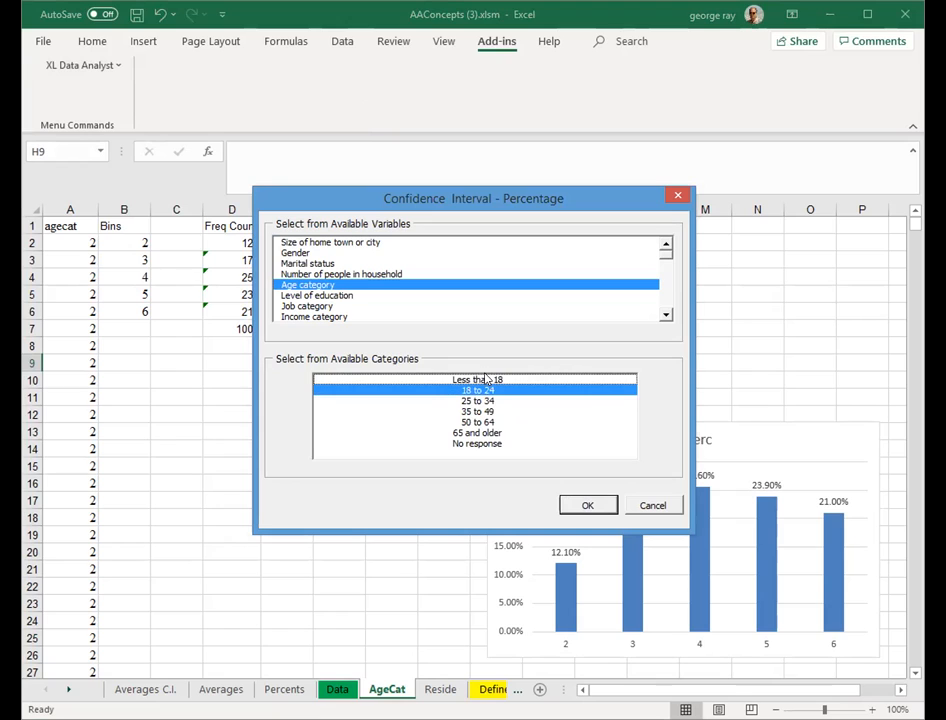
left_click(481, 434)
left_click(482, 422)
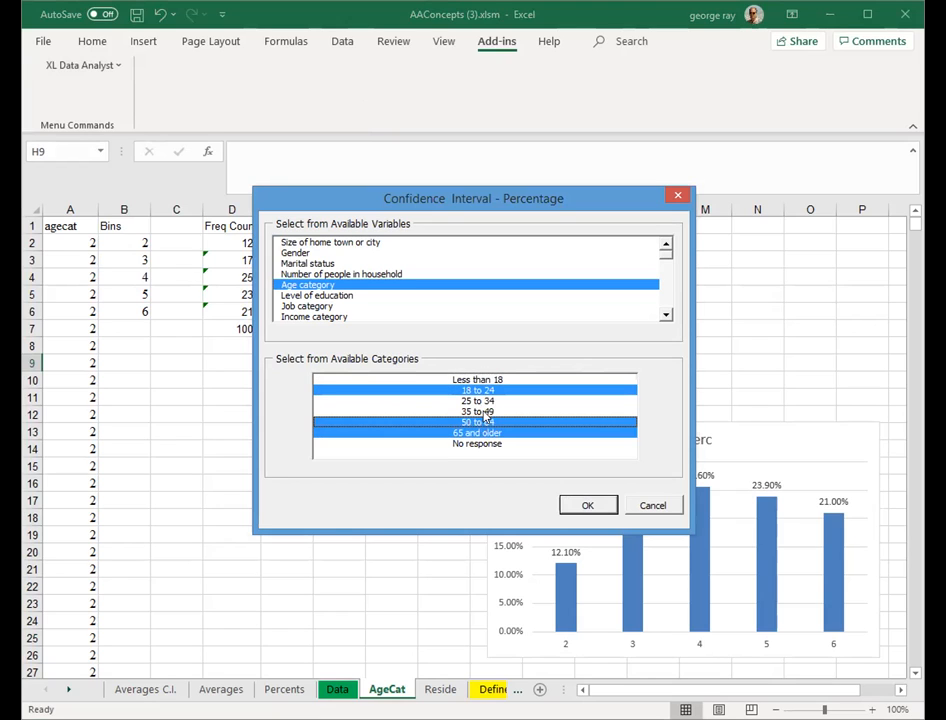
left_click(485, 411)
left_click(486, 402)
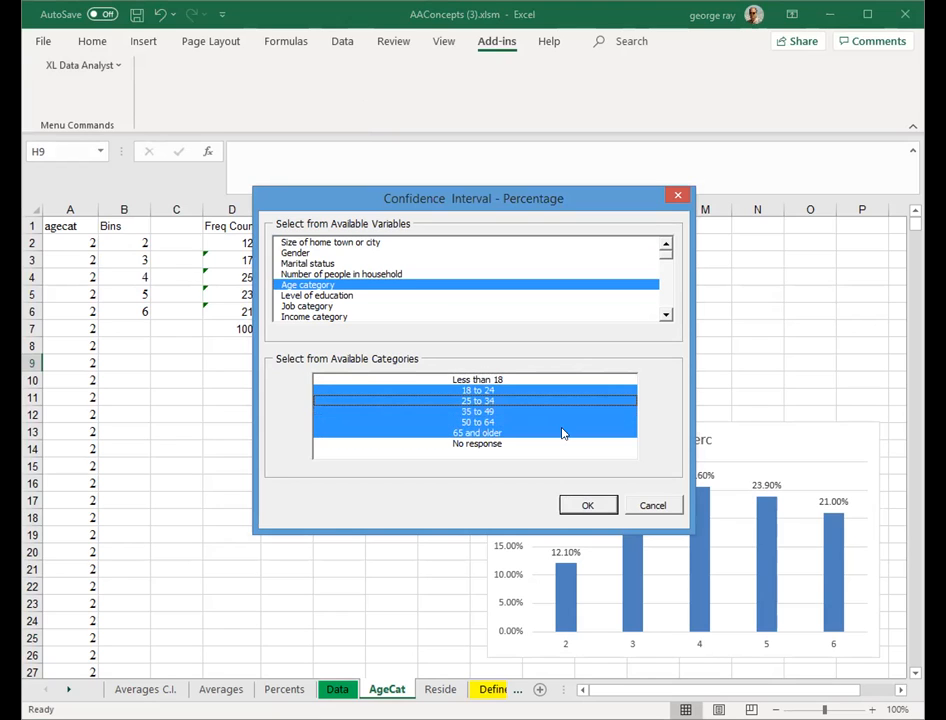
left_click(589, 506)
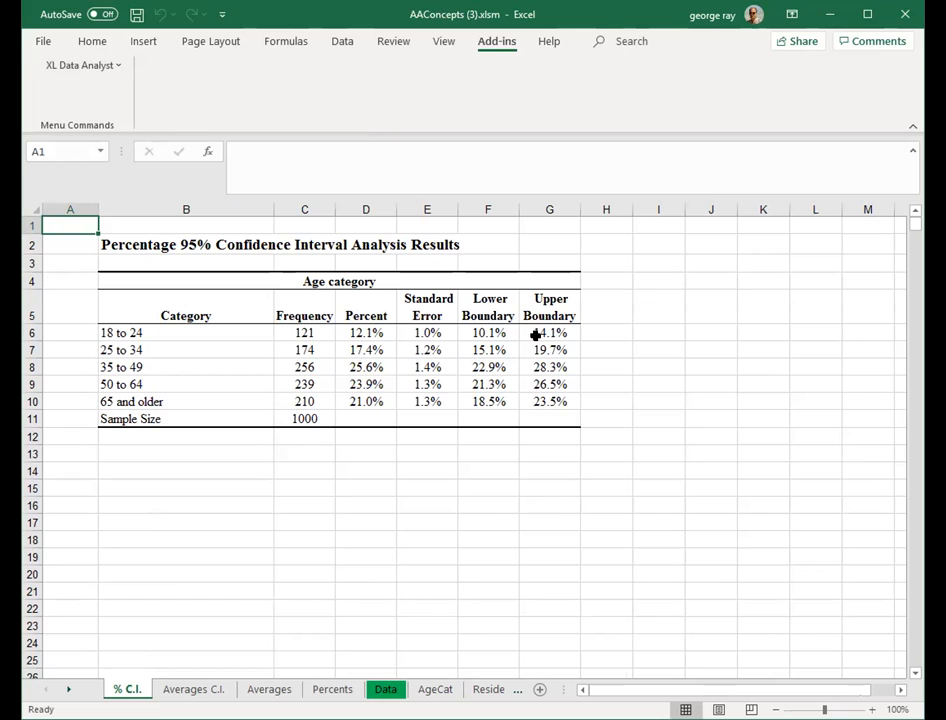
- Compare the AgeCat sheet's upper and lower bounds with the % C.I. analysis results
left_click(437, 689)
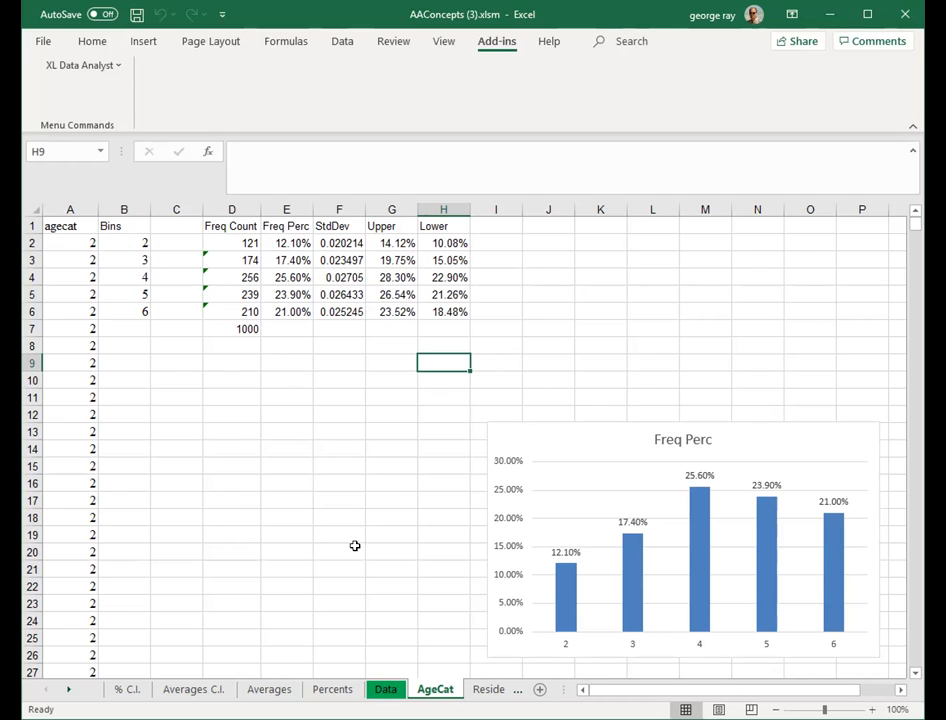
left_click(127, 689)
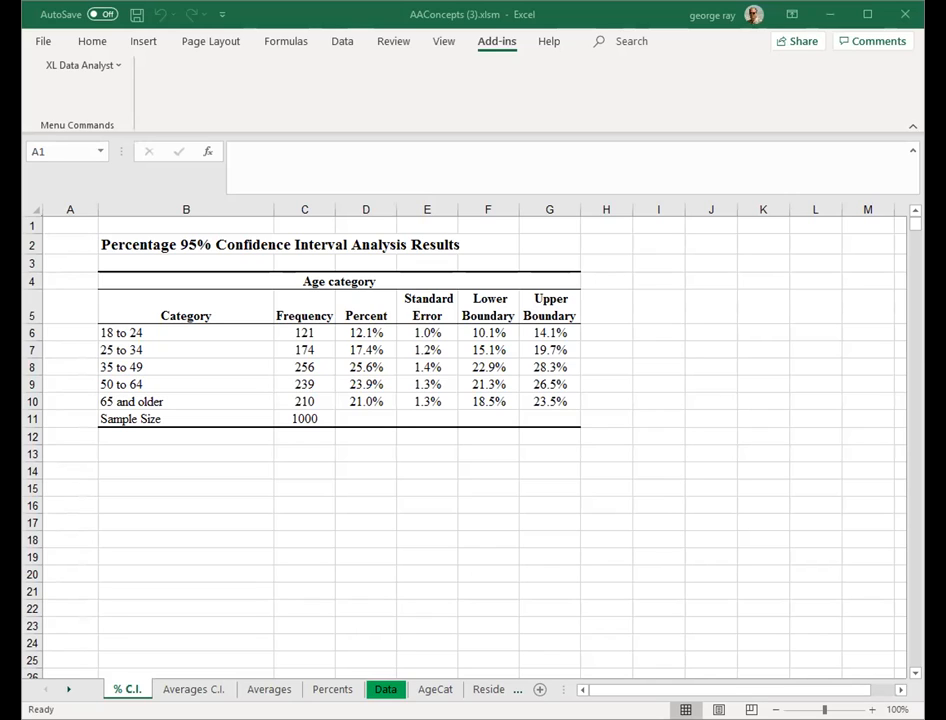
- On the Reside sheet, label cell C11 as Hypo of 2
left_click(488, 689)
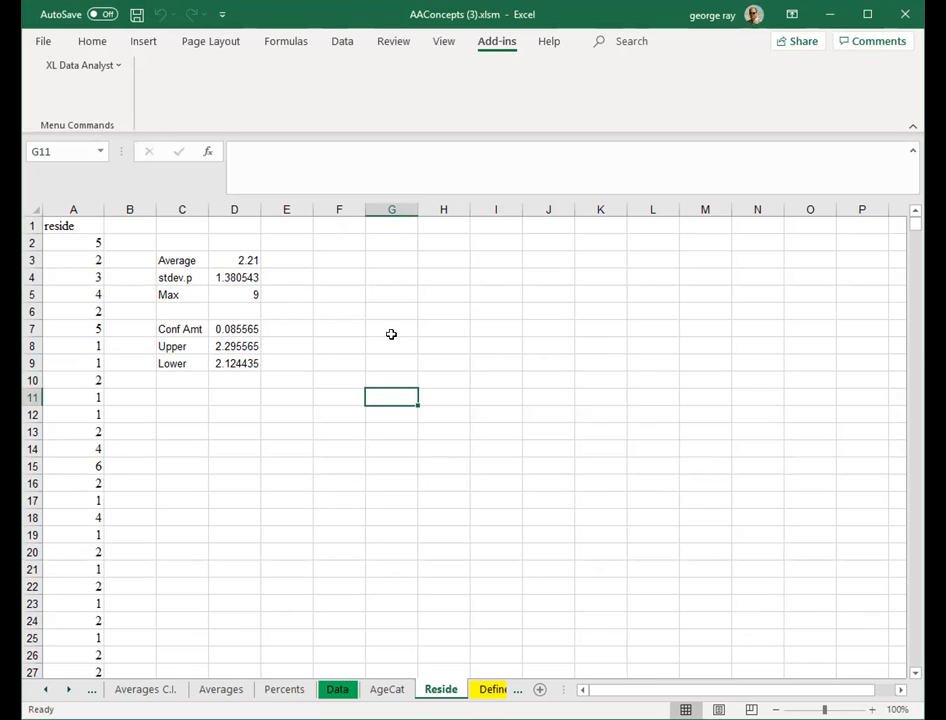
left_click(178, 396)
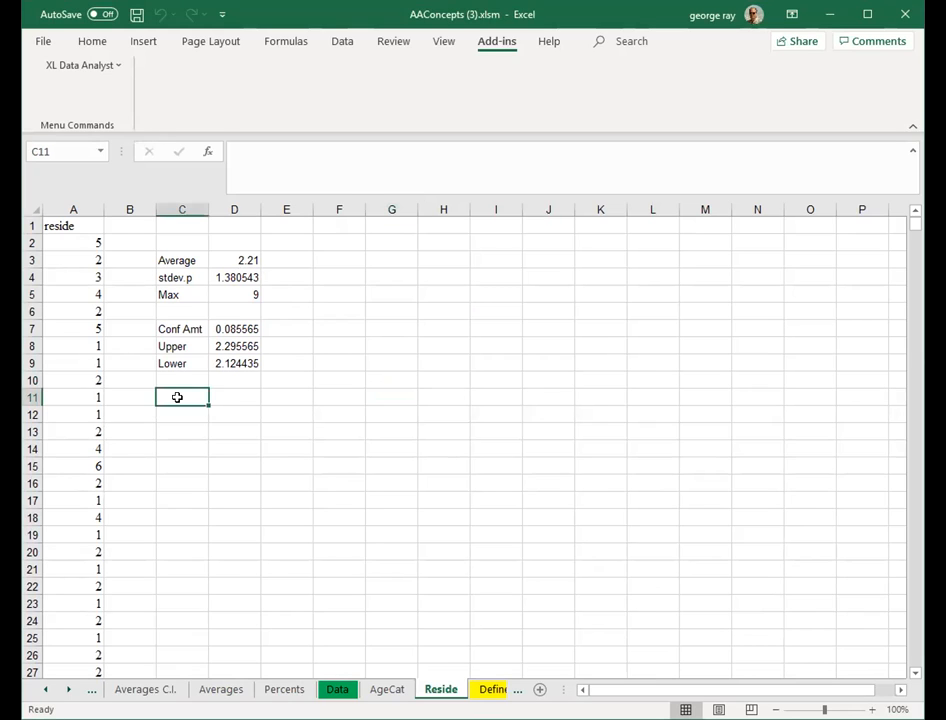
type("Hypo")
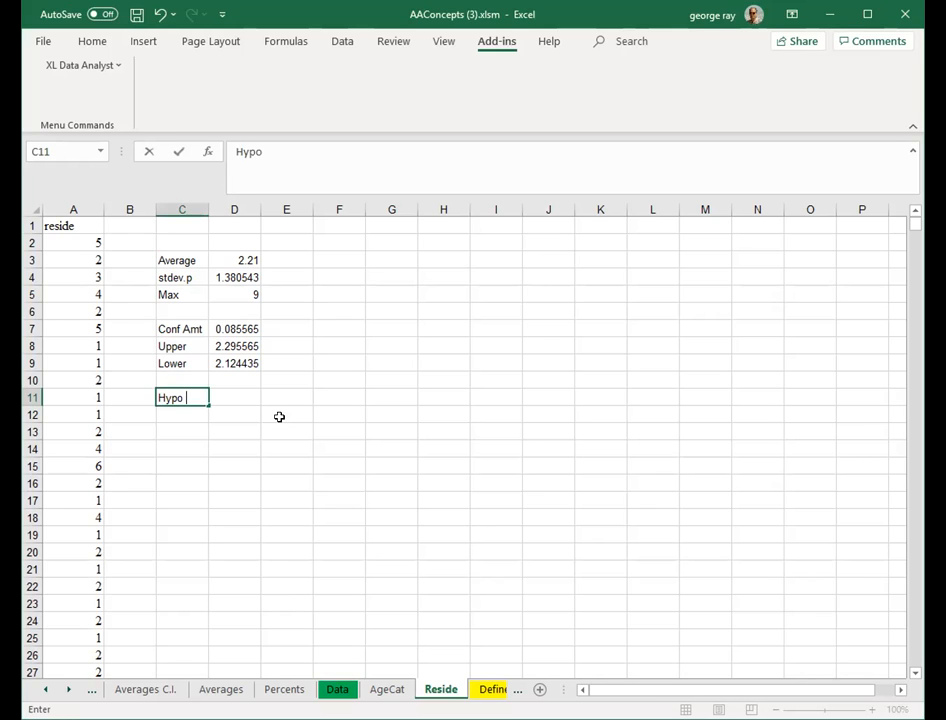
type(" of 2")
left_click(325, 410)
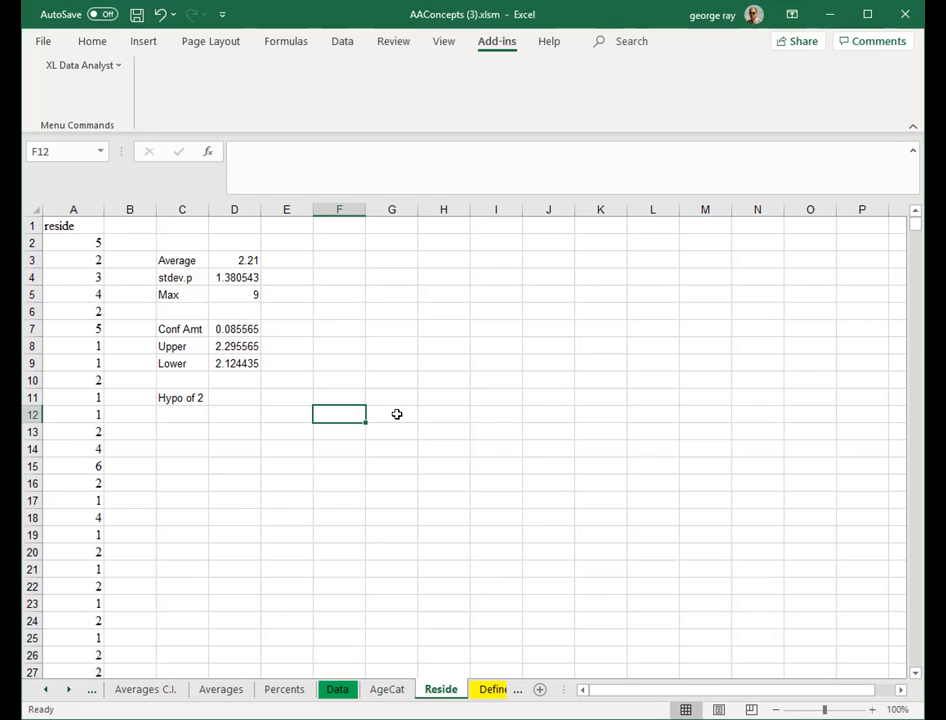
- In cell D11, enter the test statistic formula =(D3-2)/(D4/SQRT(1000)) for a hypothesized average of 2
left_click(214, 395)
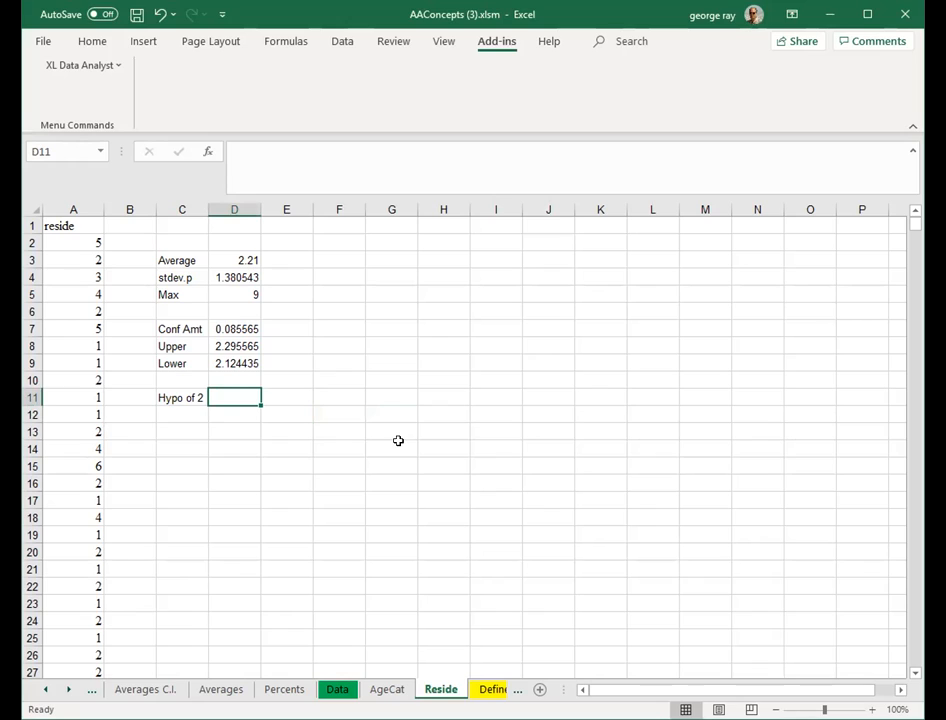
type("=")
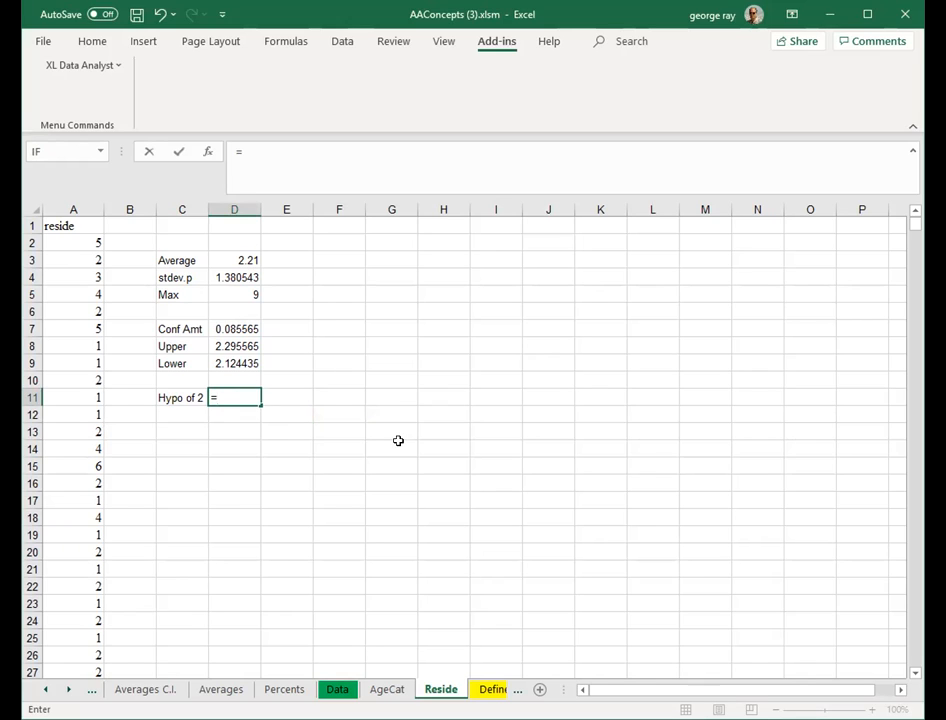
type("d3")
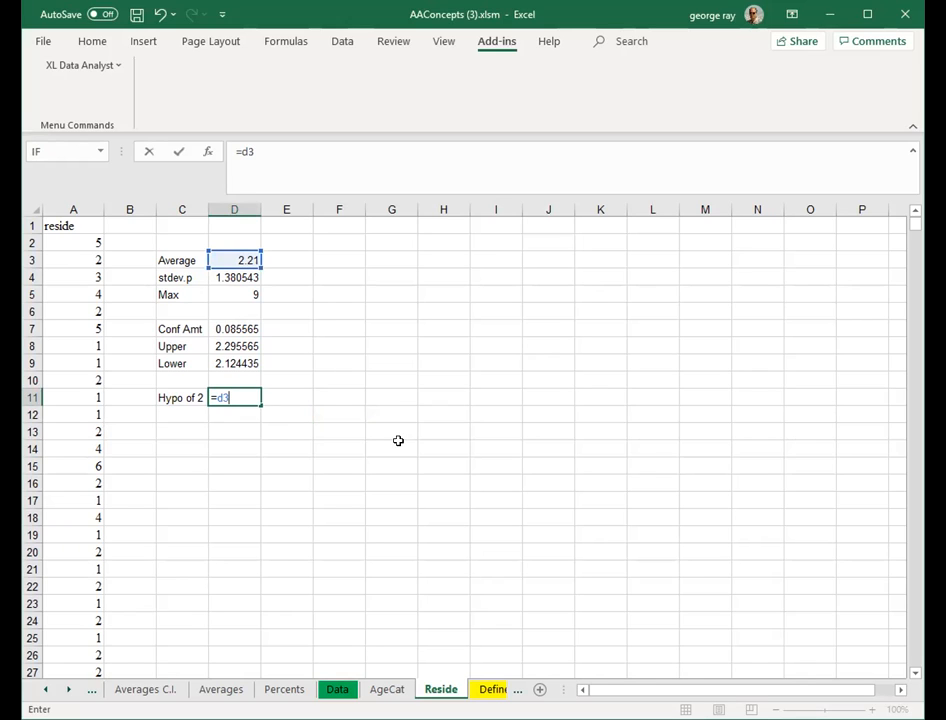
key("BackSpace")
key("BackSpace")
type("(")
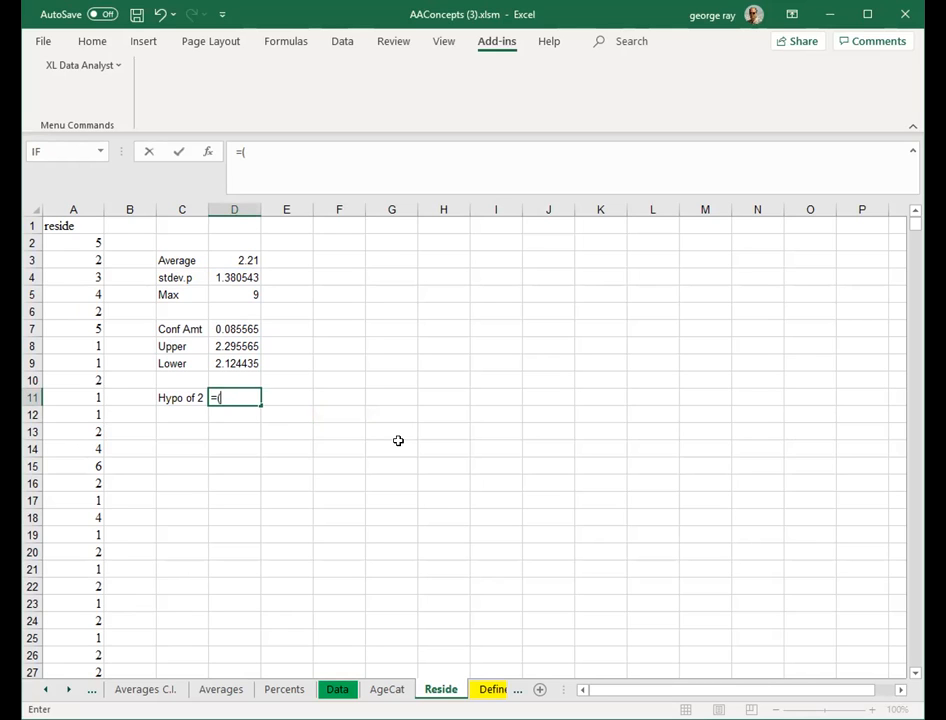
type("d3-2")
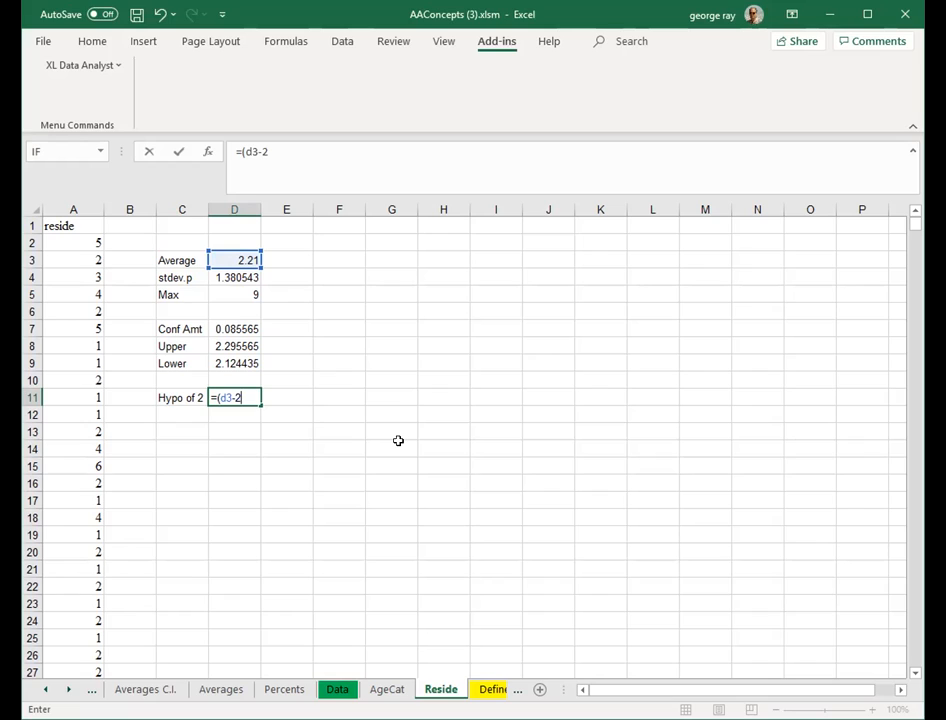
type(")/")
type("(d4")
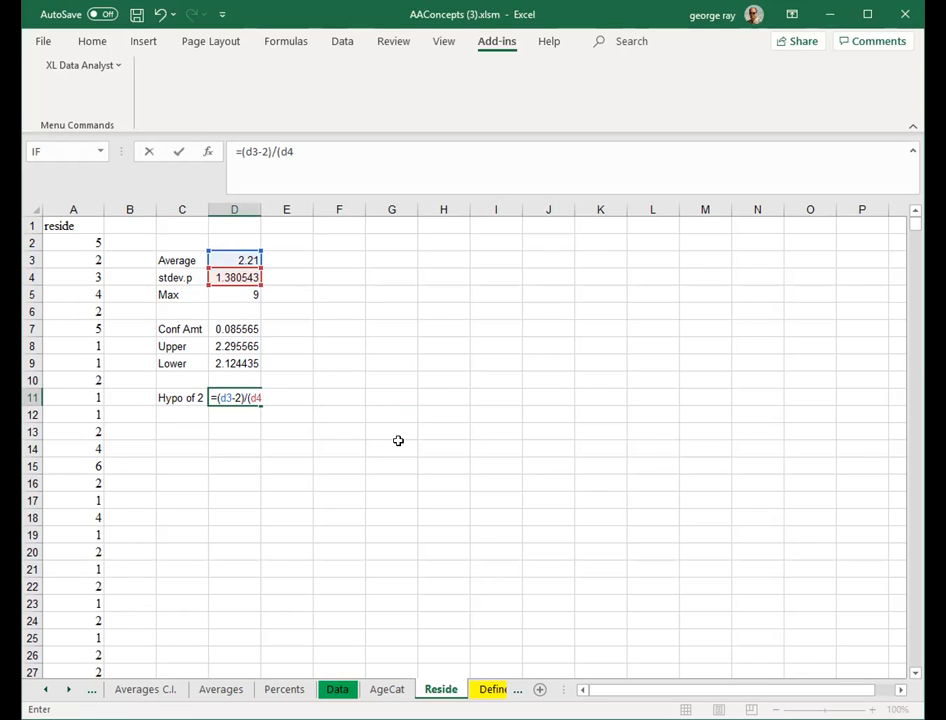
type("/sqrt")
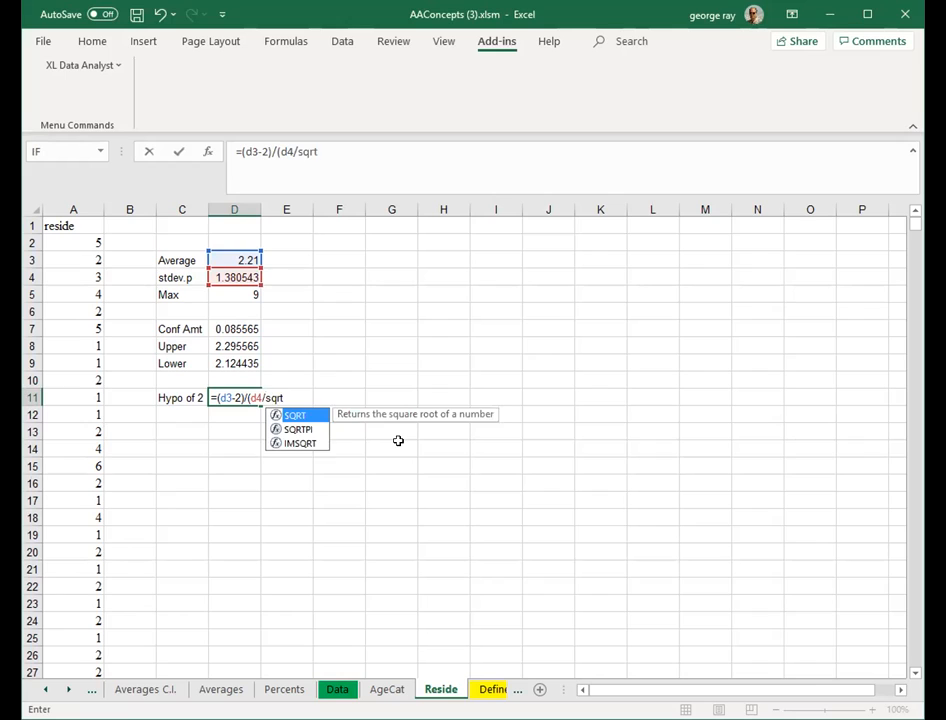
type("(1")
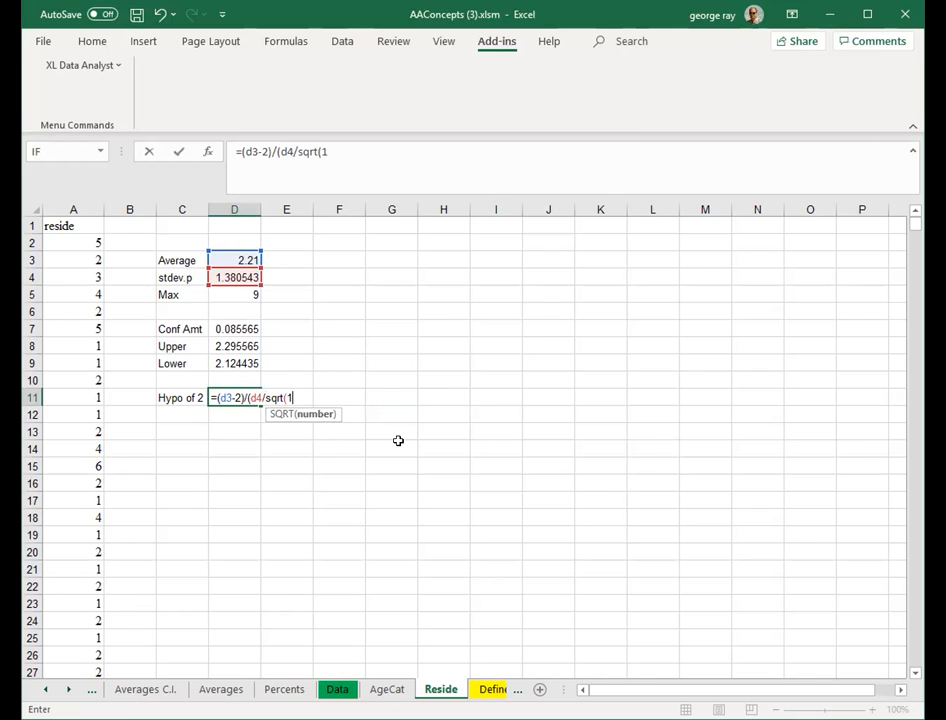
type("000)")
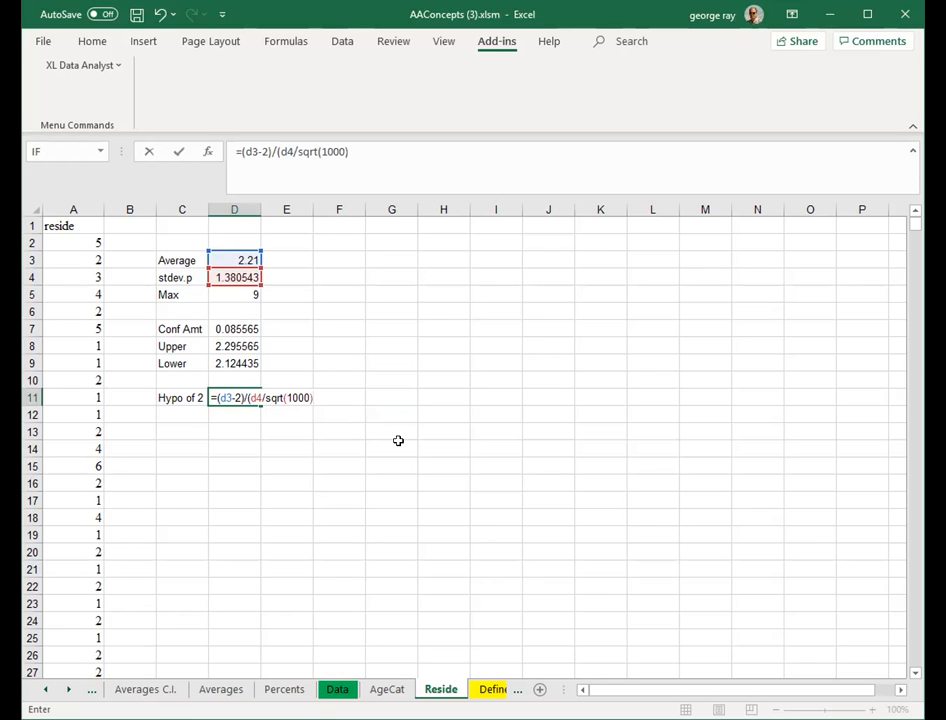
type(")")
key("Return")
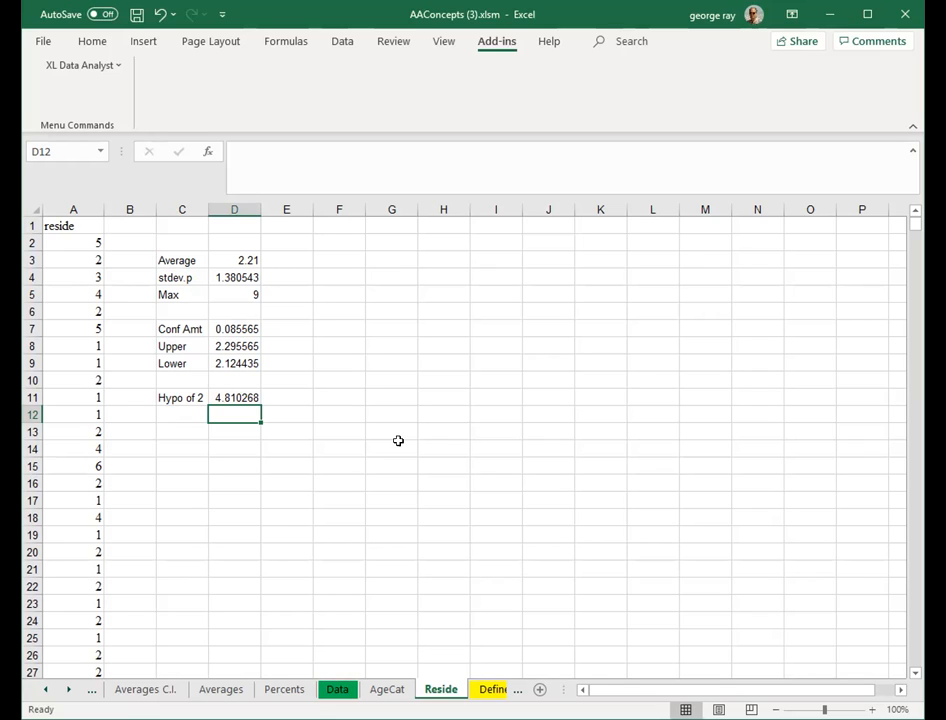
- Run the XL Data Analyst average hypothesis test on Number of people in household with a hypothesized average of 2
left_click(404, 379)
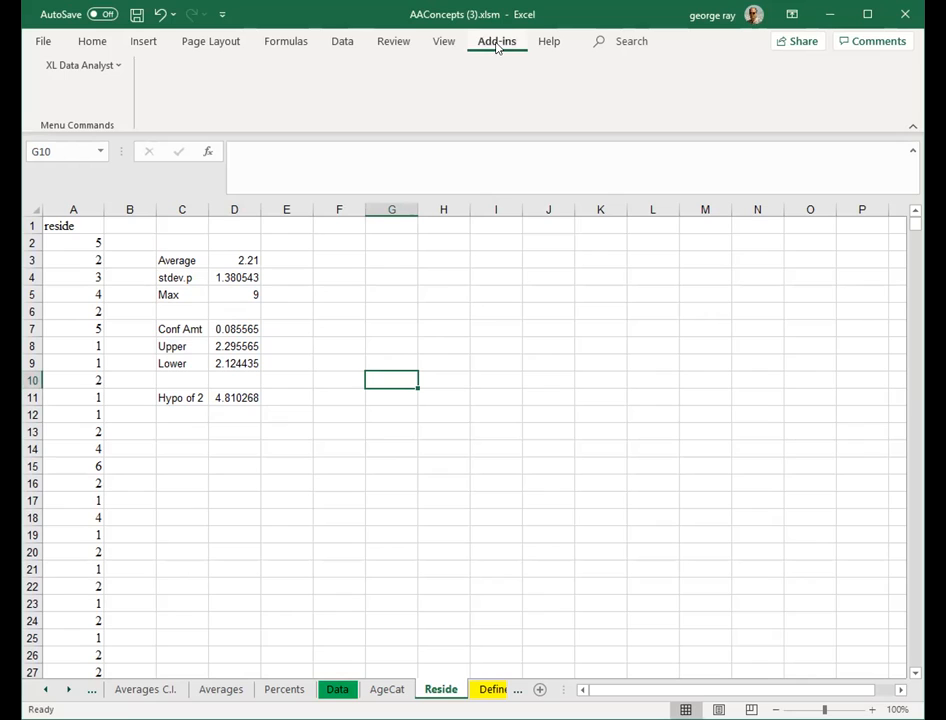
left_click(116, 67)
mouse_move(112, 111)
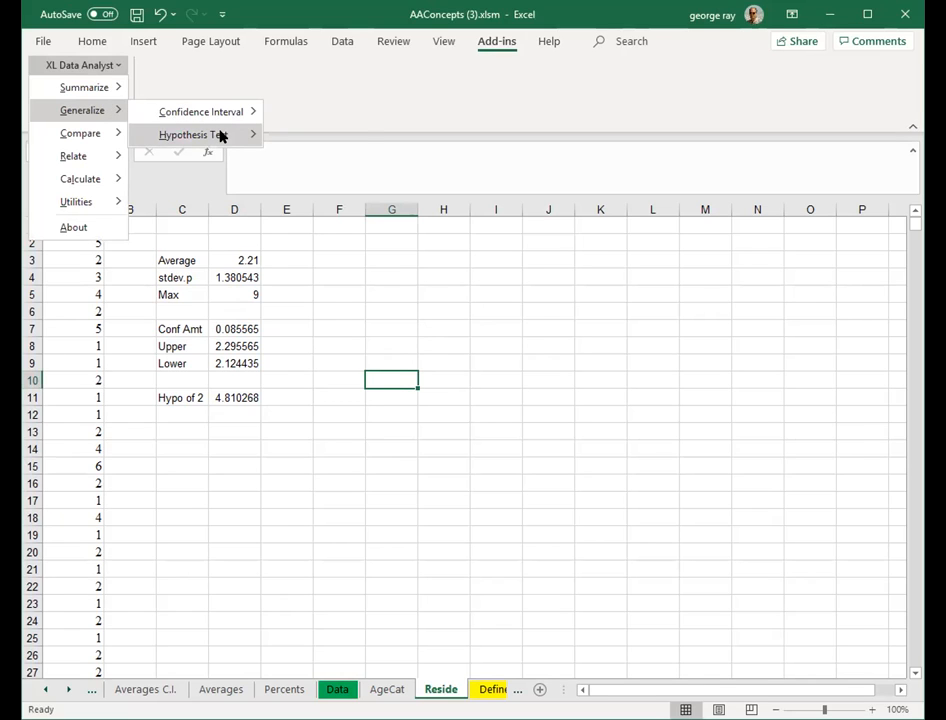
mouse_move(222, 136)
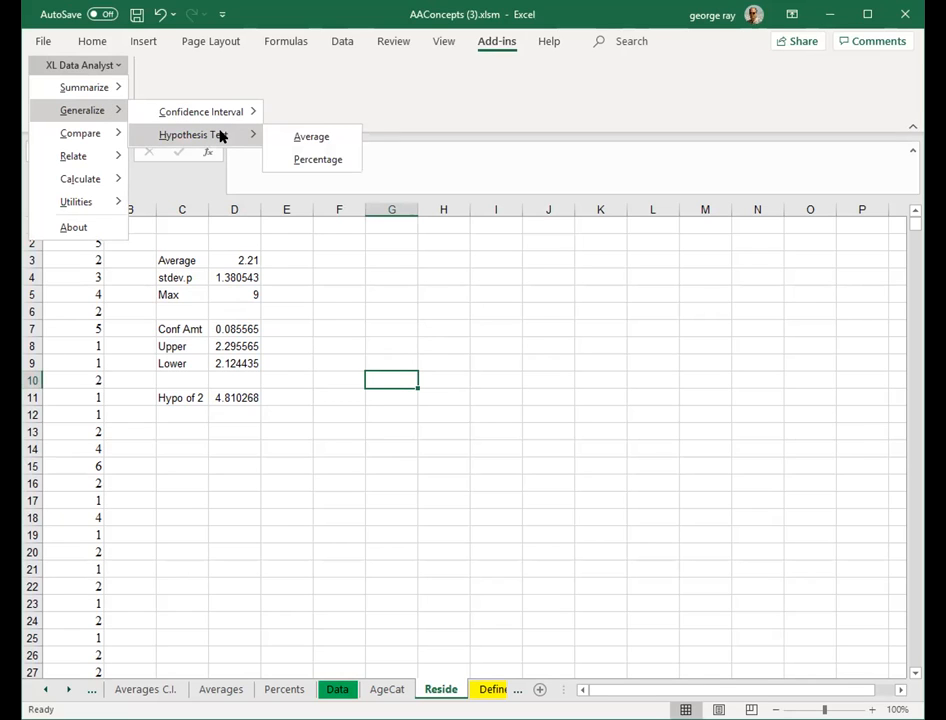
left_click(297, 140)
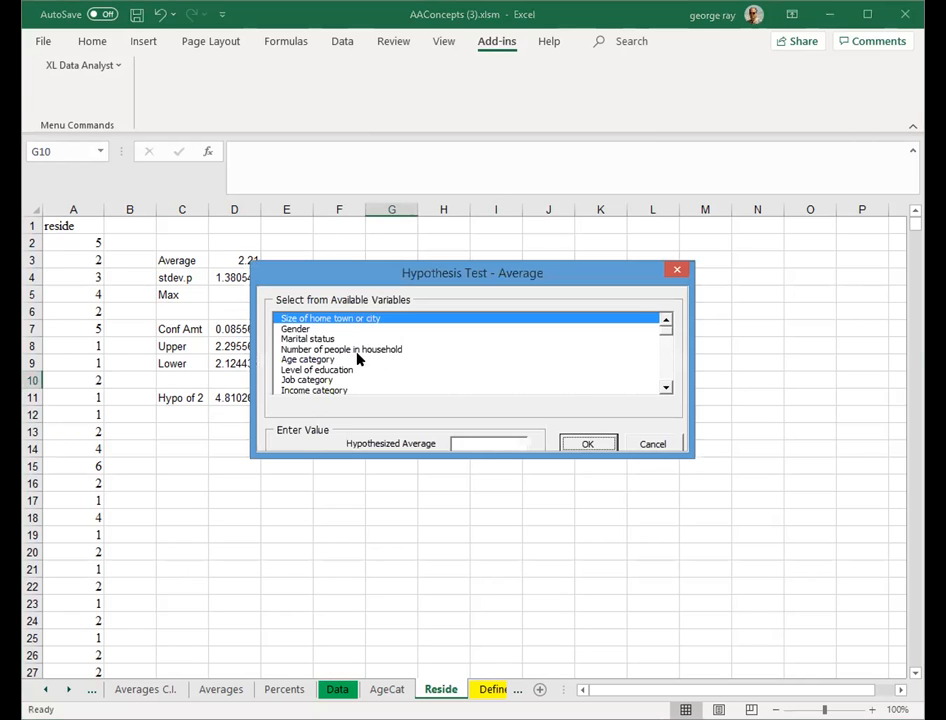
left_click(358, 350)
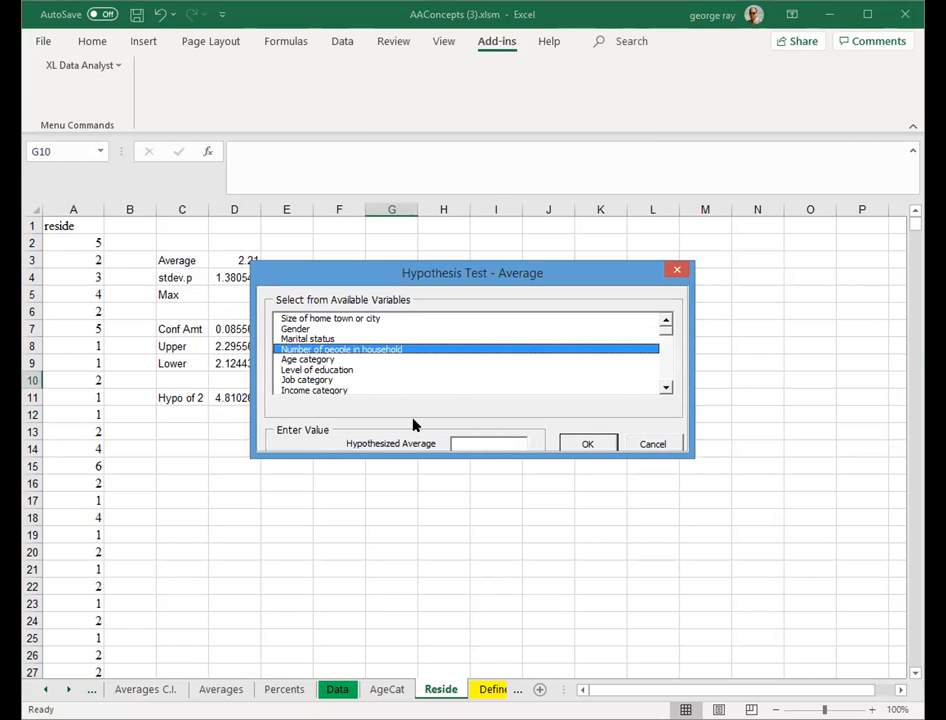
left_click(457, 443)
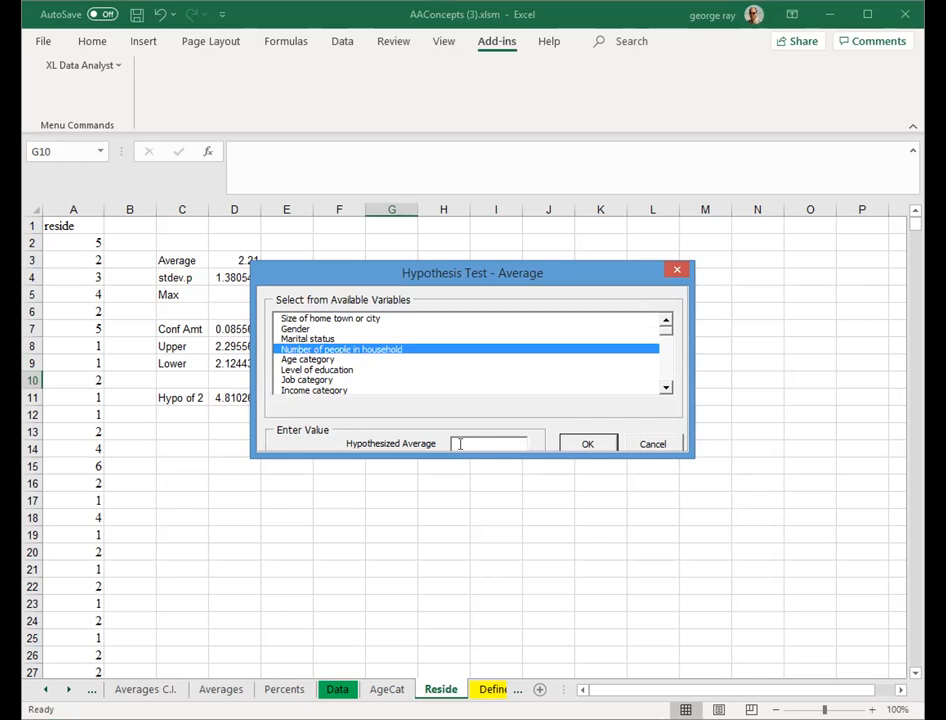
type("2")
left_click(585, 446)
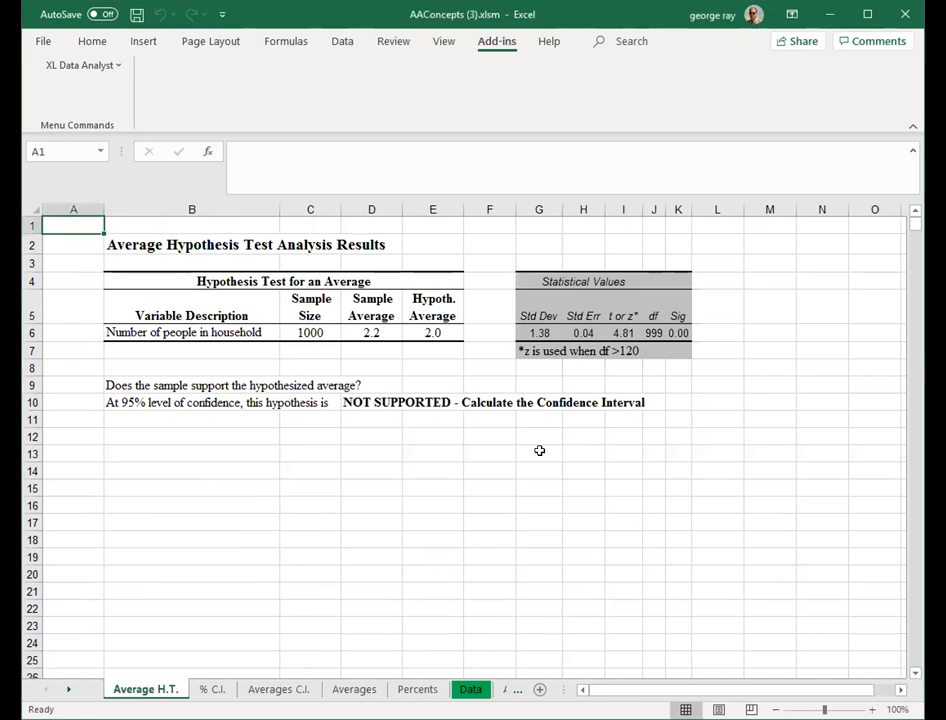
- Examine the t or z statistic and the hypothesis conclusion formula in the Average H.T. results
left_click(620, 333)
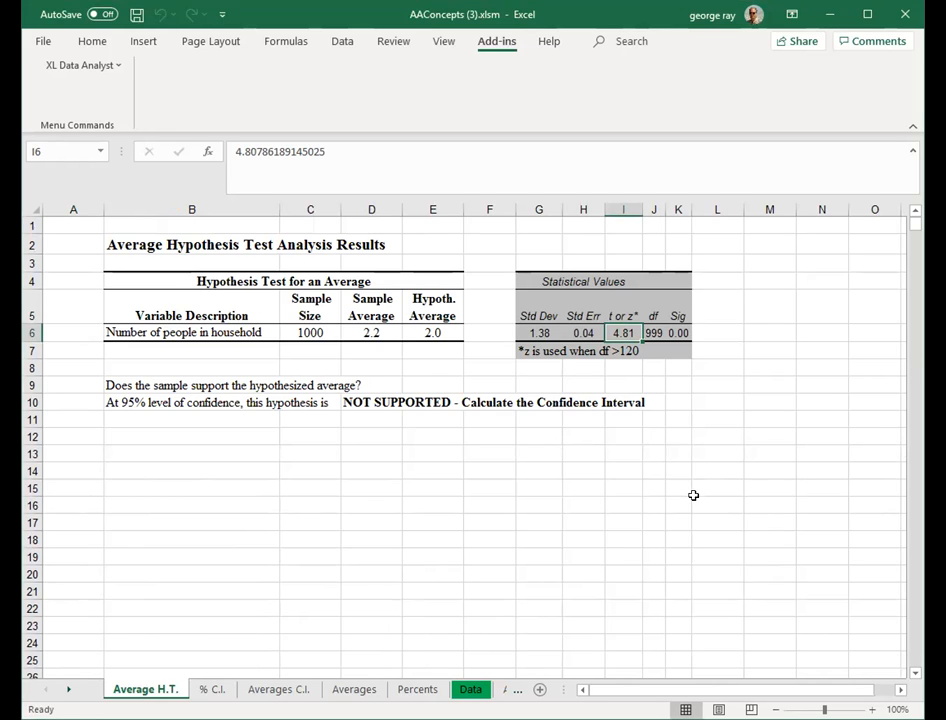
left_click(553, 531)
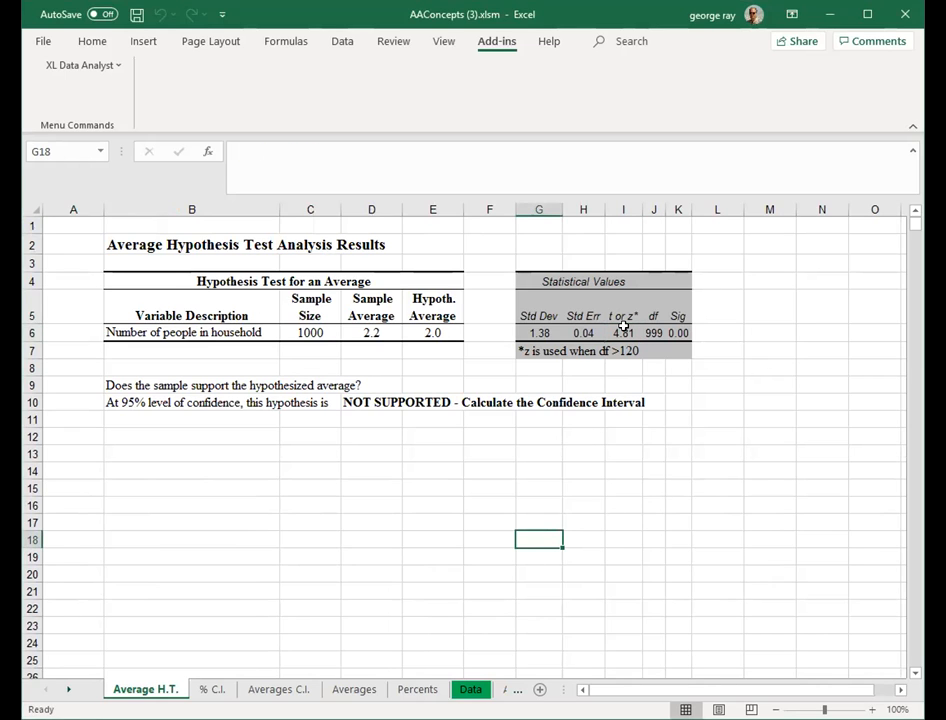
left_click(622, 332)
left_click(629, 485)
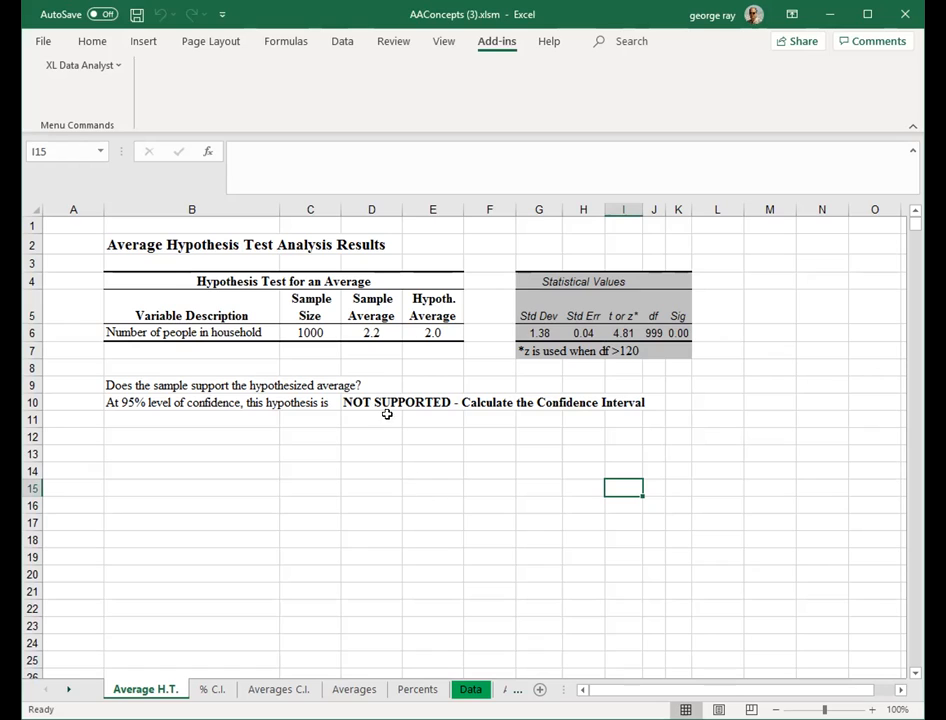
left_click(382, 403)
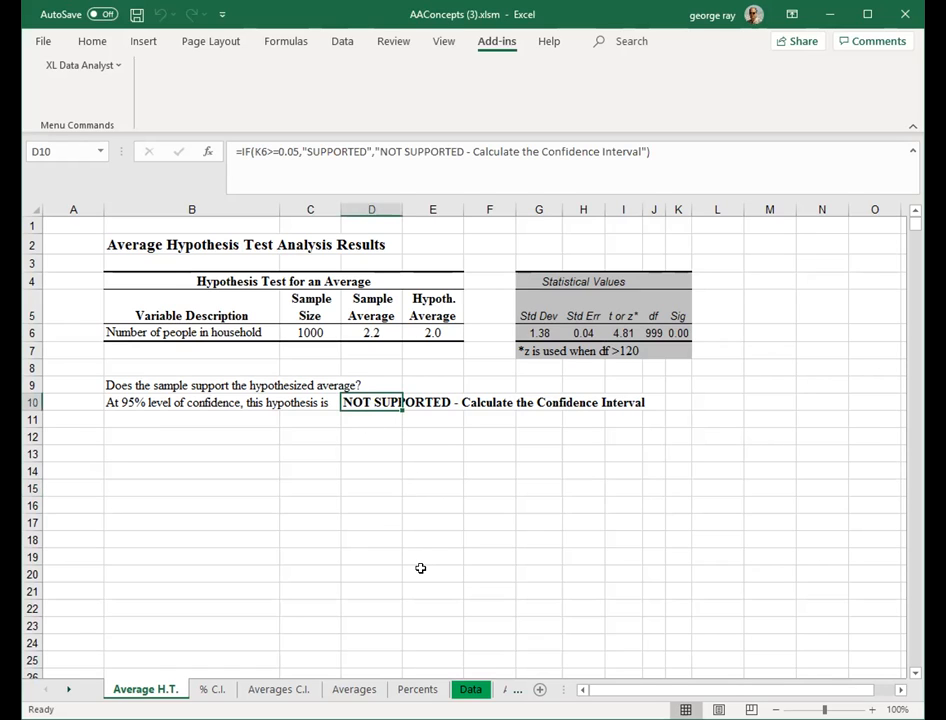
left_click(424, 578)
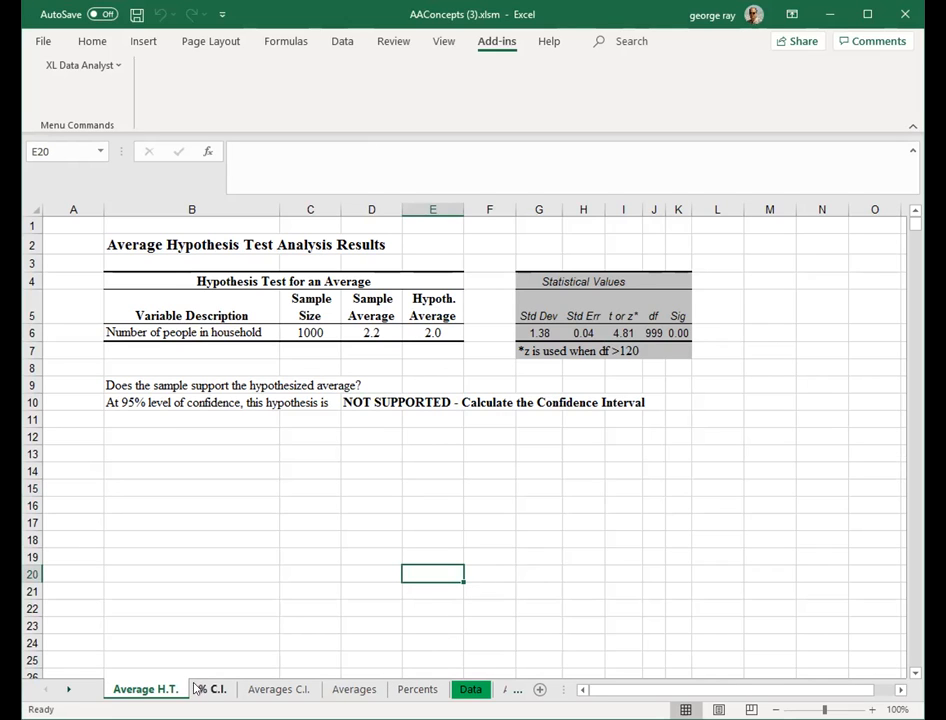
- On the AgeCat sheet, label cell D10 as Hypo 13
left_click(70, 689)
left_click(70, 689)
left_click(70, 689)
left_click(70, 689)
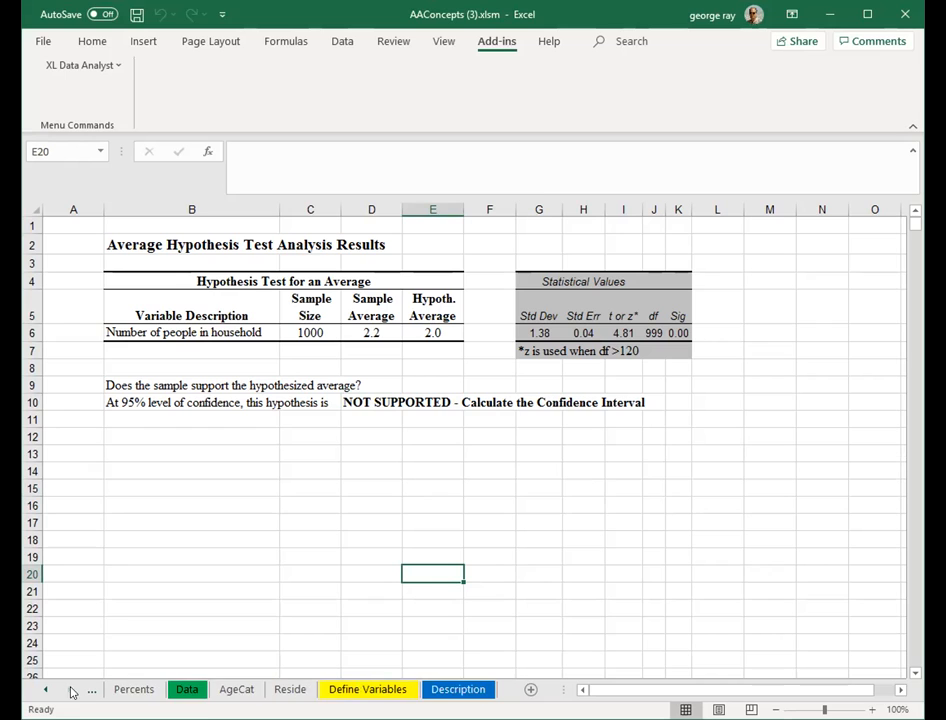
left_click(234, 689)
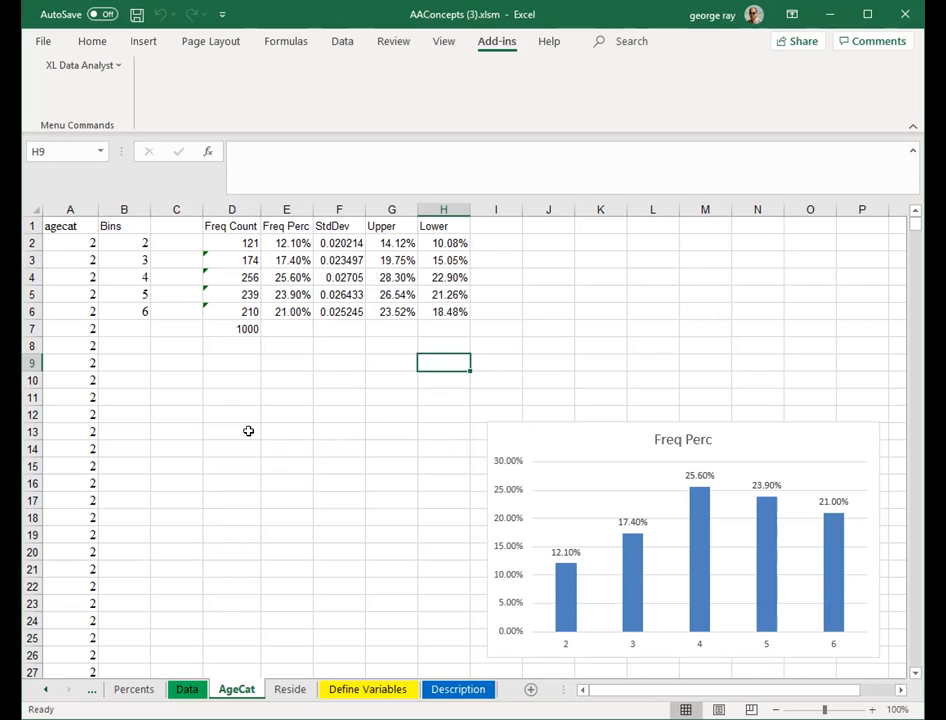
left_click(236, 380)
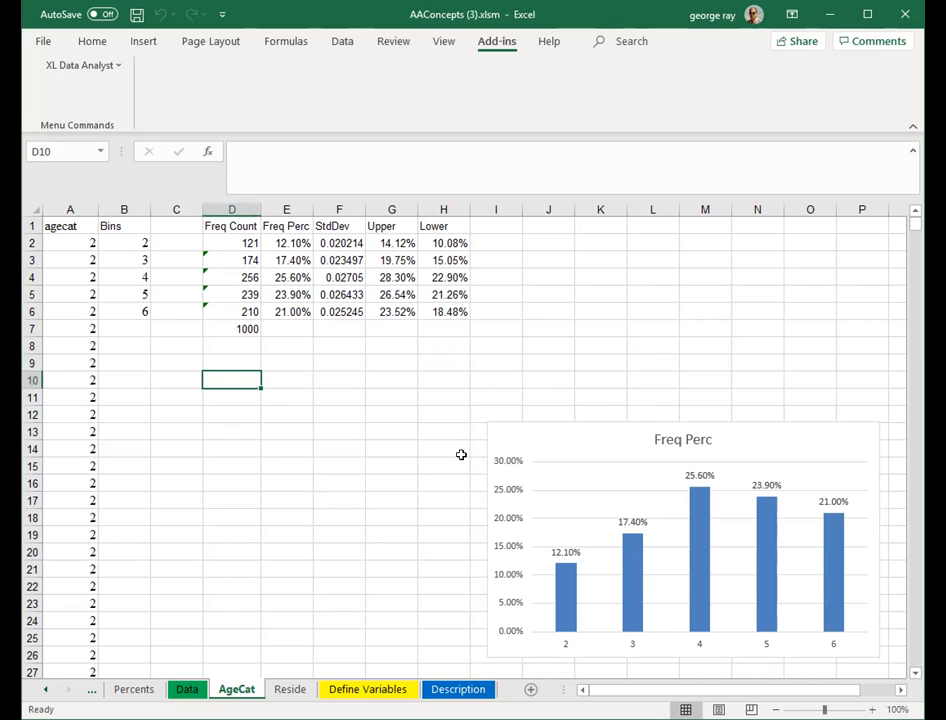
type("Hypo 13")
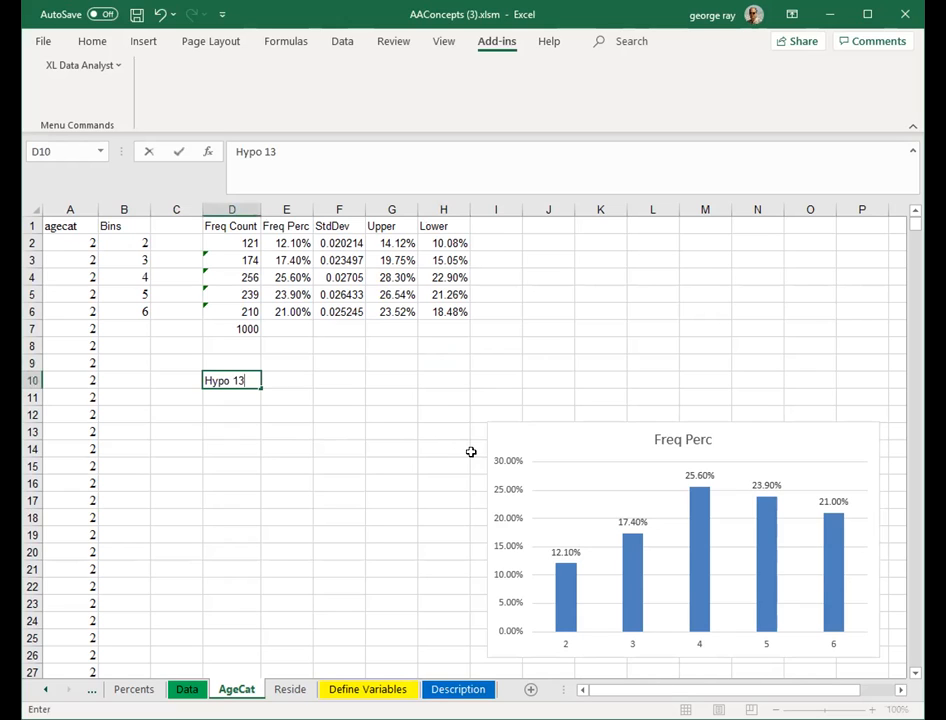
- In cell E10, enter the percentage test statistic formula =(E2-.13)/SQRT(p*(1-p)/1000) for a hypothesized 13%
left_click(296, 379)
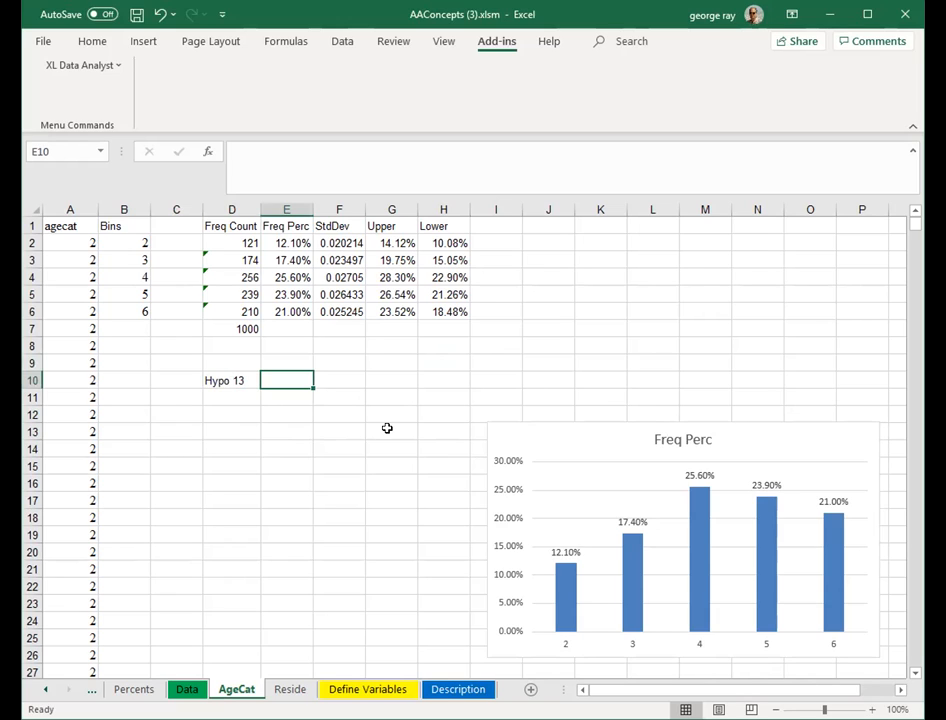
left_click_drag(133, 243, 286, 243)
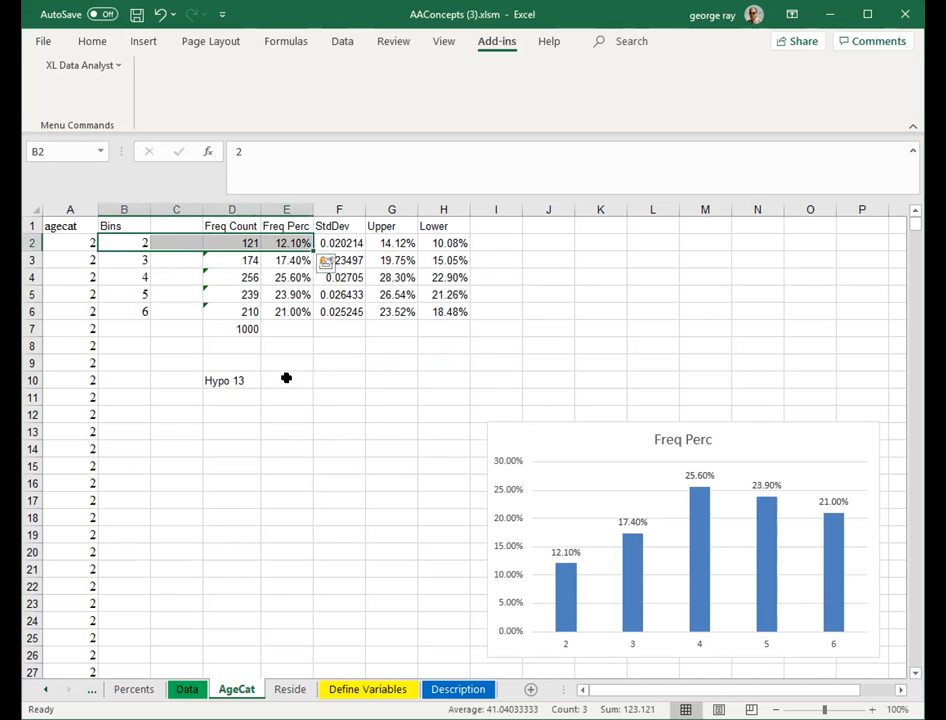
left_click(286, 379)
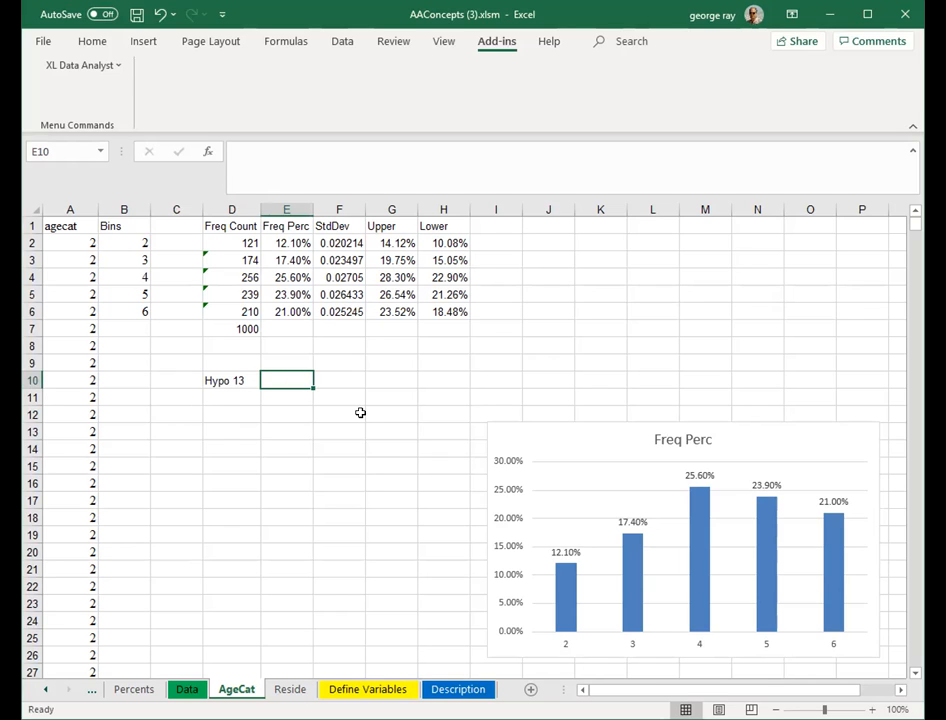
type("=")
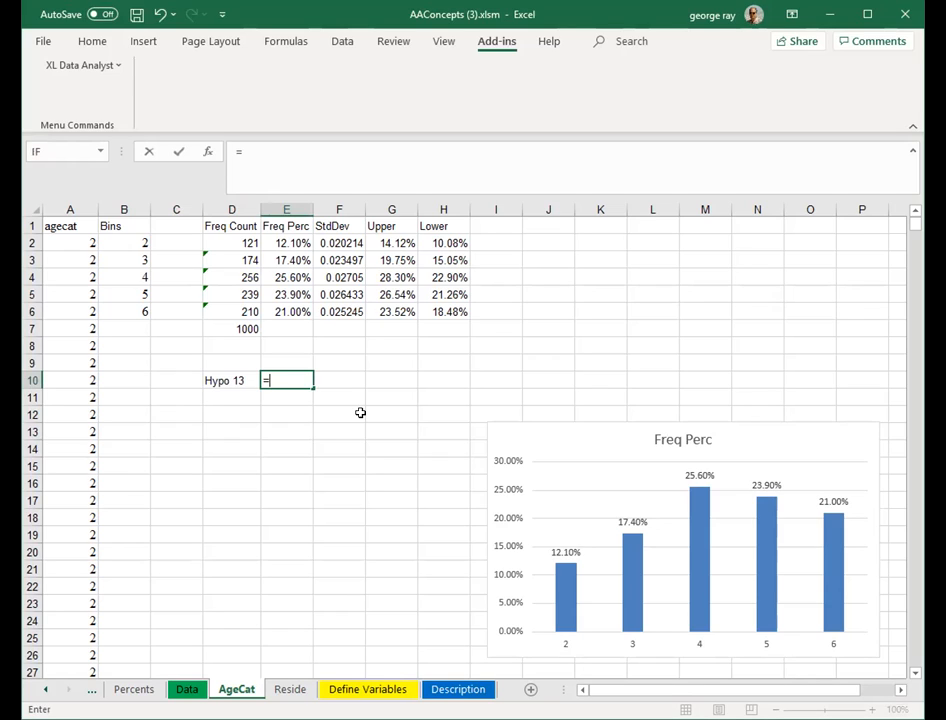
type("(e2")
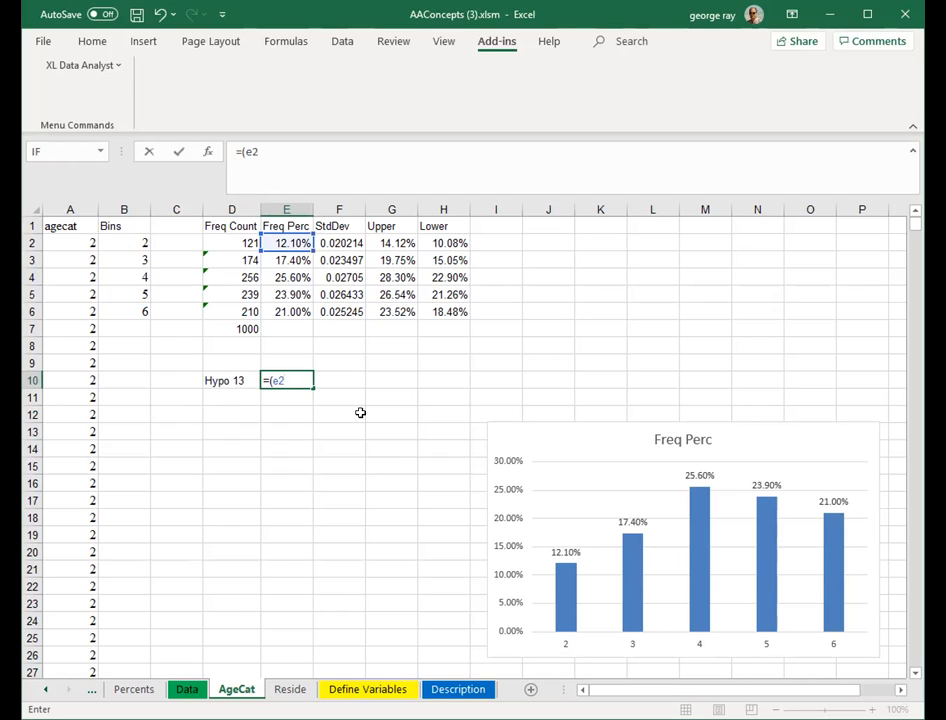
type("-.13)/sqrt((")
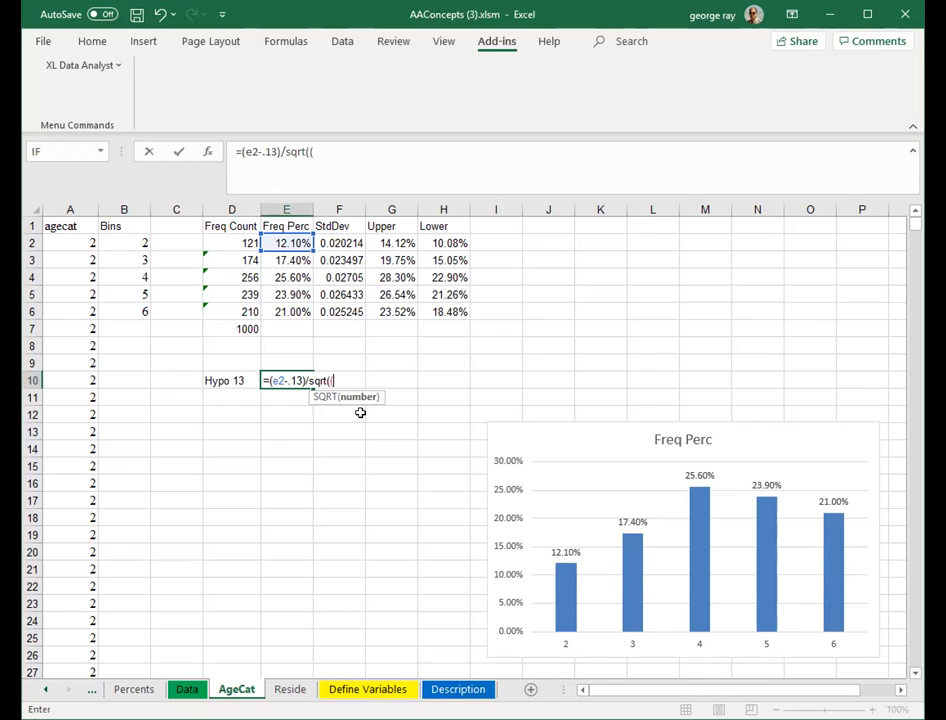
key("BackSpace")
type("p*(1-p)/1000)")
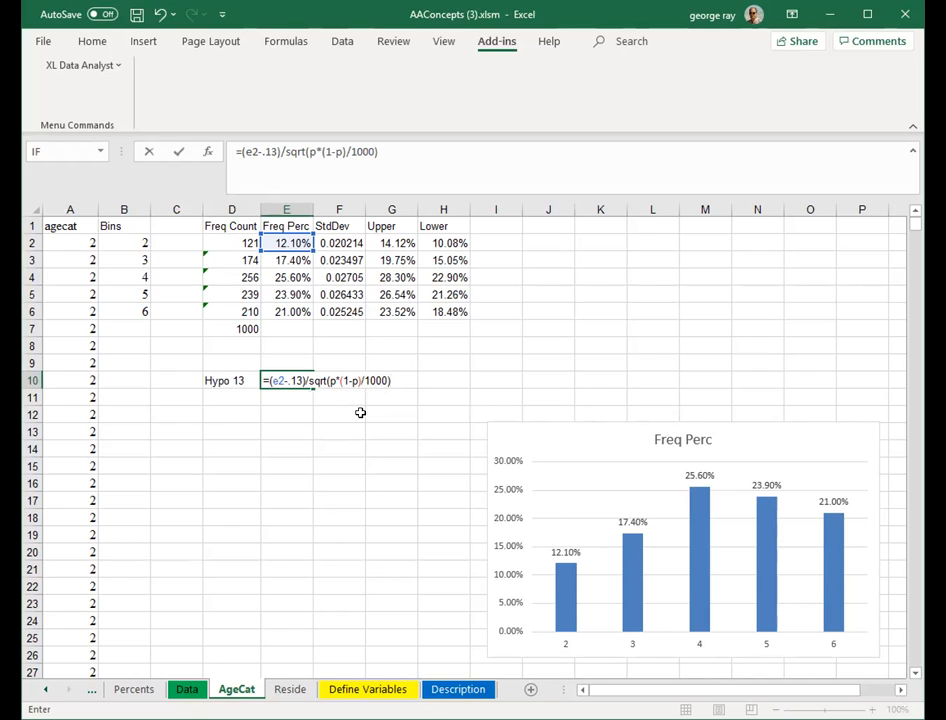
key("Return")
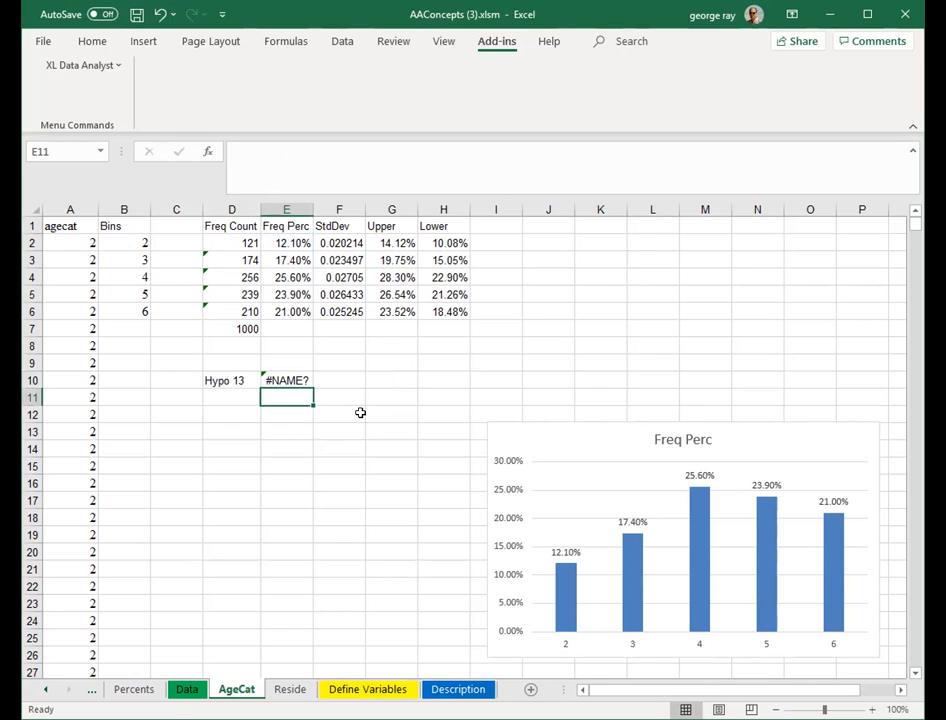
left_click(284, 378)
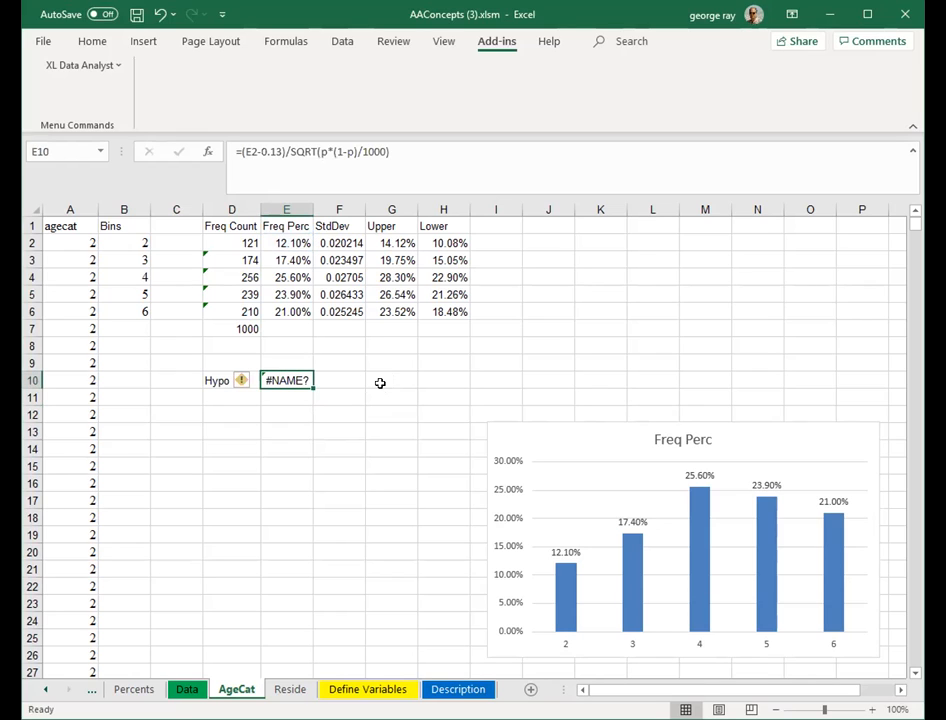
- Edit the E10 formula to use E2 in place of p, giving =(E2-0.13)/SQRT(E2*(1-E2)/1000)
left_click(324, 153)
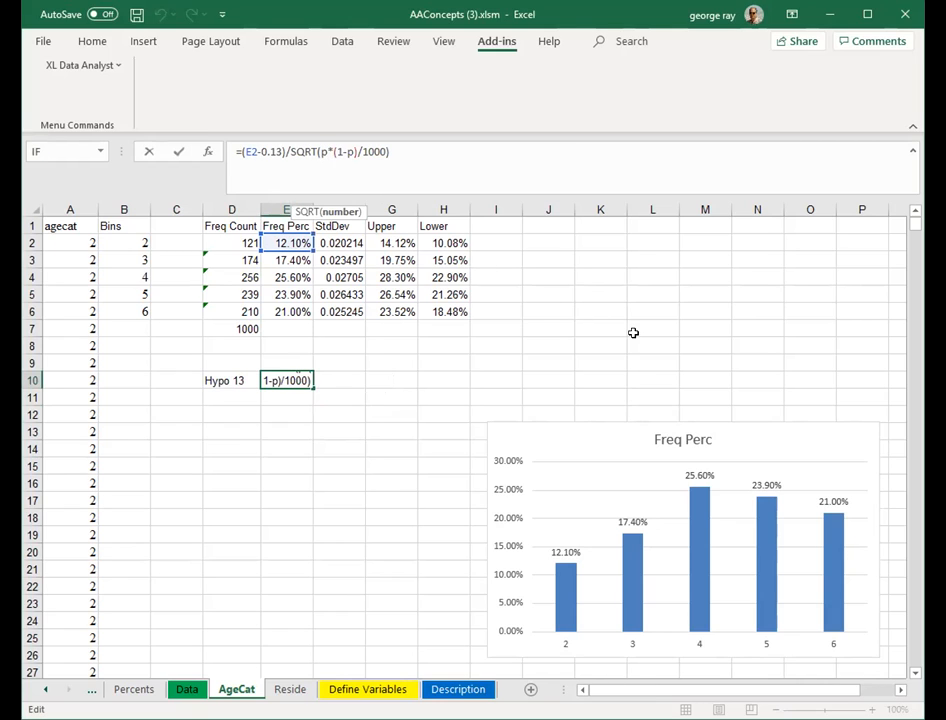
key("BackSpace")
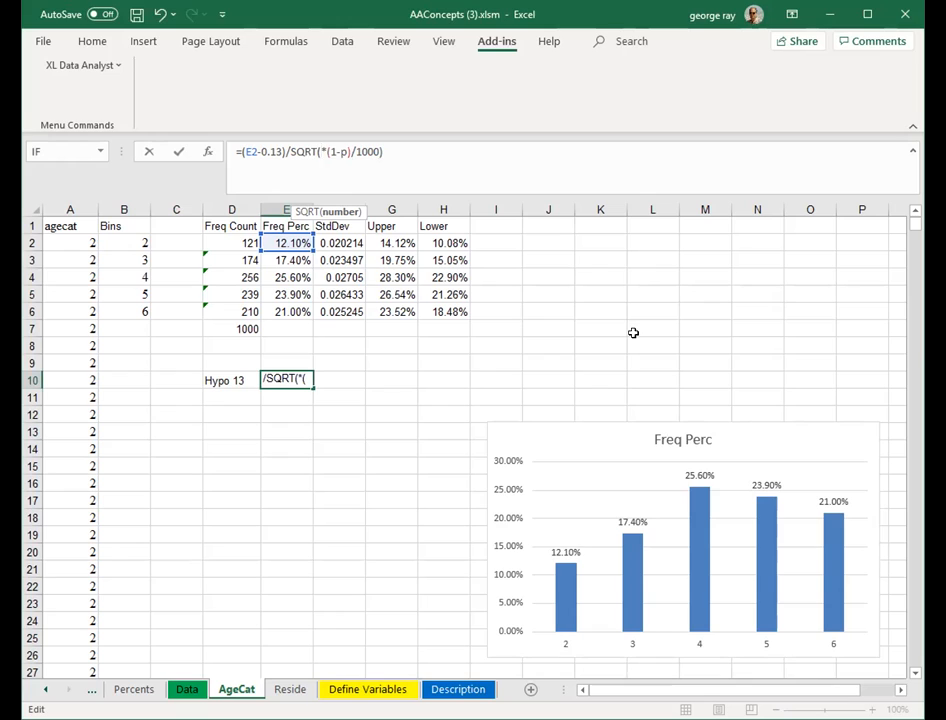
type("e2")
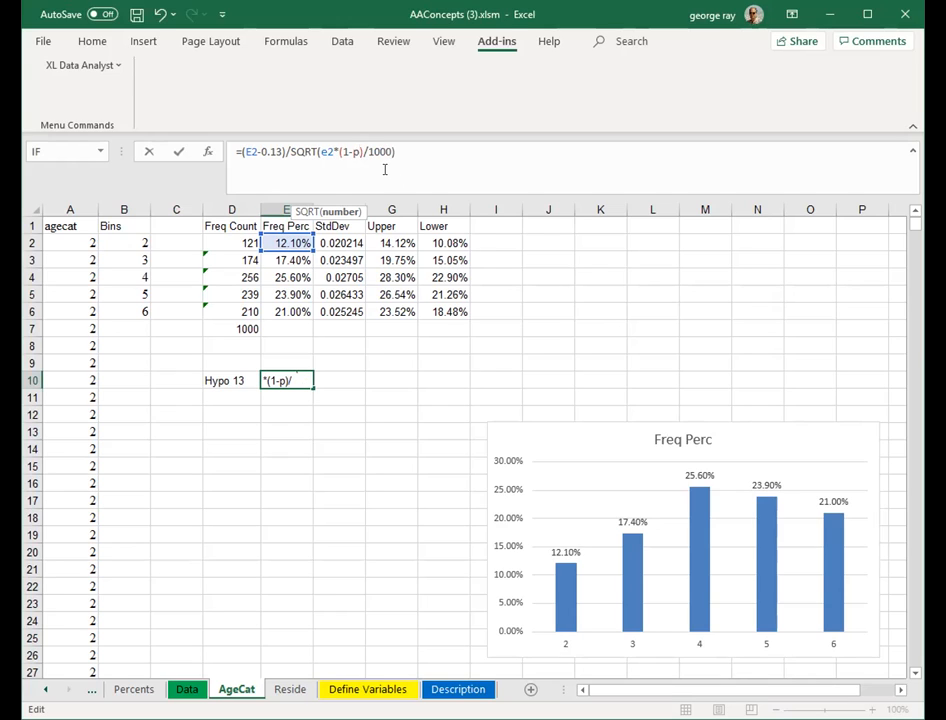
key("BackSpace")
type("e2")
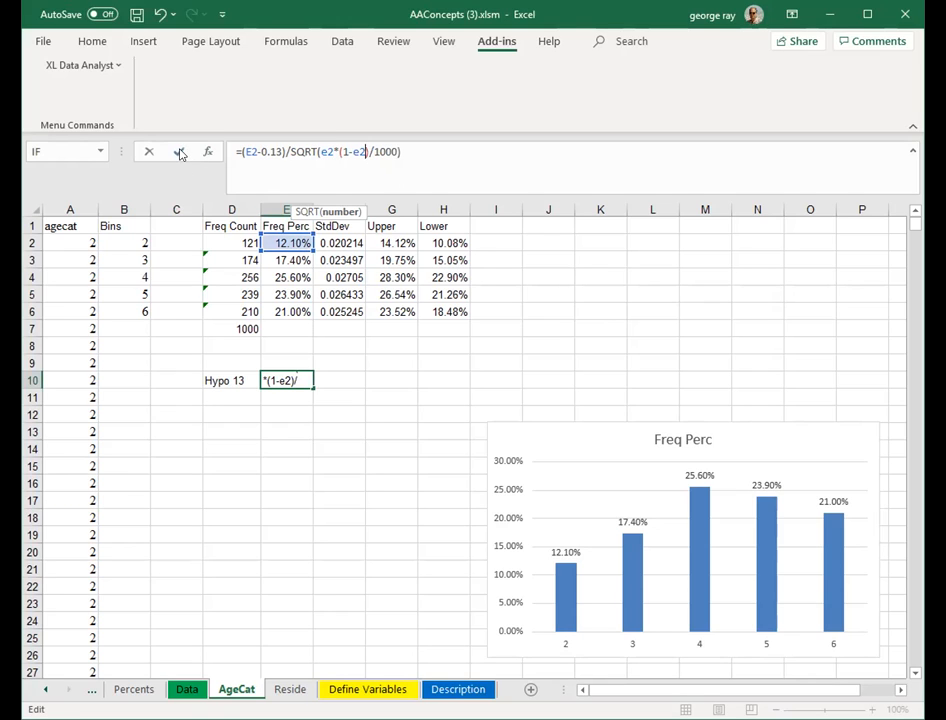
left_click(178, 152)
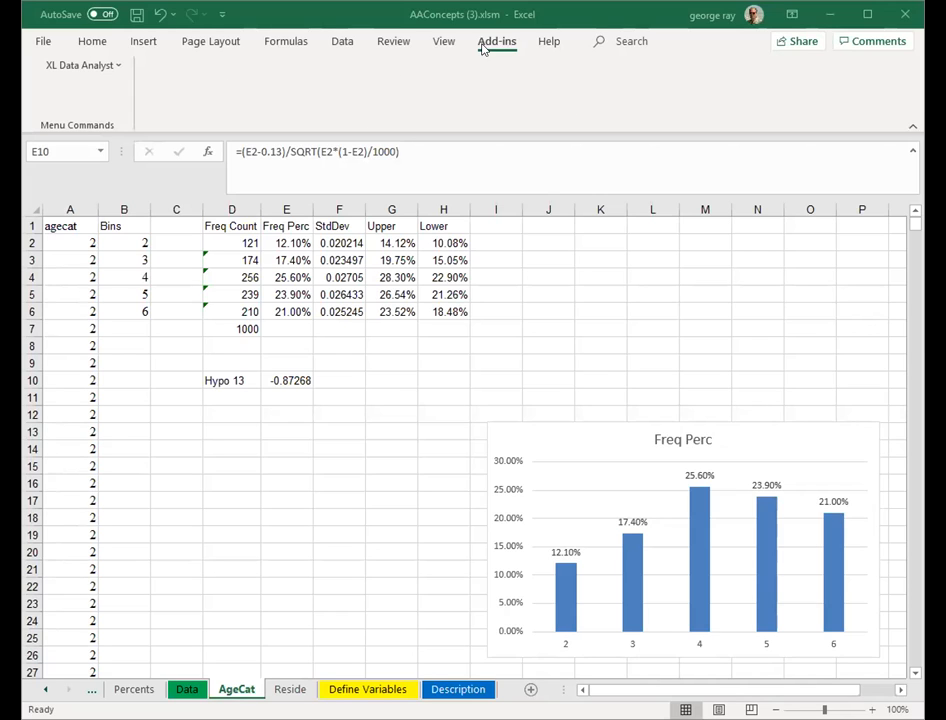
- Run the XL Data Analyst percentage hypothesis test on Age category, 18 to 24, with a hypothesized percent of 13, and inspect the t or z value
left_click(117, 66)
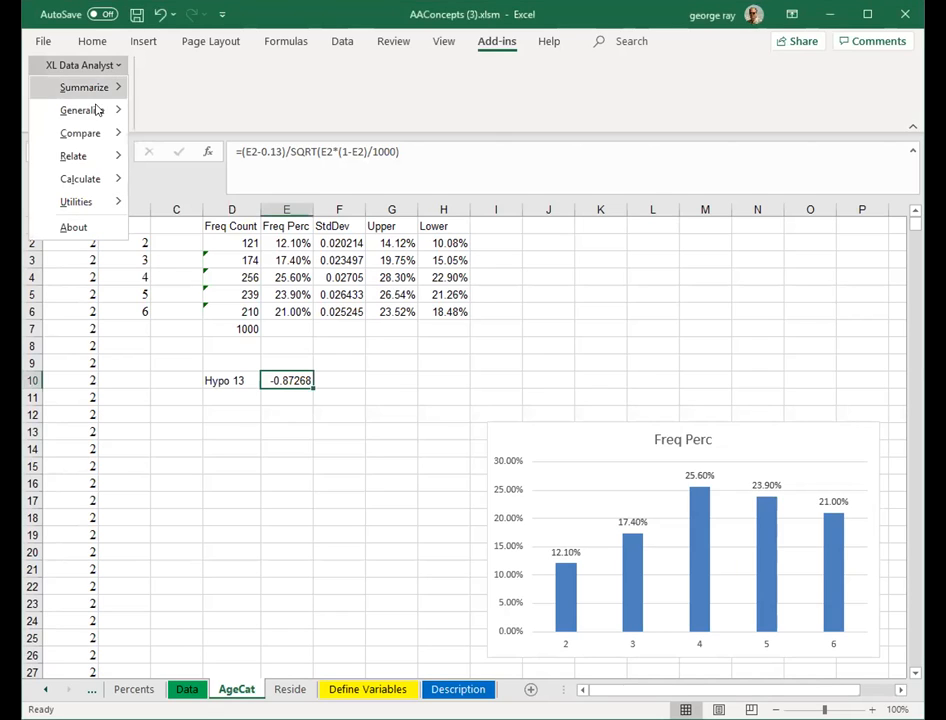
mouse_move(96, 110)
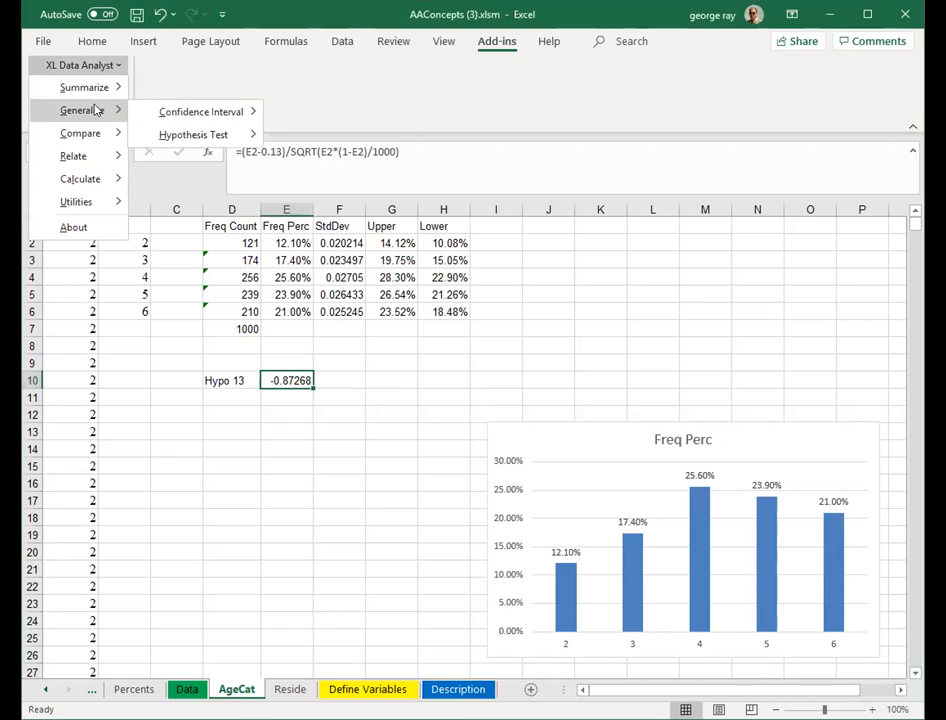
mouse_move(189, 138)
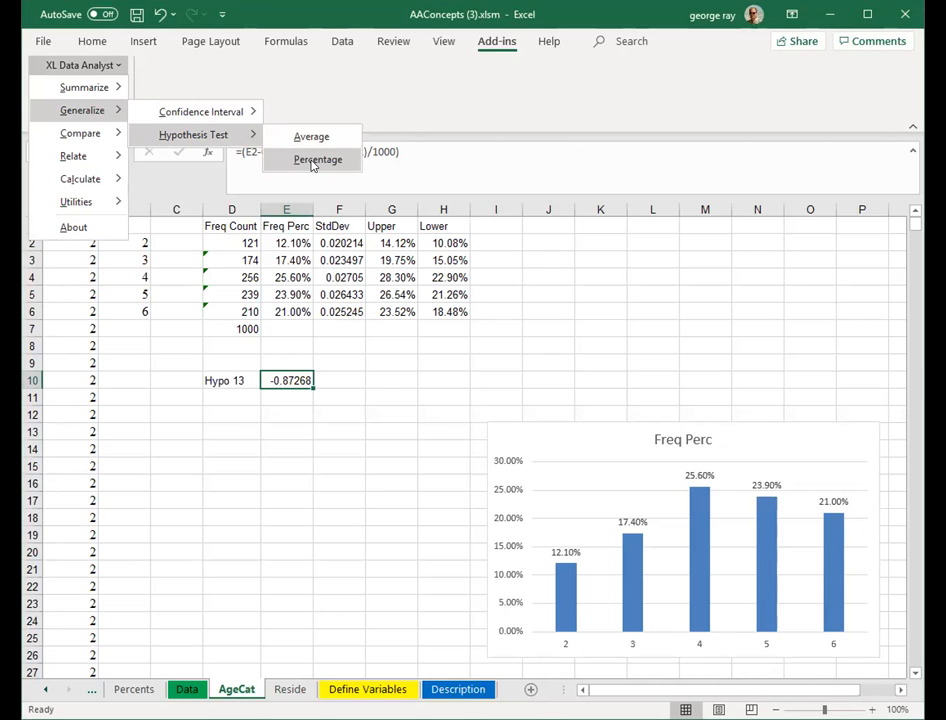
left_click(313, 163)
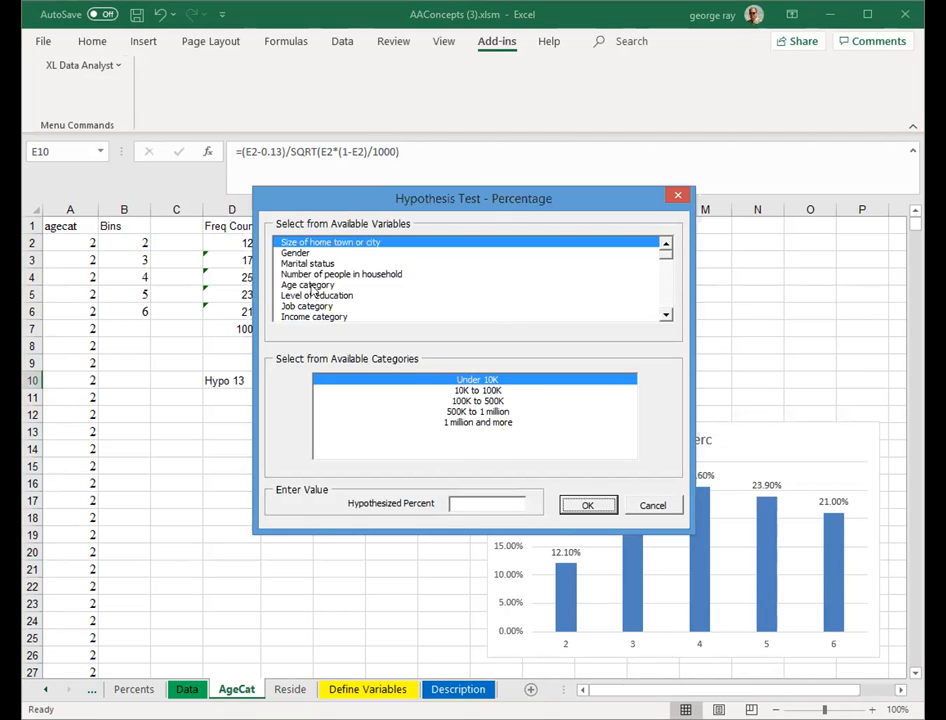
left_click(390, 285)
left_click(445, 390)
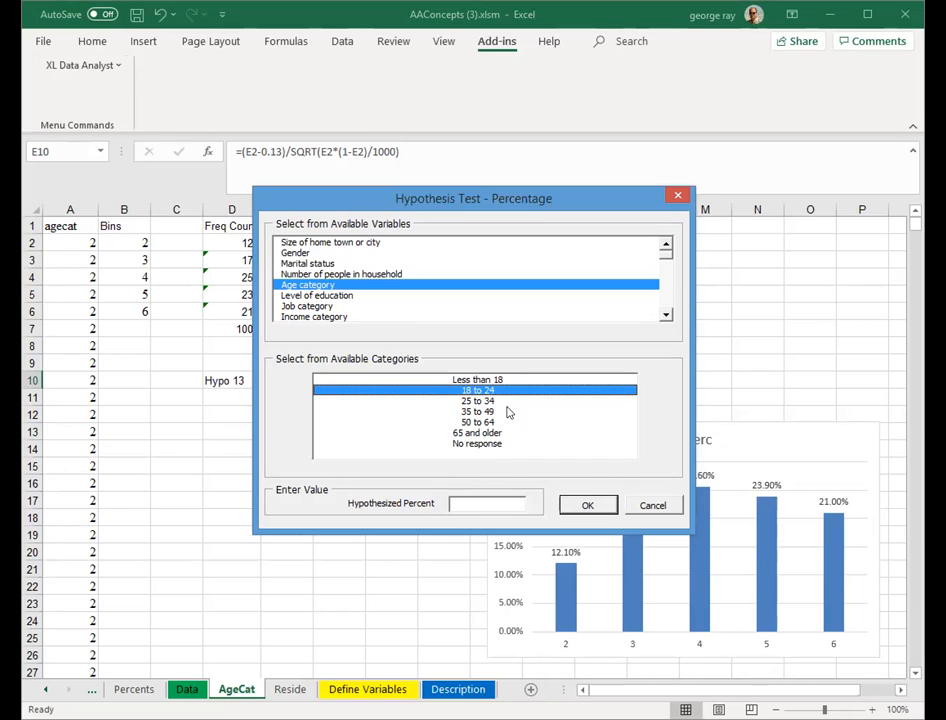
left_click(481, 501)
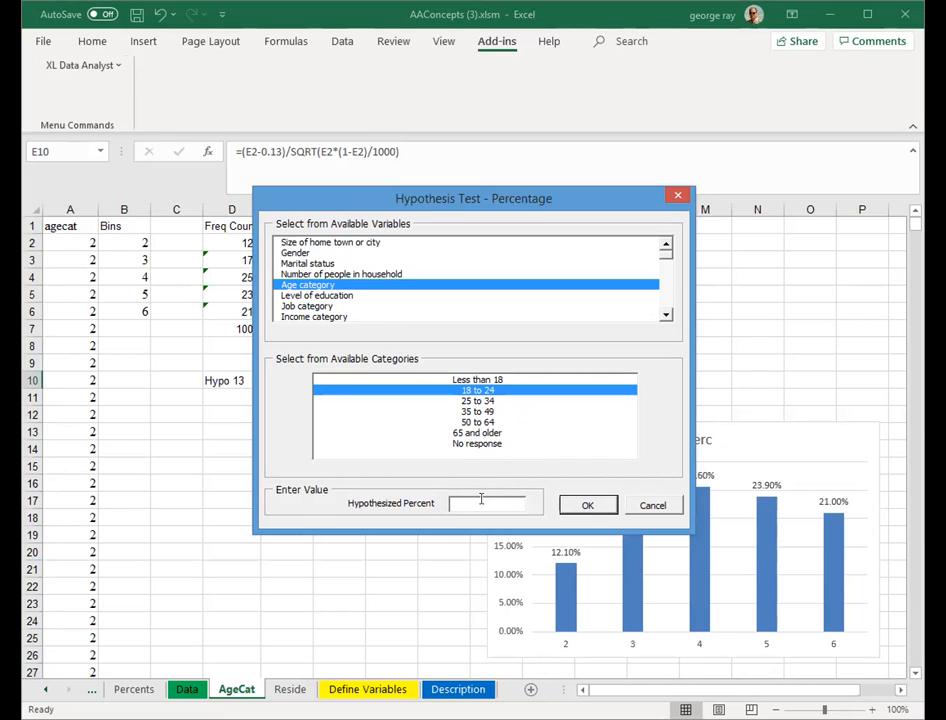
type("13")
left_click(589, 507)
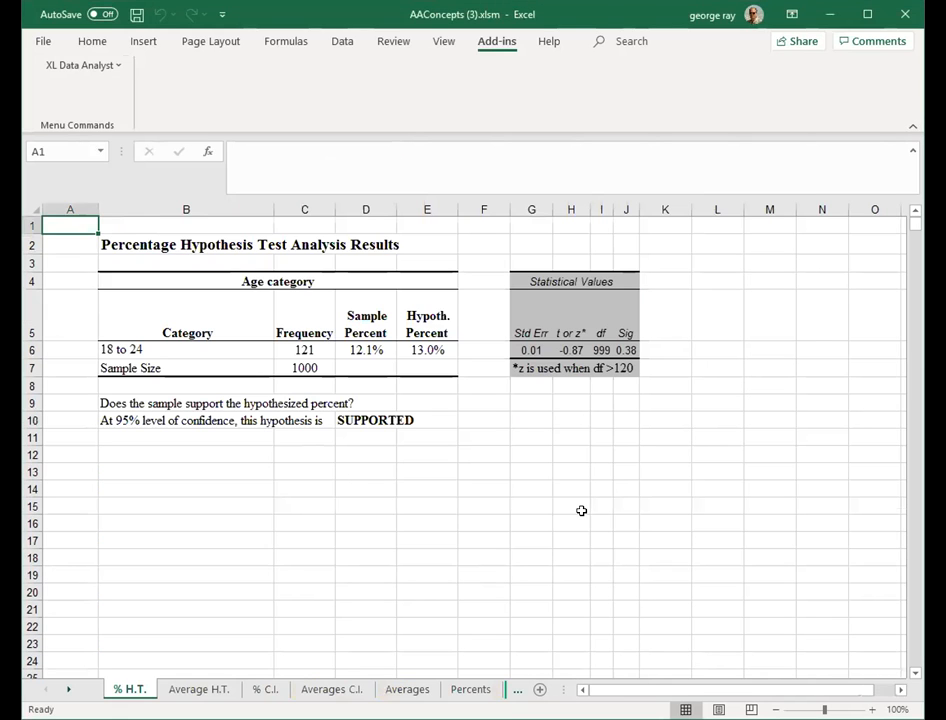
left_click(581, 511)
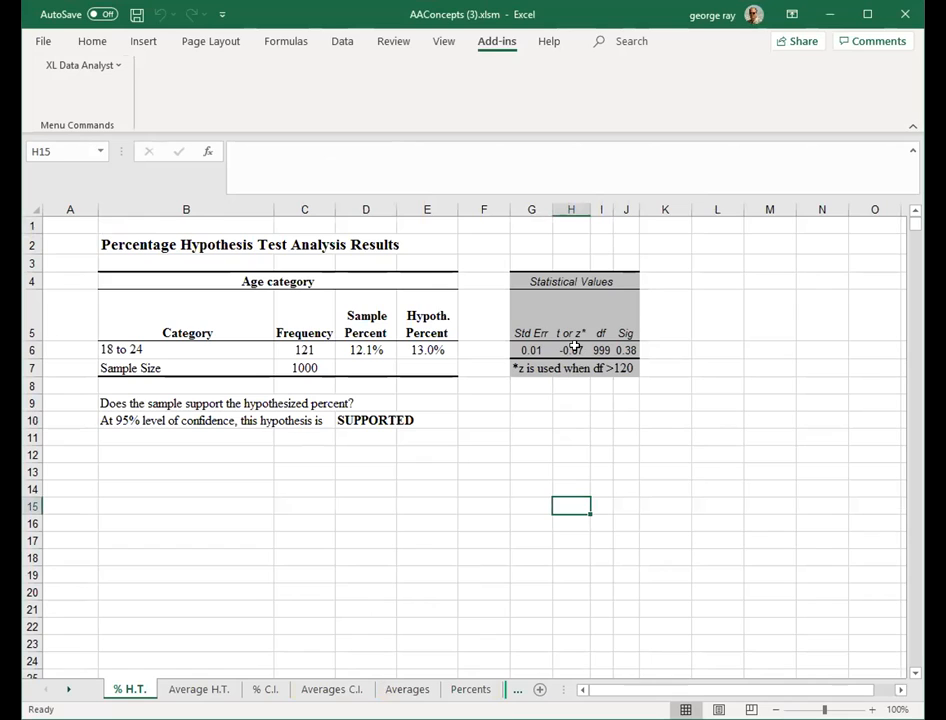
left_click(571, 350)
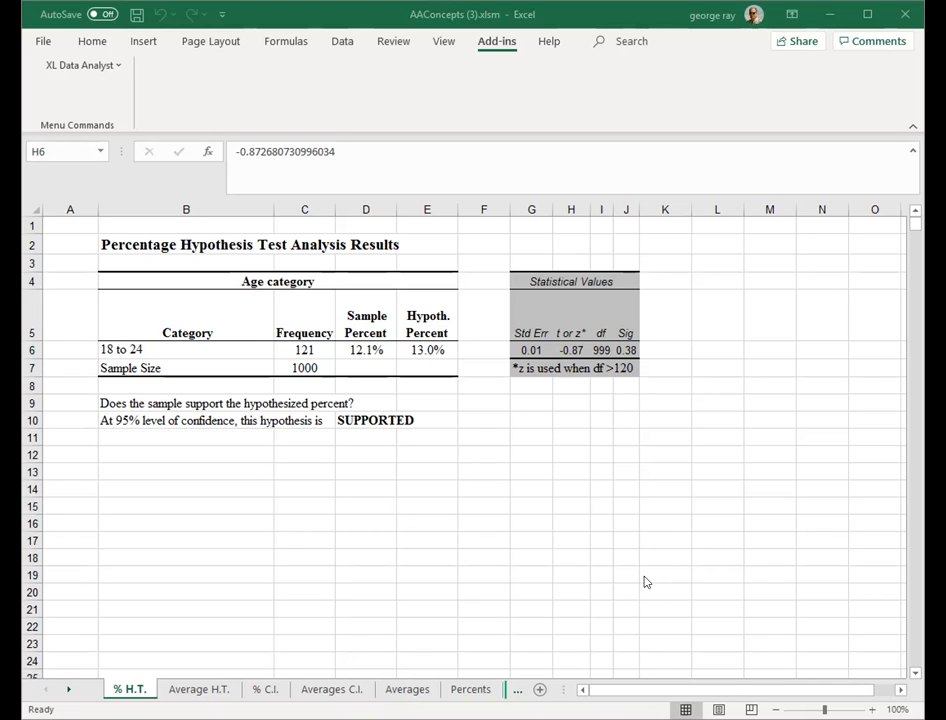
- Insert a new worksheet and rename it 2 Group
left_click(540, 691)
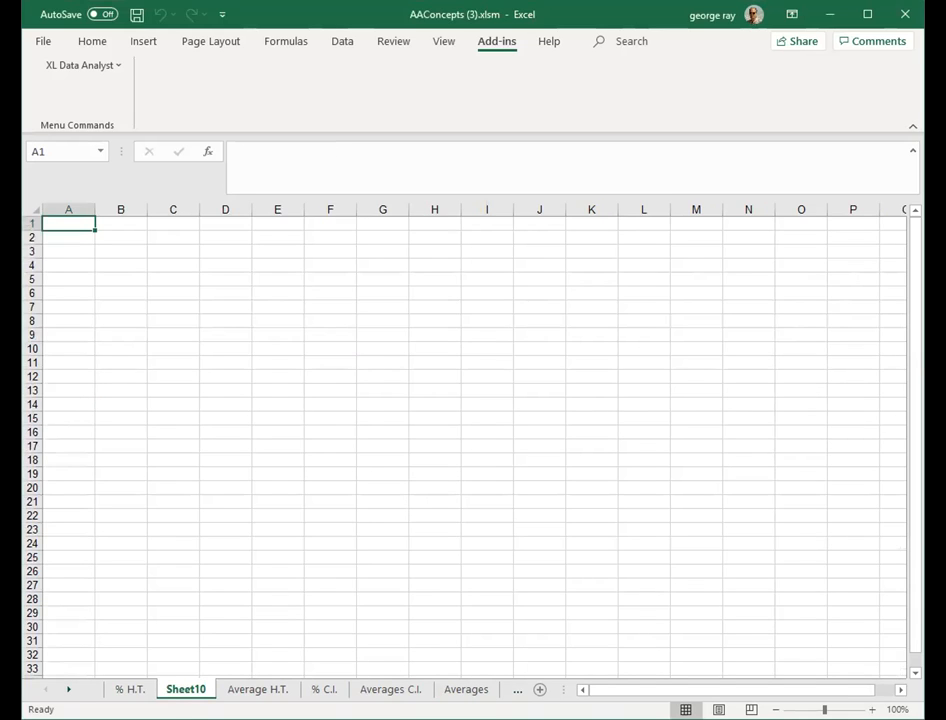
double_click(190, 691)
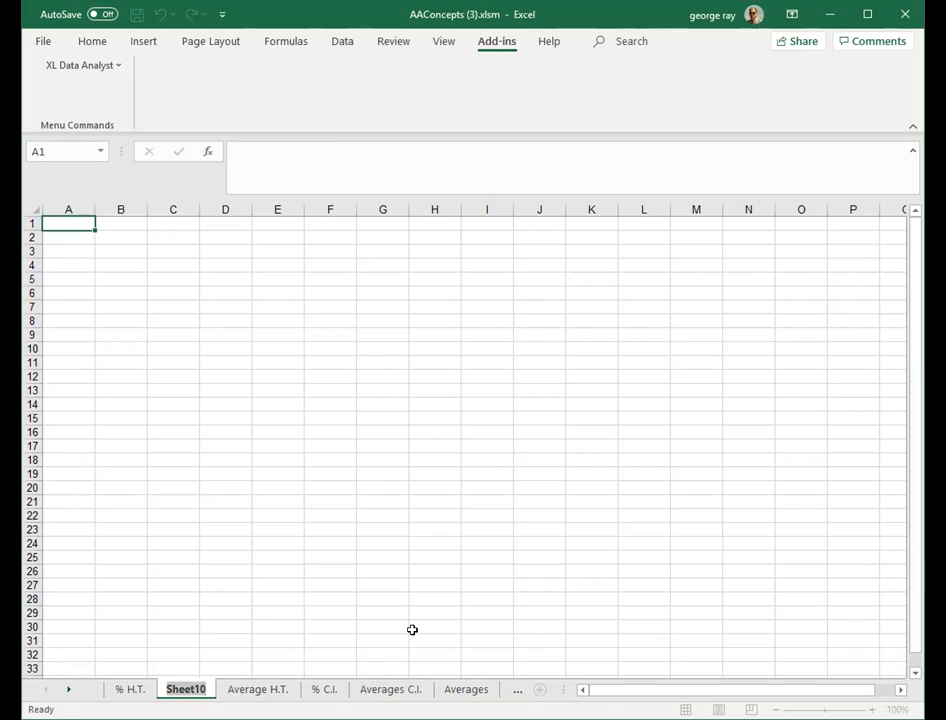
type("2 Group")
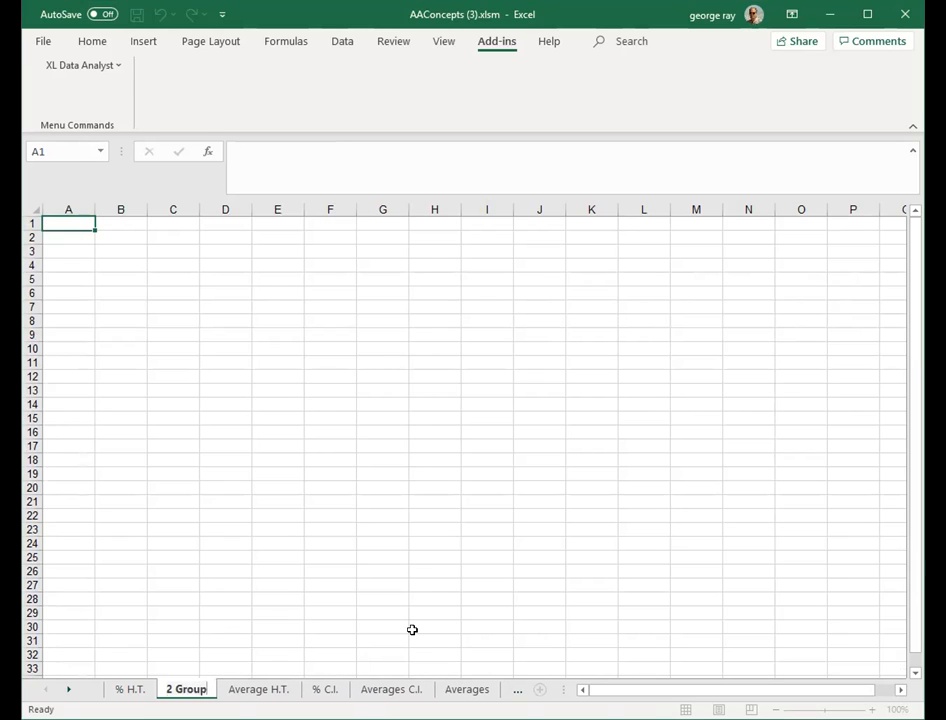
left_click(372, 540)
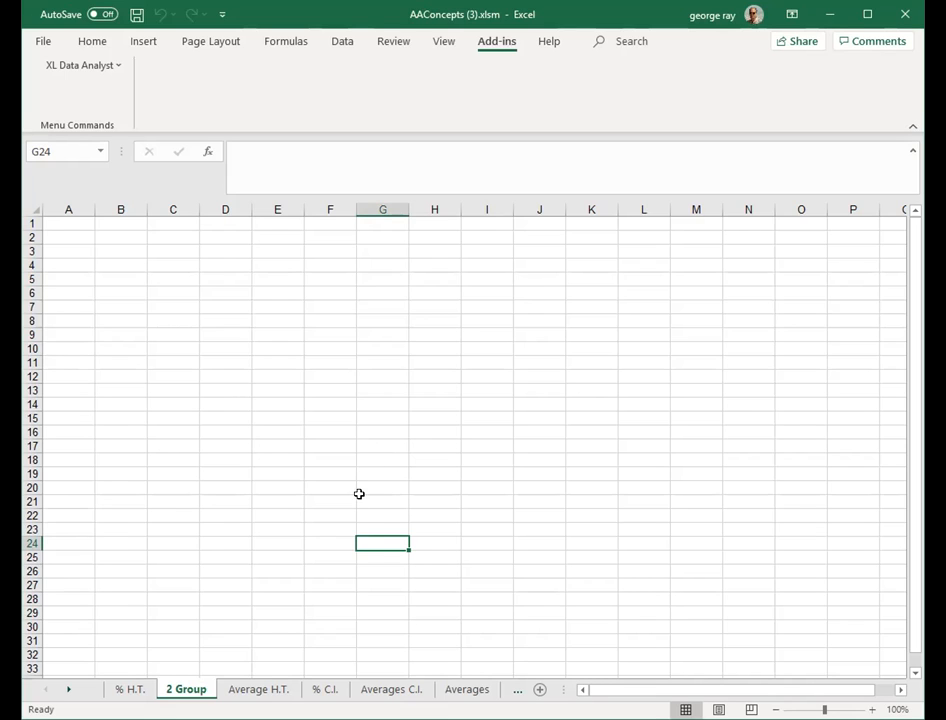
- On the Data sheet, copy the entire gender column
left_click(68, 690)
left_click(68, 690)
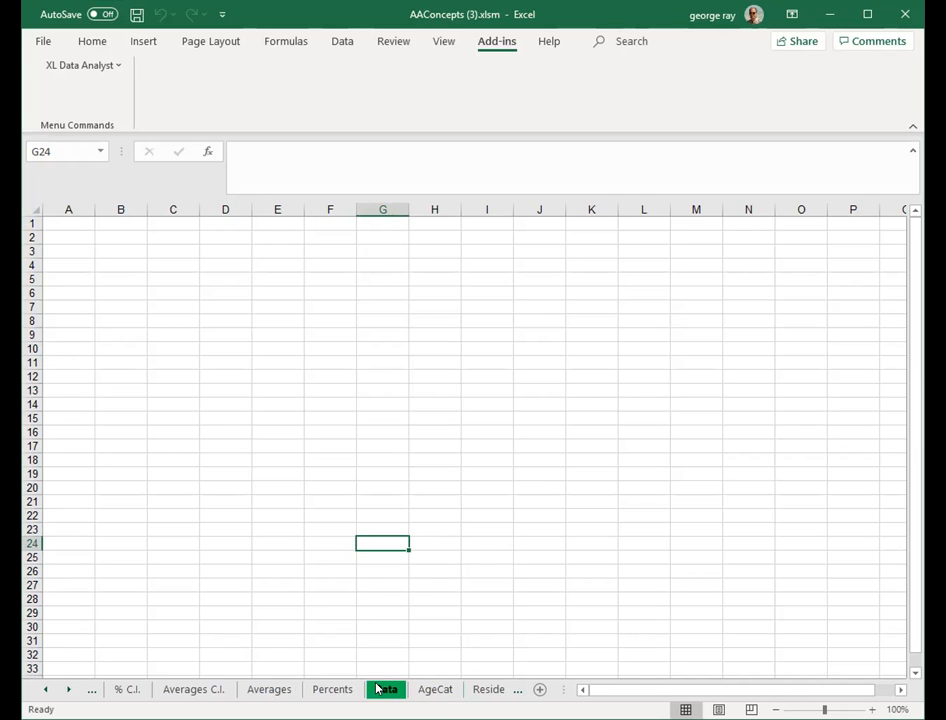
left_click(380, 689)
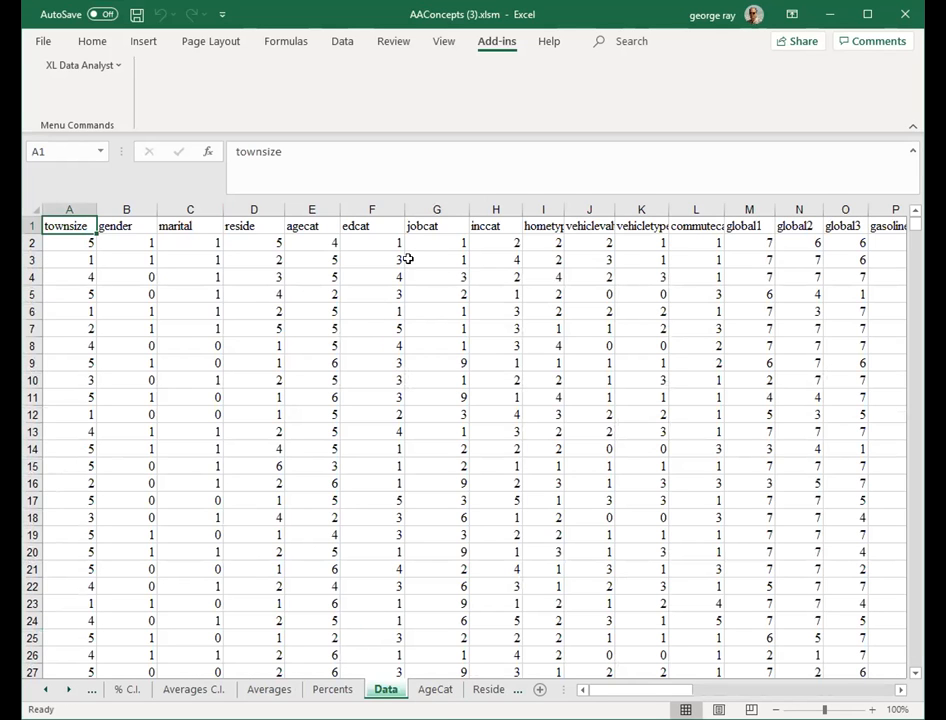
left_click(126, 209)
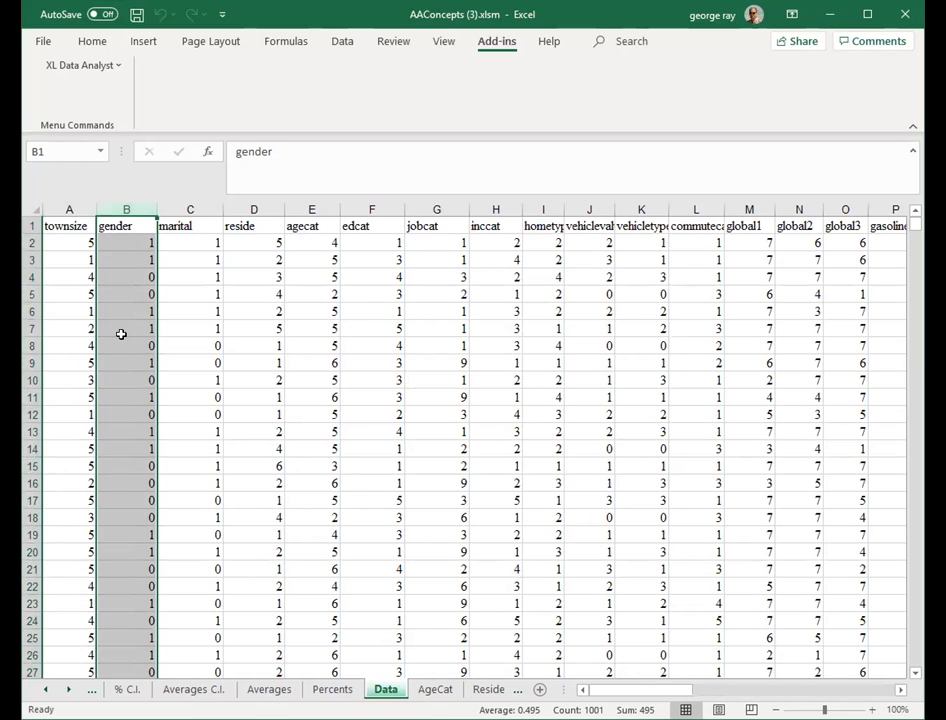
key("ctrl+c")
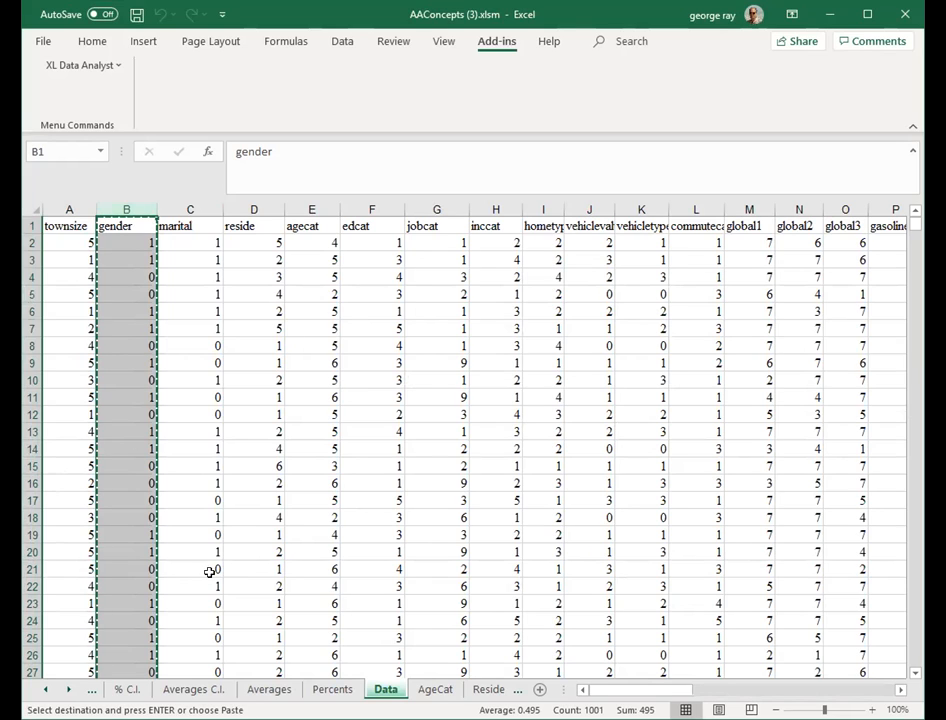
- Paste the gender column into cell A1 of the 2 Group sheet and save the workbook
left_click(43, 690)
left_click(43, 690)
left_click(43, 690)
left_click(186, 690)
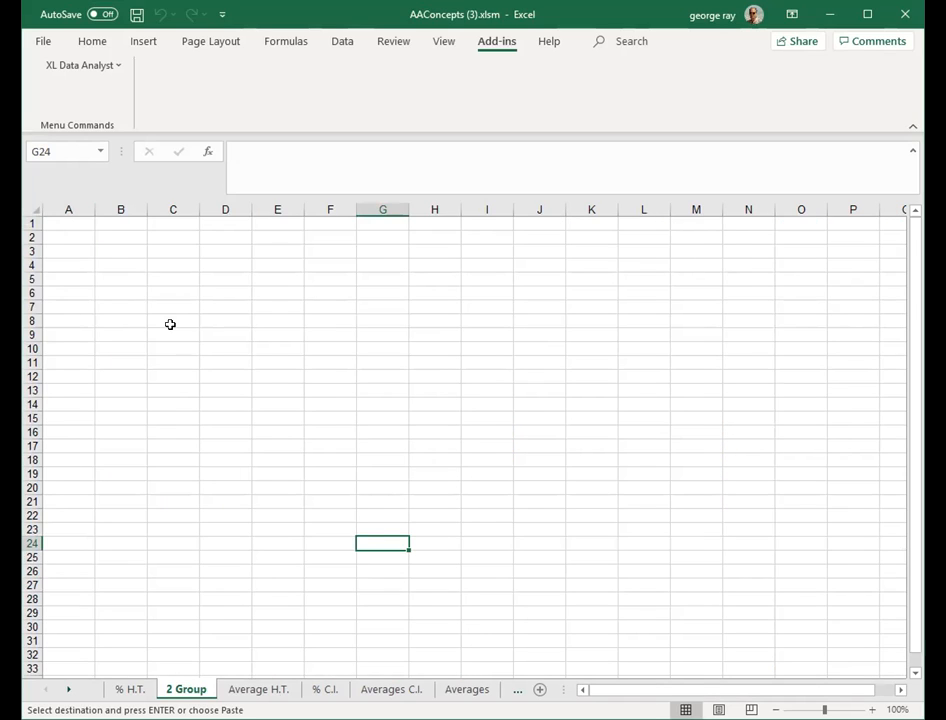
left_click(59, 221)
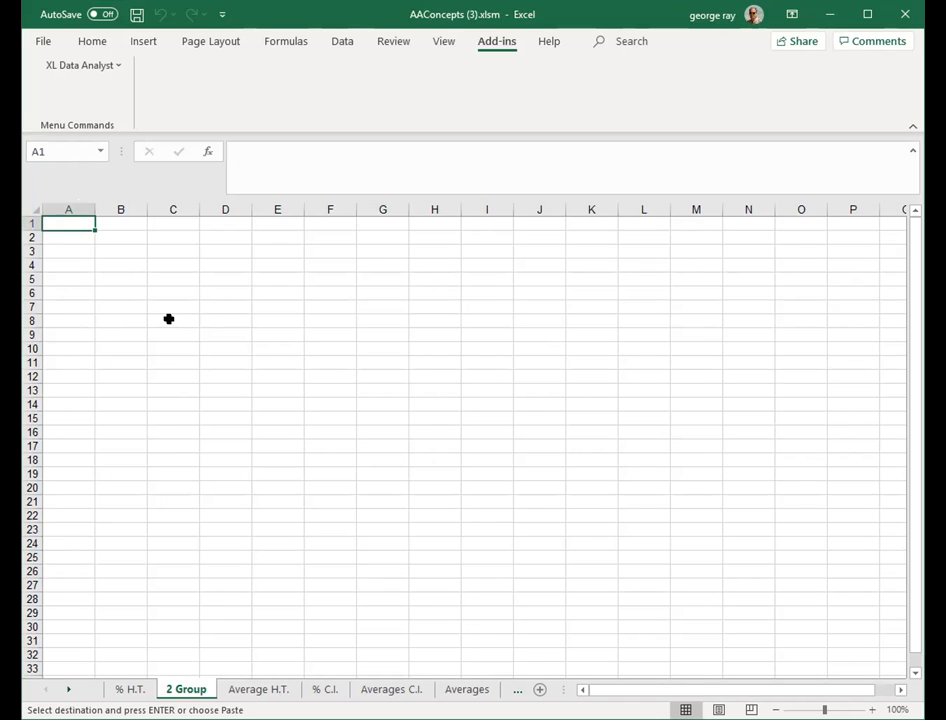
key("ctrl+v")
left_click(276, 341)
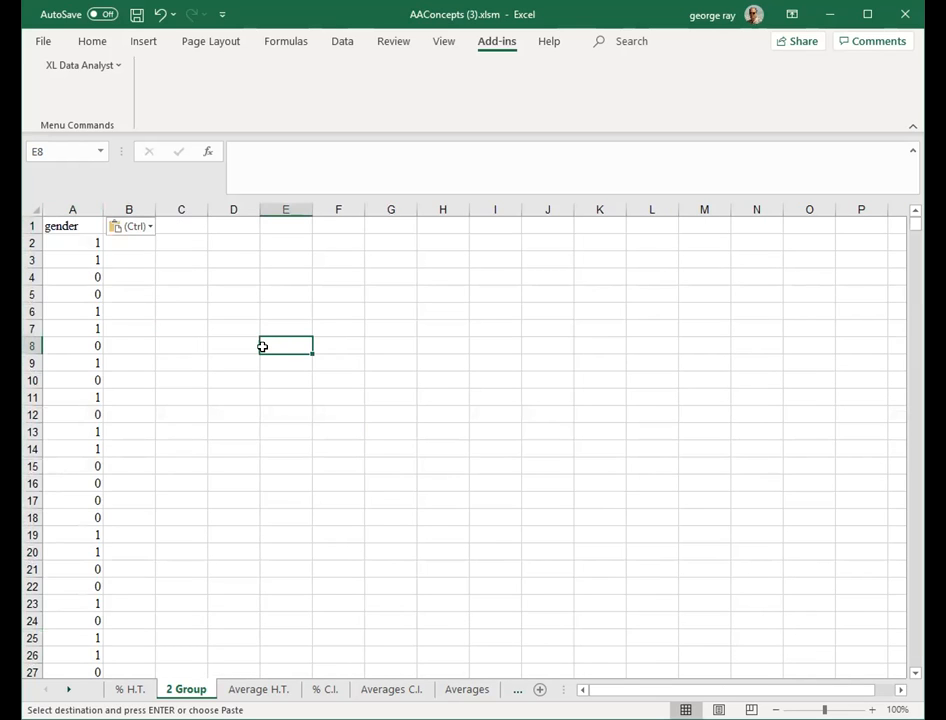
left_click(134, 14)
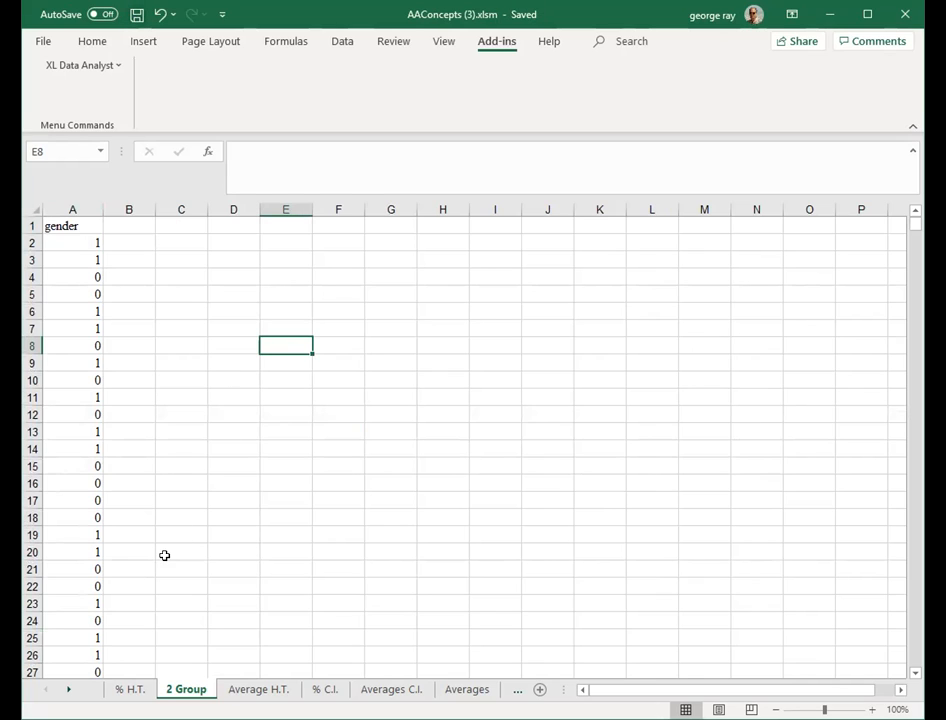
- On the Data sheet, select and copy the cyclepref column data from its header downward
left_click(68, 690)
left_click(68, 690)
left_click(68, 690)
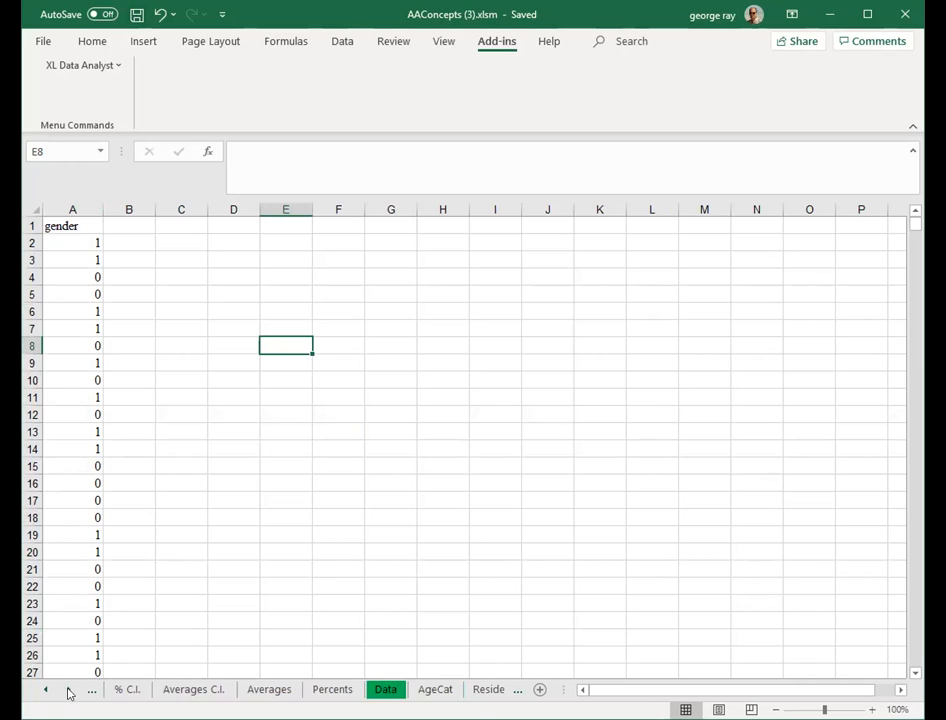
left_click(386, 690)
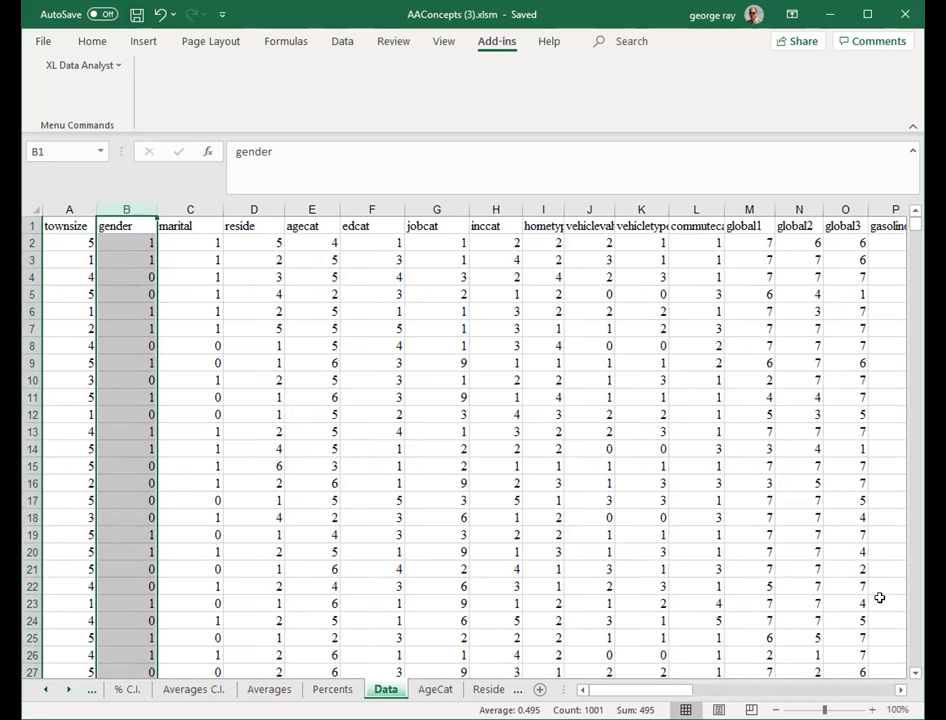
left_click(892, 687)
left_click(892, 687)
left_click(892, 687)
left_click(582, 689)
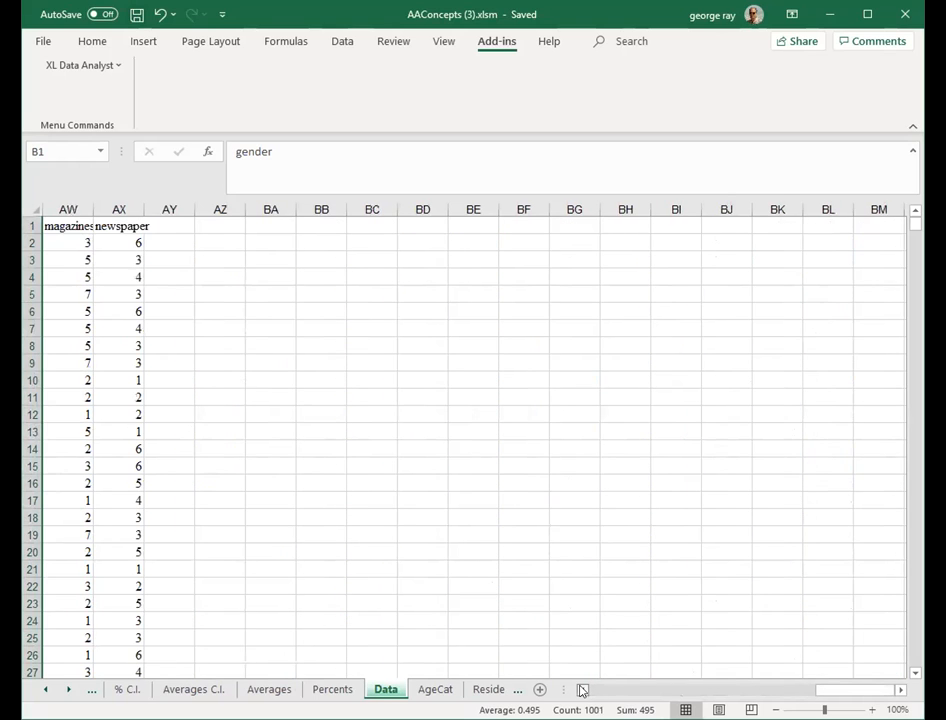
left_click(582, 689)
left_click(582, 689)
left_click(582, 689)
left_click(581, 689)
left_click(581, 689)
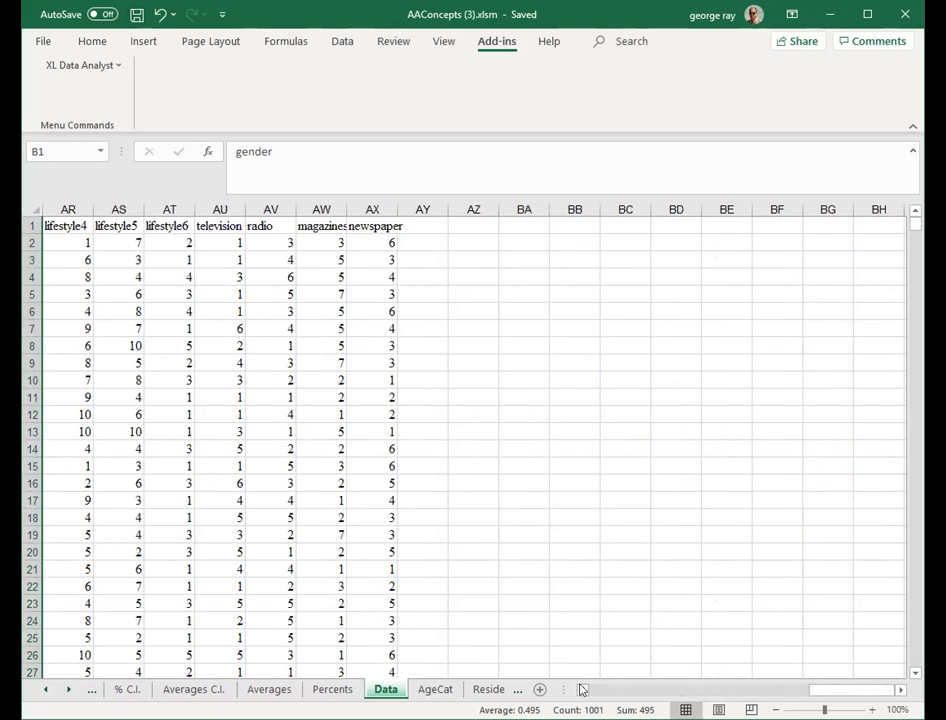
left_click(581, 689)
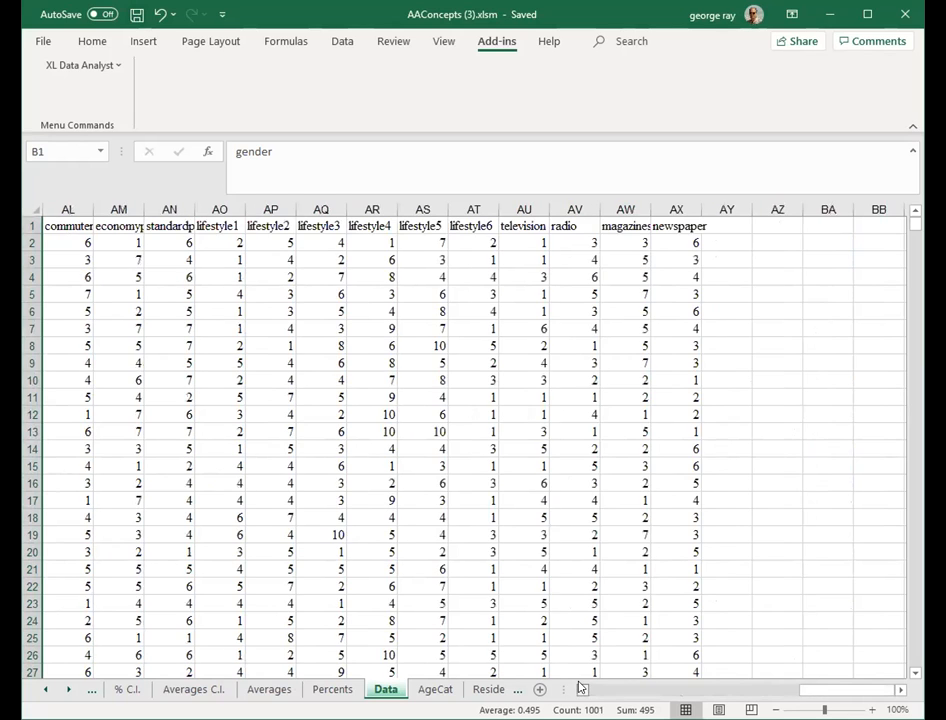
left_click(581, 689)
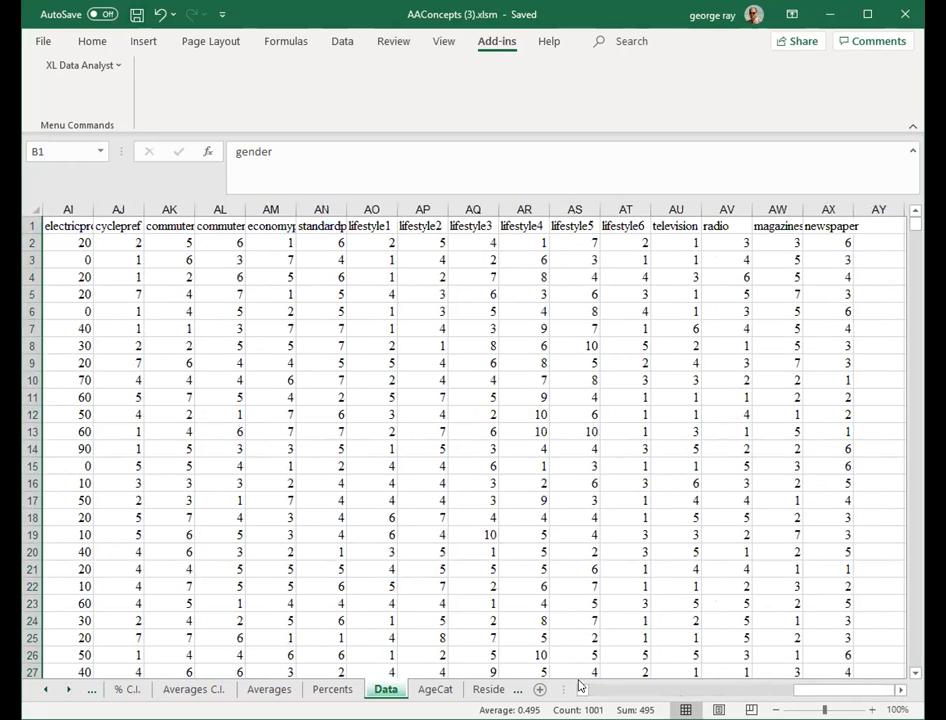
left_click(130, 227)
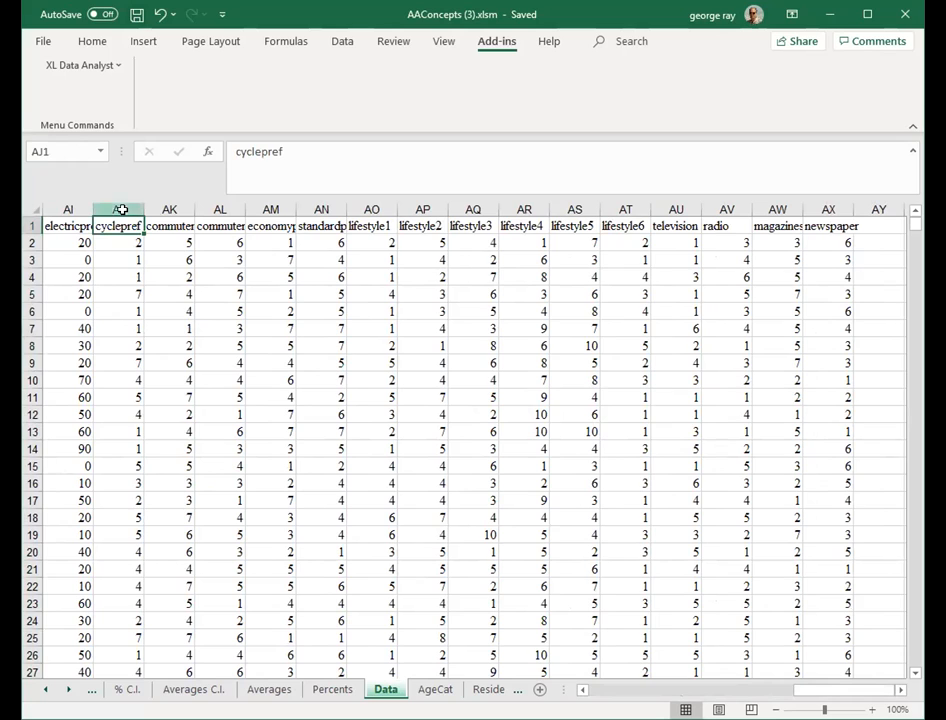
key("ctrl+shift+Down")
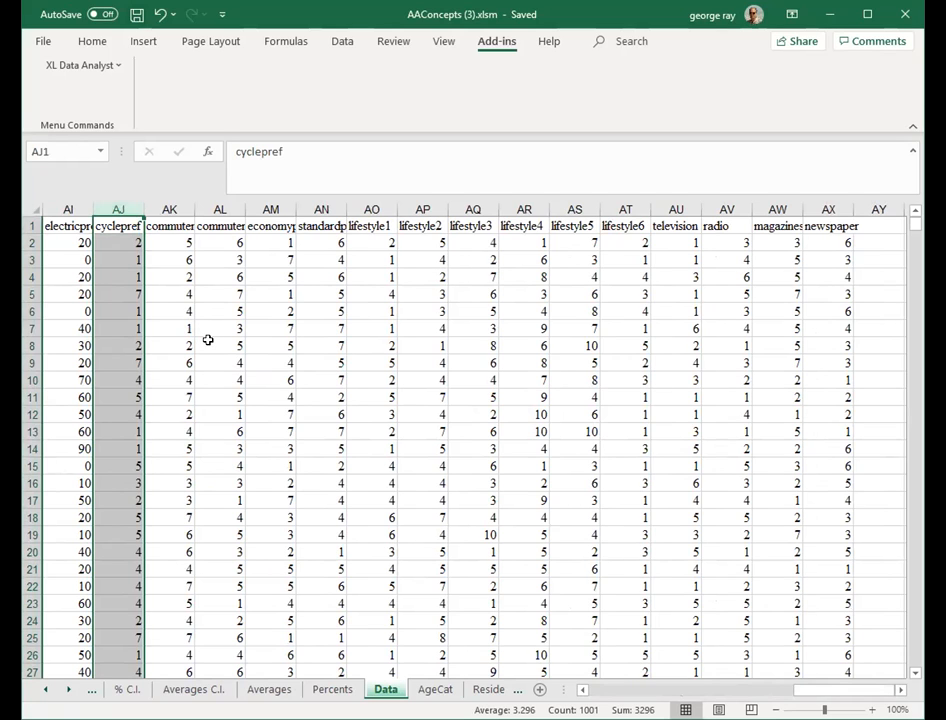
key("ctrl+c")
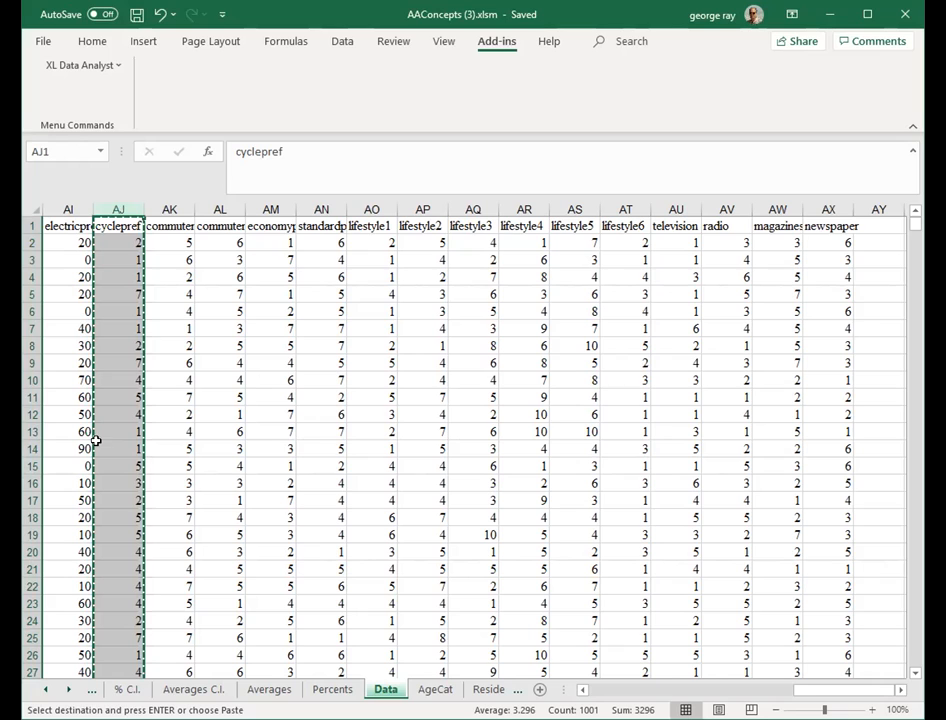
- Paste the cyclepref column into cell B1 of the 2 Group sheet and save the workbook
left_click(44, 690)
left_click(44, 690)
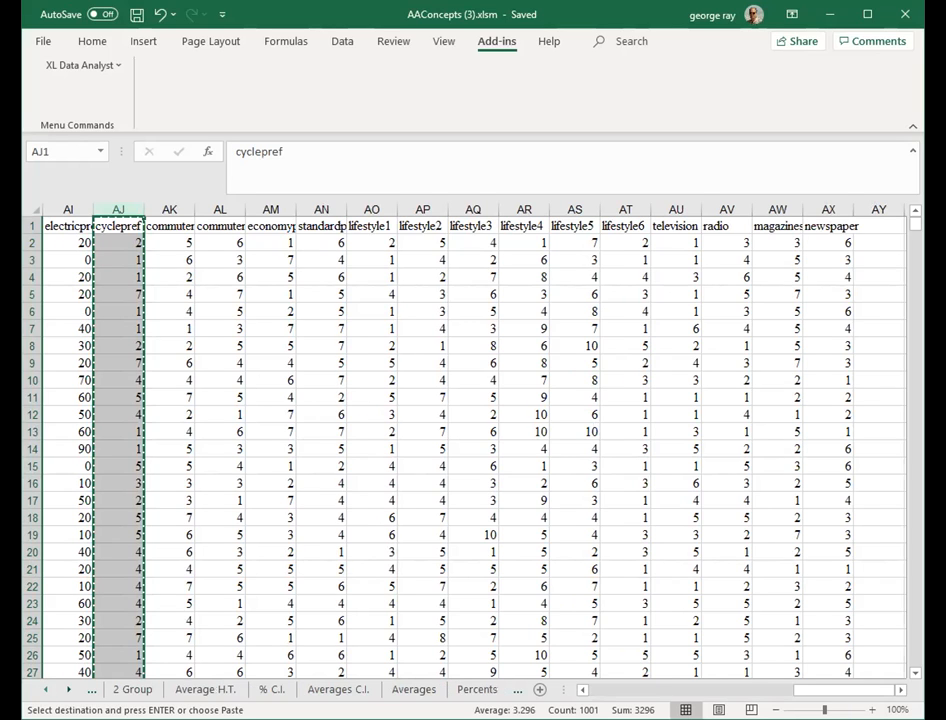
left_click(132, 689)
left_click(130, 228)
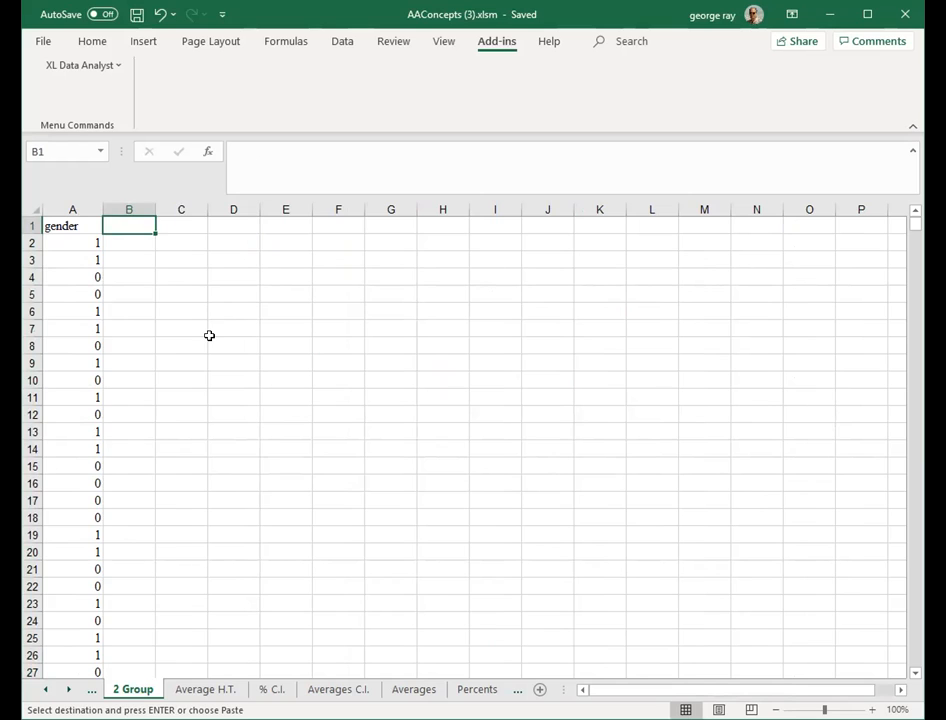
key("ctrl+v")
left_click(367, 361)
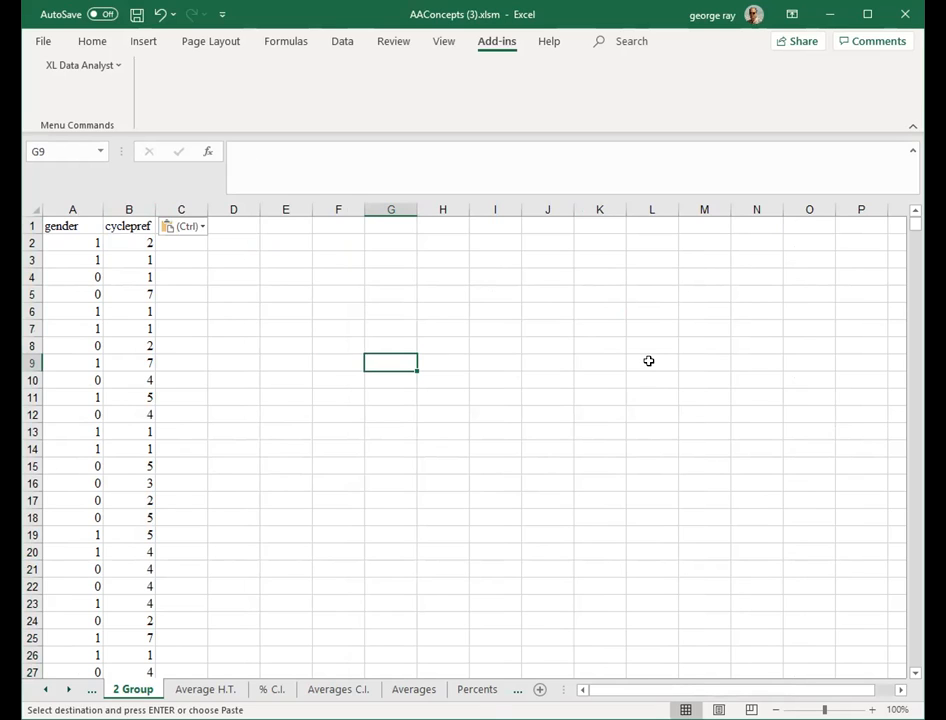
left_click(135, 305)
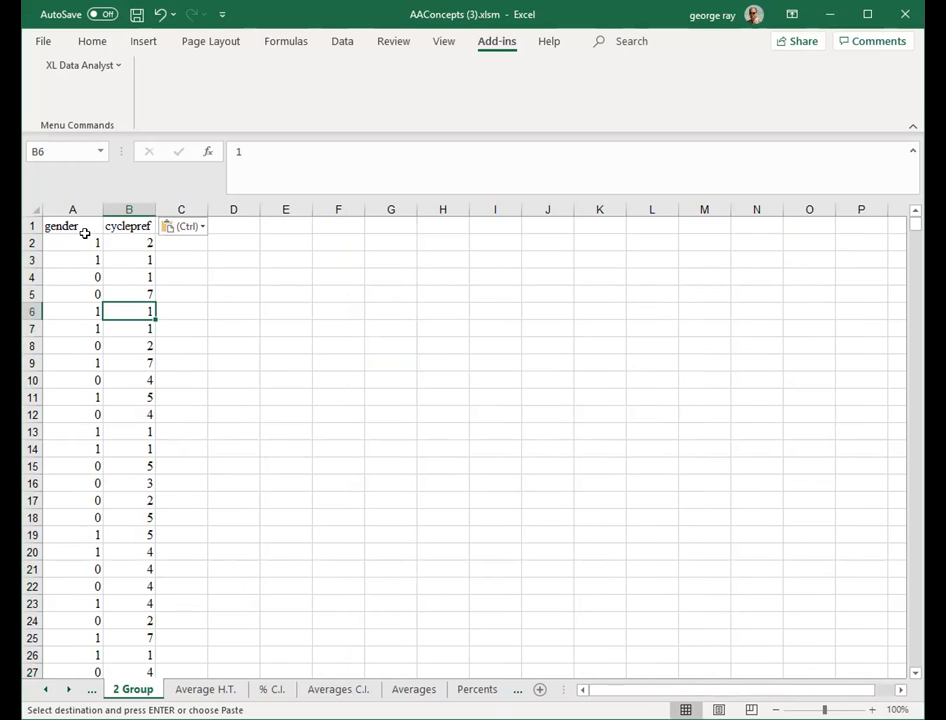
left_click(136, 14)
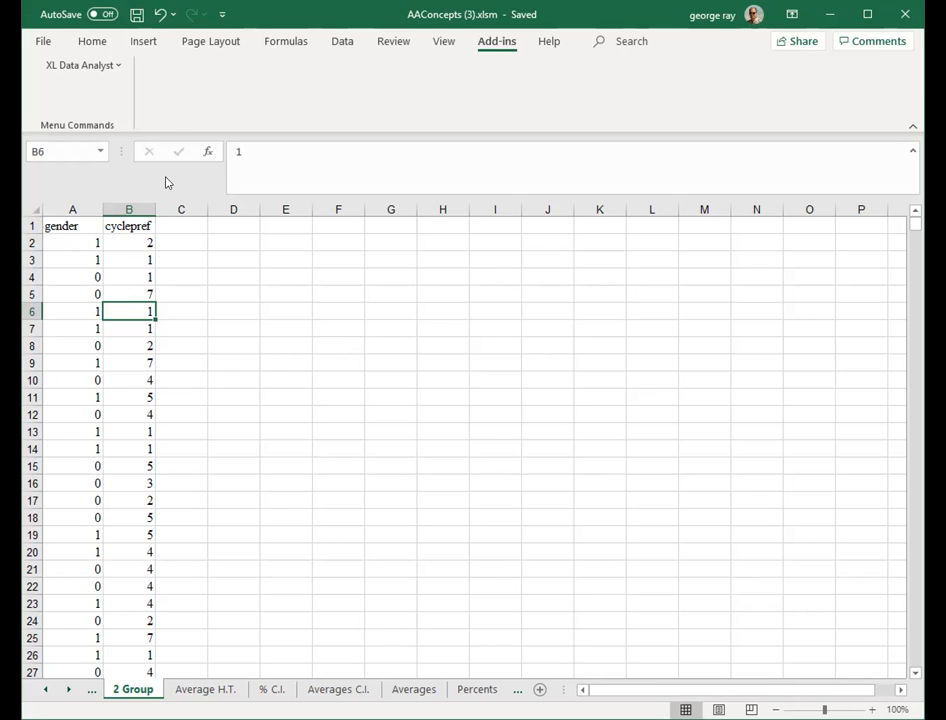
- Insert a PivotTable from the range A1:B1001, placed on the existing 2 Group sheet at cell E2
left_click(146, 42)
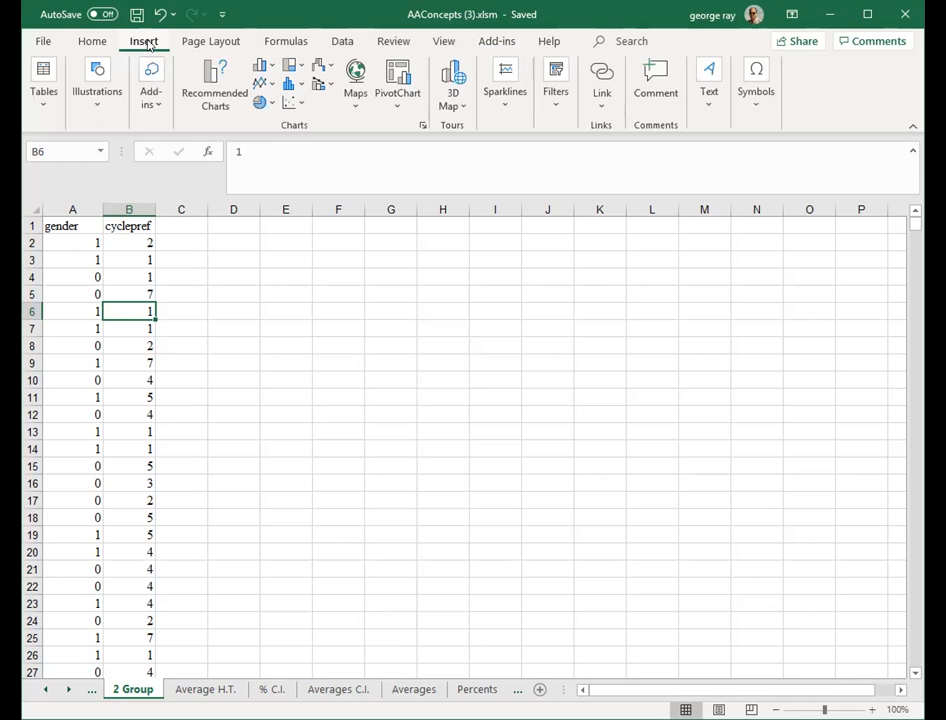
left_click(44, 100)
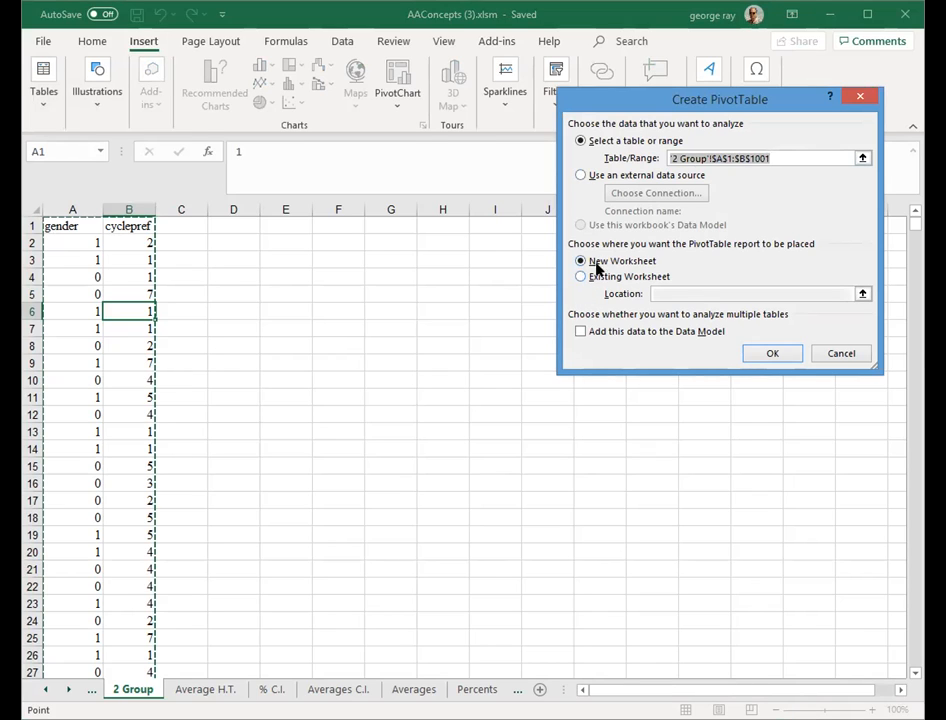
left_click(580, 278)
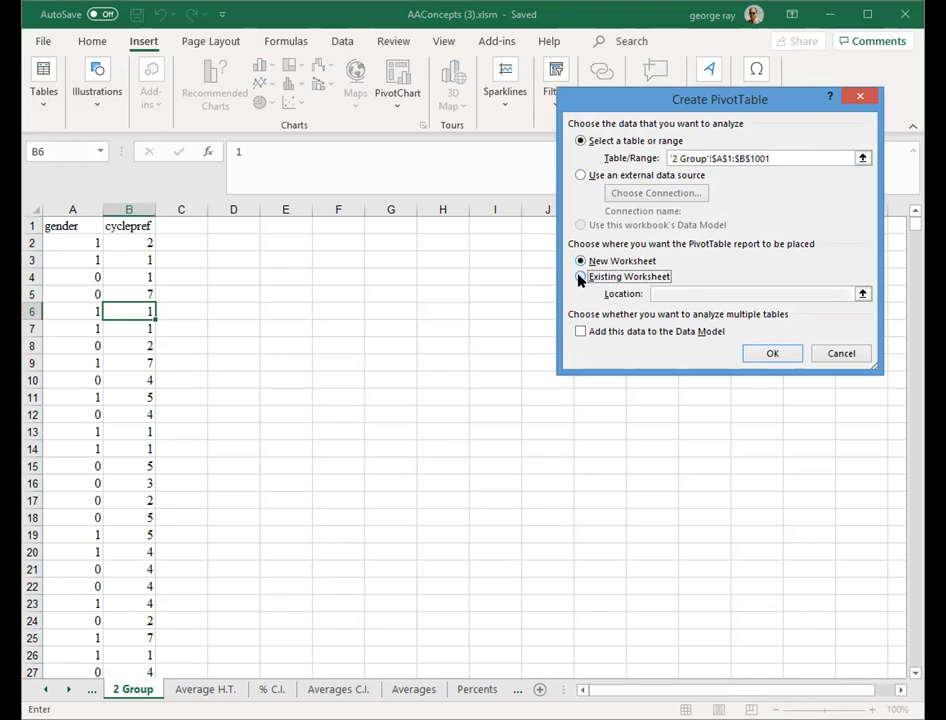
left_click(659, 293)
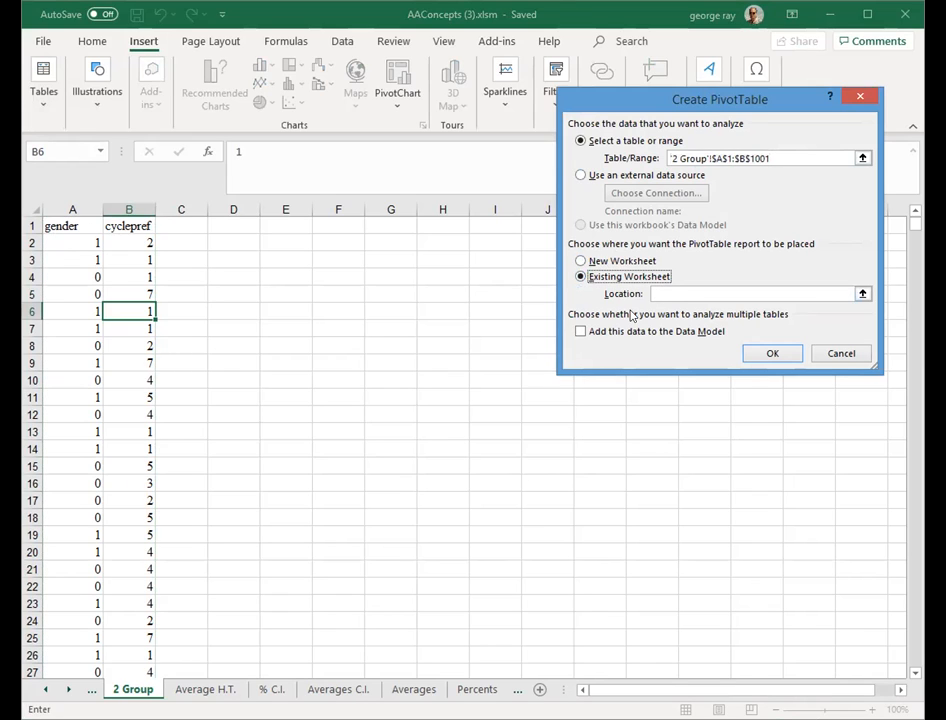
left_click(285, 242)
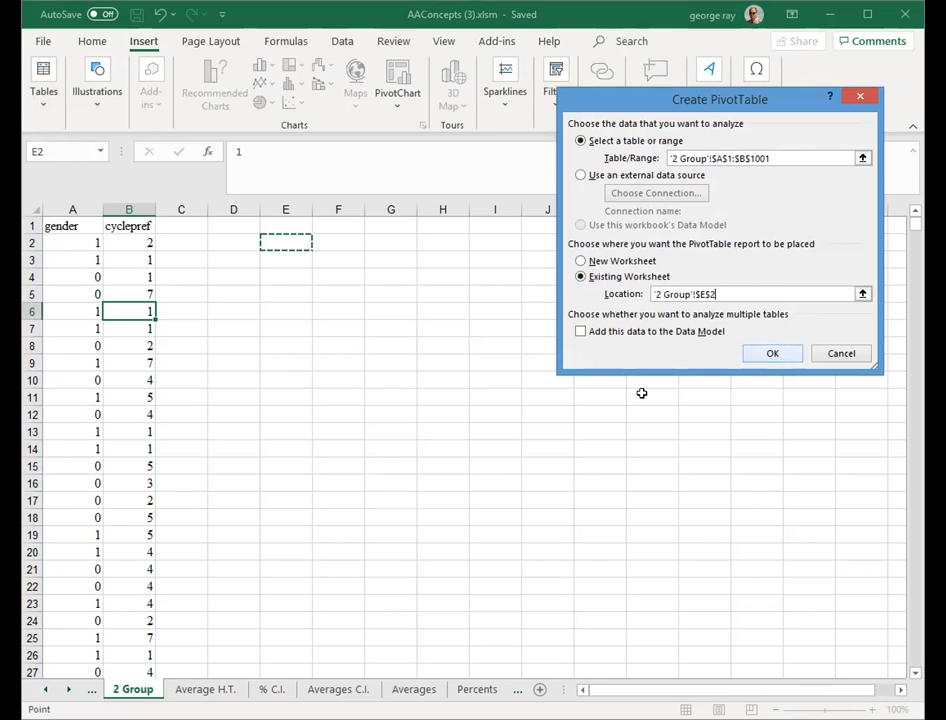
key("Return")
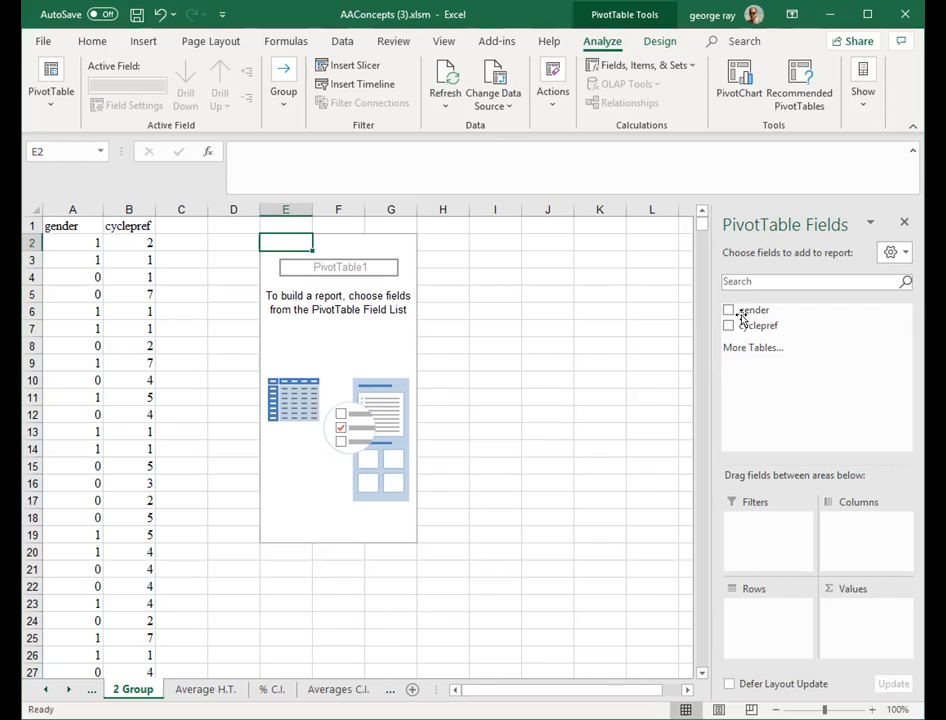
- Put gender in the PivotTable columns, cyclepref in the rows, and cyclepref in the values
left_click_drag(750, 307, 851, 520)
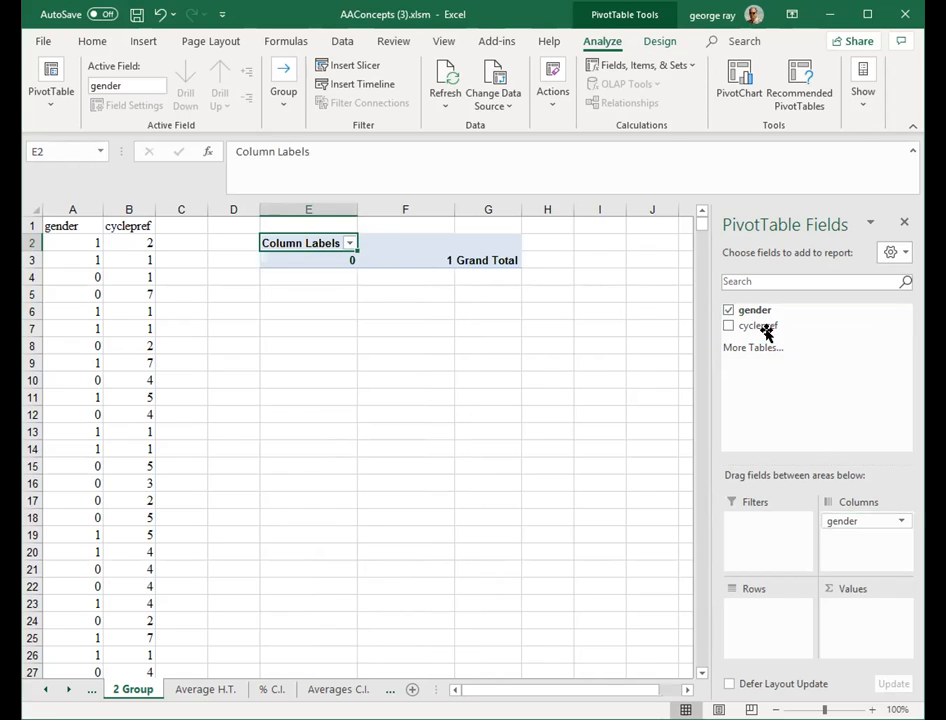
left_click_drag(757, 325, 764, 609)
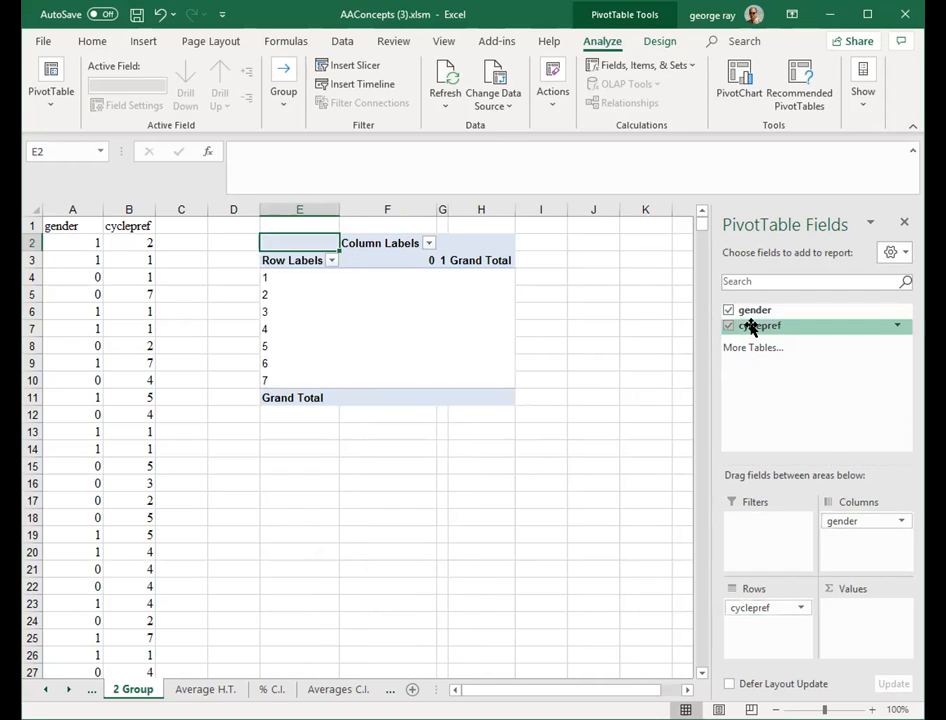
left_click_drag(750, 327, 857, 607)
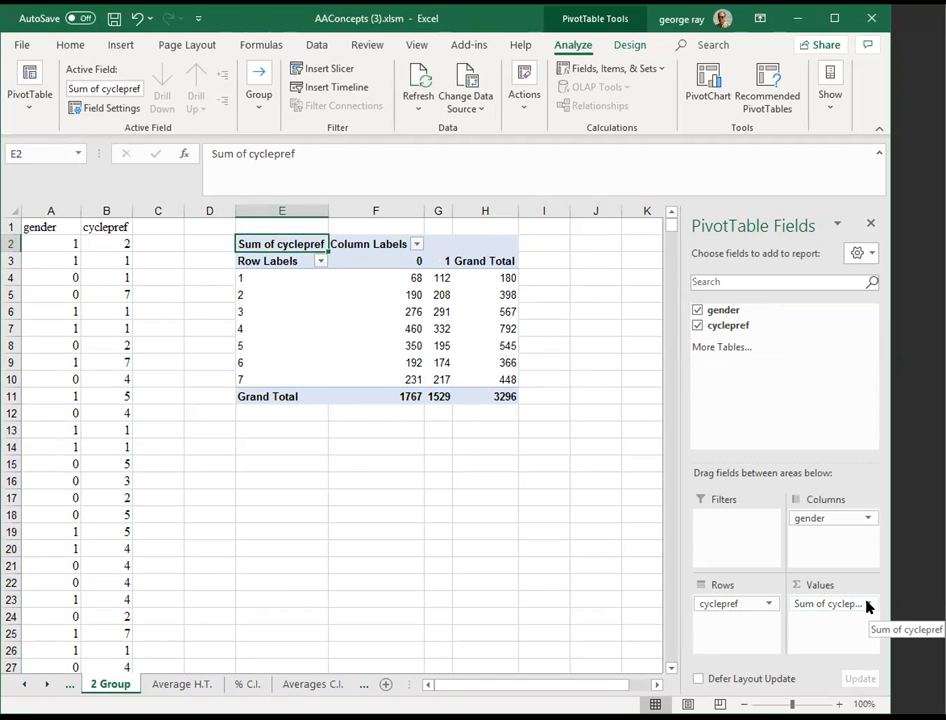
- Change the cyclepref value field to summarize by Count
left_click(866, 605)
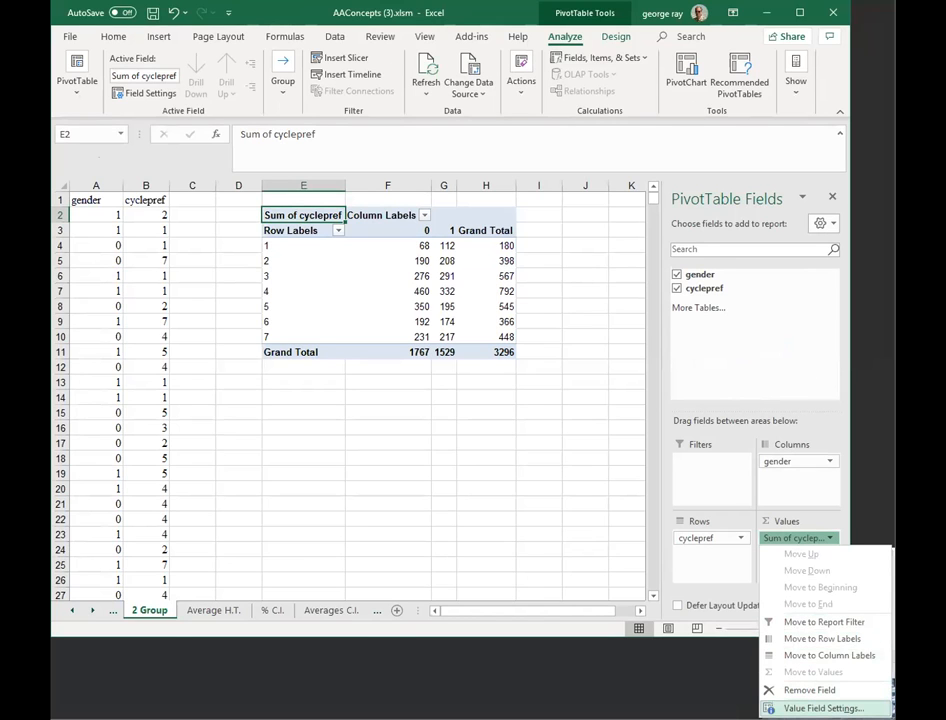
left_click(862, 708)
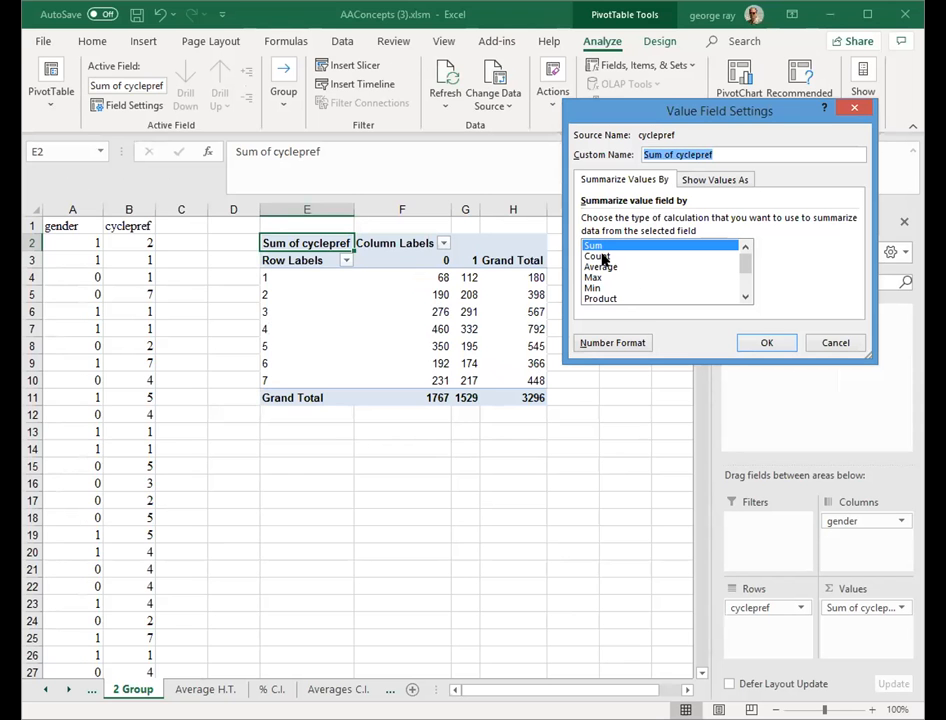
left_click(600, 256)
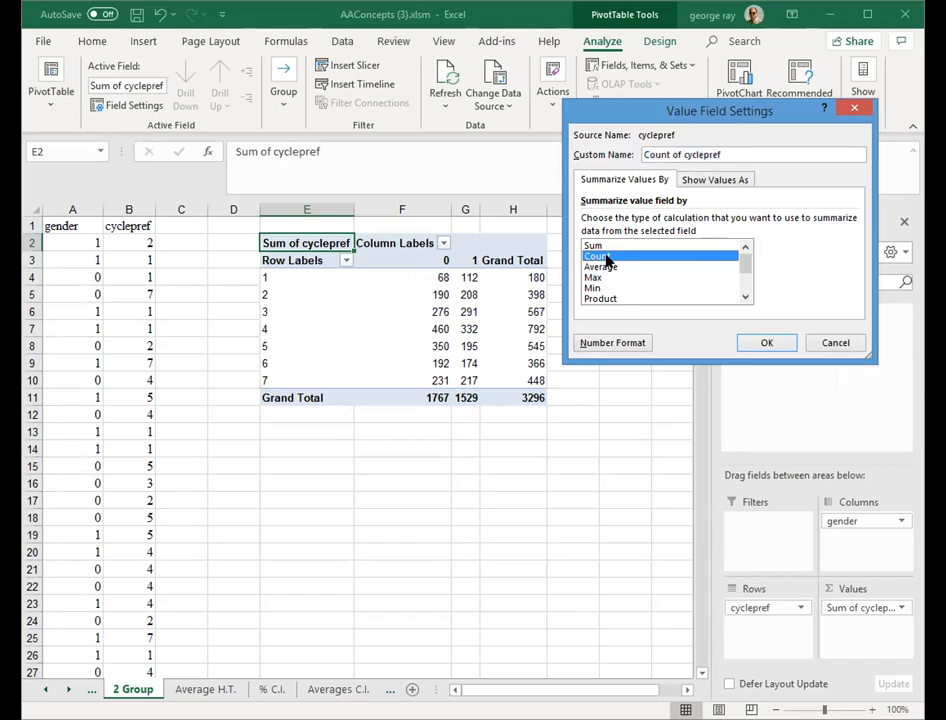
left_click(764, 344)
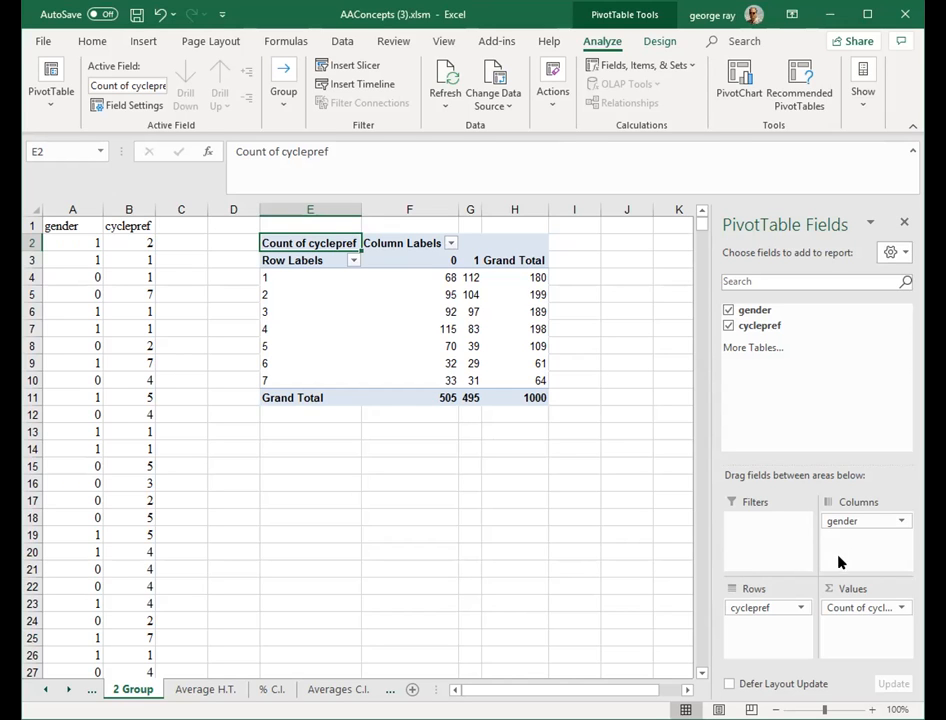
- Set the value field to show values as % of Column Total
left_click(900, 609)
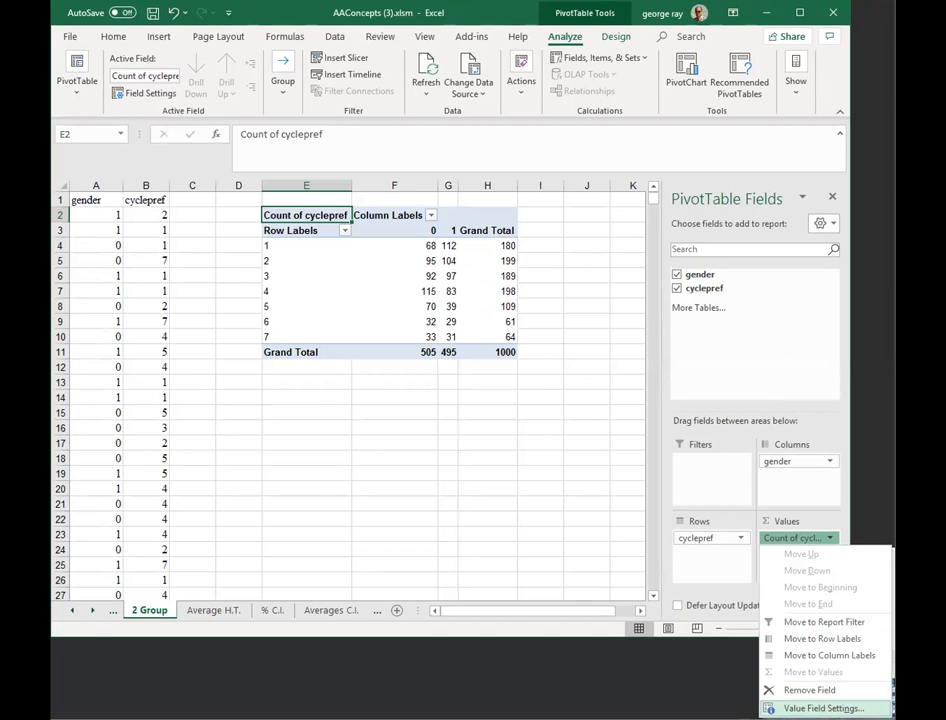
left_click(825, 708)
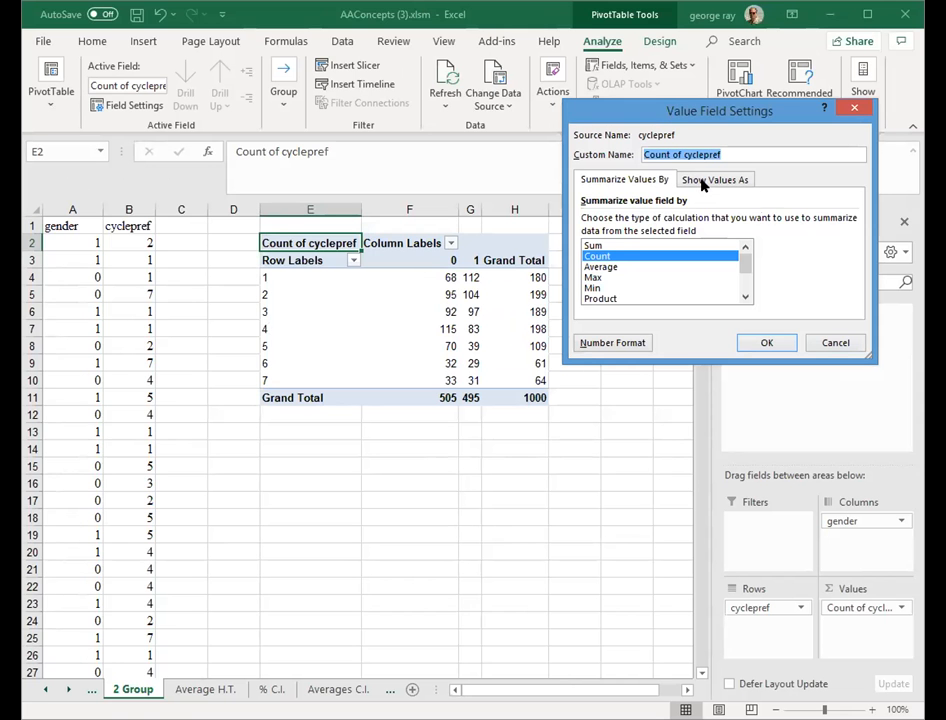
left_click(703, 182)
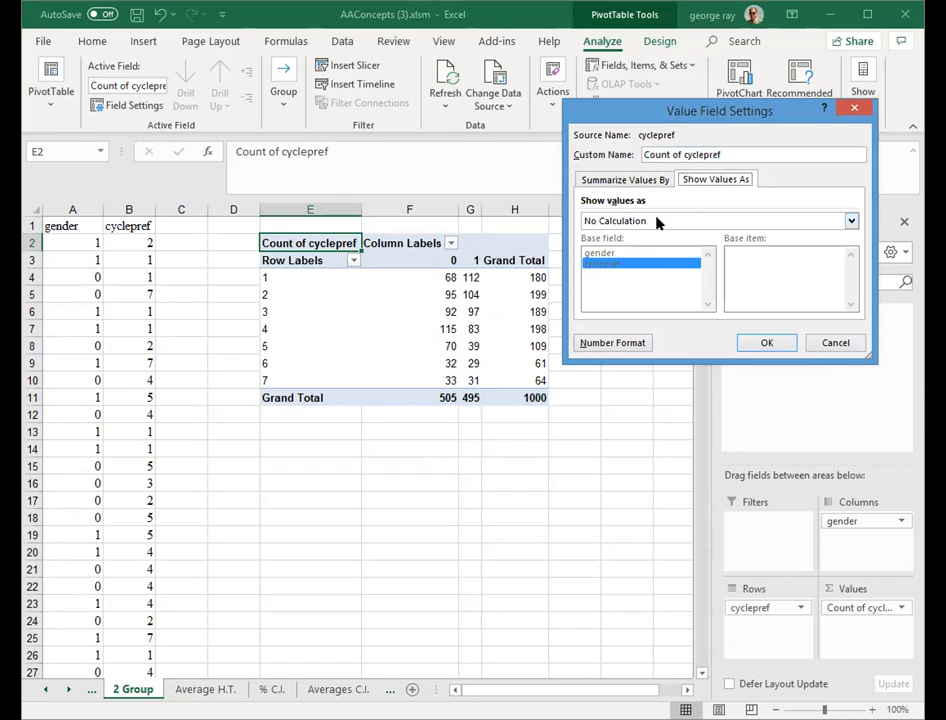
left_click(614, 222)
left_click(614, 222)
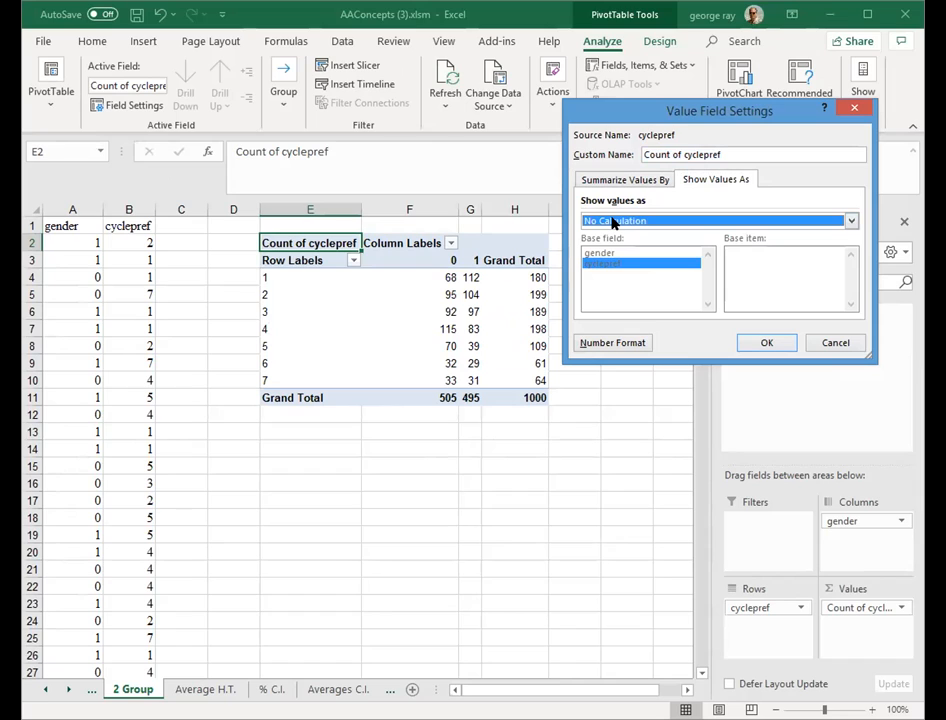
left_click(614, 222)
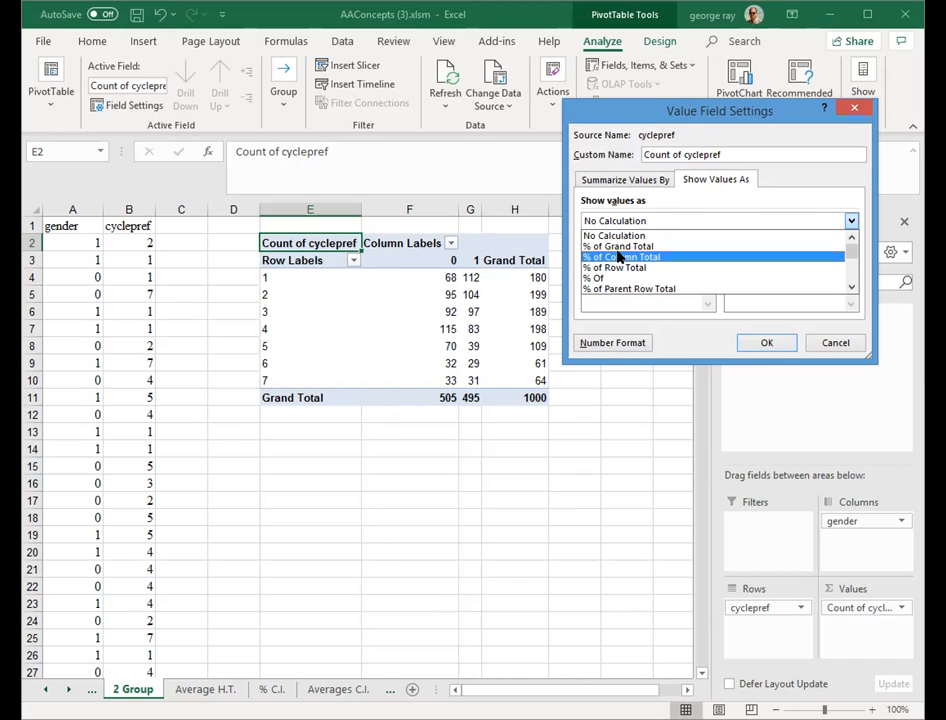
left_click(620, 257)
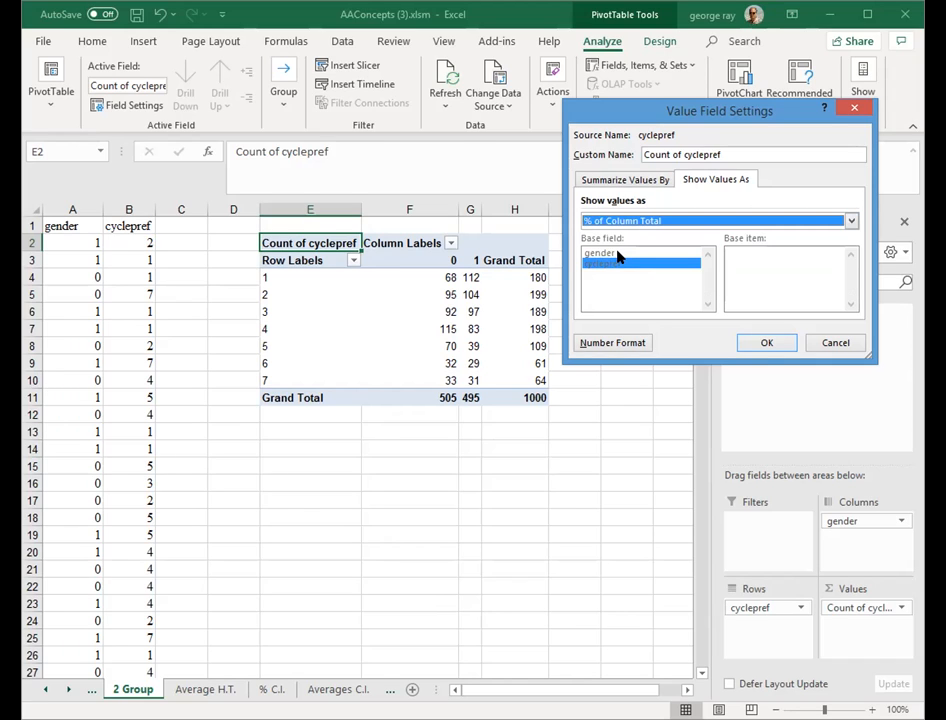
left_click(762, 343)
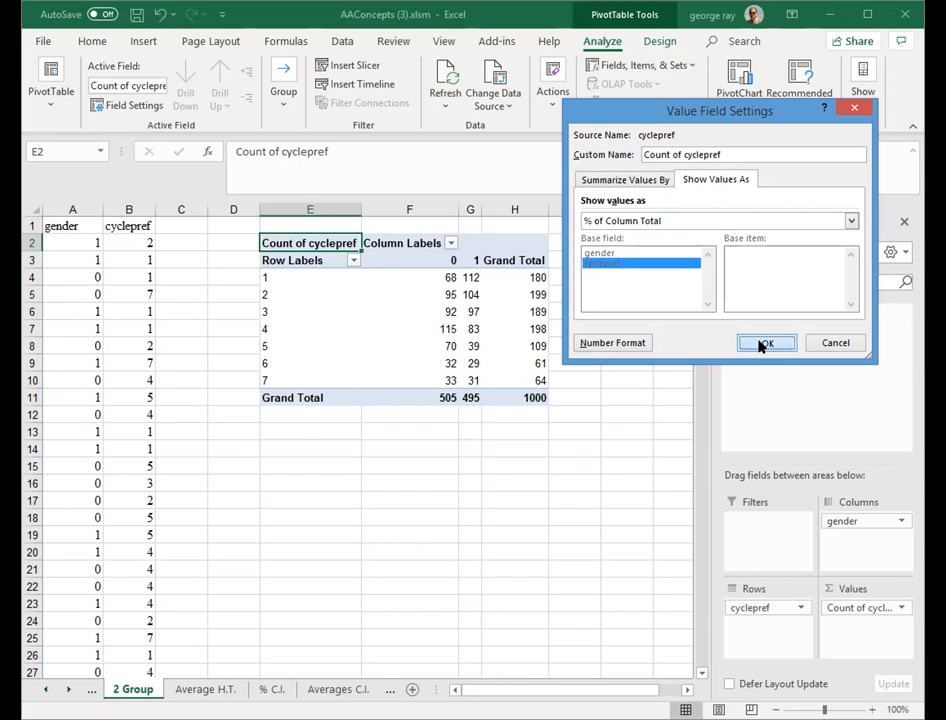
key("Return")
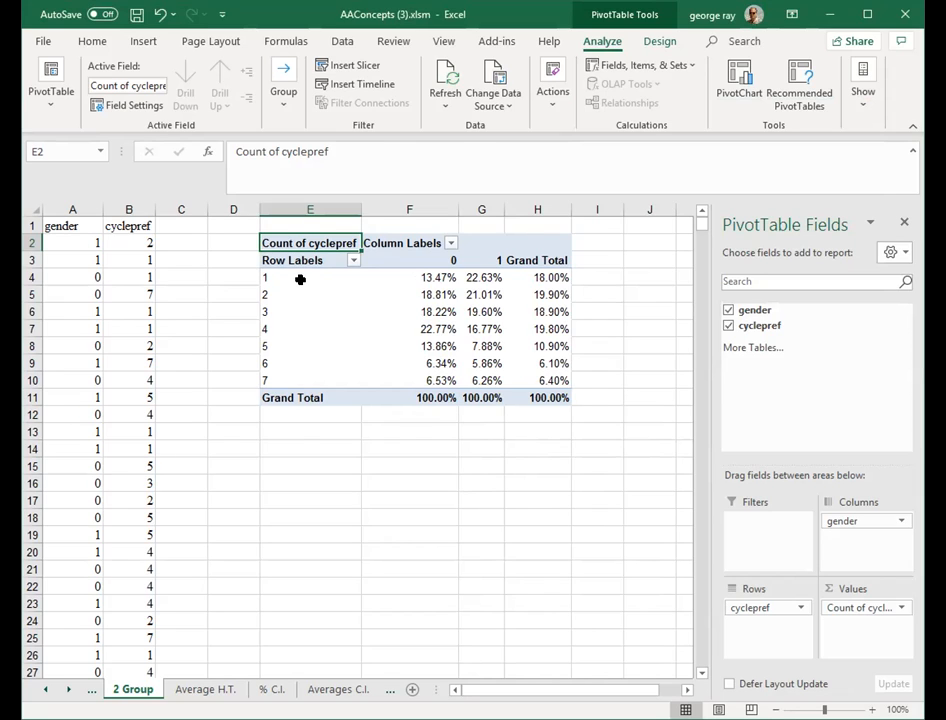
- Open the XL Data Analyst 2 Group Percents comparison and select Gender as the grouping variable
left_click(261, 379)
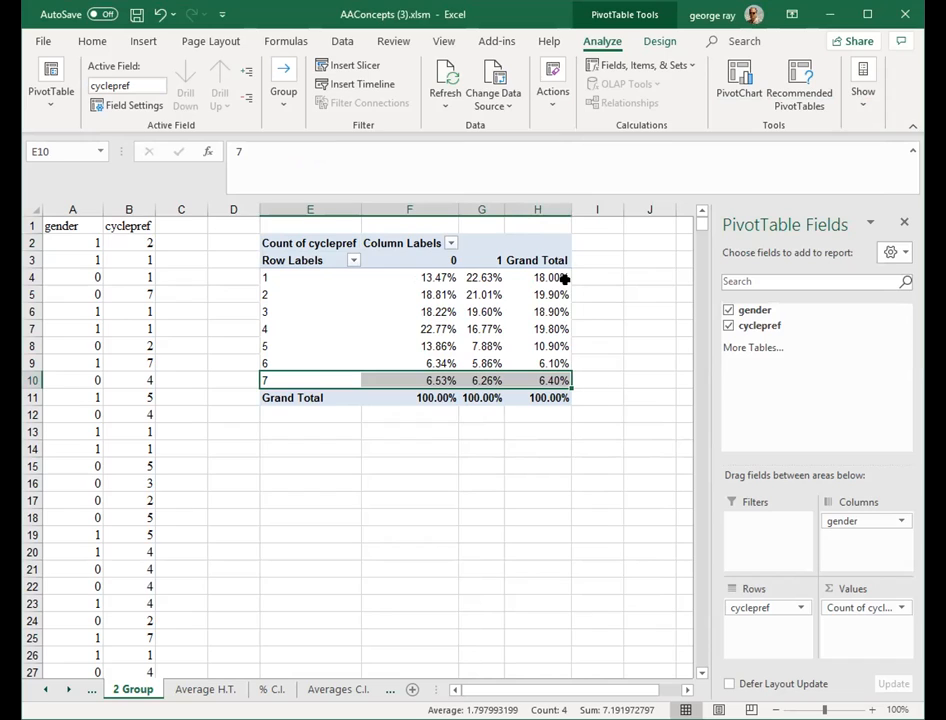
left_click(494, 42)
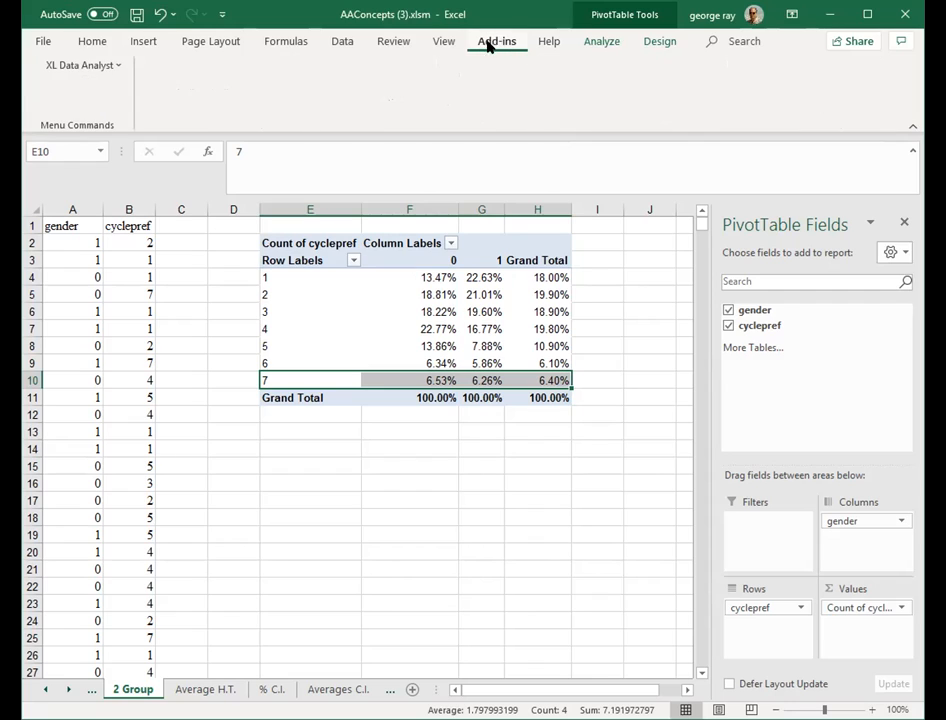
left_click(117, 69)
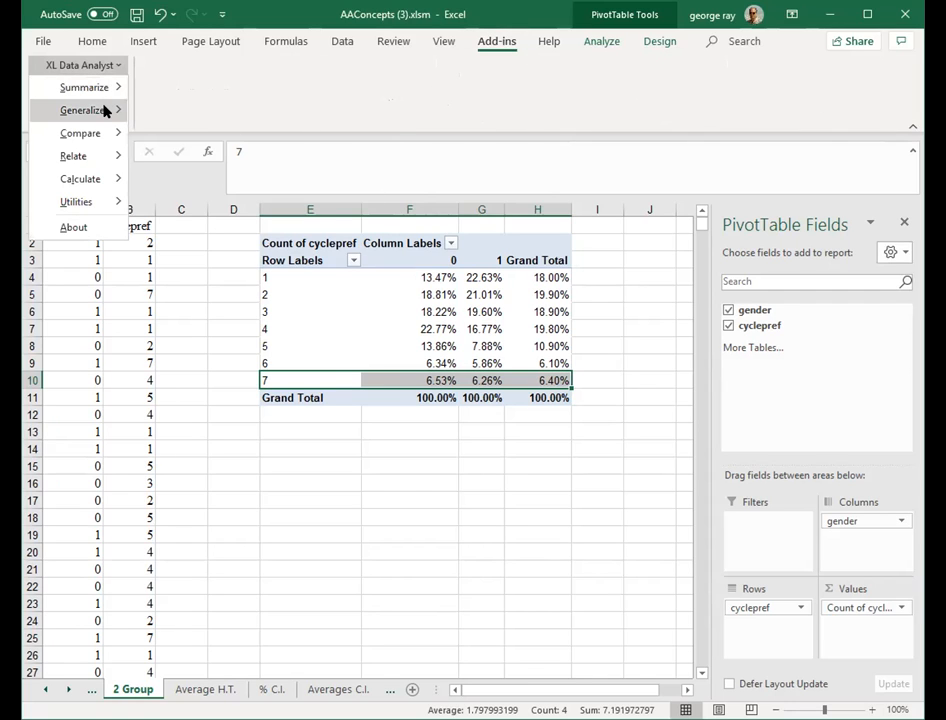
mouse_move(143, 133)
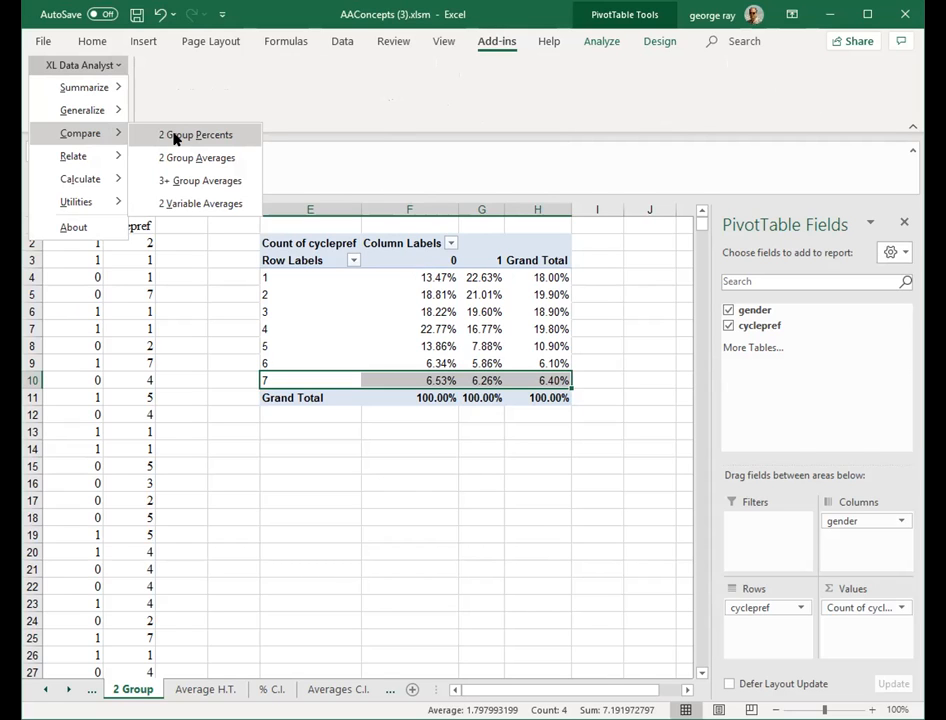
left_click(175, 138)
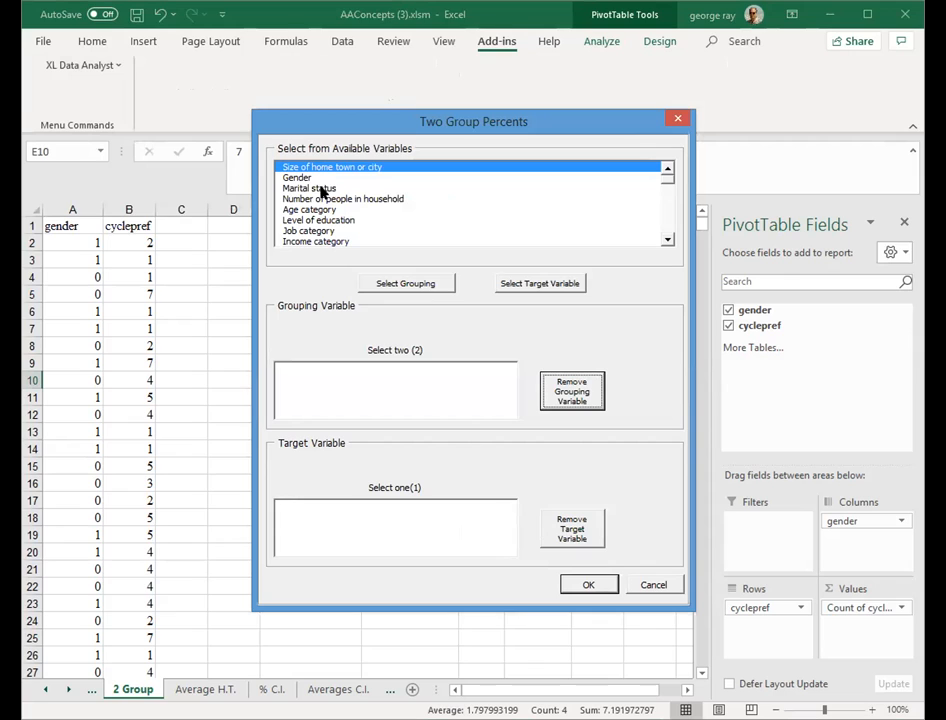
left_click(309, 179)
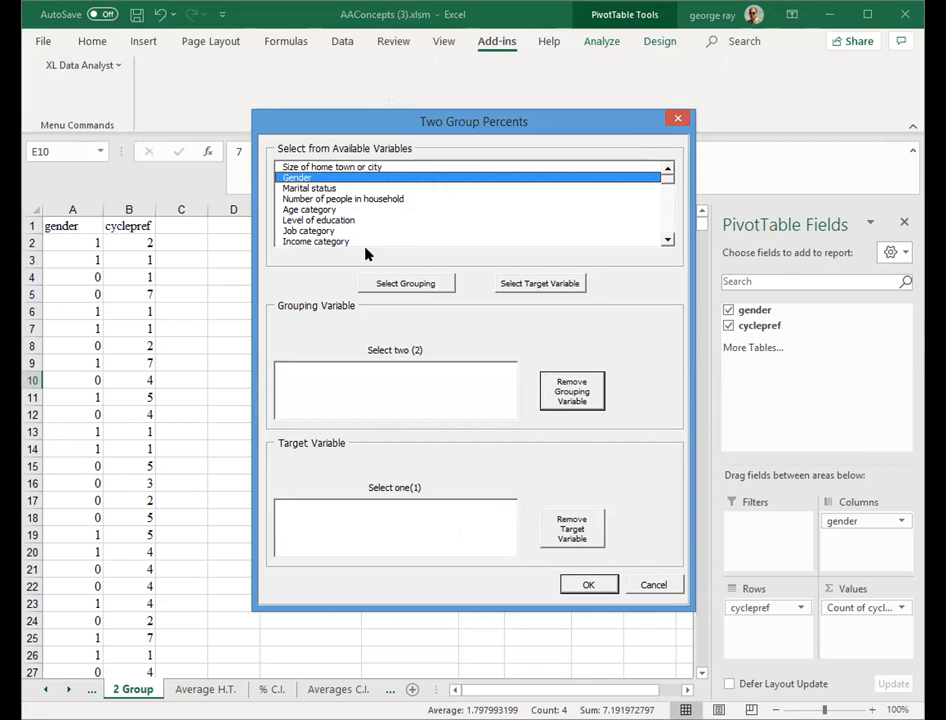
left_click(400, 284)
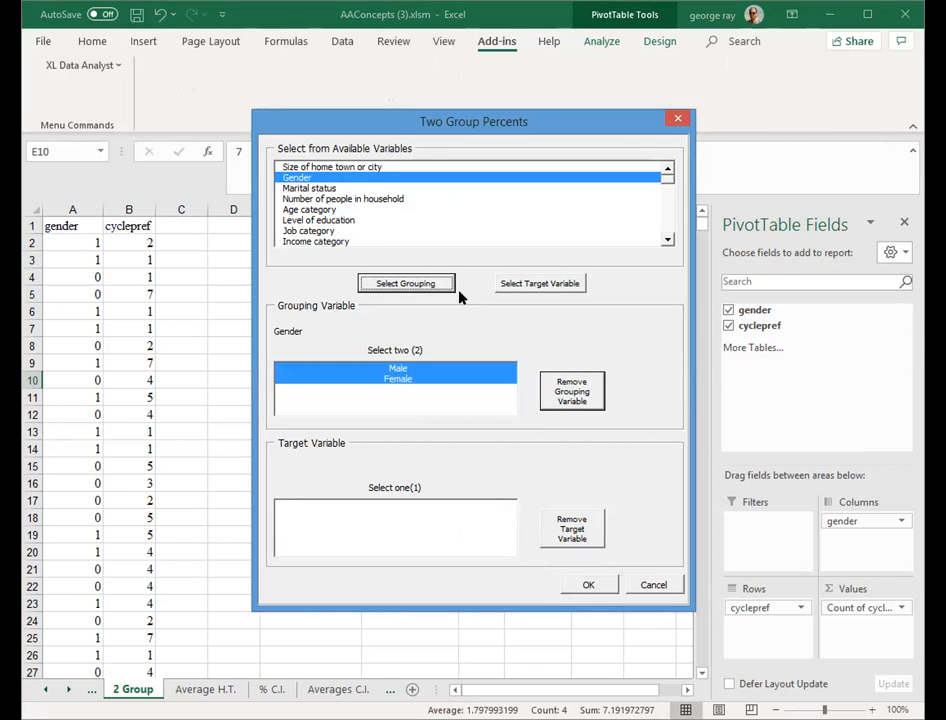
- Set Preference: Super Cycle 1 seat hybrid as the target variable with the Very desirable category and run the two-group percents test
left_click(663, 222)
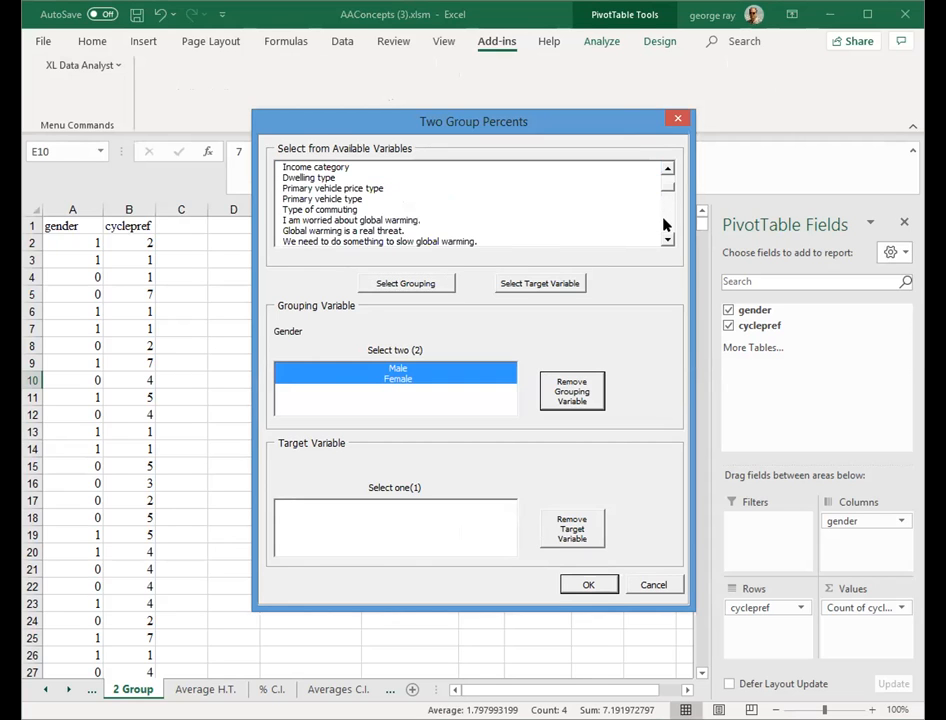
left_click(663, 220)
left_click(663, 220)
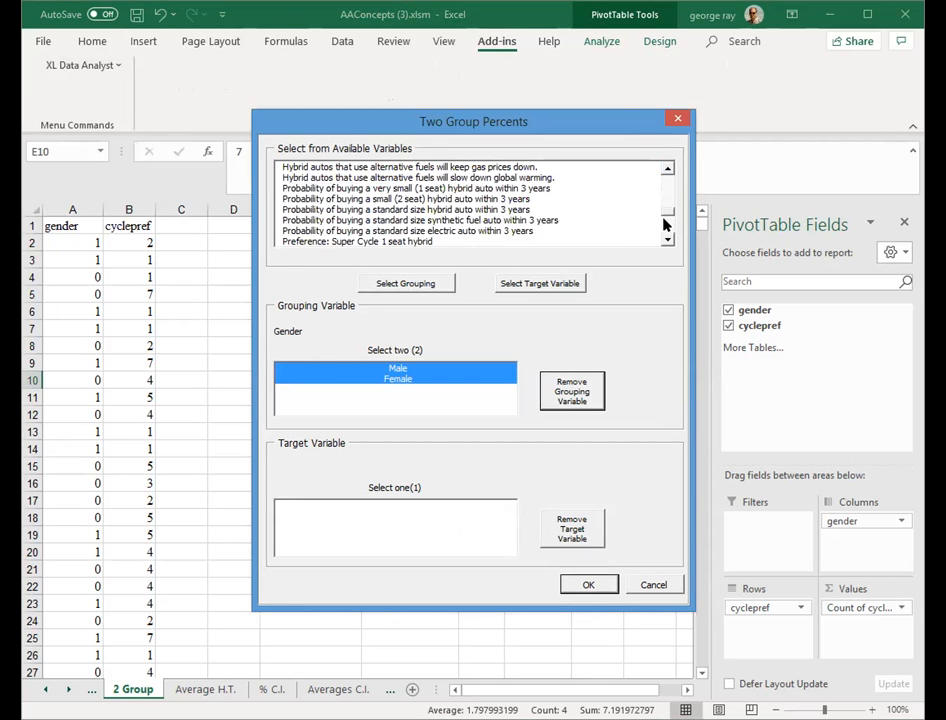
left_click(401, 242)
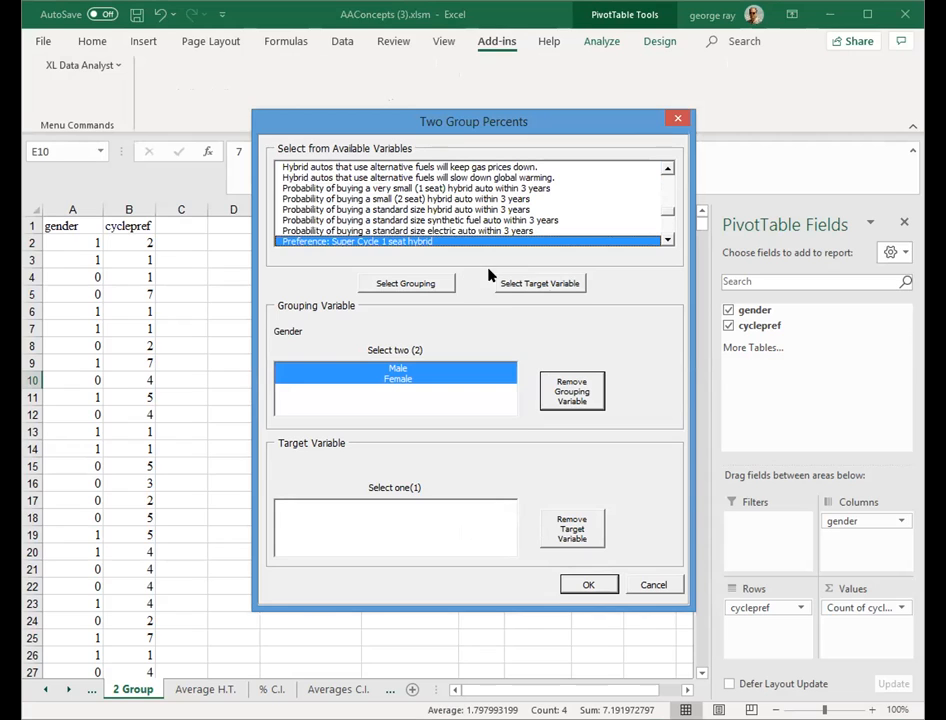
left_click(540, 284)
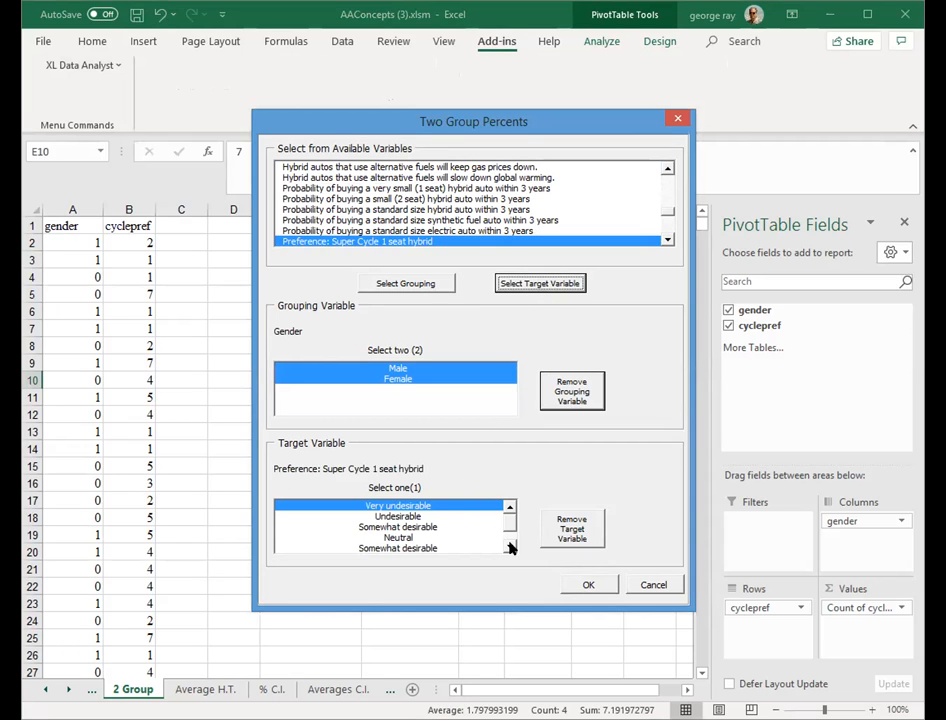
left_click(510, 548)
left_click(510, 548)
left_click(510, 548)
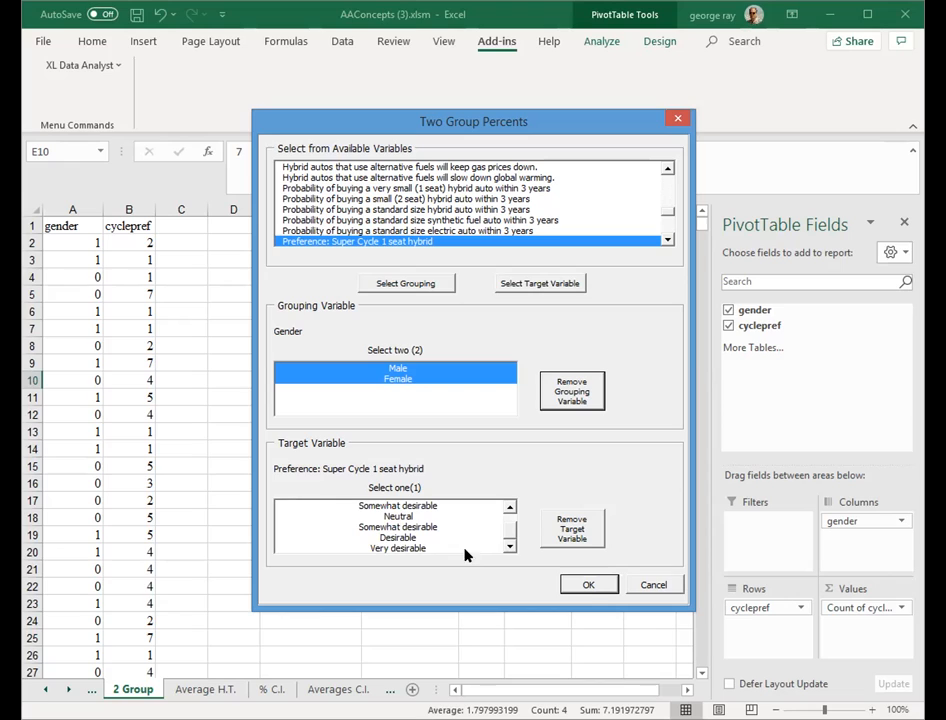
left_click(424, 549)
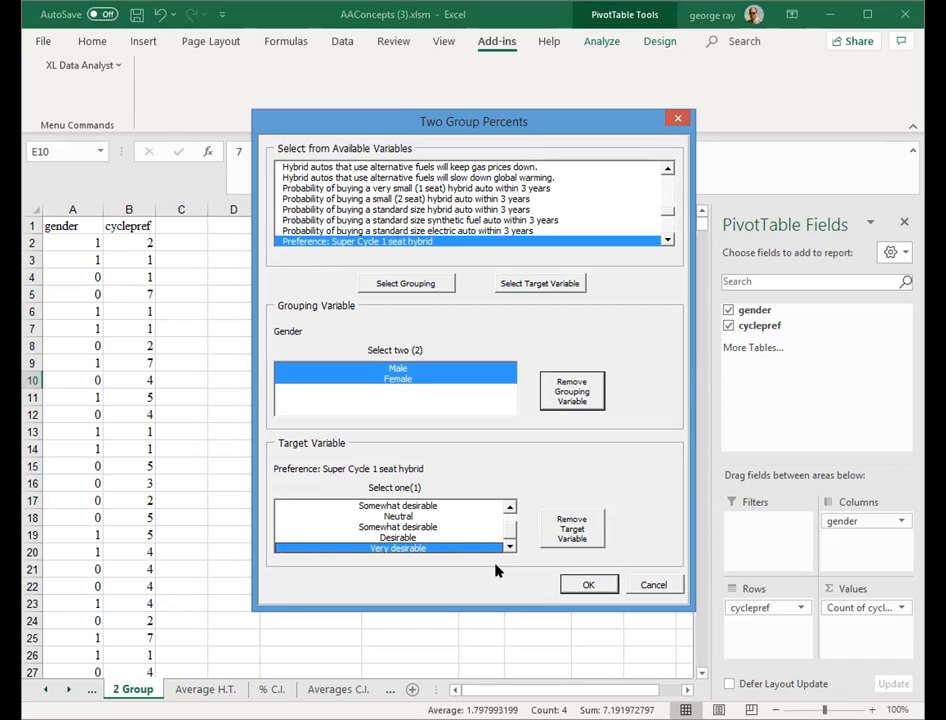
left_click(581, 587)
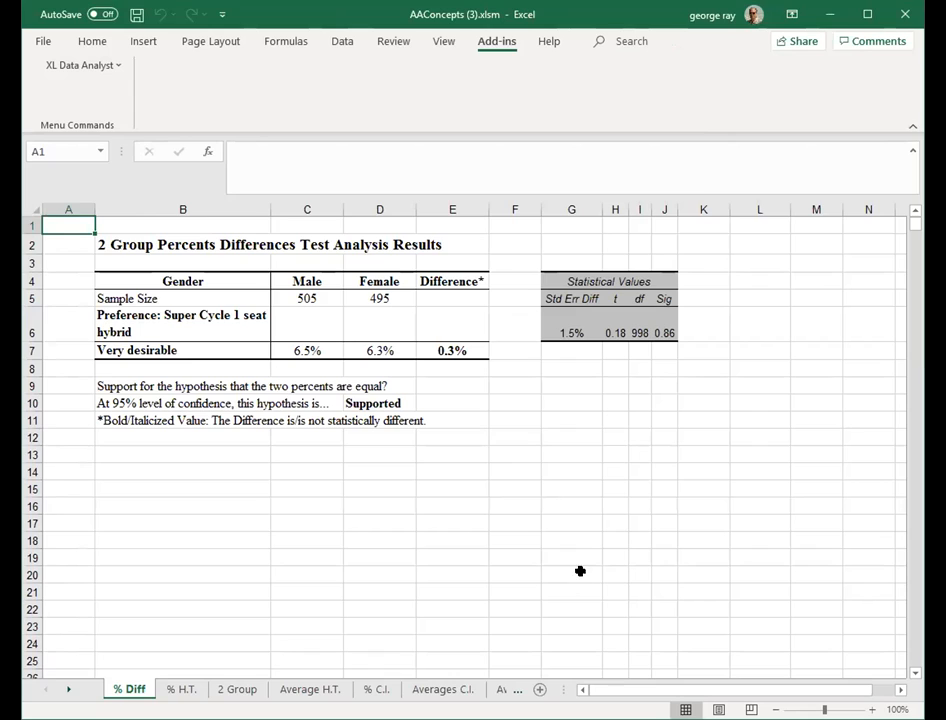
- Compare the Male and Female percentages in the test output with the PivotTable percentages on the 2 Group sheet
left_click(320, 352)
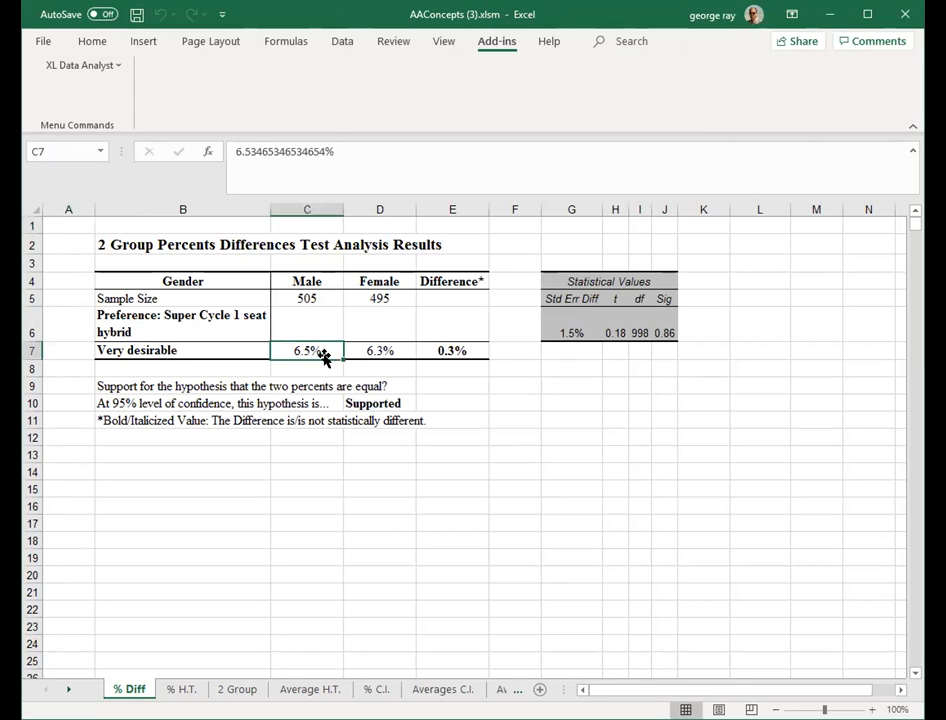
left_click(380, 352)
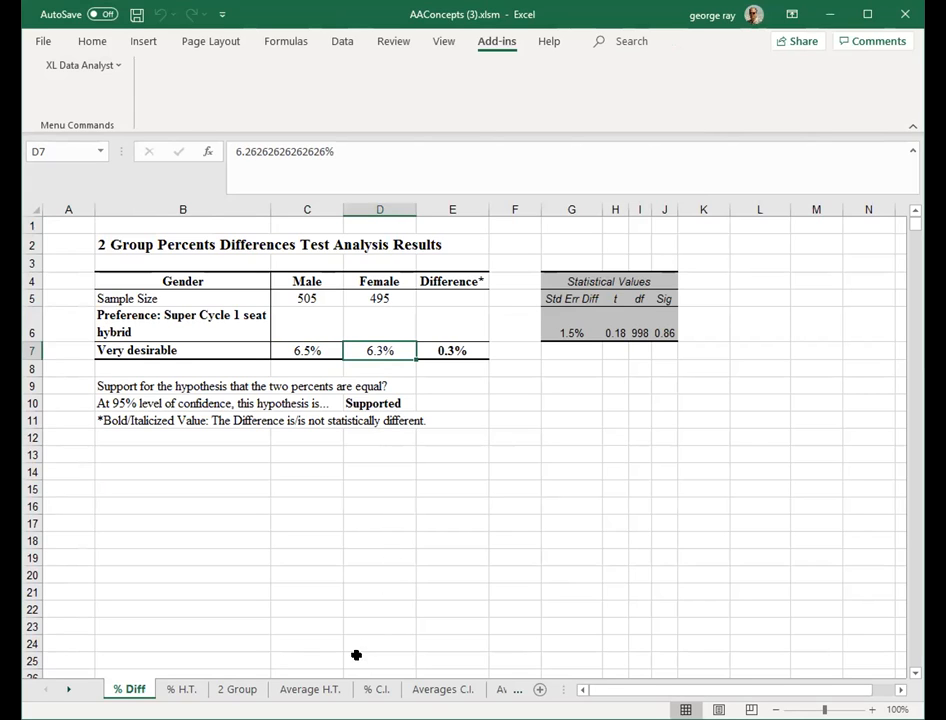
left_click(67, 690)
left_click(67, 690)
left_click(67, 690)
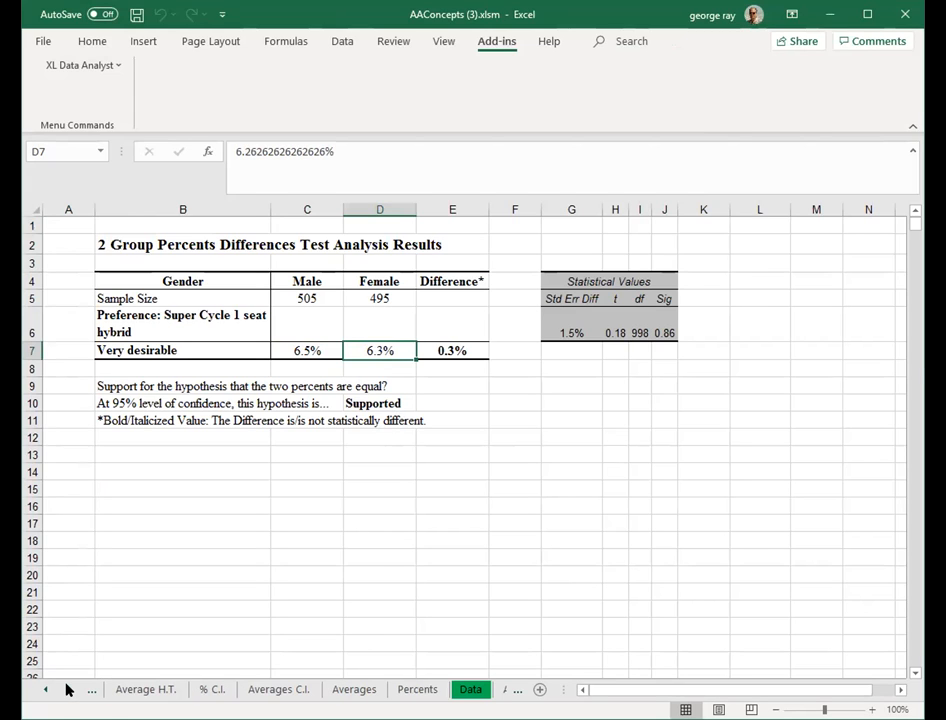
left_click(67, 690)
left_click(67, 690)
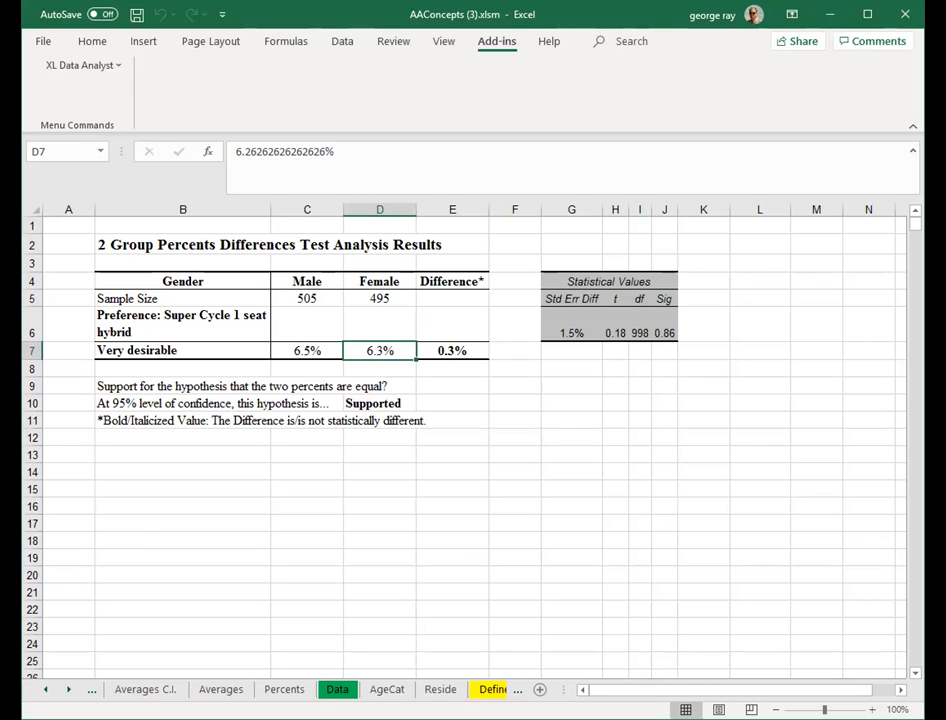
left_click(46, 690)
left_click(46, 690)
left_click(46, 690)
left_click(46, 690)
left_click(183, 691)
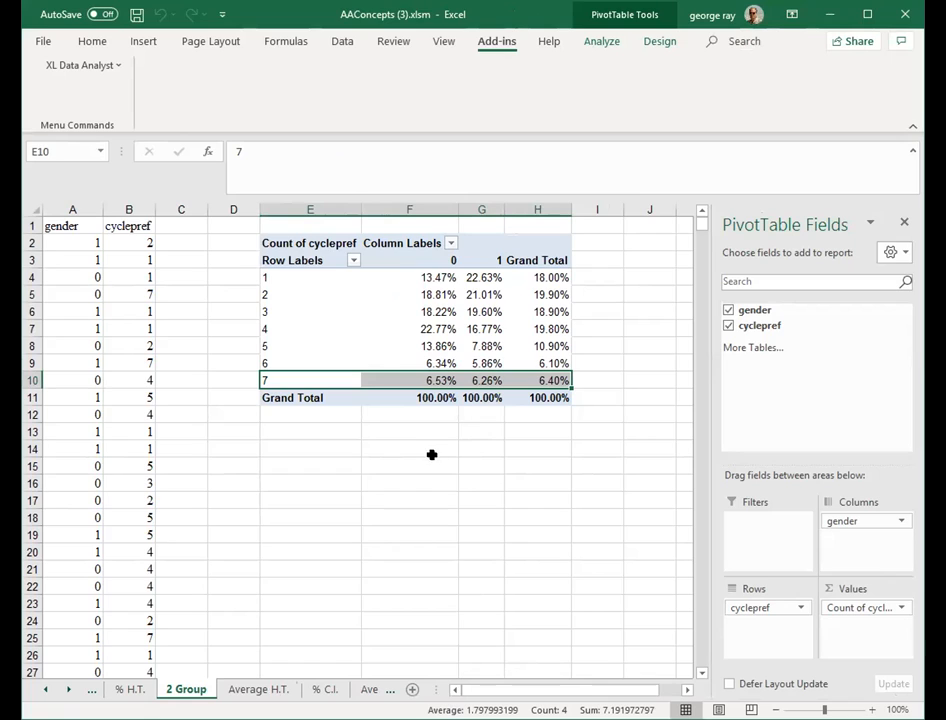
left_click(44, 689)
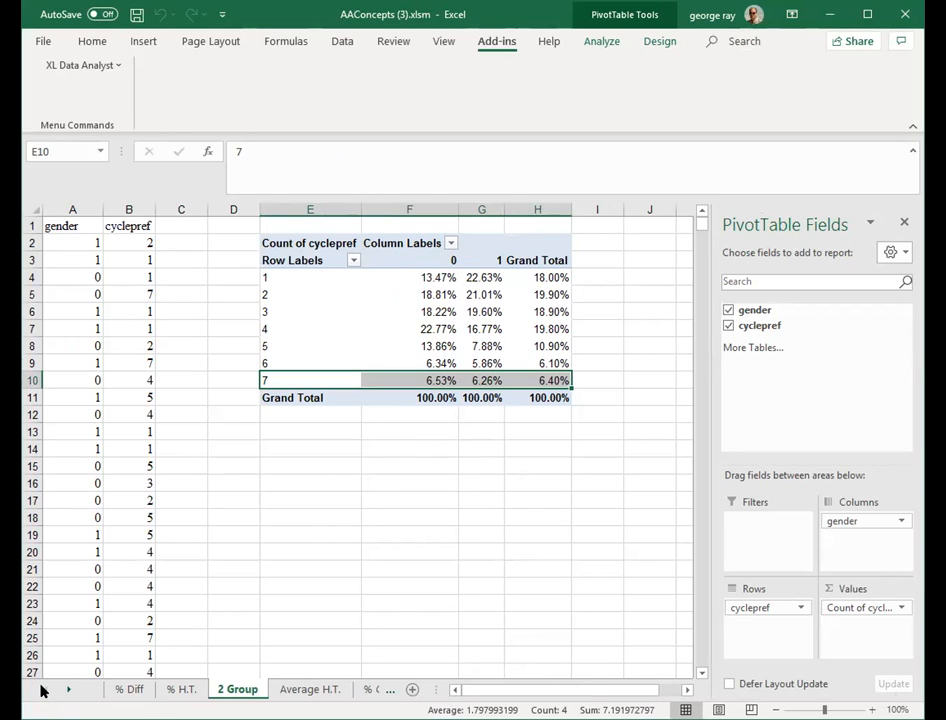
left_click(128, 688)
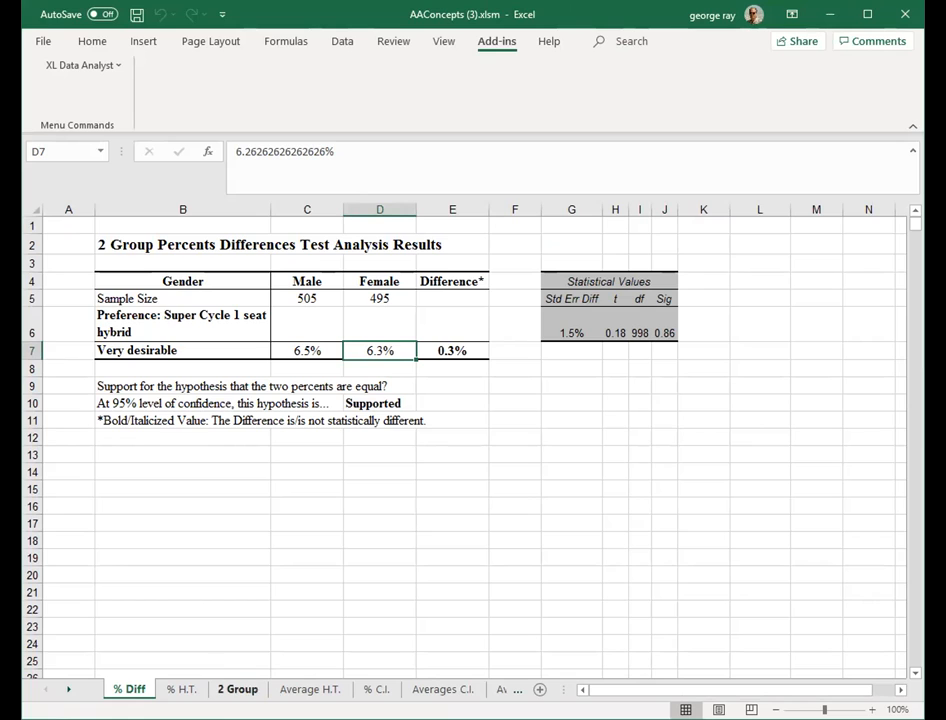
left_click(236, 689)
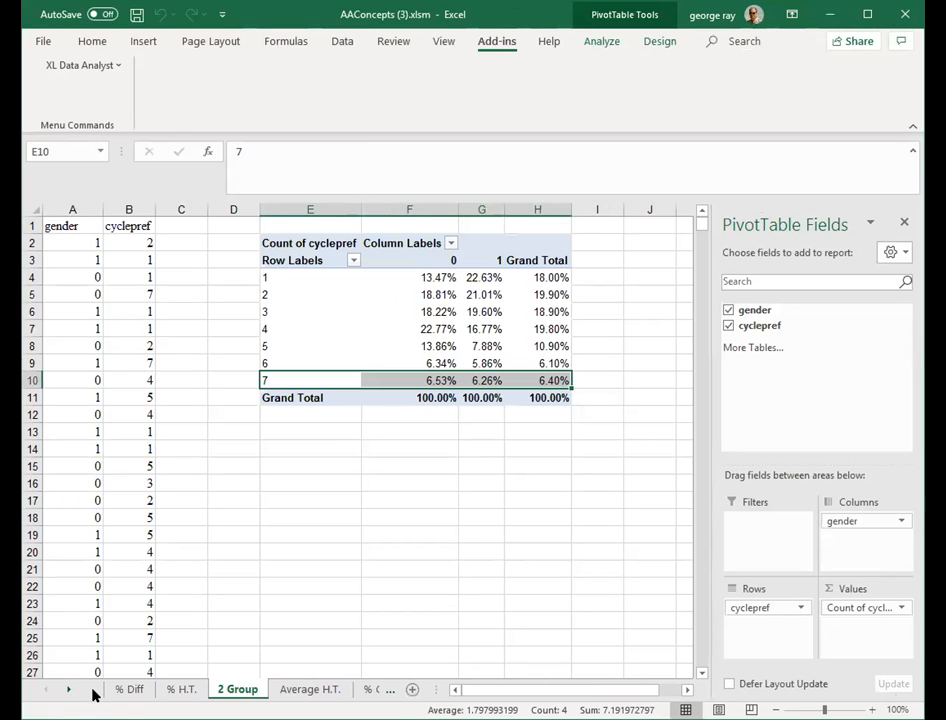
left_click(145, 689)
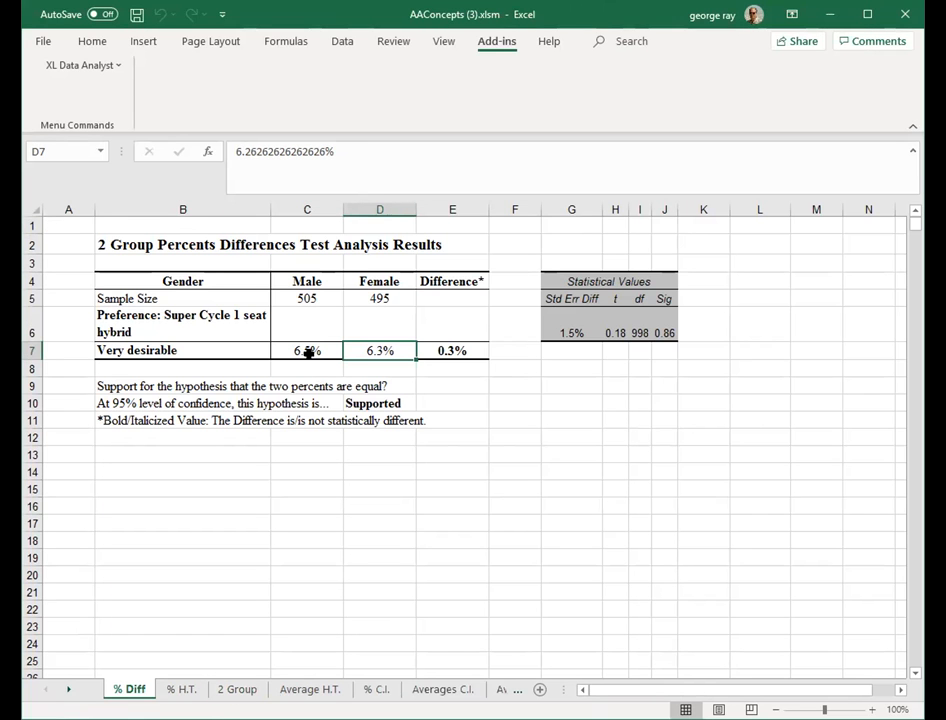
left_click(306, 471)
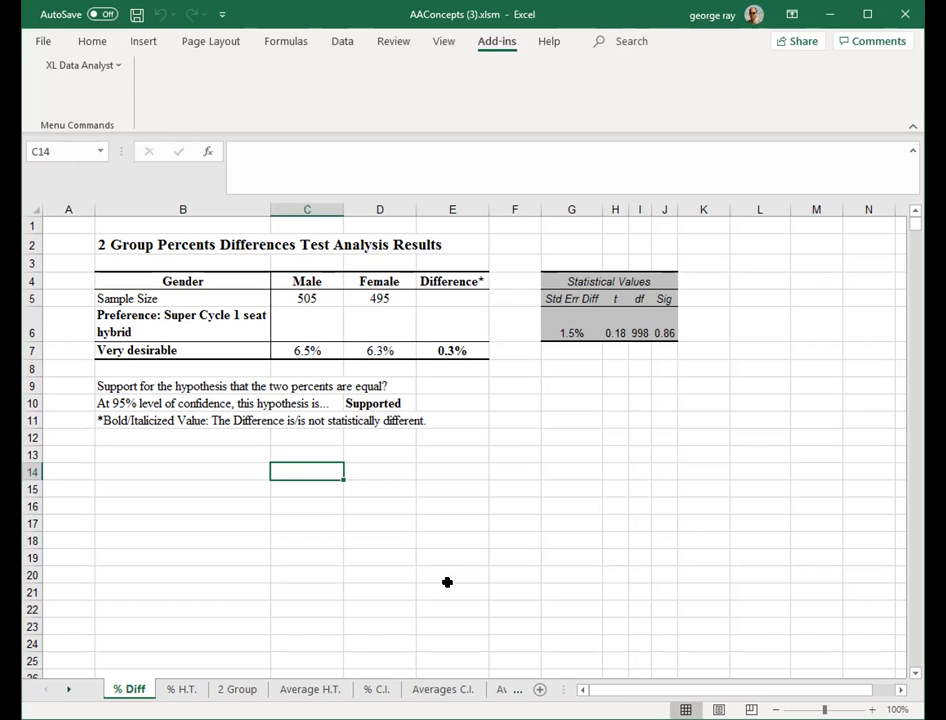
left_click(239, 689)
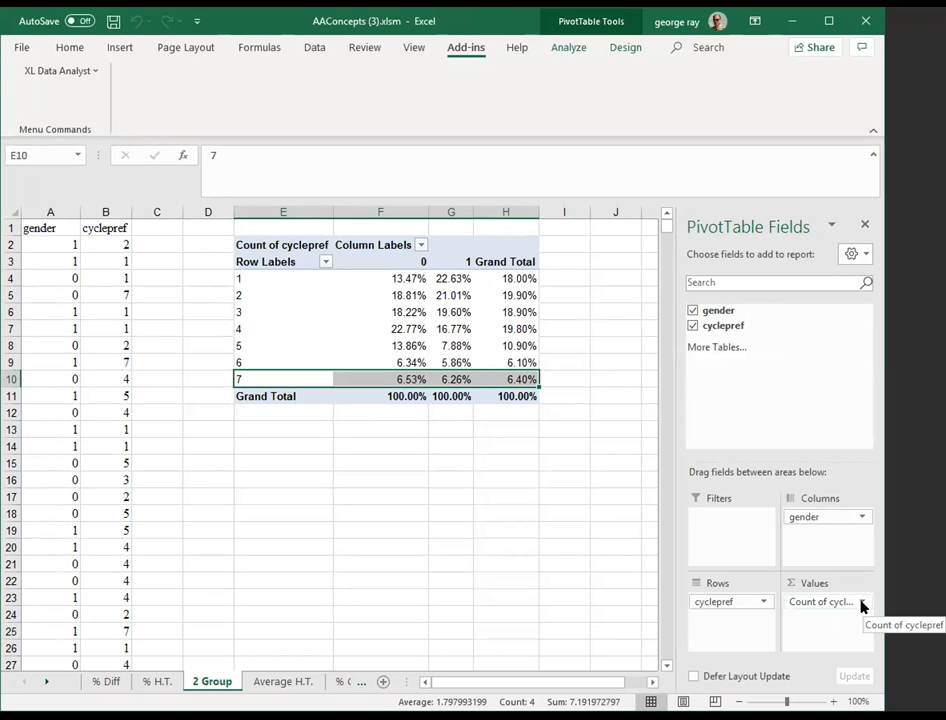
- Change the PivotTable's cyclepref value field to show No Calculation and summarize by Average
left_click(862, 604)
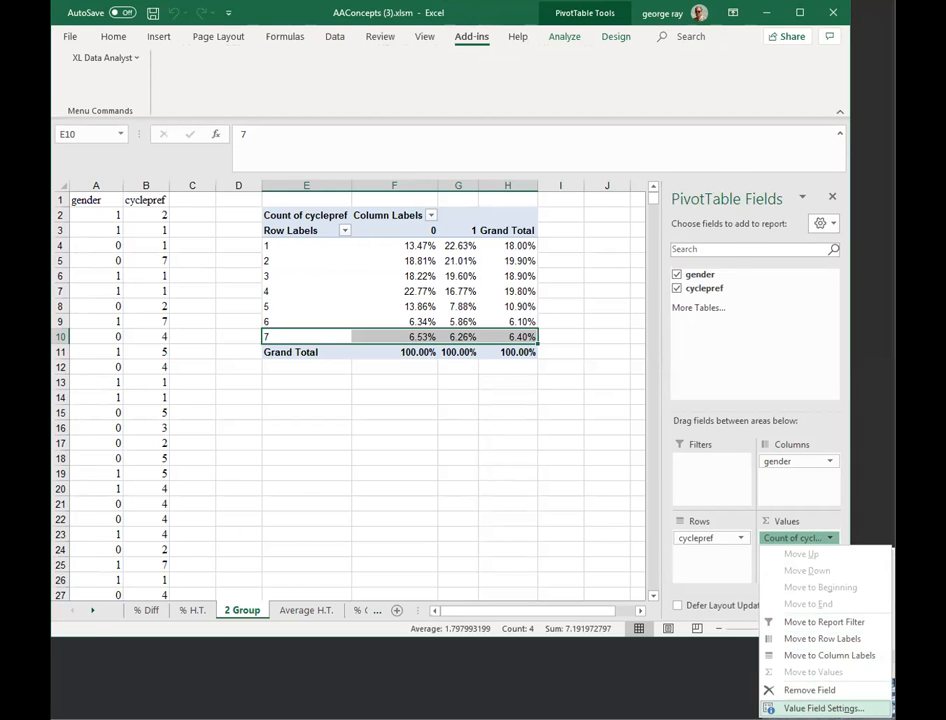
left_click(823, 708)
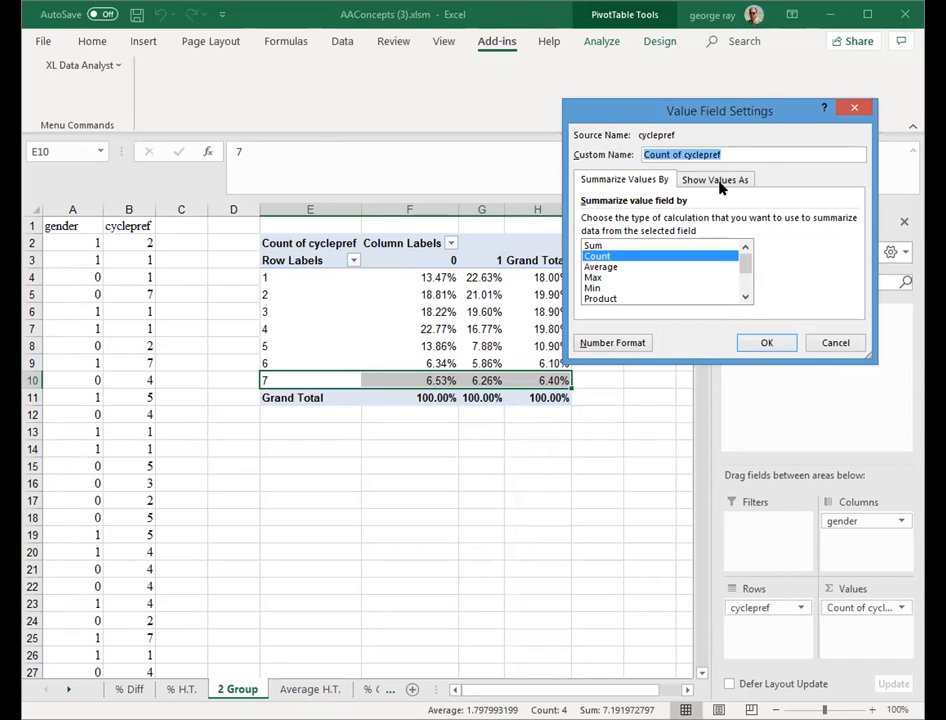
left_click(720, 182)
left_click(654, 219)
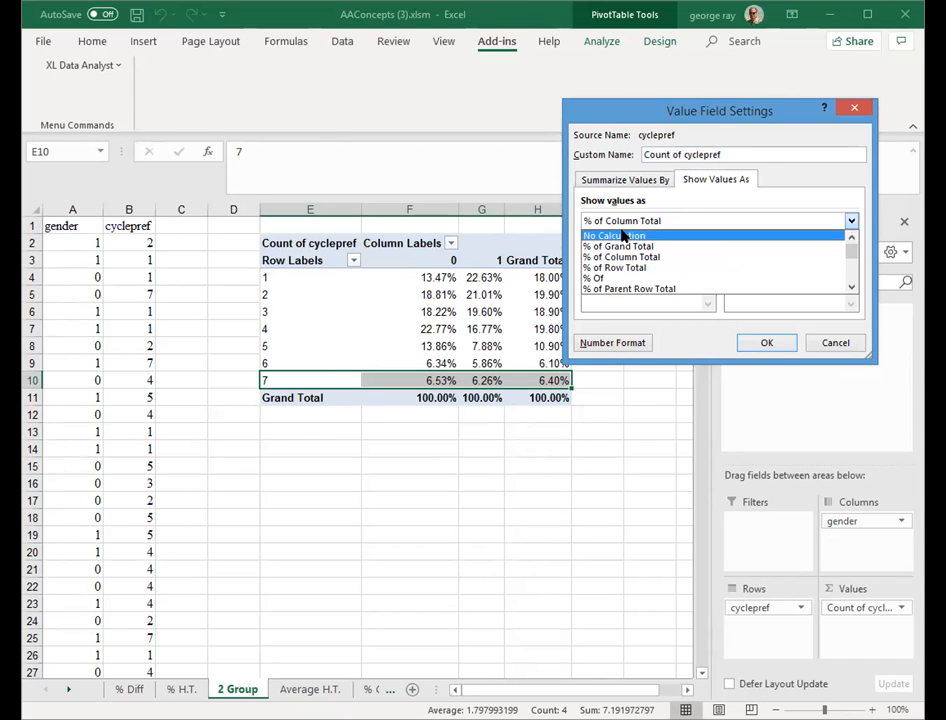
left_click(622, 235)
left_click(615, 181)
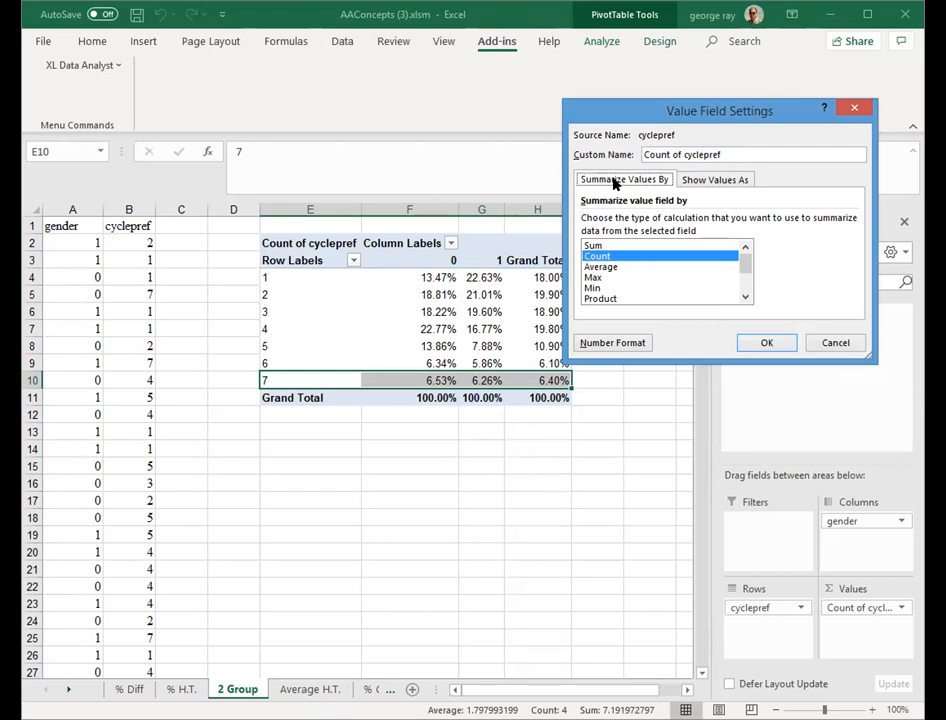
left_click(601, 267)
left_click(762, 344)
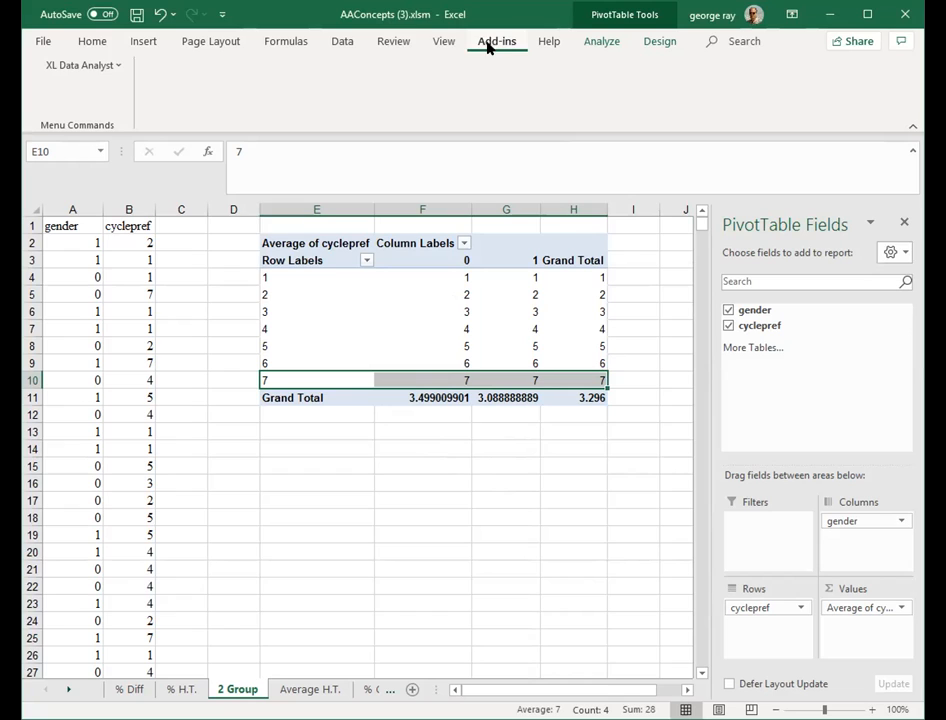
- Open the XL Data Analyst 3+ Group Averages comparison and select Gender as the grouping variable
left_click(115, 65)
mouse_move(100, 133)
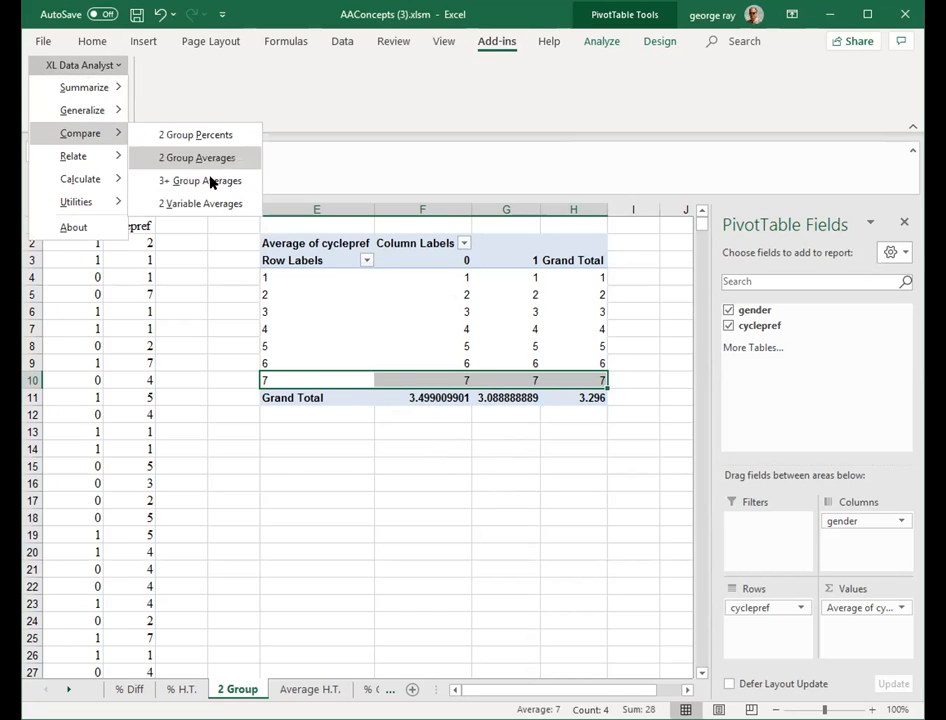
left_click(210, 181)
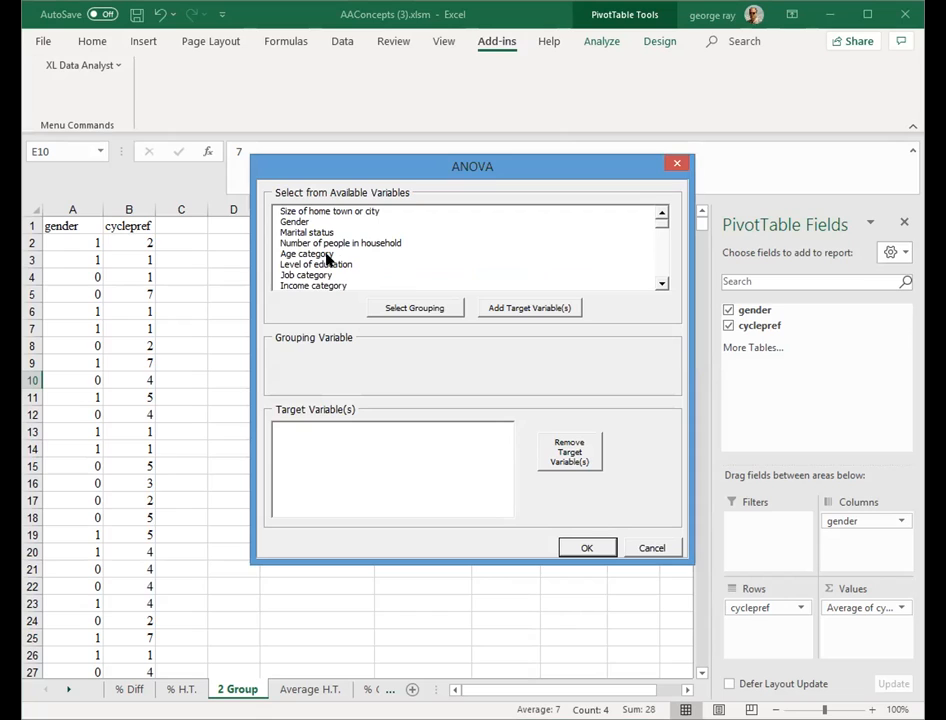
left_click(300, 221)
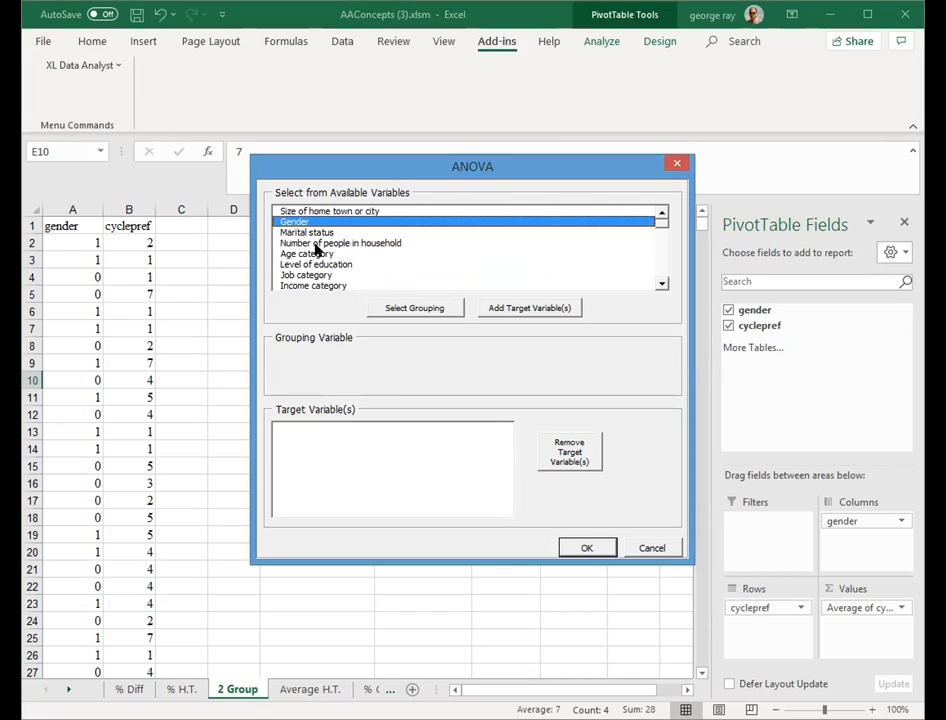
left_click(401, 309)
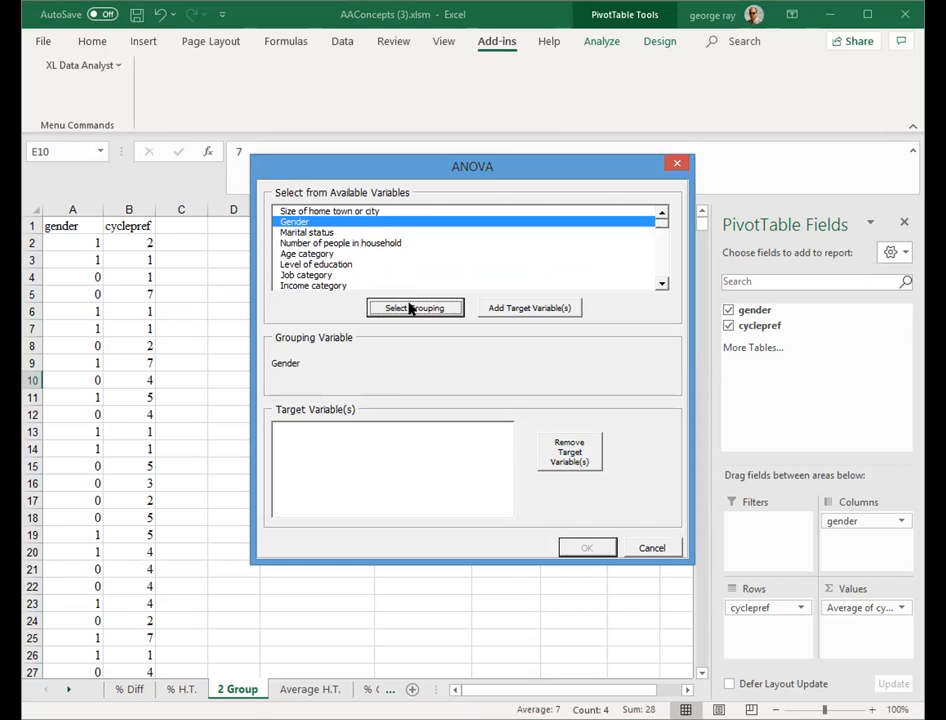
- Add Preference: Super Cycle 1 seat hybrid as the target variable, run the ANOVA, and compare its averages with the PivotTable
left_click(659, 269)
left_click(659, 269)
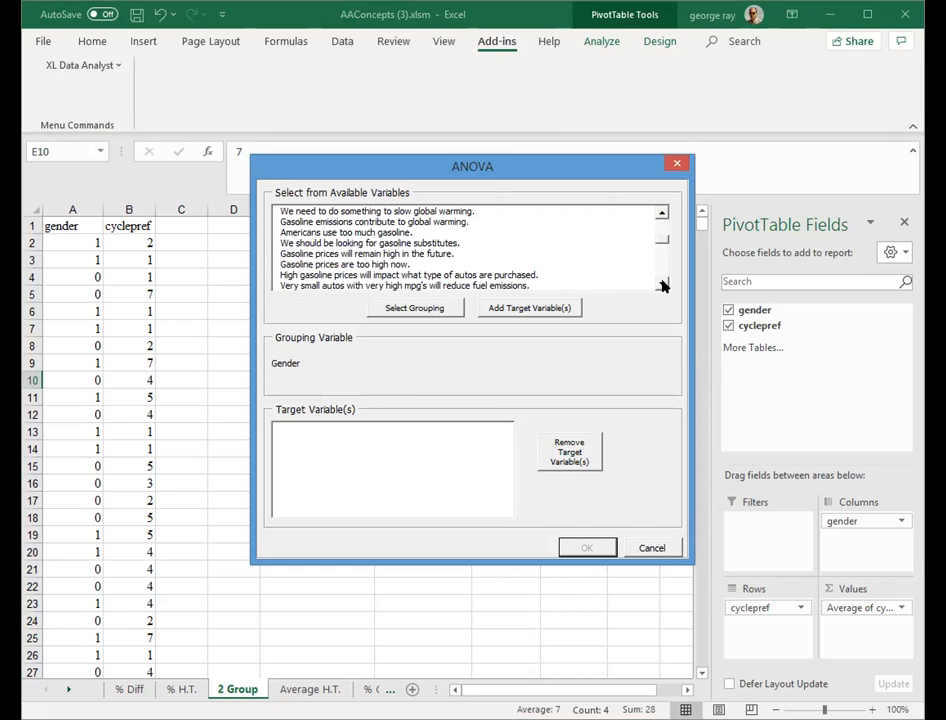
left_click(662, 280)
left_click(660, 280)
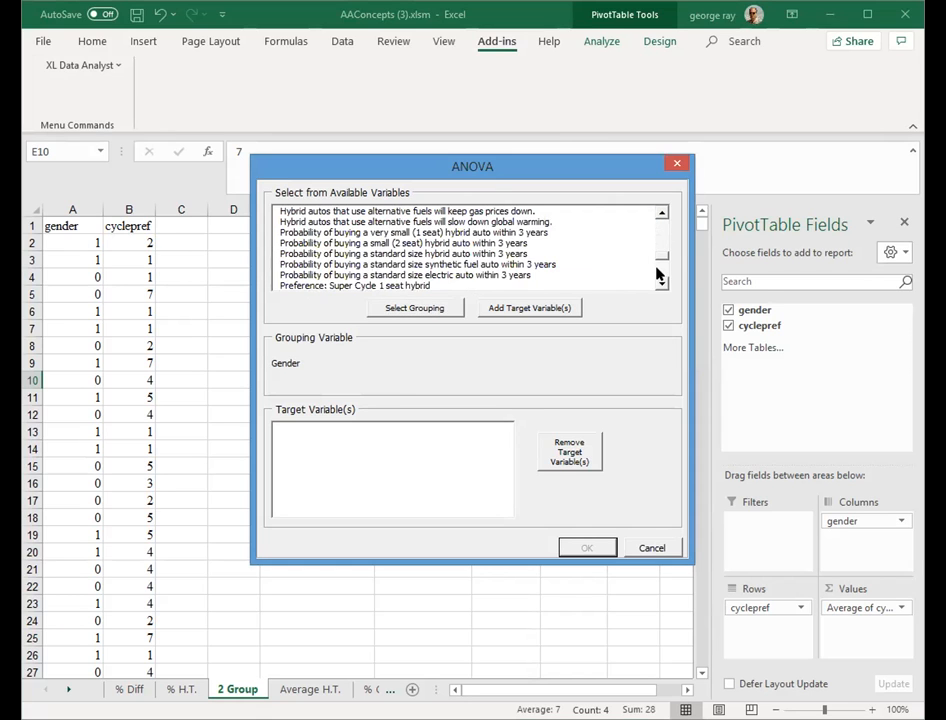
left_click(393, 285)
left_click(524, 308)
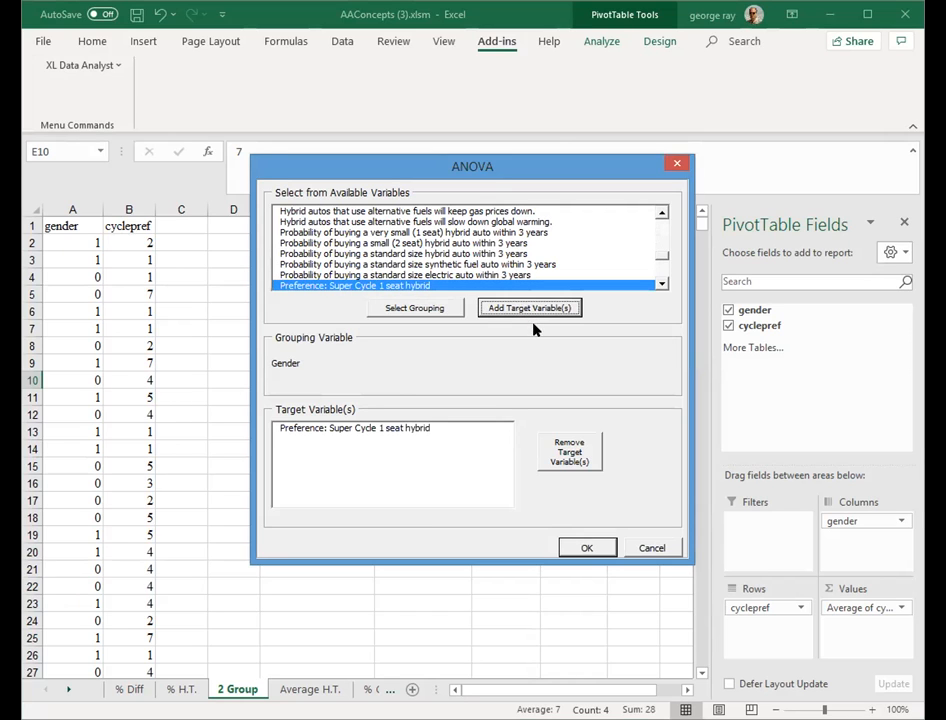
left_click(586, 549)
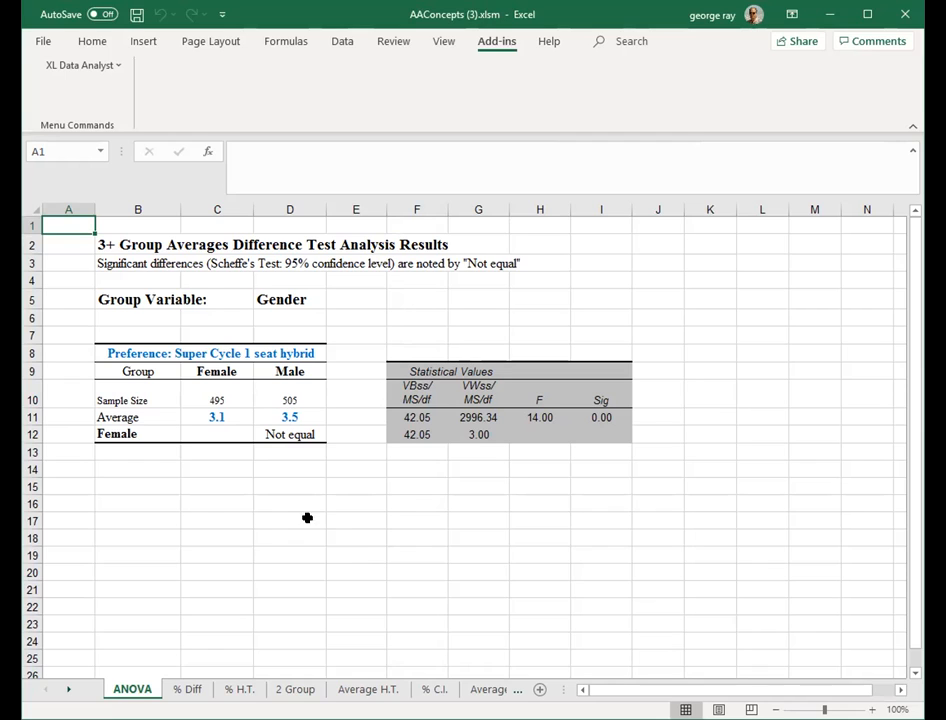
left_click(298, 688)
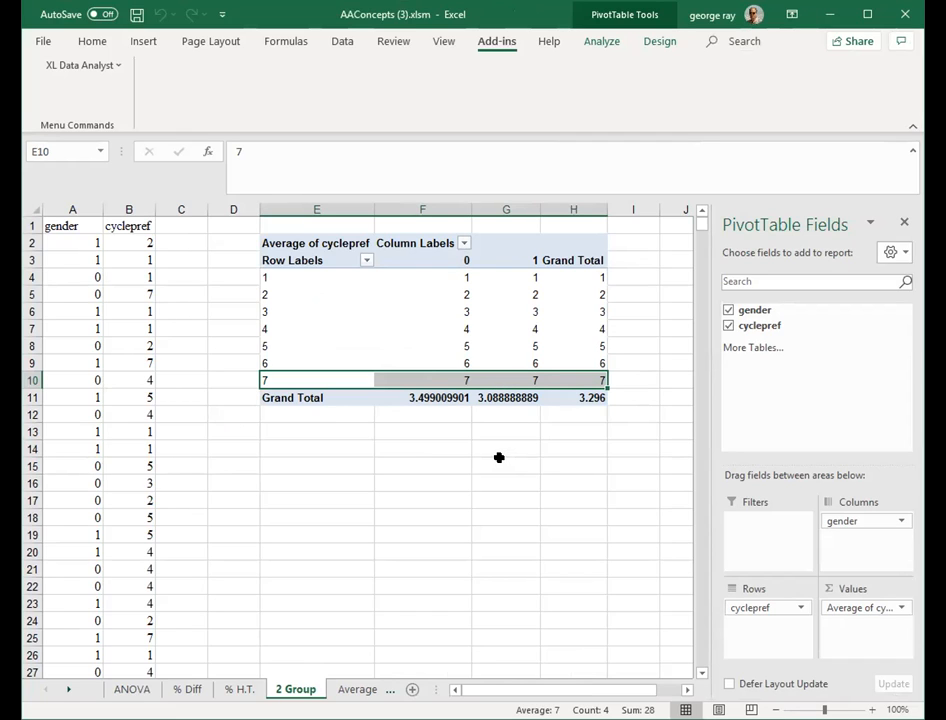
left_click(140, 689)
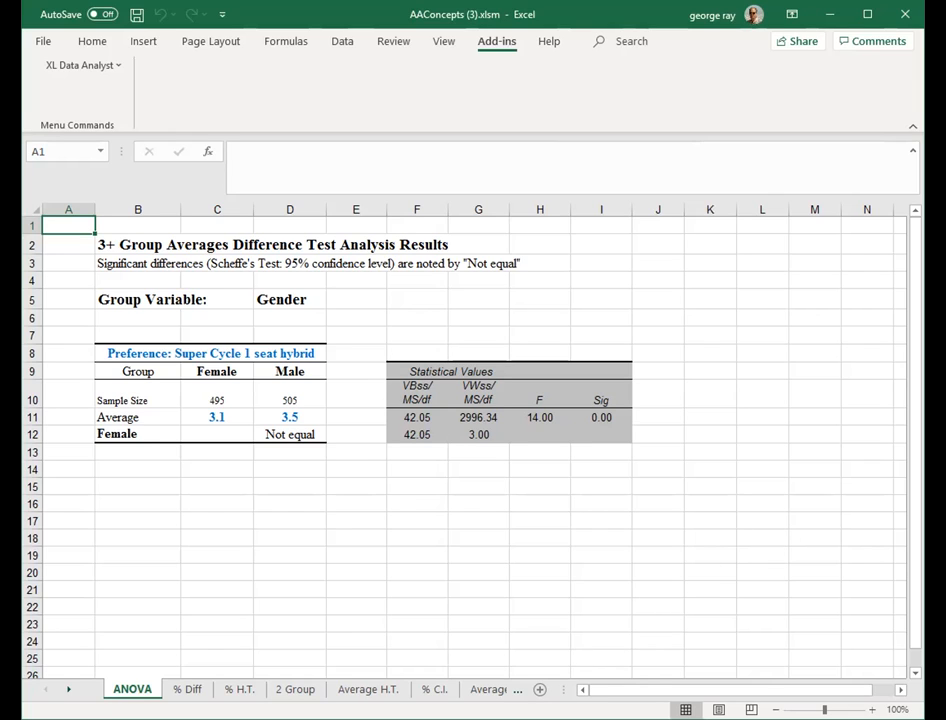
- Add a new worksheet and rename it X Tabs
left_click(538, 690)
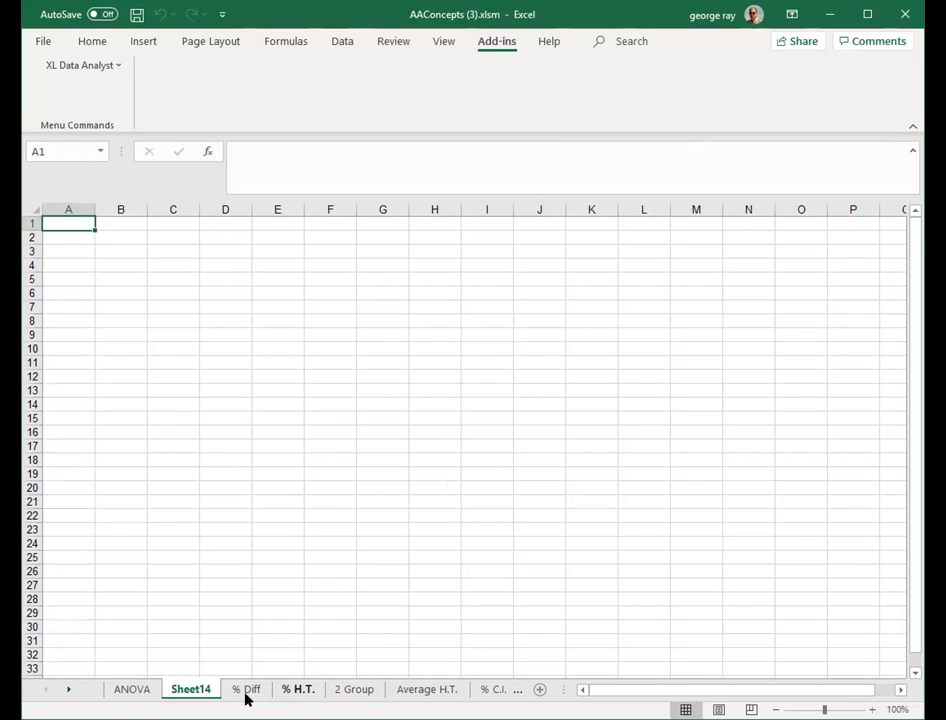
double_click(203, 689)
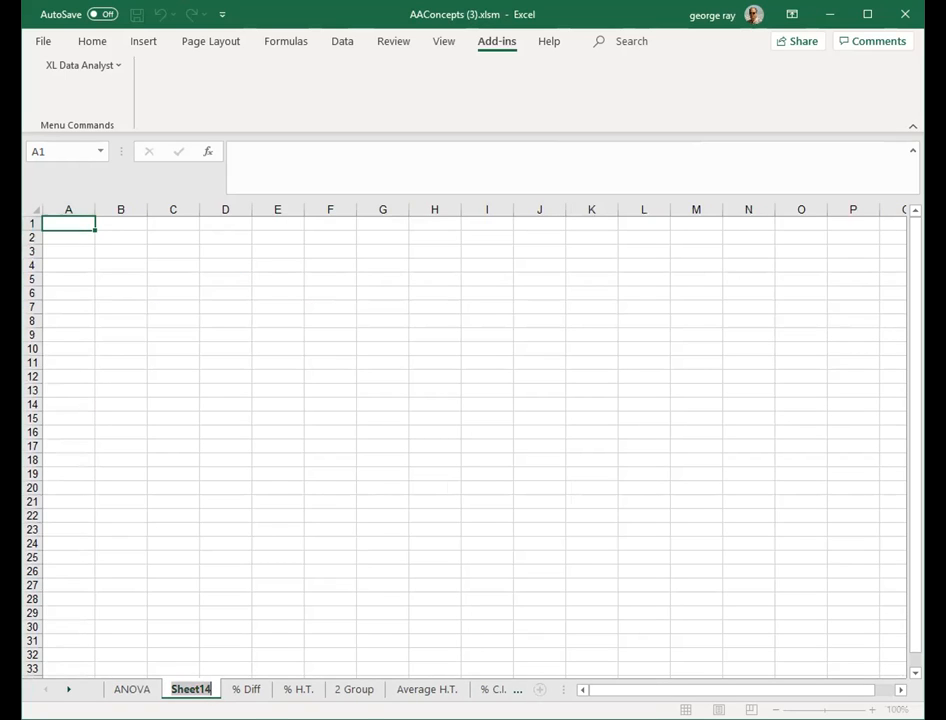
type("X Tabs")
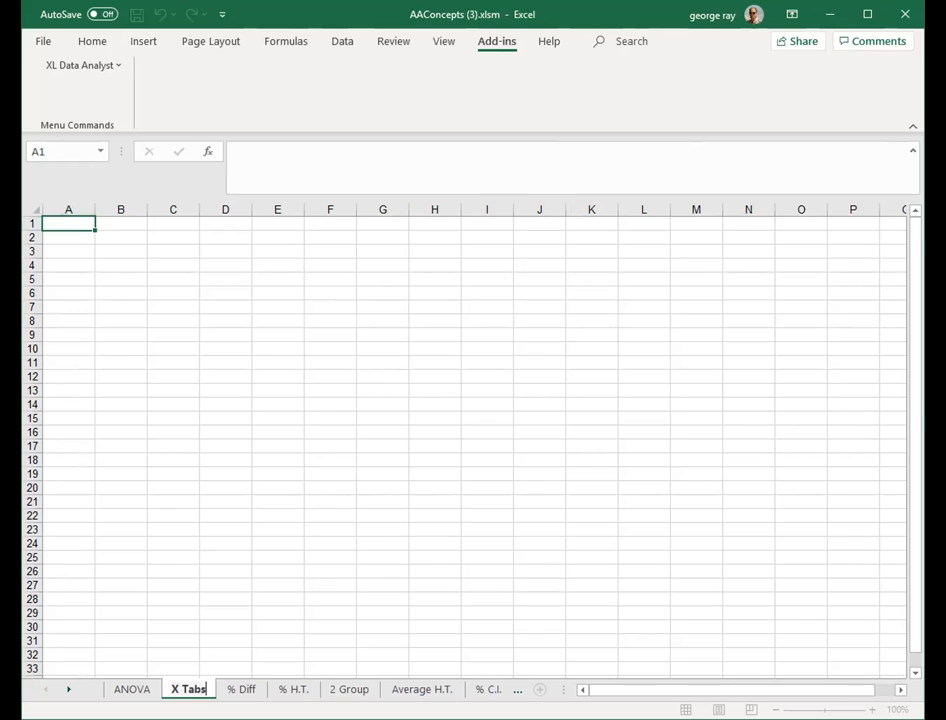
left_click(515, 570)
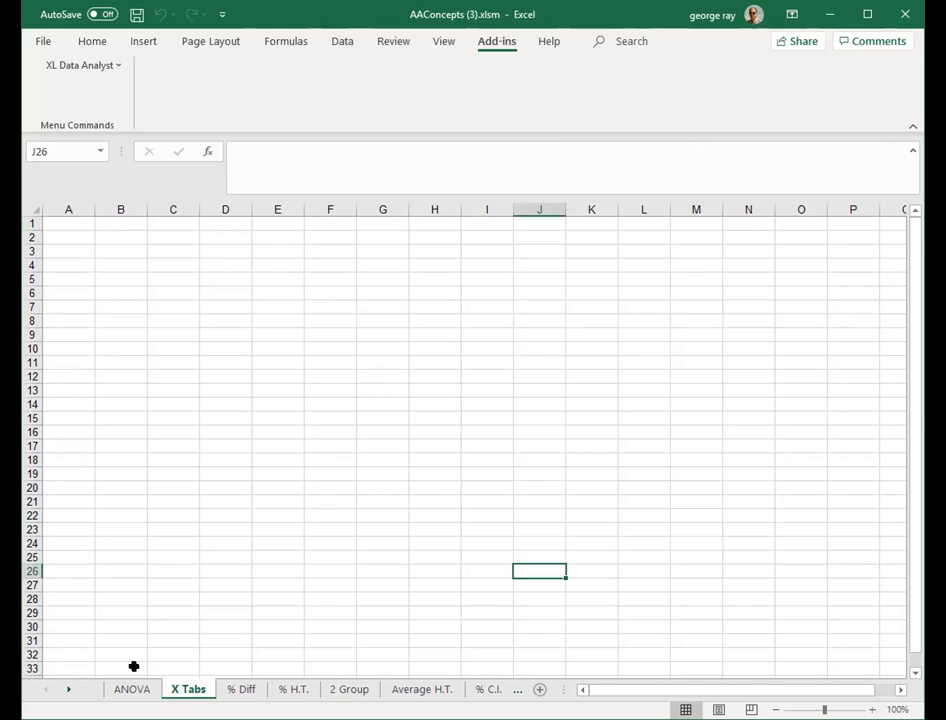
- Copy the gender column from the Data sheet
left_click(68, 690)
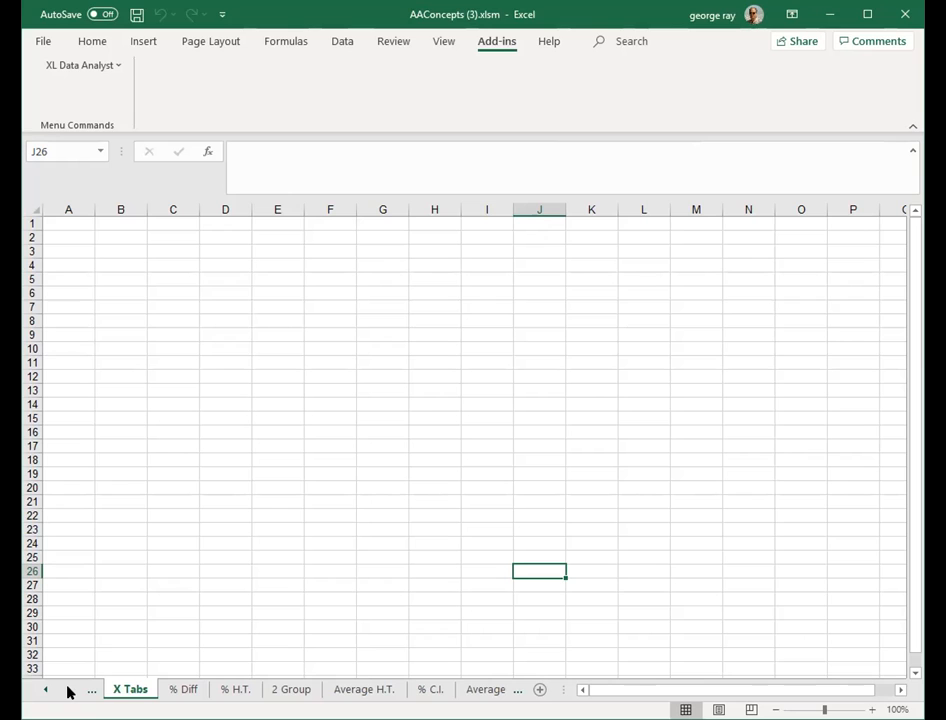
double_click(68, 690)
left_click(68, 690)
left_click(68, 690)
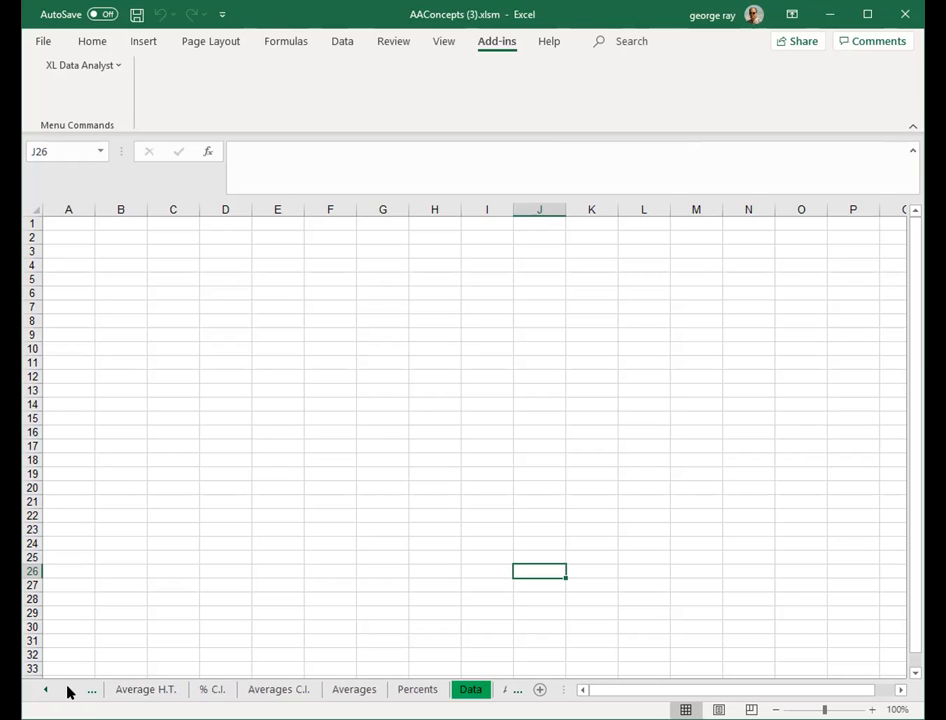
left_click(68, 690)
left_click(387, 690)
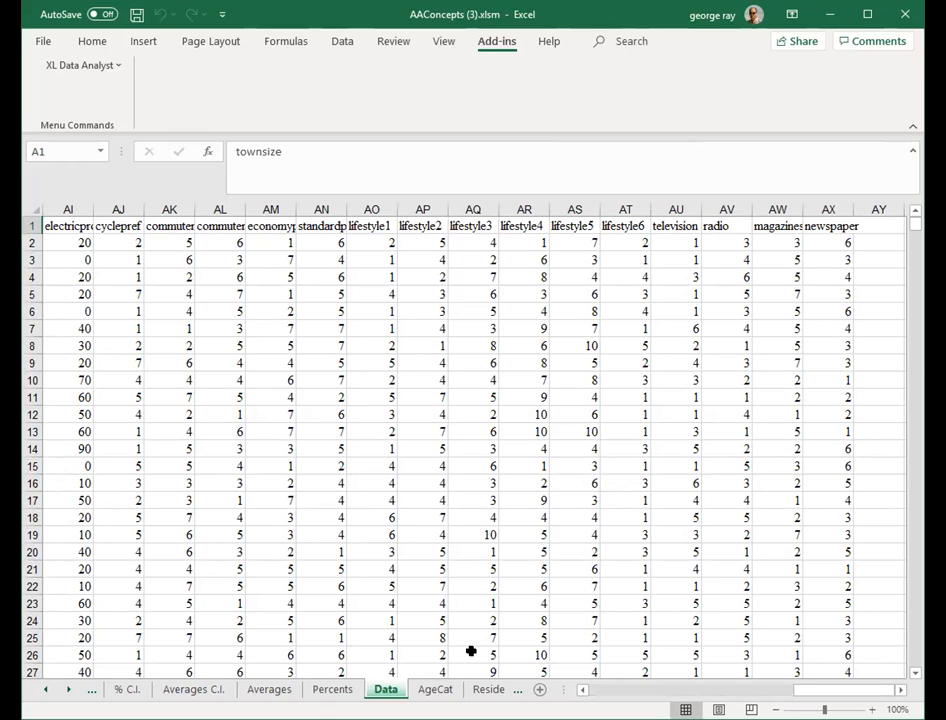
left_click(602, 689)
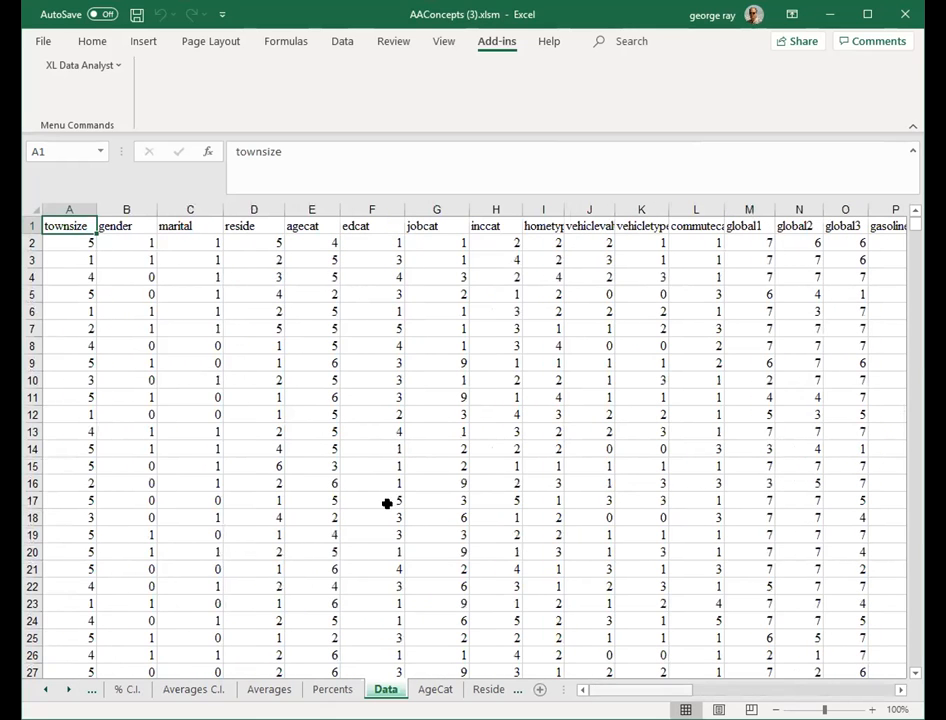
left_click(126, 209)
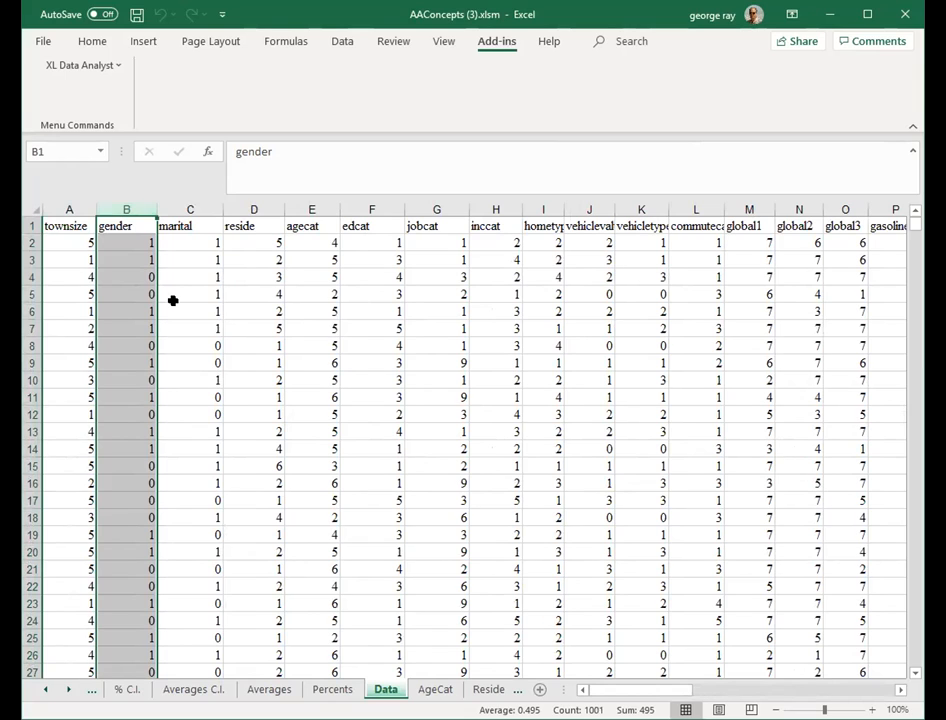
key("ctrl+c")
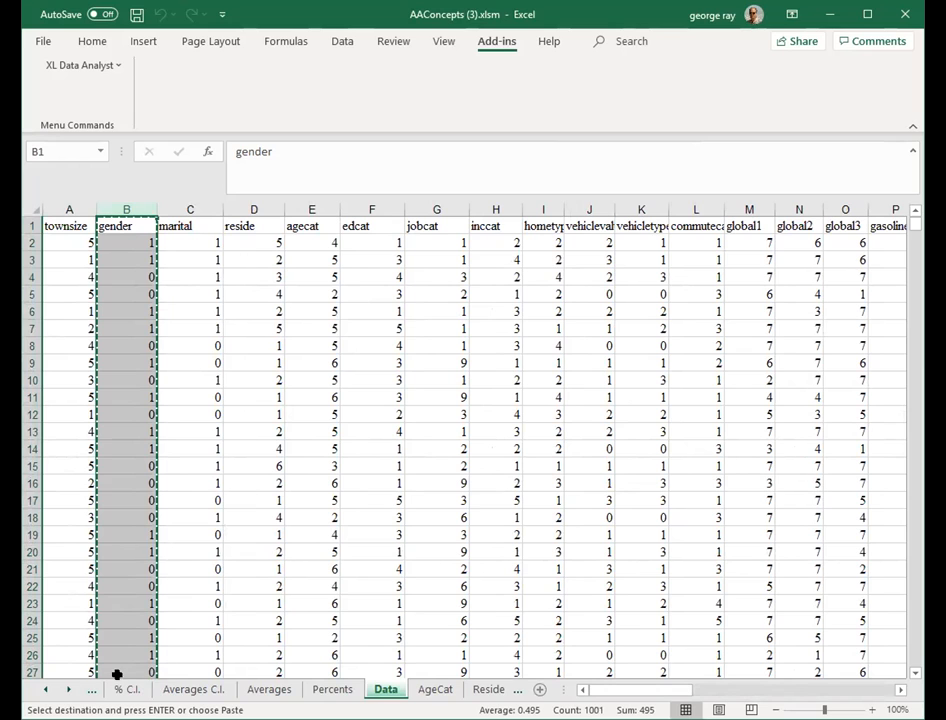
- Paste the gender column into column A of the X Tabs sheet and save the workbook
left_click(45, 690)
left_click(45, 690)
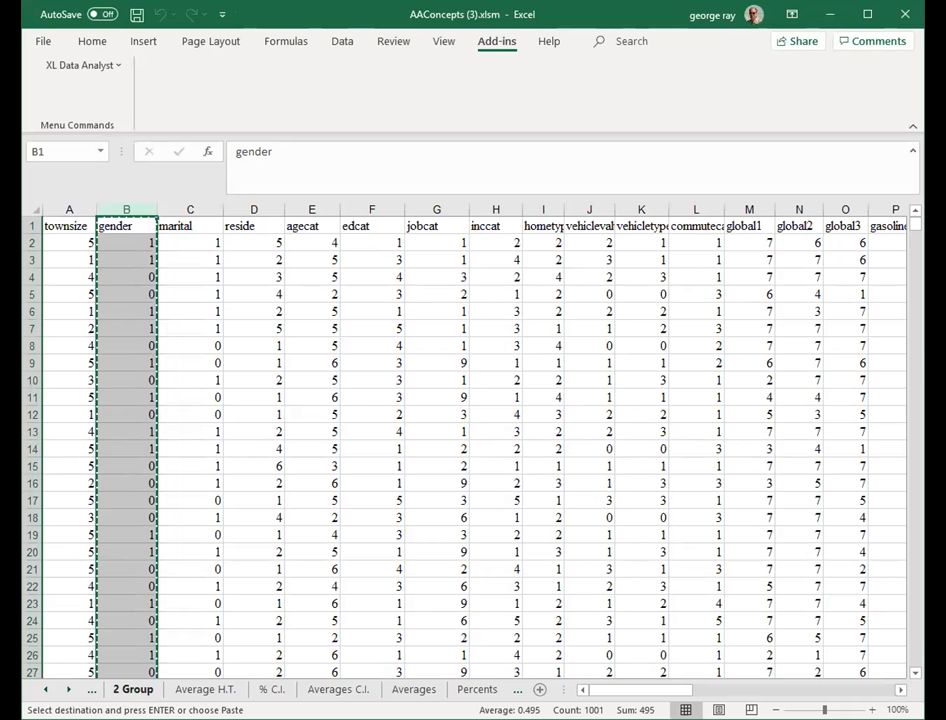
left_click(45, 690)
left_click(45, 690)
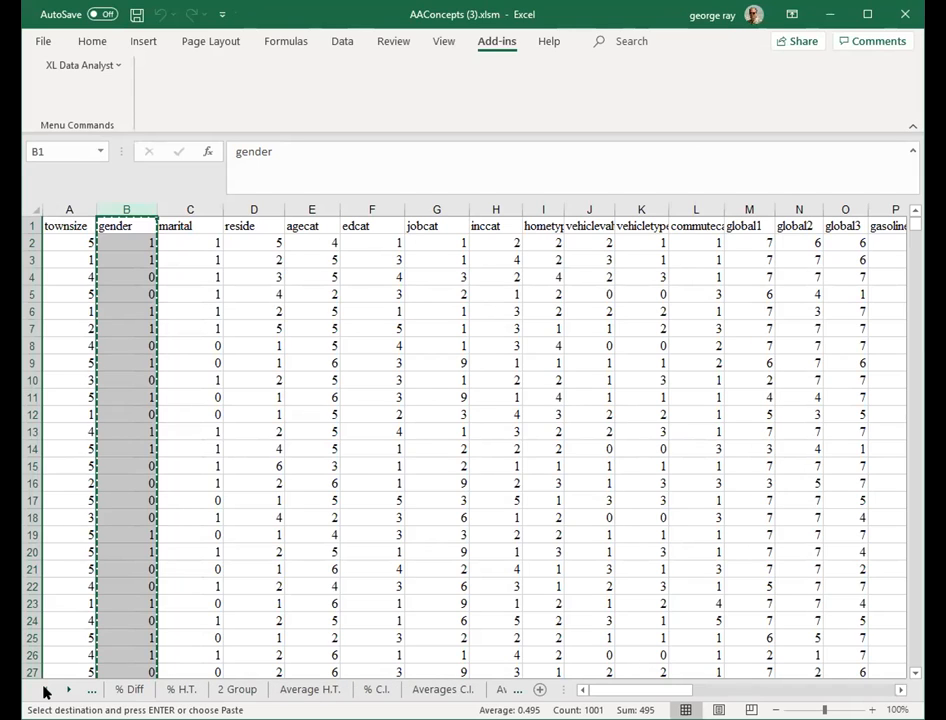
left_click(45, 690)
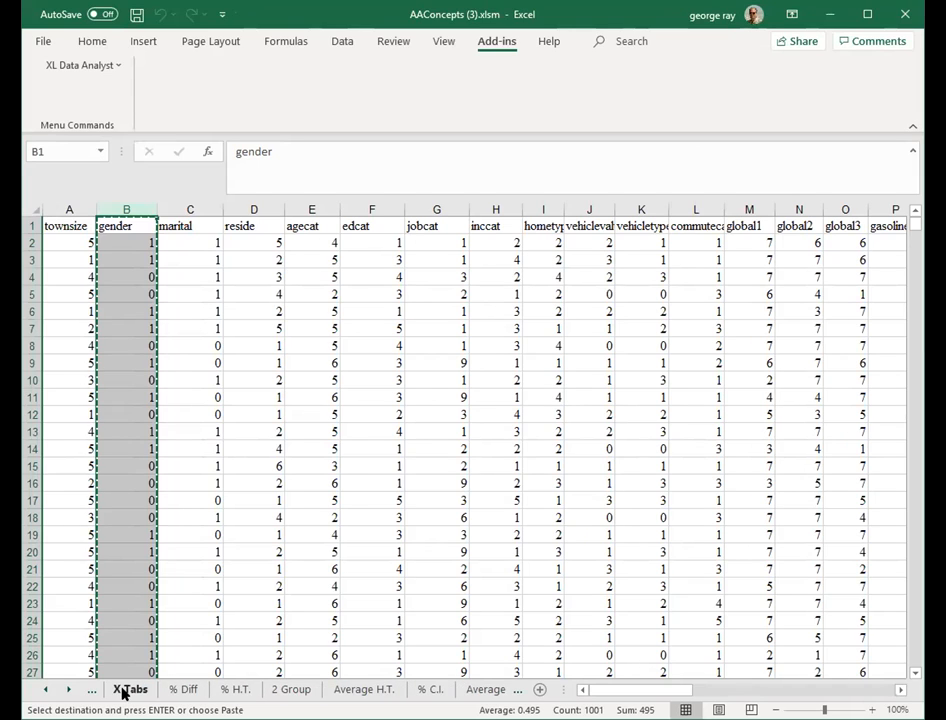
left_click(130, 689)
left_click(74, 224)
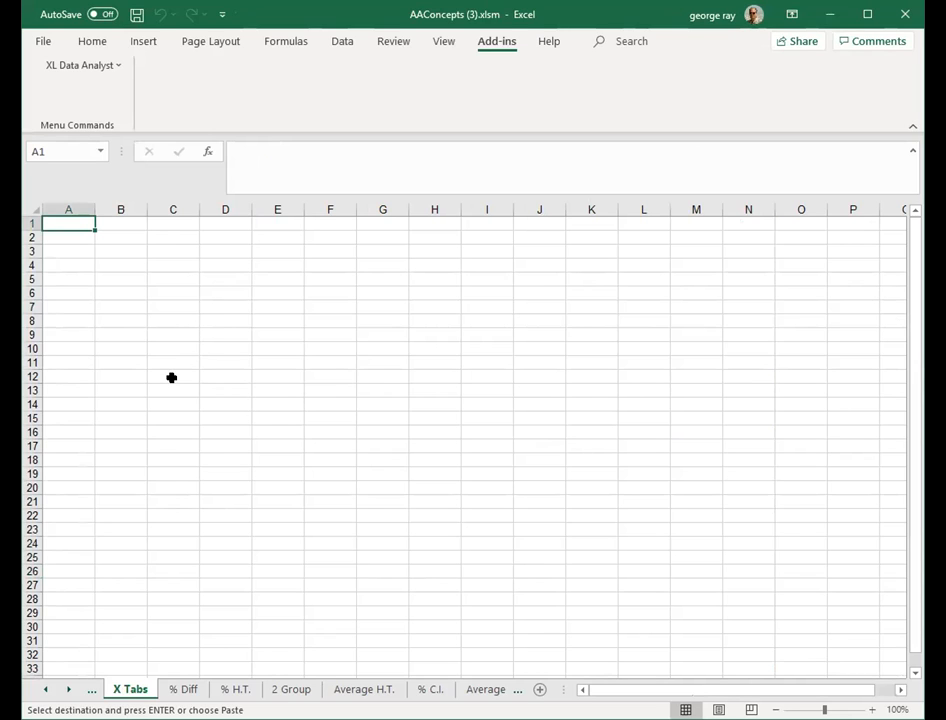
key("ctrl+v")
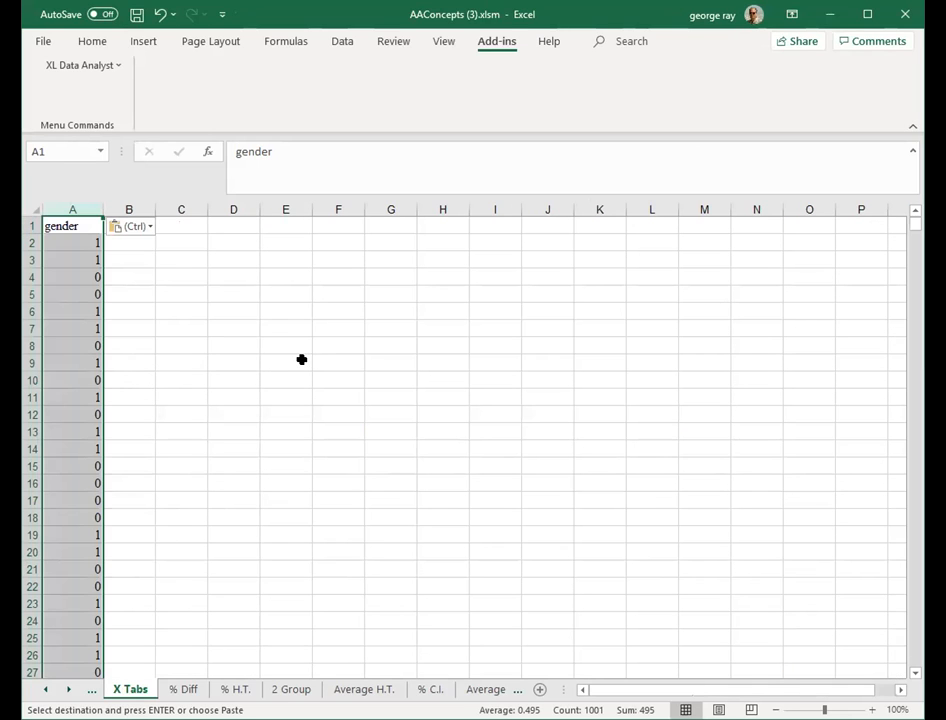
left_click(137, 15)
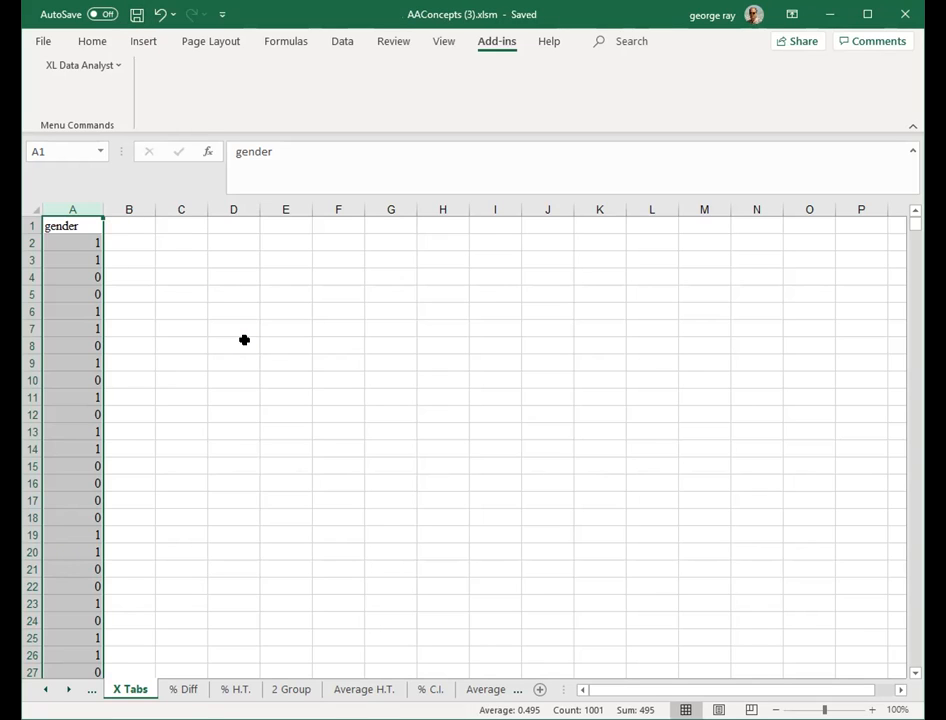
- Copy the magazines column from the Data sheet
left_click(67, 690)
left_click(67, 690)
left_click(67, 690)
left_click(67, 690)
left_click(67, 690)
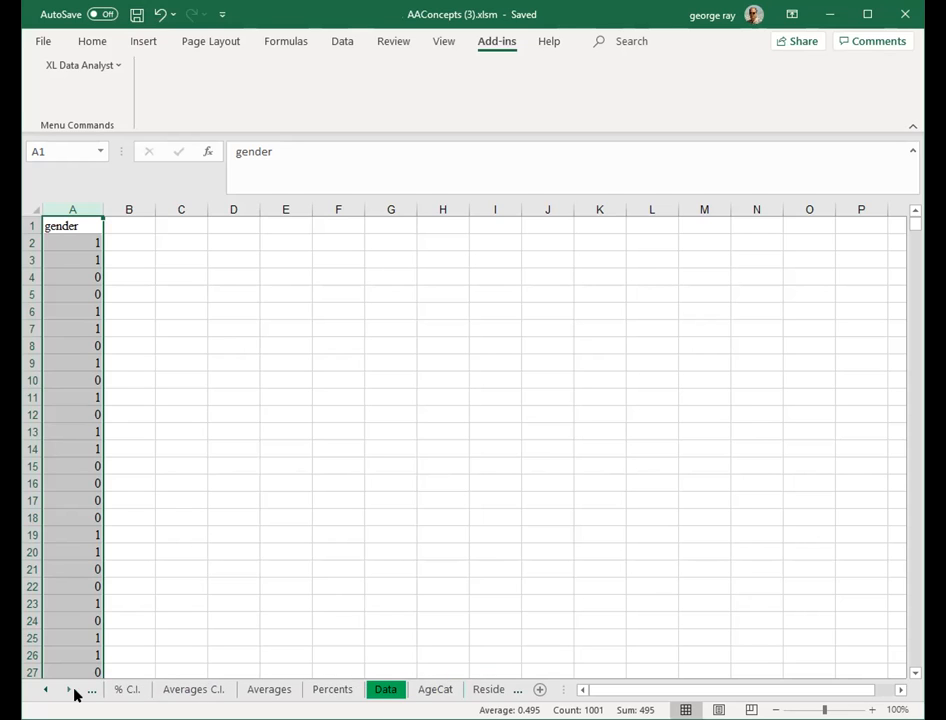
left_click(381, 691)
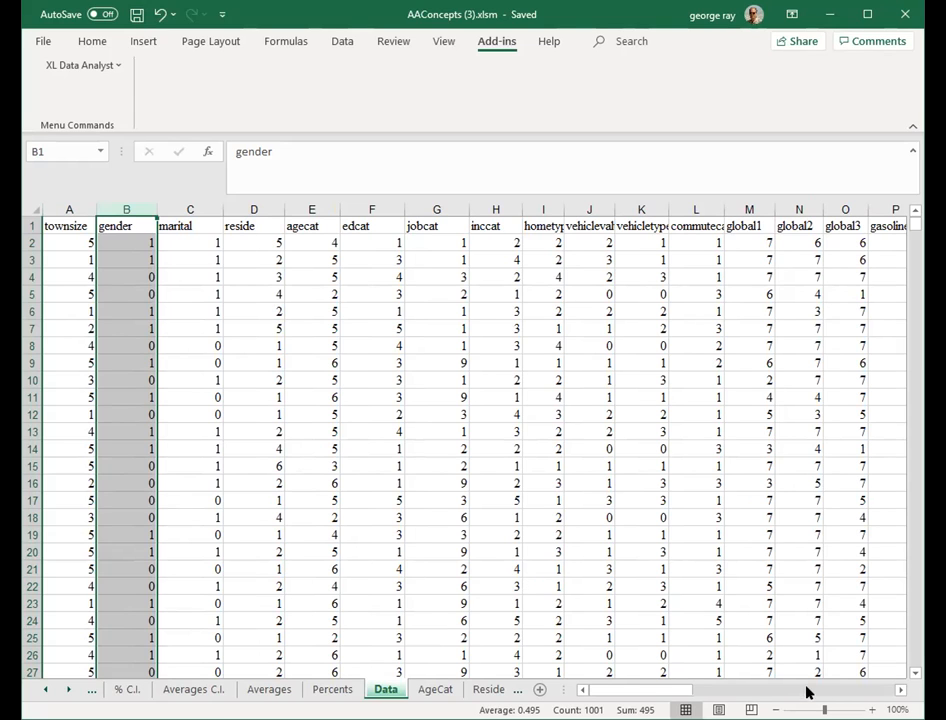
left_click(876, 690)
left_click(876, 690)
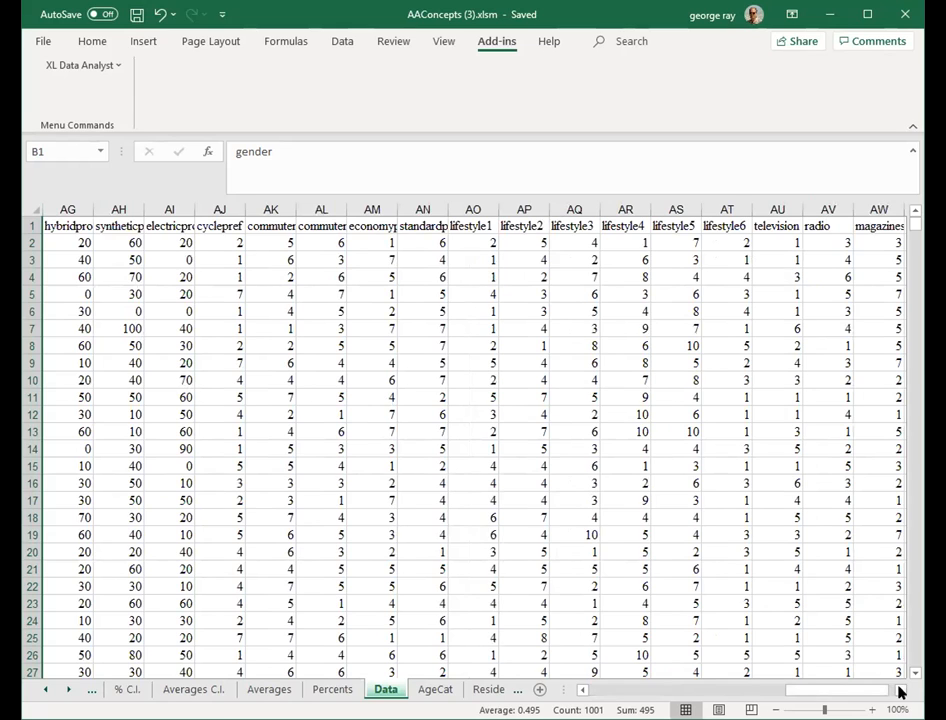
left_click(899, 690)
left_click(899, 690)
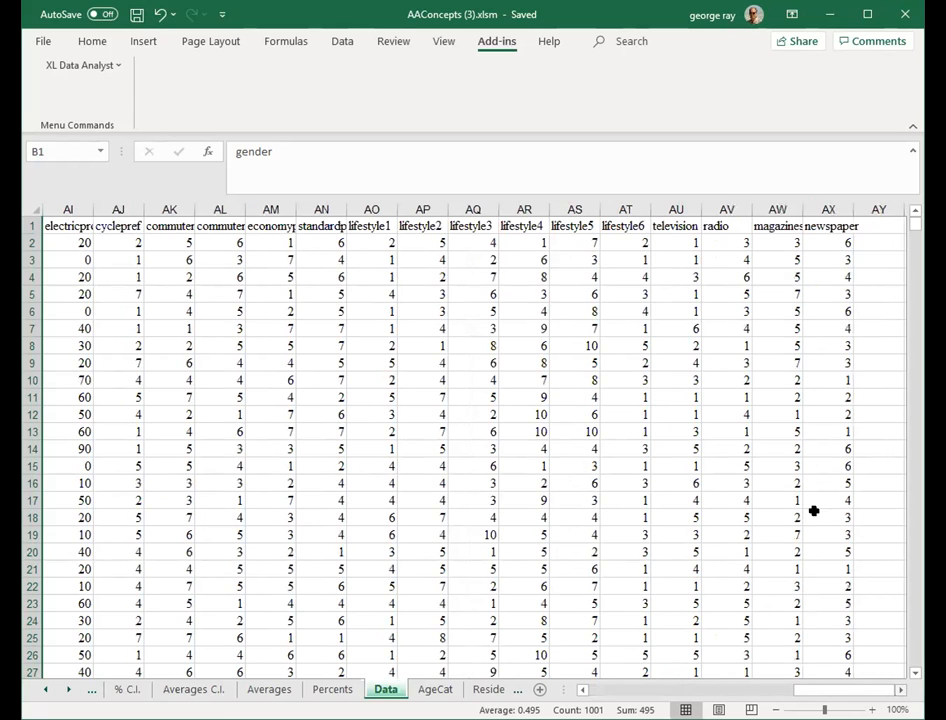
left_click(776, 208)
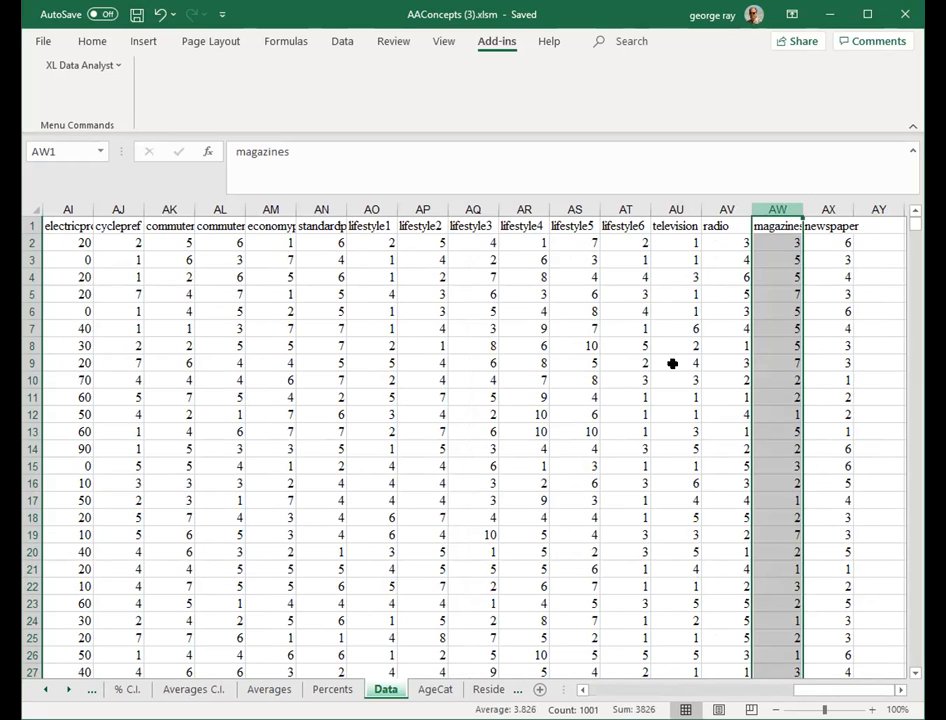
key("ctrl+c")
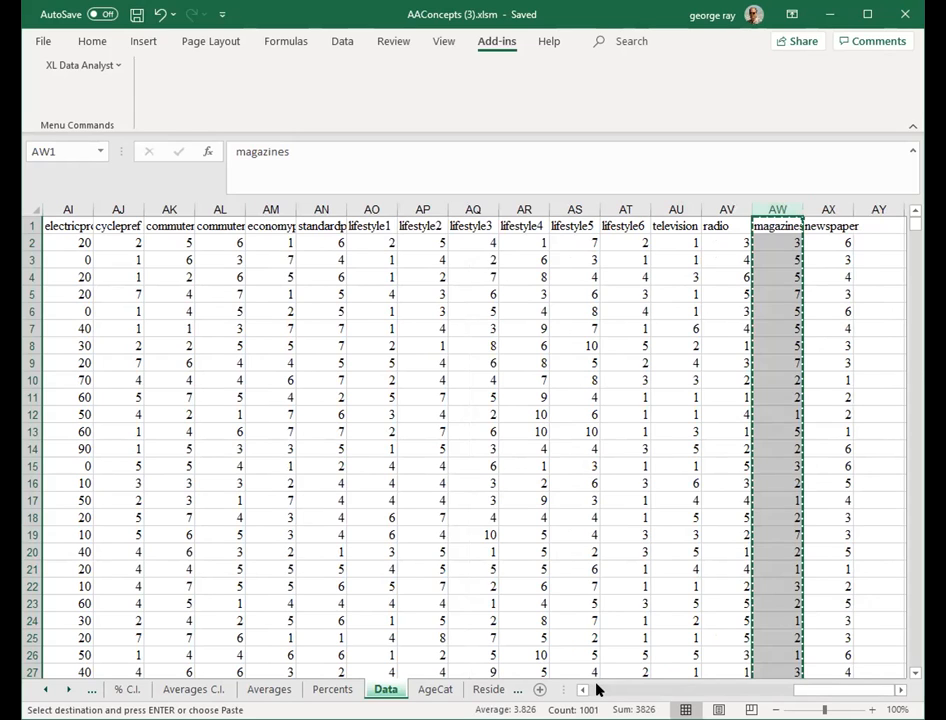
- Paste the magazines column into column B of the X Tabs sheet
left_click(597, 689)
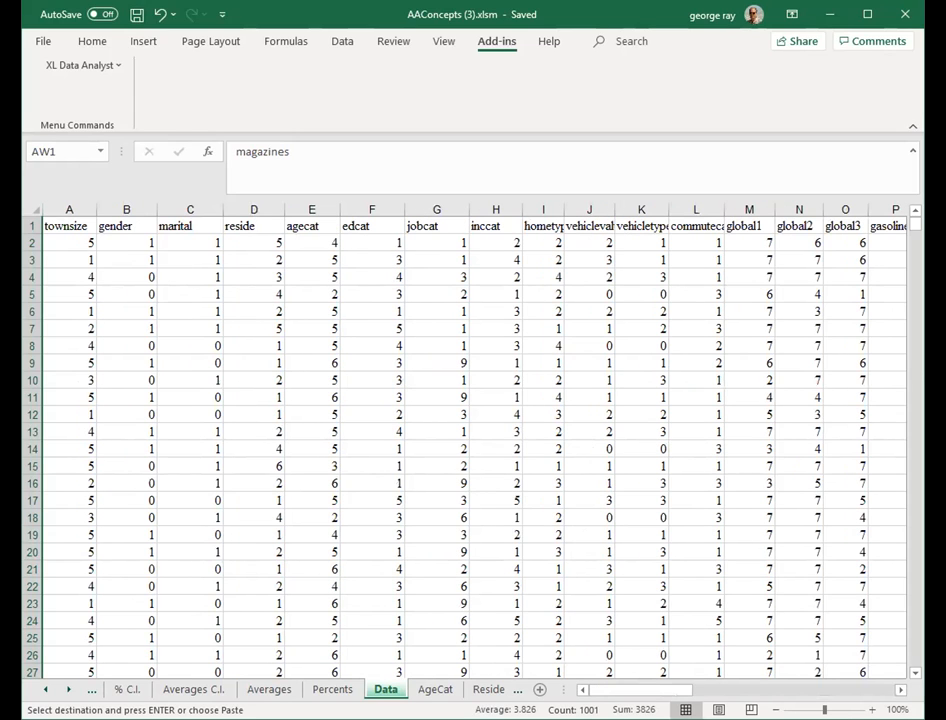
left_click(46, 690)
left_click(46, 690)
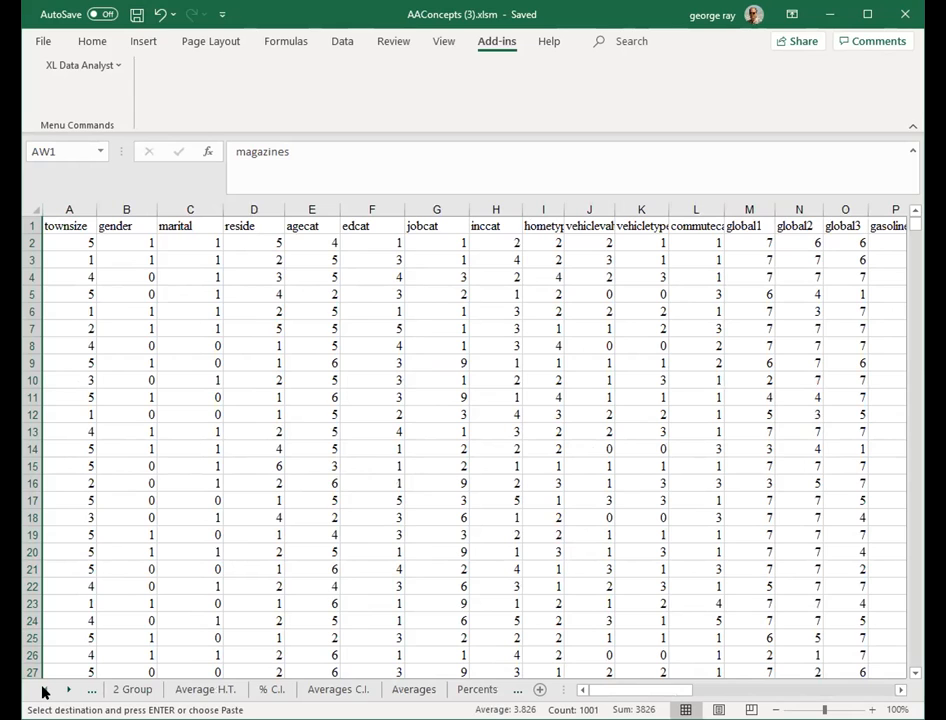
left_click(46, 690)
left_click(46, 690)
left_click(46, 690)
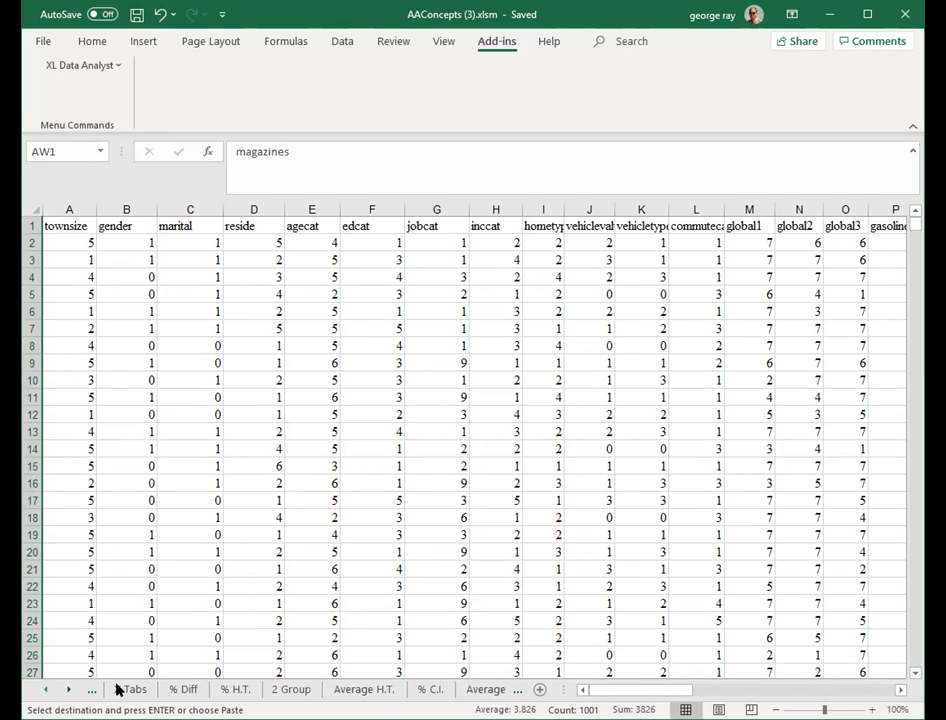
left_click(128, 689)
left_click(129, 226)
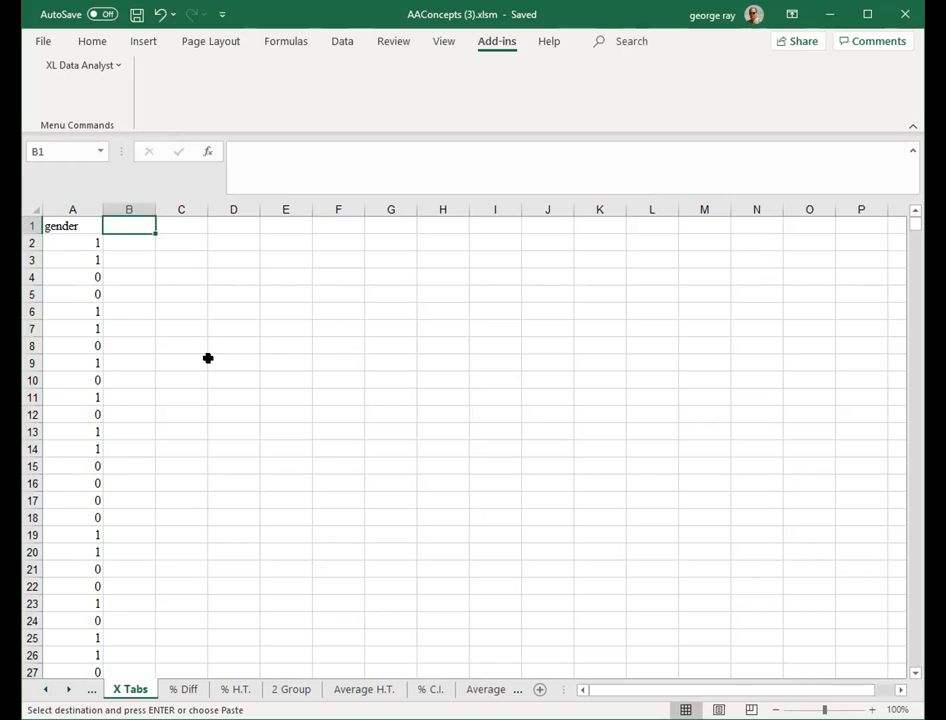
key("ctrl+v")
left_click(258, 362)
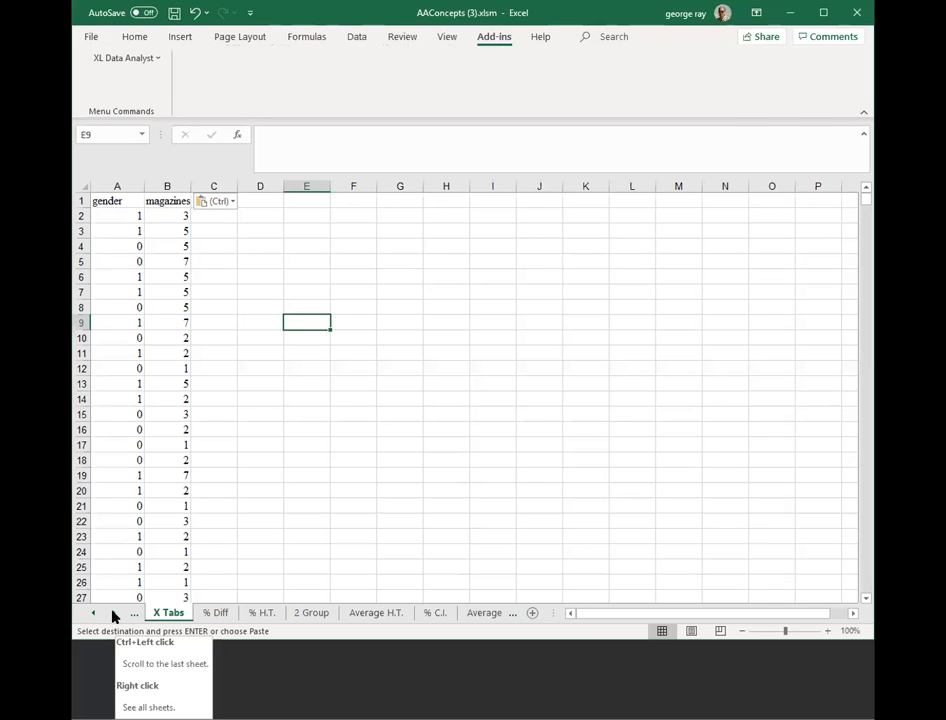
- Examine the magazines variable's description and value labels on the Define Variables sheet
left_click(112, 615)
left_click(112, 615)
left_click(112, 615)
left_click(112, 615)
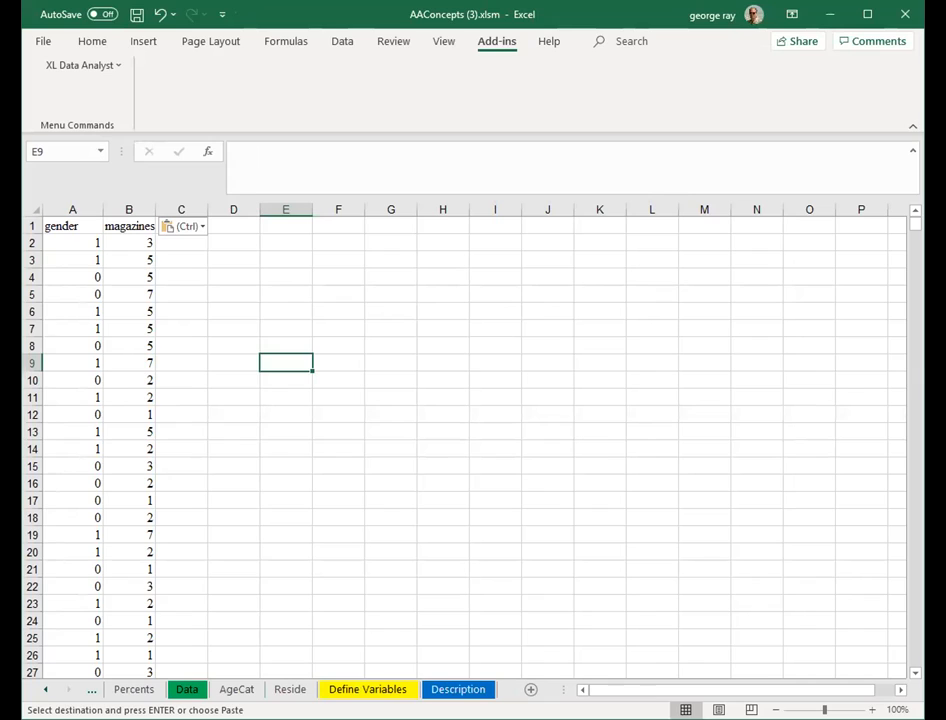
left_click(389, 690)
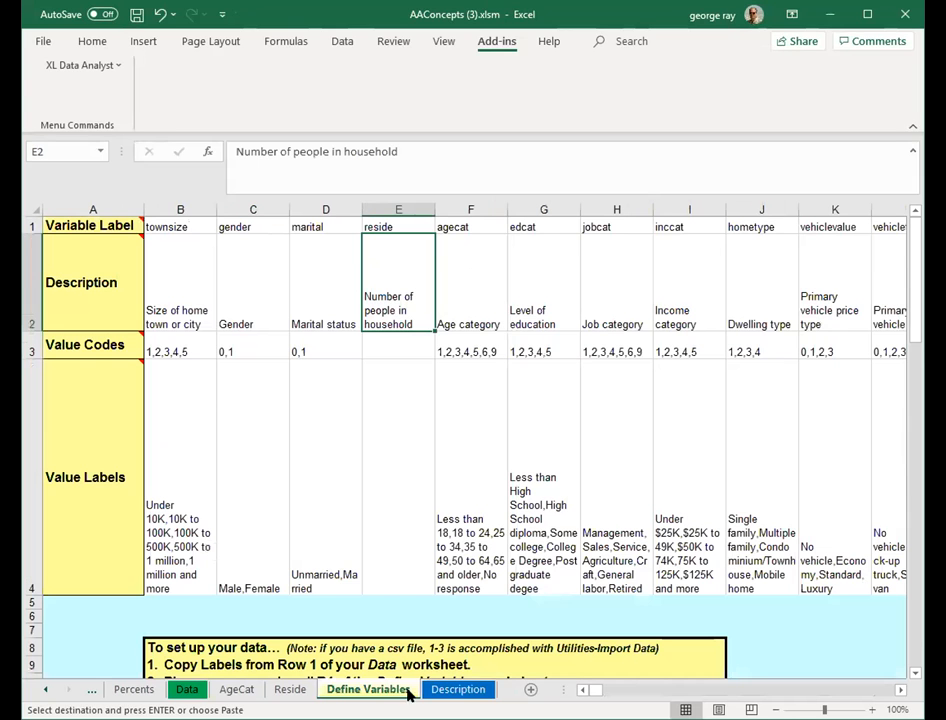
left_click(815, 692)
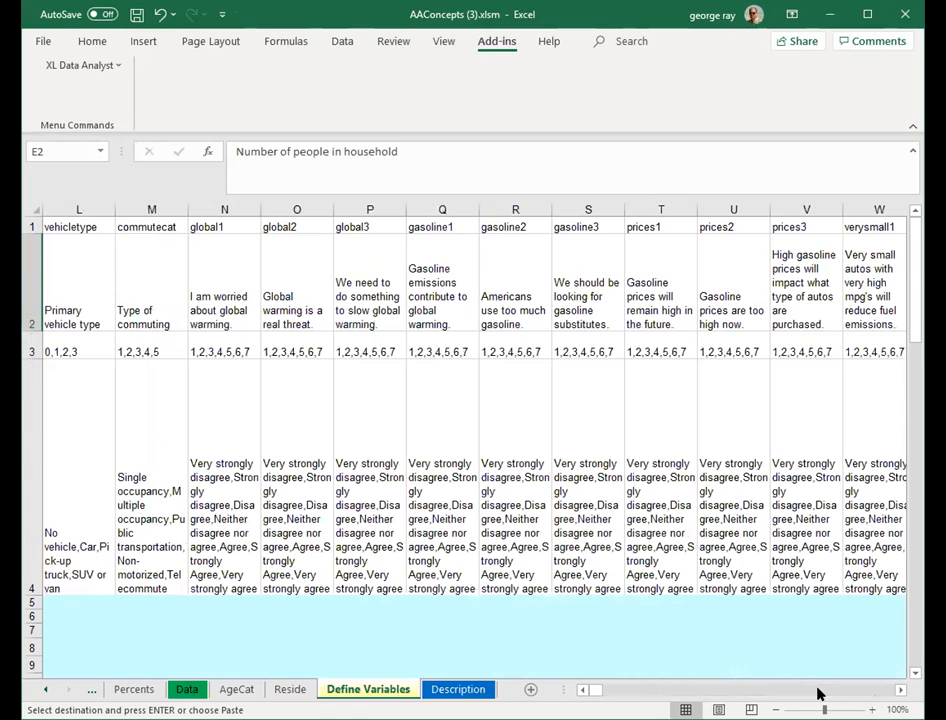
left_click(817, 692)
left_click(818, 691)
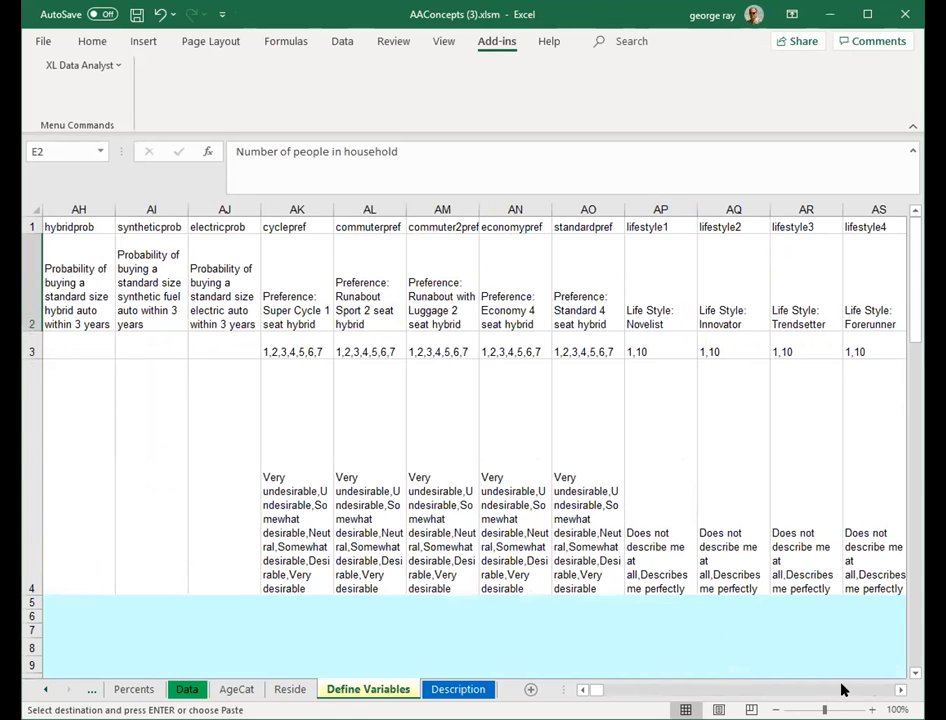
left_click(841, 689)
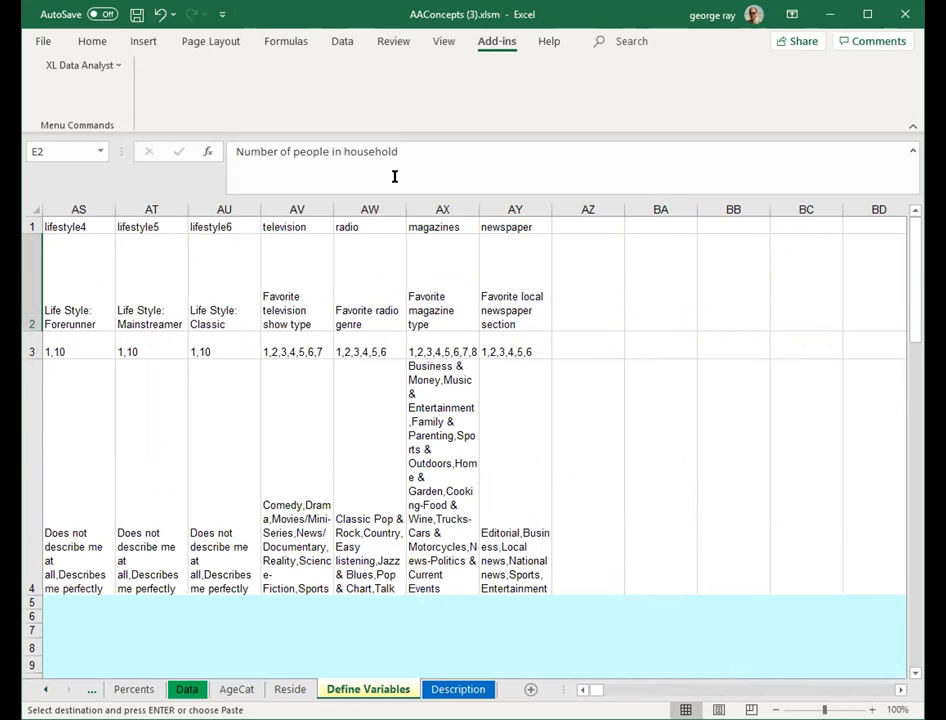
left_click(448, 276)
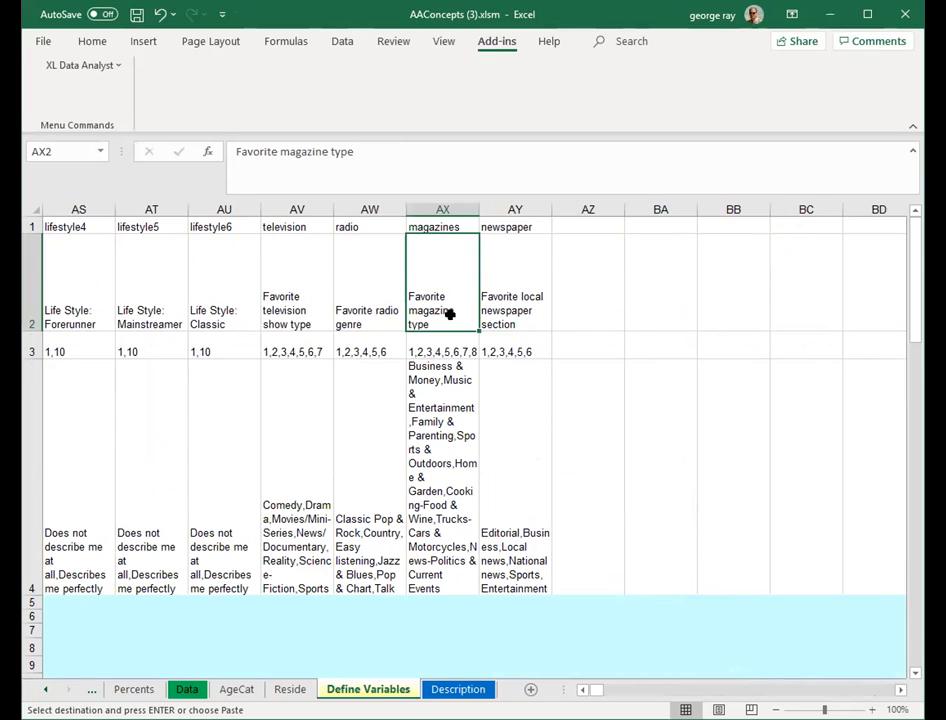
- Return to the X Tabs sheet
left_click(45, 691)
left_click(45, 691)
left_click(45, 691)
left_click(45, 691)
left_click(45, 691)
left_click(44, 691)
left_click(44, 691)
left_click(44, 691)
left_click(44, 691)
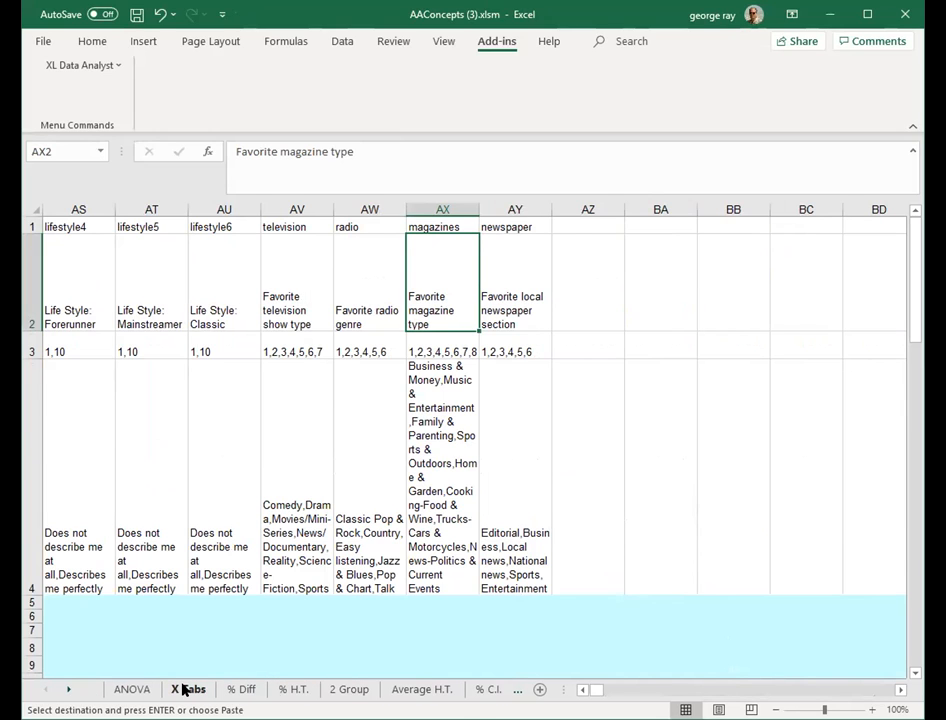
left_click(184, 690)
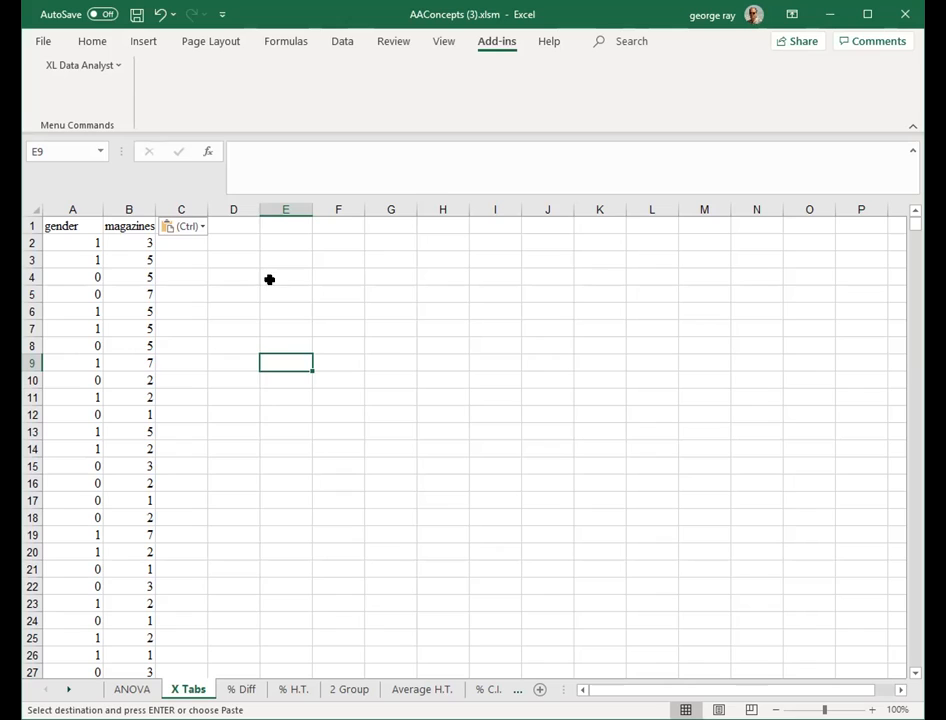
- Save the workbook and enter the header oneCount in cell C1 of the X Tabs sheet
key("ctrl+s")
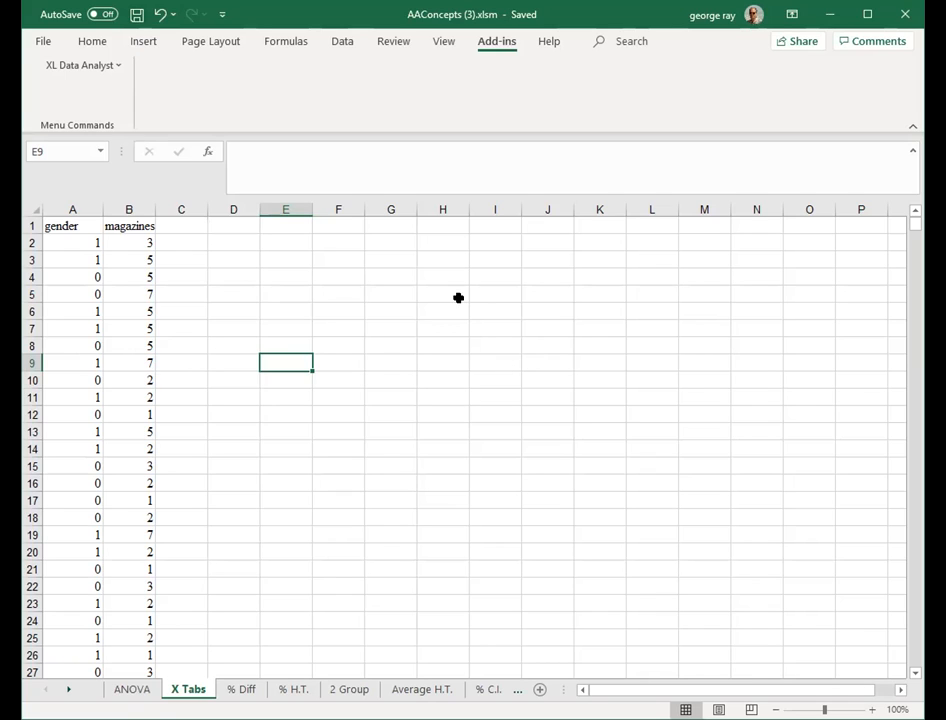
left_click(192, 226)
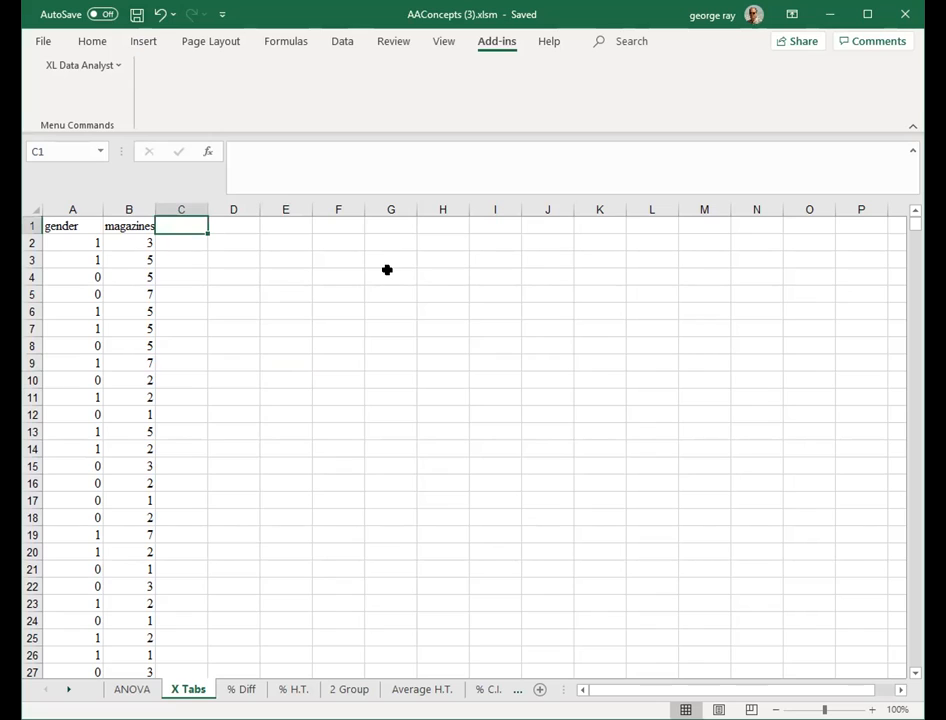
type("one")
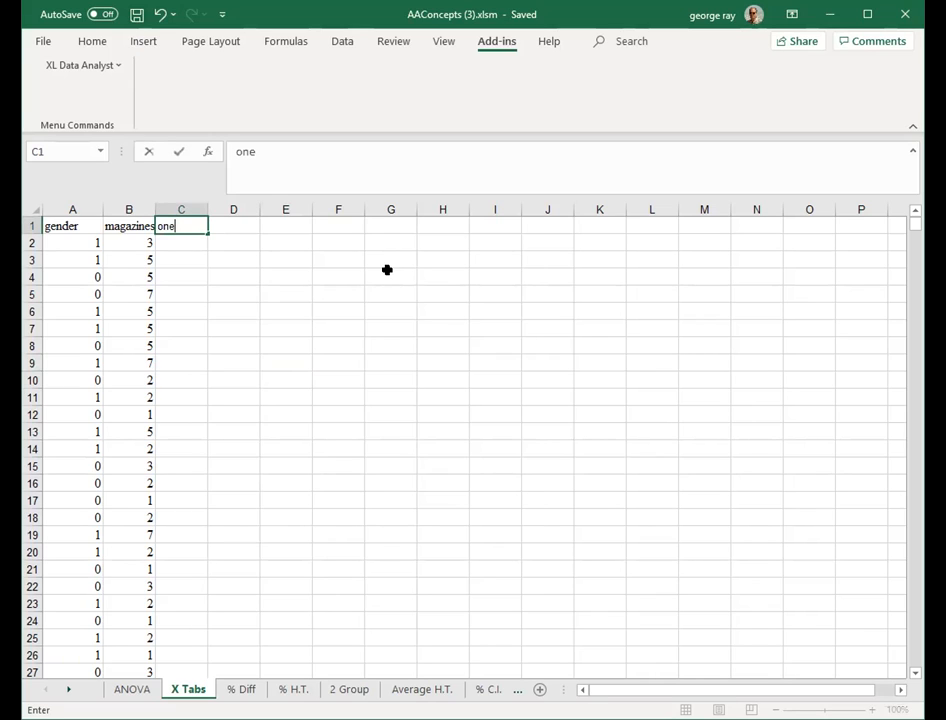
type("Count")
key("Return")
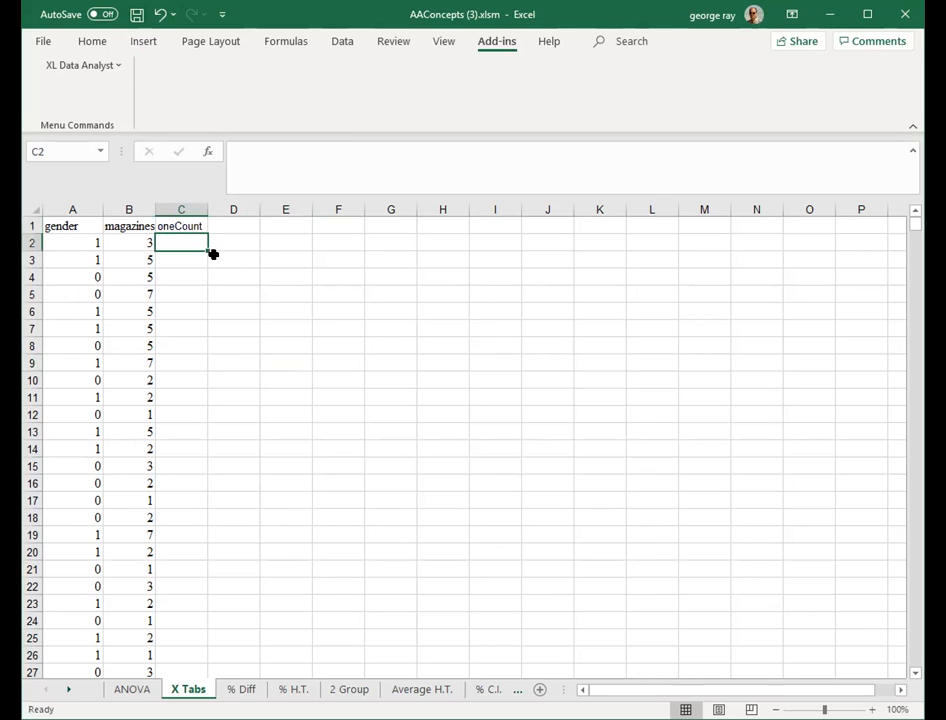
- Enter 1 in C2 and fill it down column C through row 1001
type("1")
left_click(293, 274)
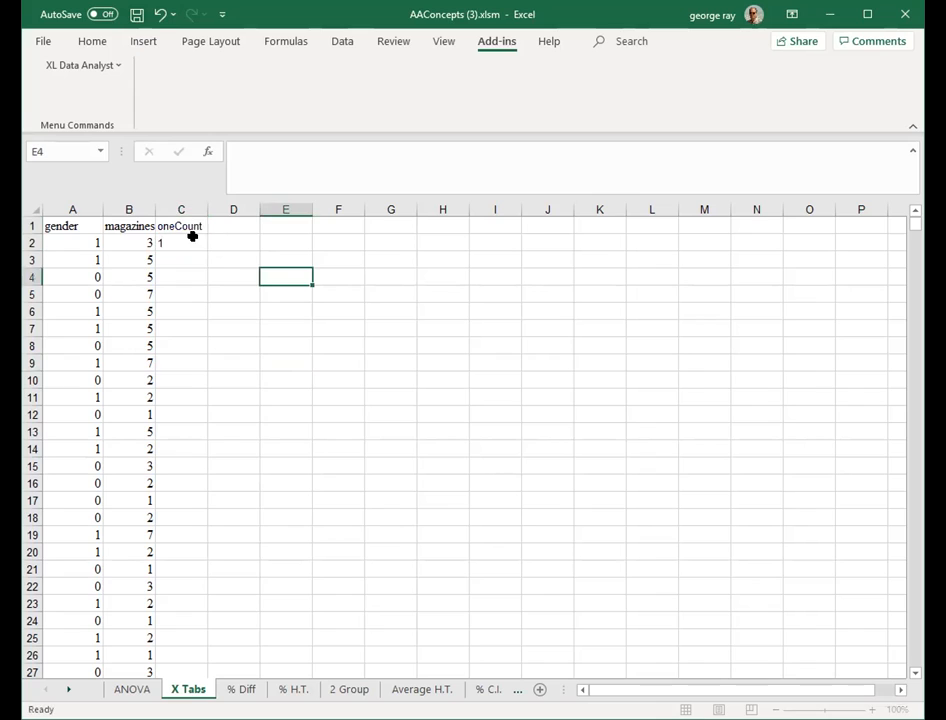
left_click(196, 248)
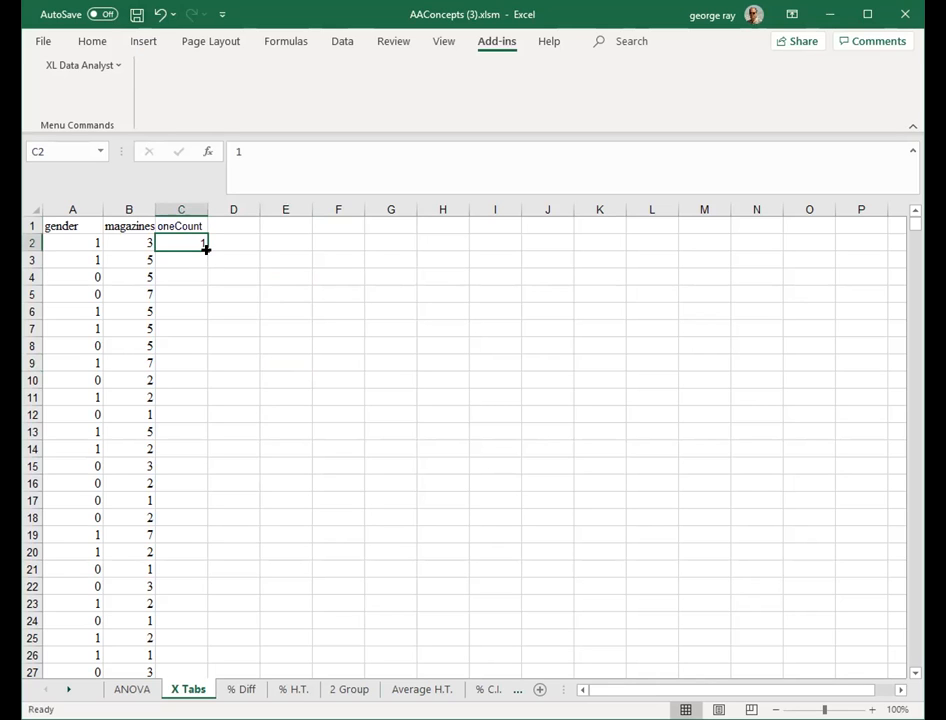
mouse_move(205, 249)
left_mouse_down()
mouse_move(206, 665)
mouse_move(203, 632)
mouse_move(241, 640)
mouse_move(372, 608)
left_mouse_up()
left_click(396, 603)
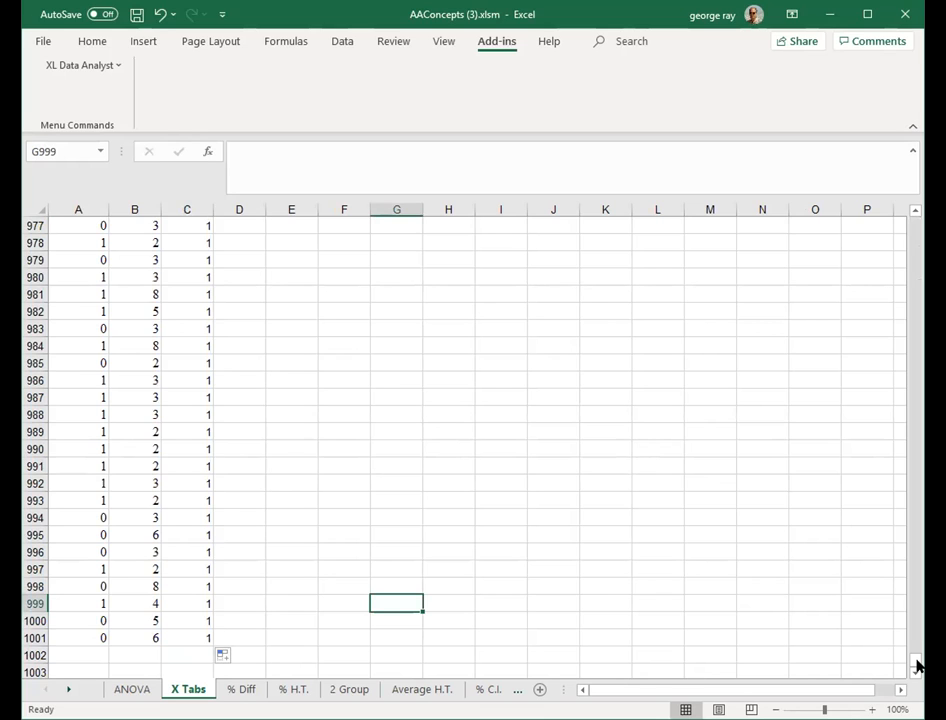
double_click(476, 288)
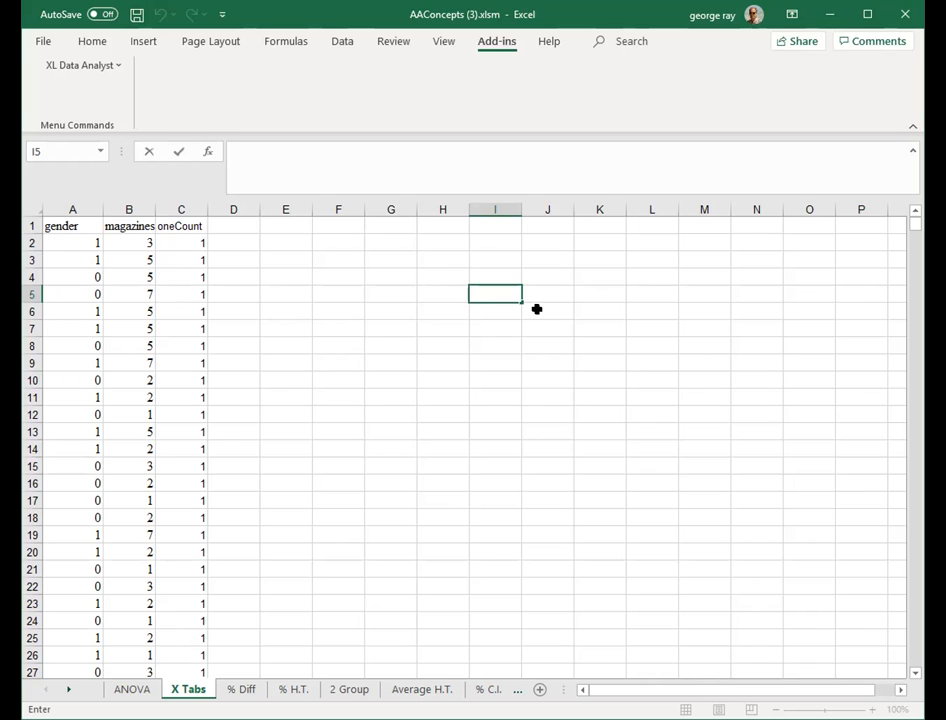
left_click(181, 294)
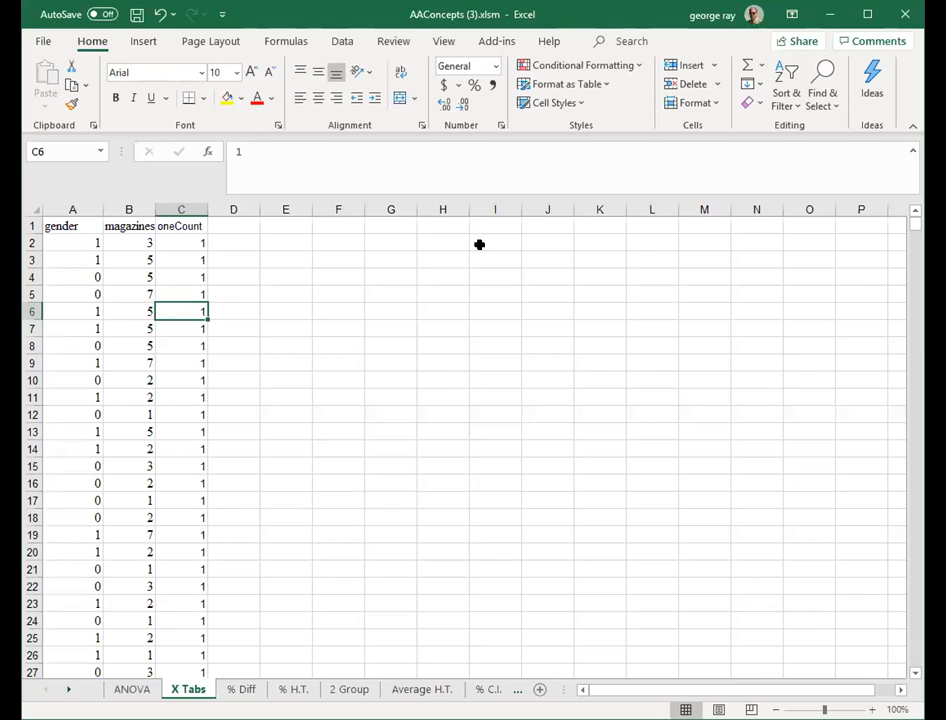
left_click(113, 298)
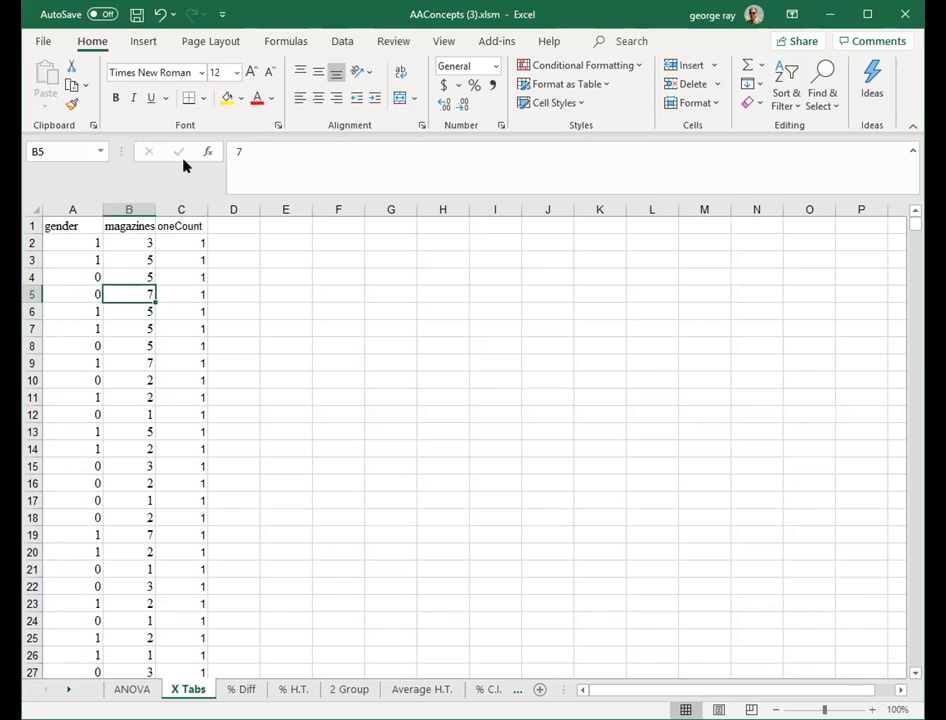
- Insert a PivotTable from the range A1:C1001, placing it on the existing X Tabs sheet at F2
left_click(145, 41)
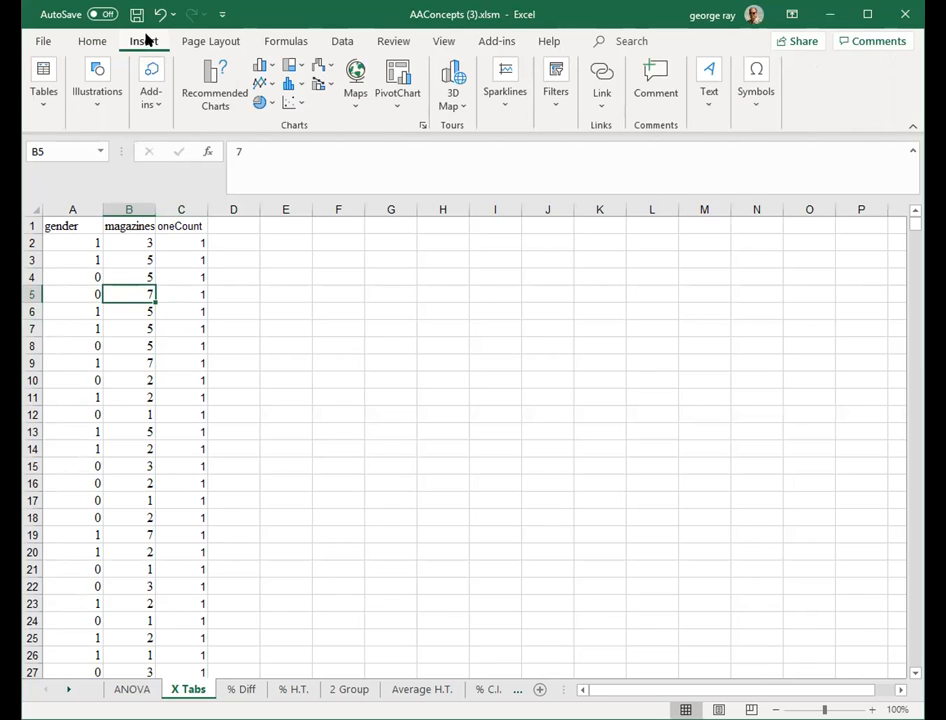
left_click(40, 109)
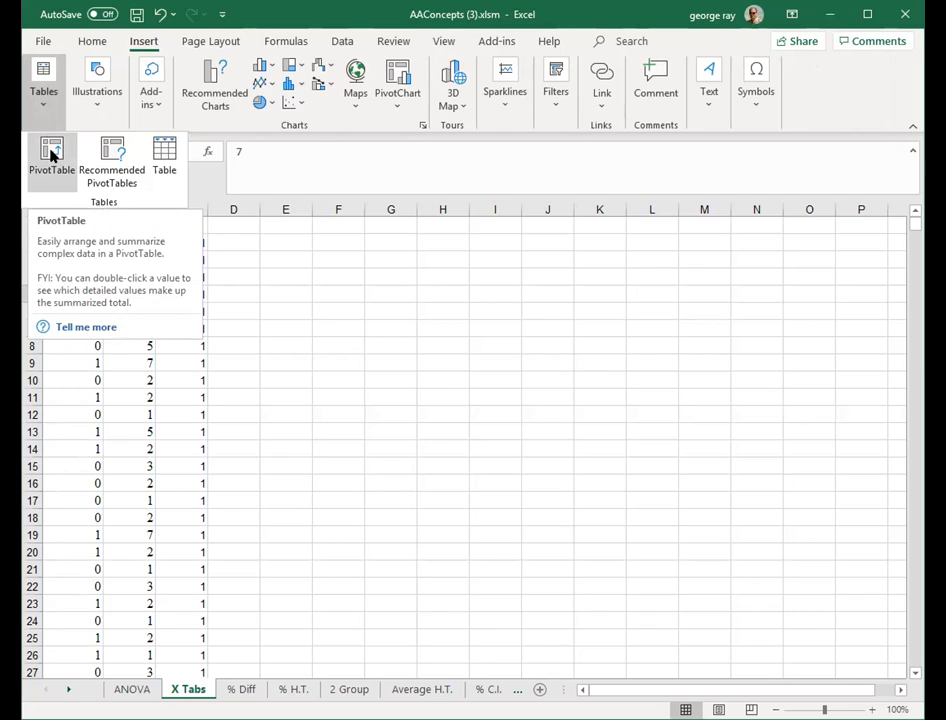
left_click(50, 152)
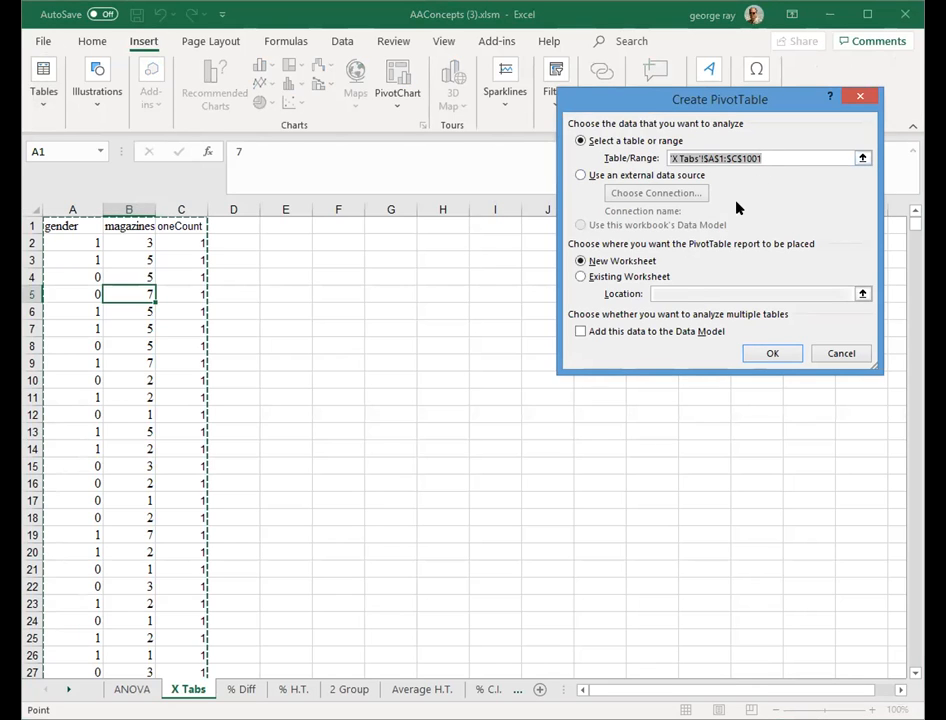
left_click(580, 281)
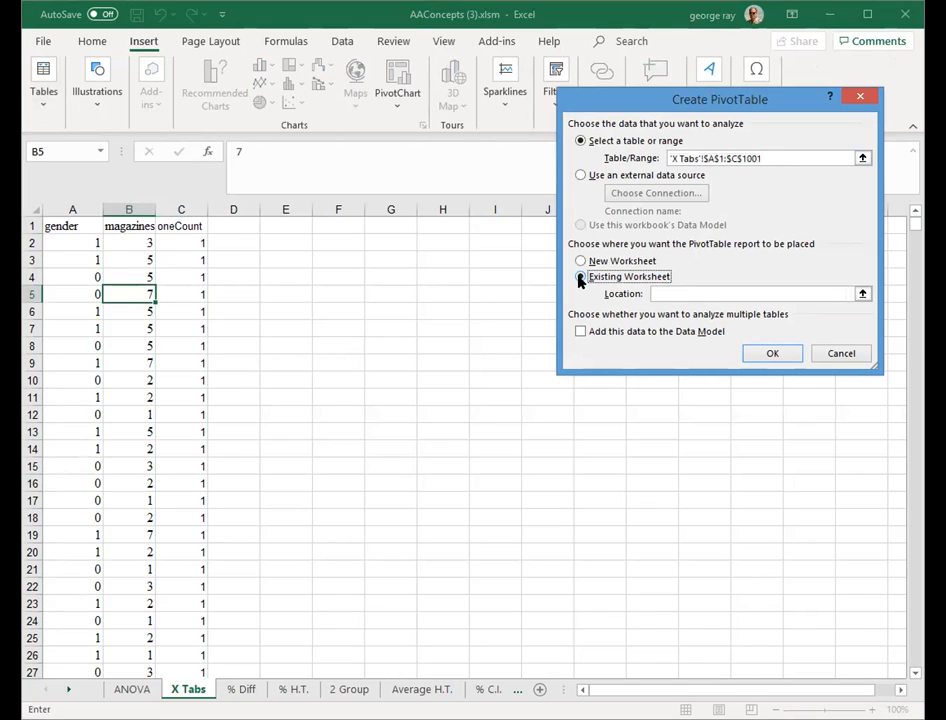
left_click(660, 292)
left_click(333, 243)
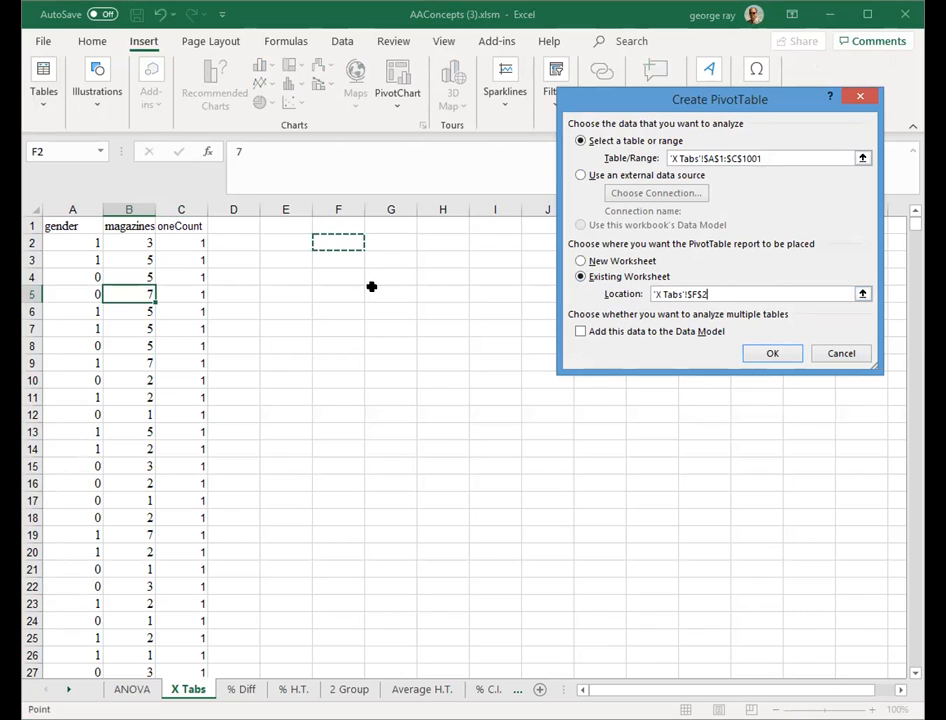
left_click(771, 355)
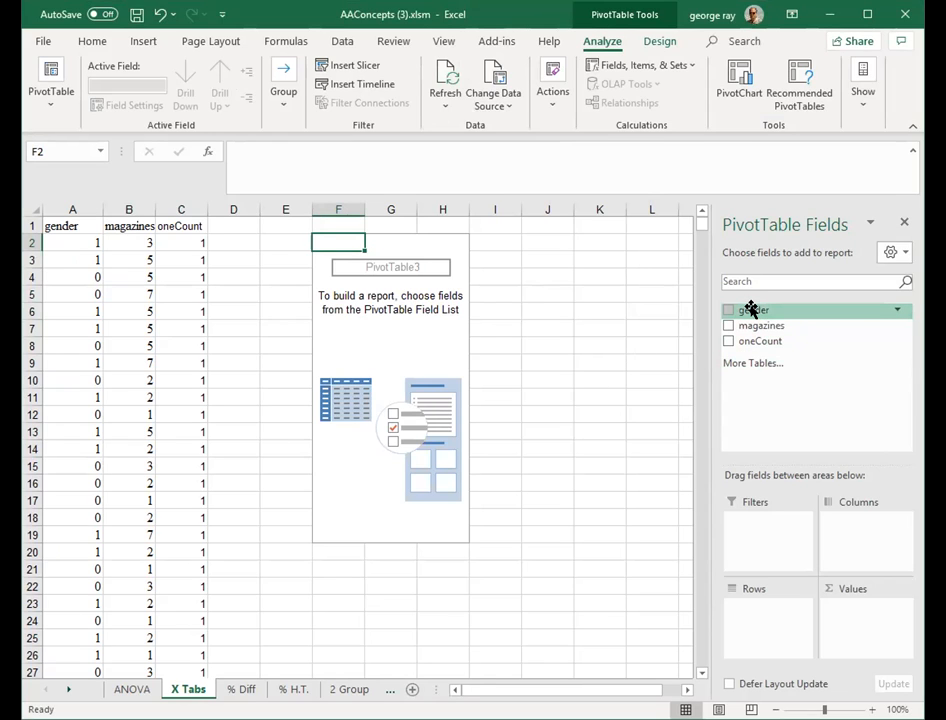
- Build the PivotTable with gender as columns, magazines as rows, and oneCount as values
left_click_drag(751, 310, 847, 517)
left_click_drag(760, 323, 773, 610)
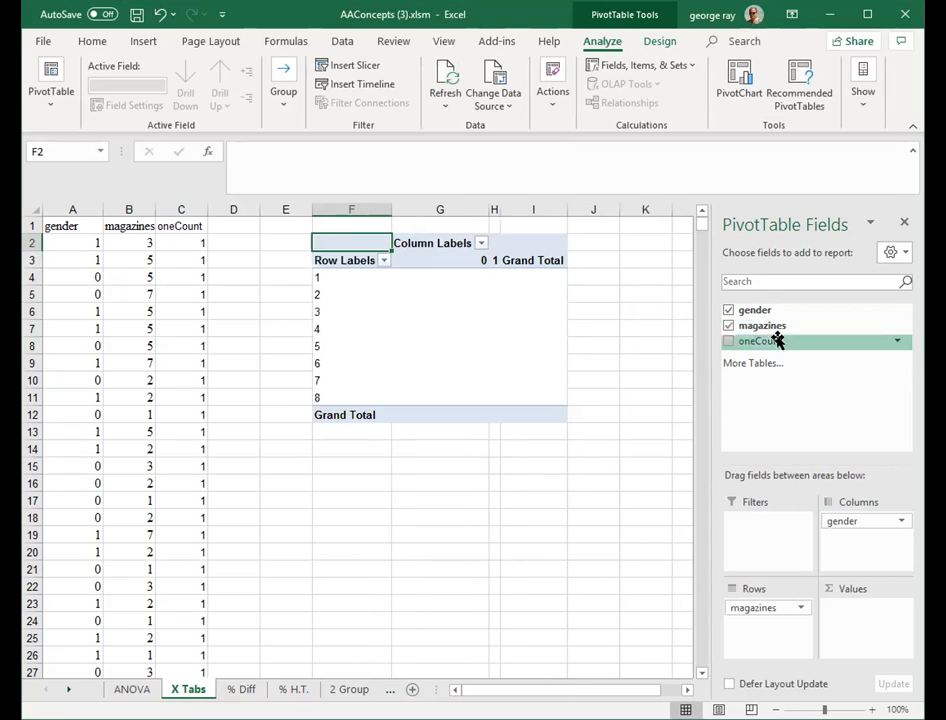
left_click_drag(765, 339, 864, 620)
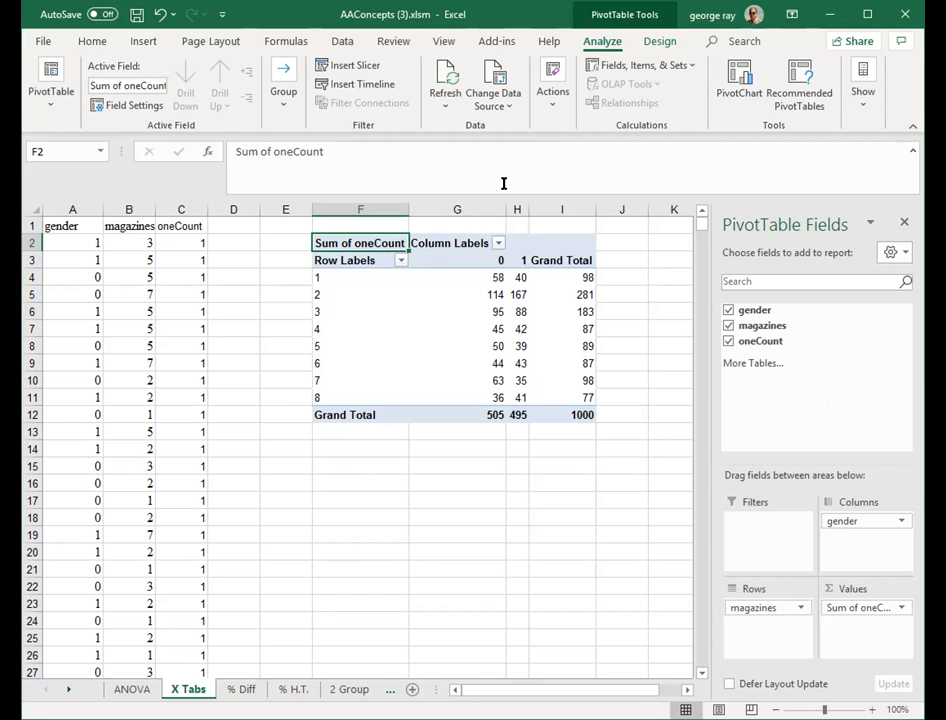
- Run XL Data Analyst Crosstabs with Gender as the column variable and Favorite magazine type as the row variable
left_click(495, 44)
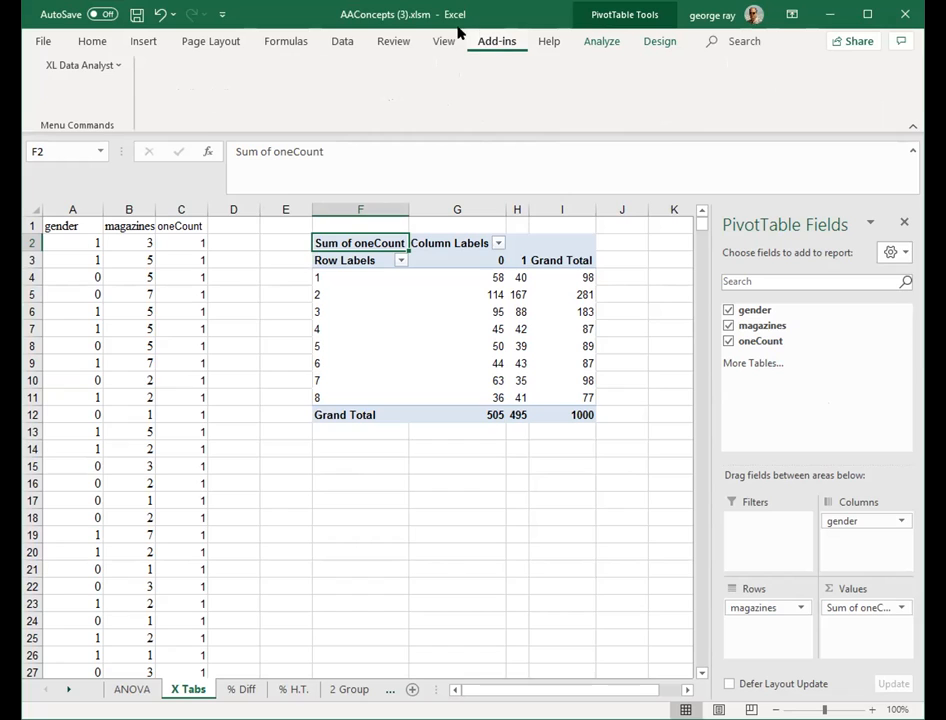
left_click(117, 68)
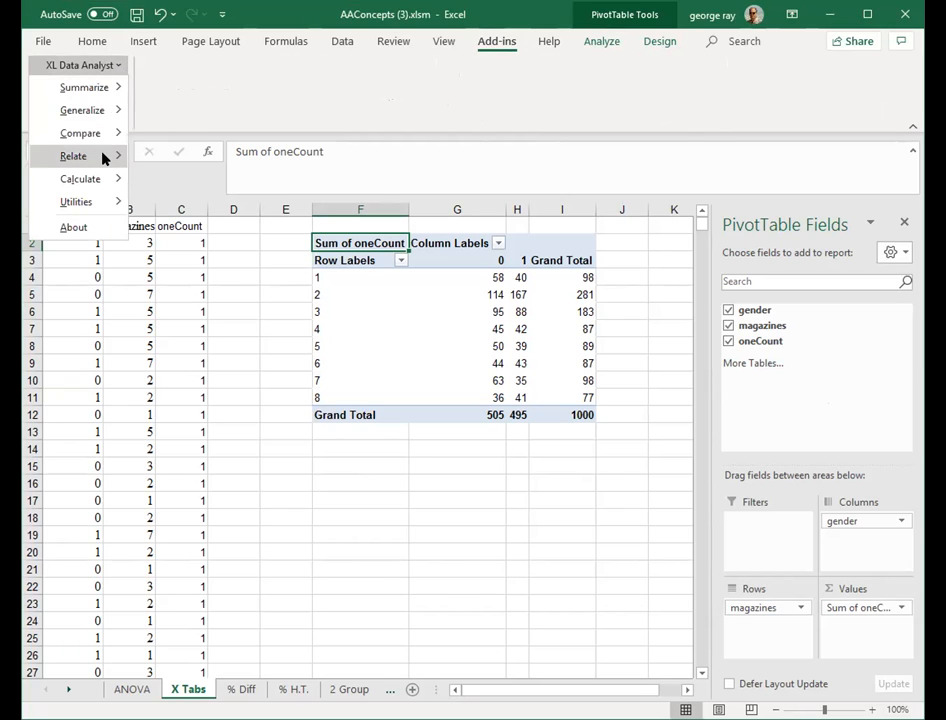
left_click(104, 157)
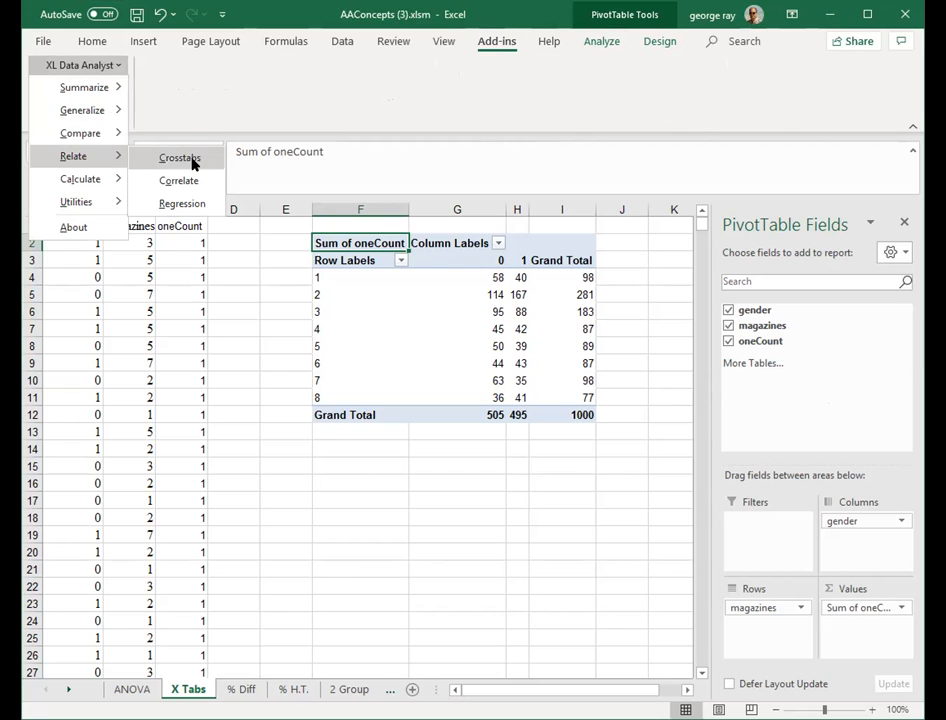
left_click(190, 160)
left_click(297, 221)
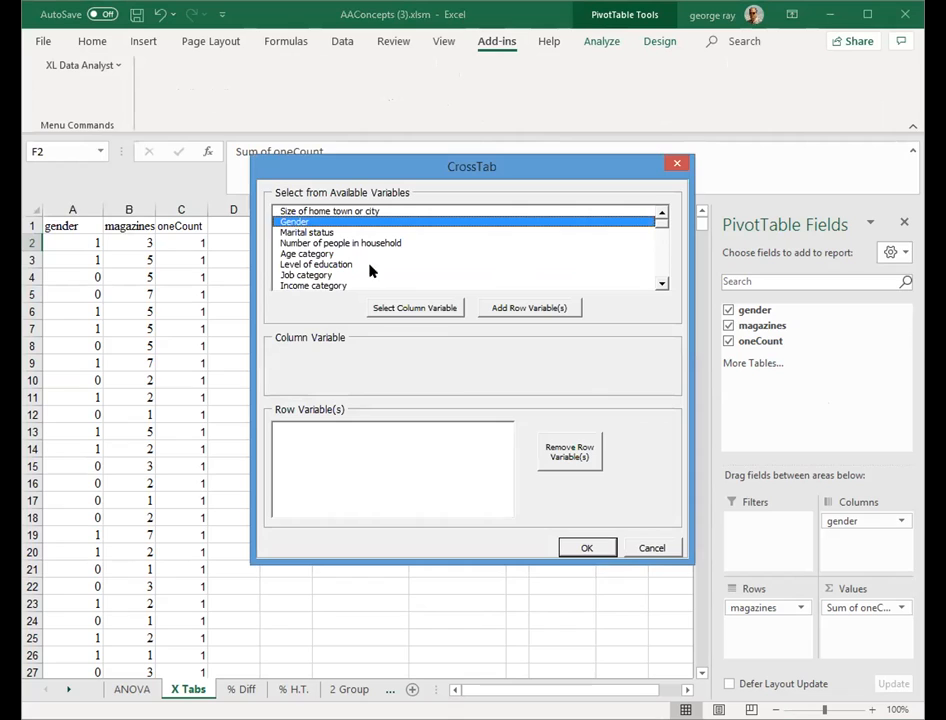
left_click(431, 309)
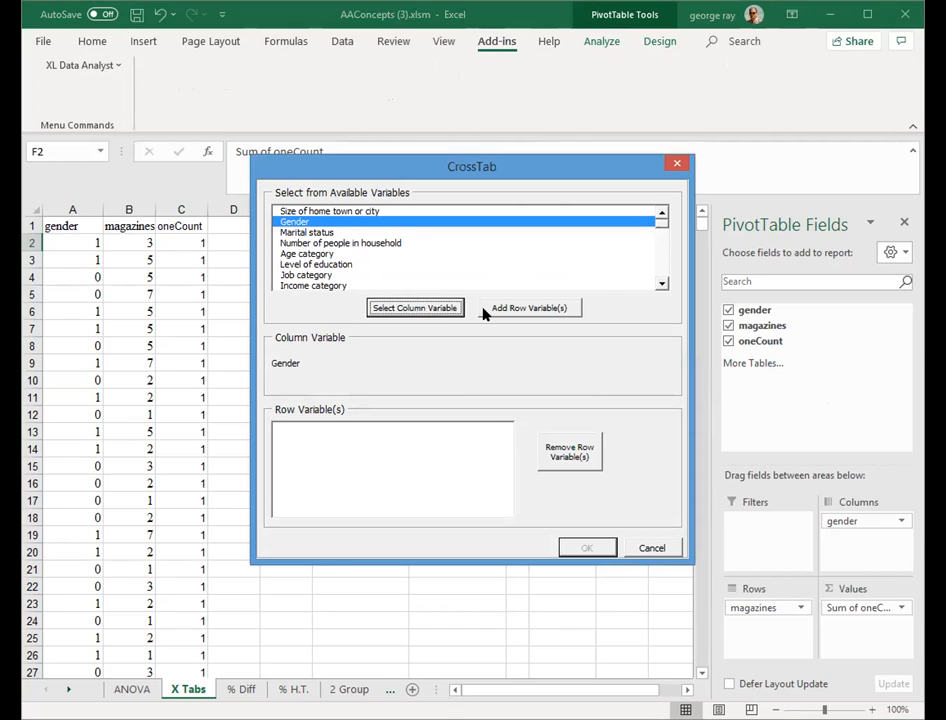
left_click(657, 269)
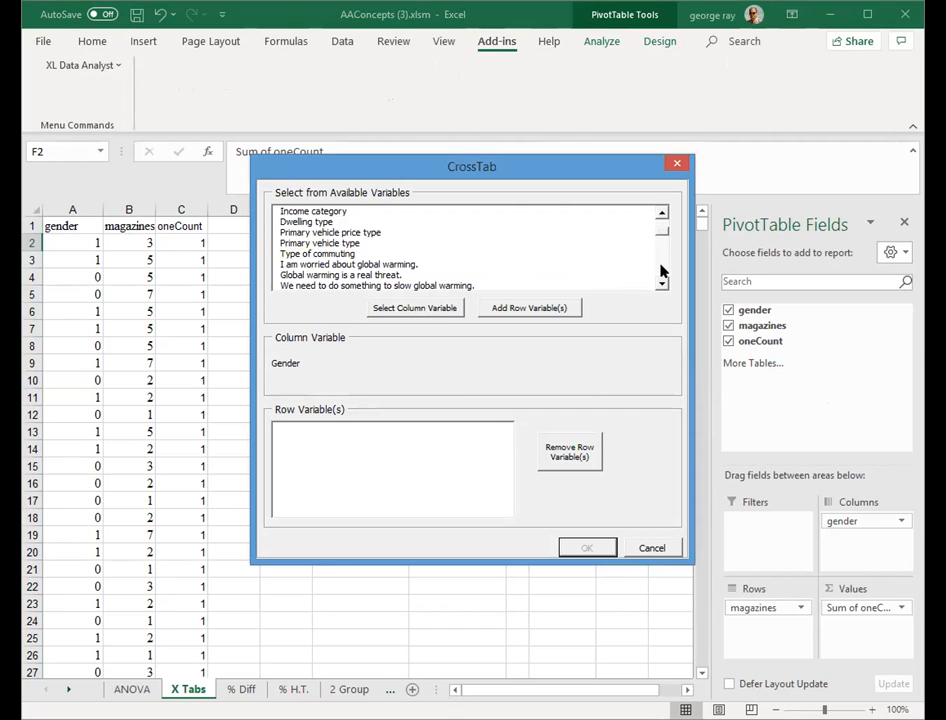
left_click(660, 271)
left_click(660, 270)
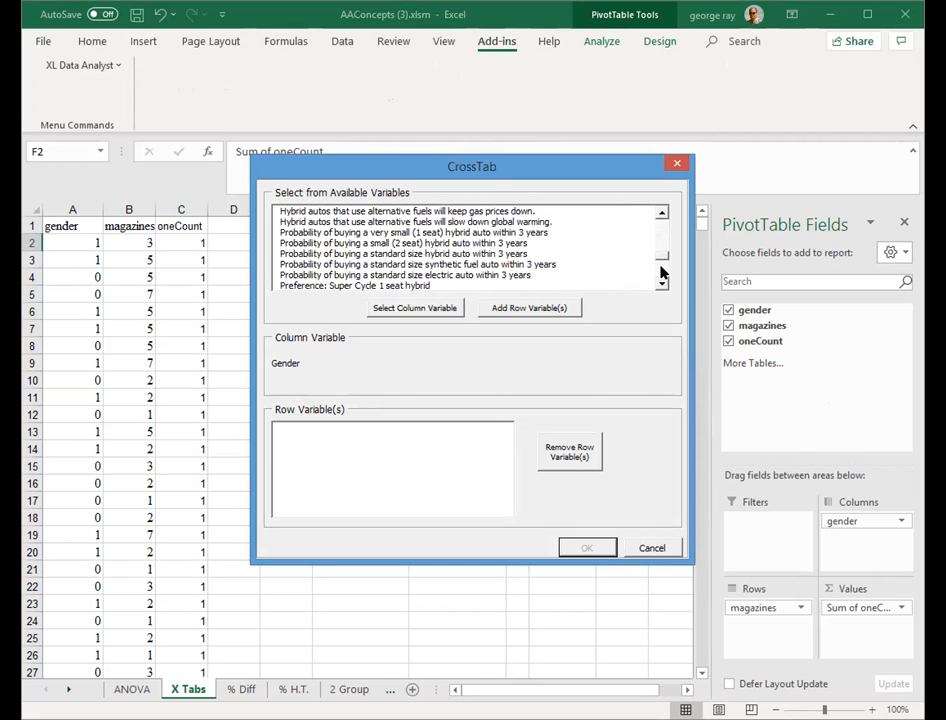
left_click(661, 272)
left_click(661, 274)
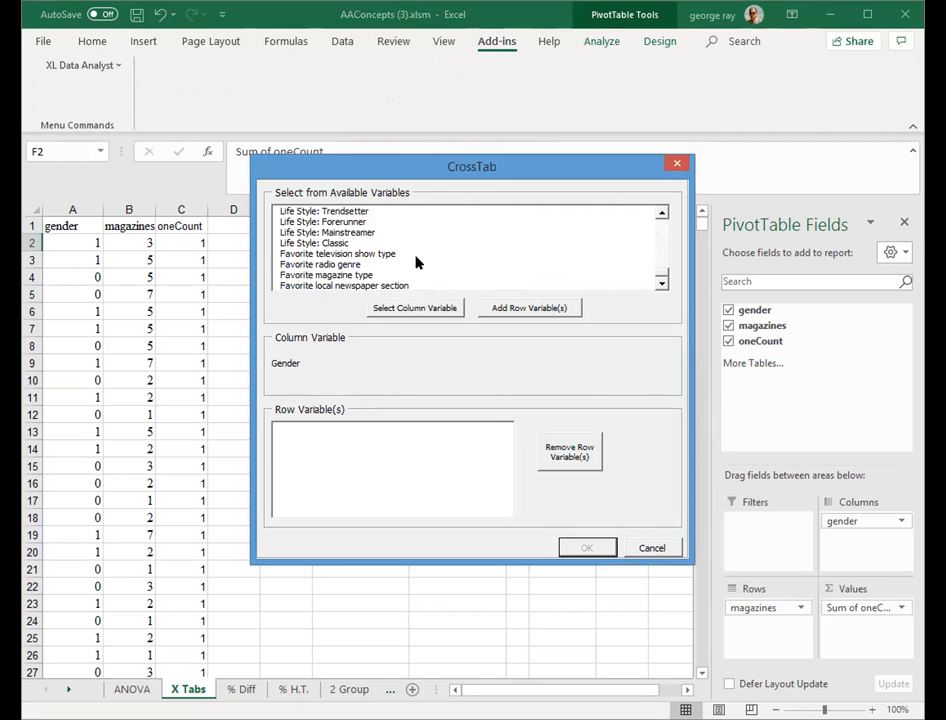
left_click(356, 276)
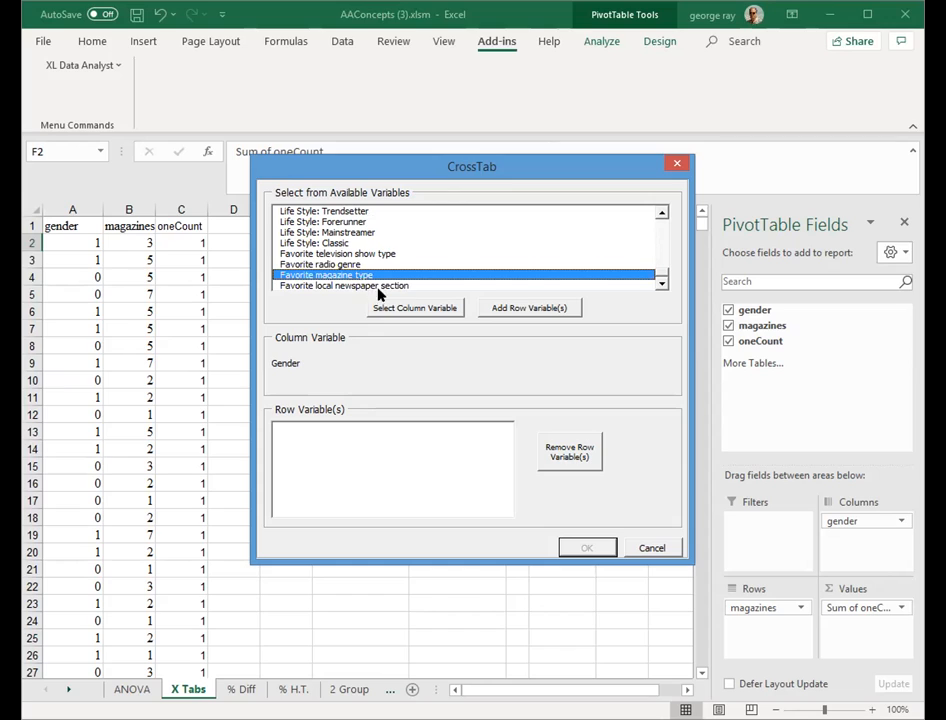
left_click(528, 307)
left_click(587, 545)
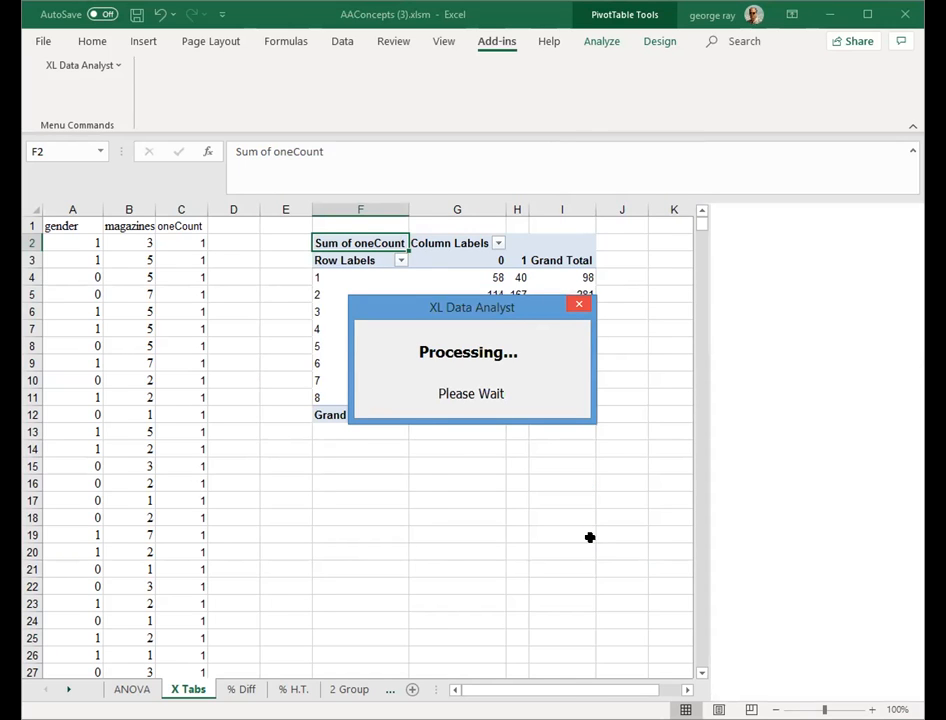
scroll(590, 545, "down", 1)
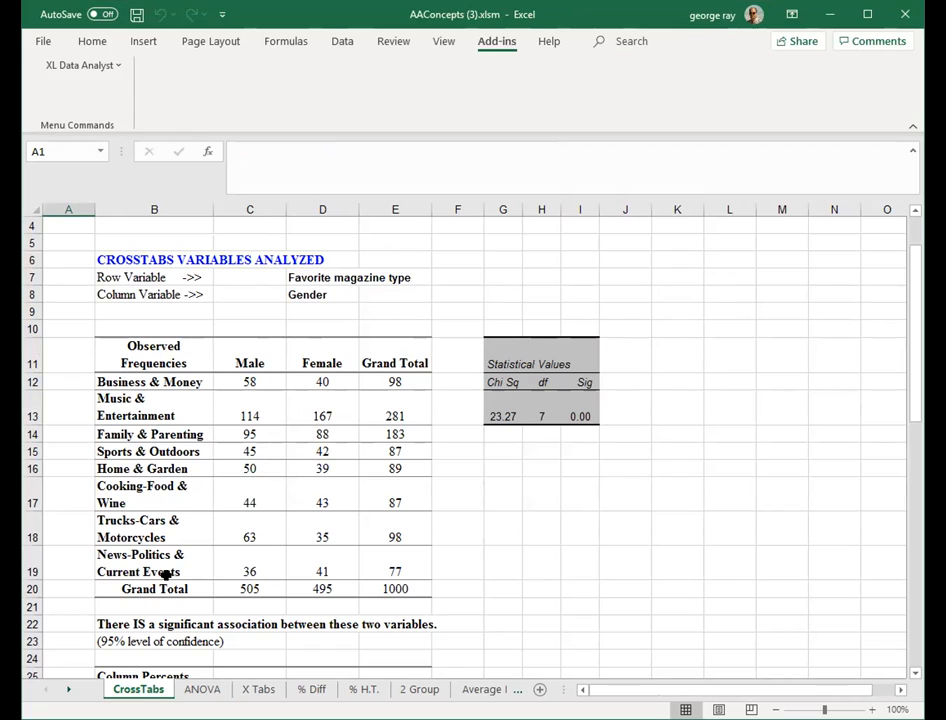
- Compare the PivotTable counts on X Tabs with the CrossTabs output table
left_click(259, 689)
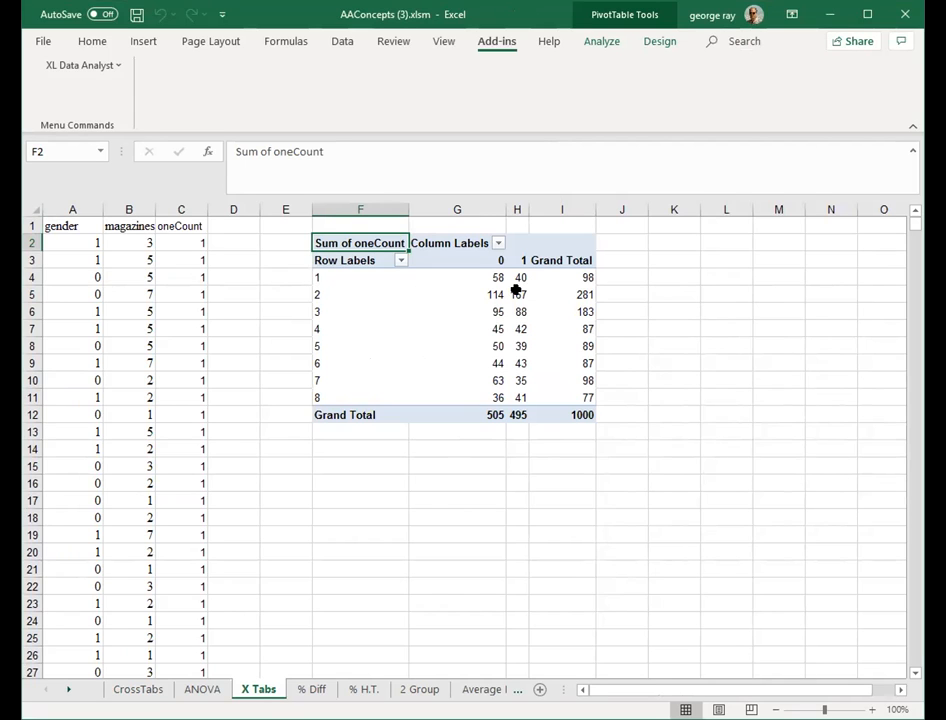
left_click(137, 689)
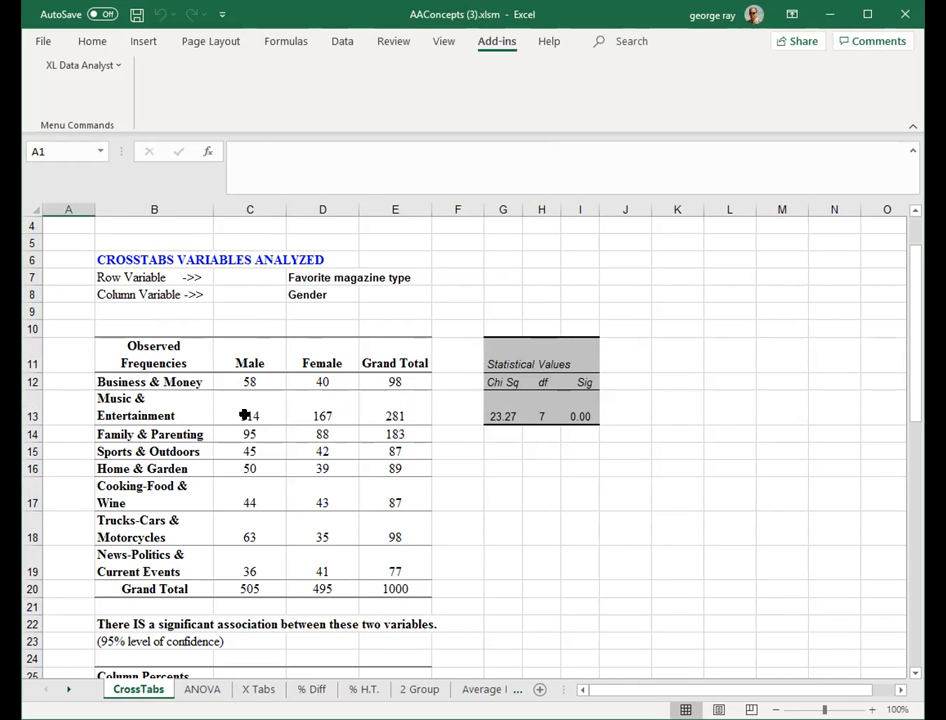
left_click(556, 508)
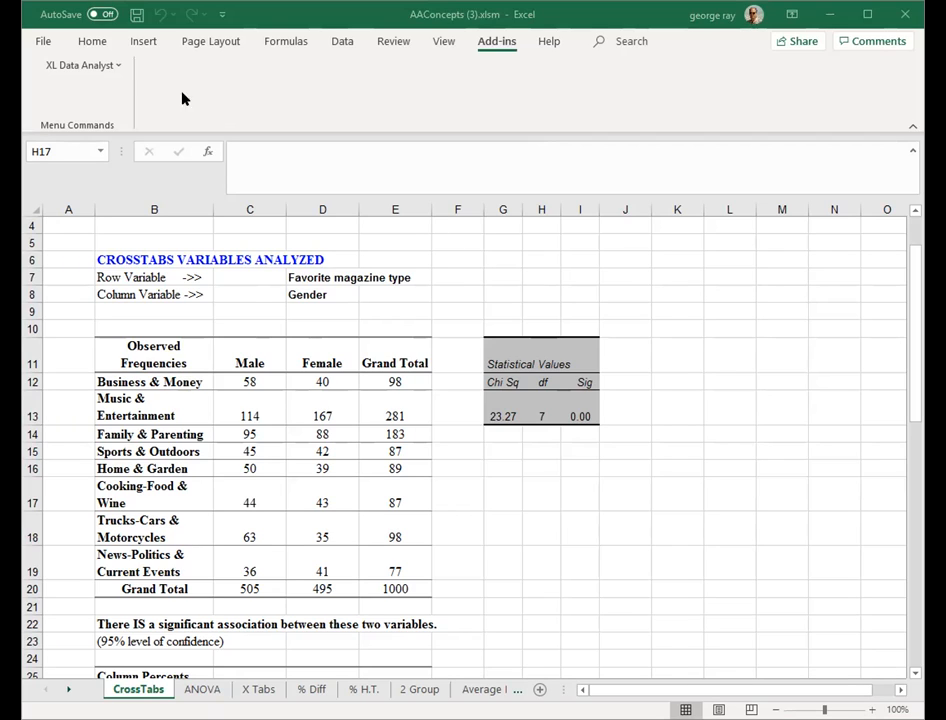
- Save the workbook
left_click(116, 66)
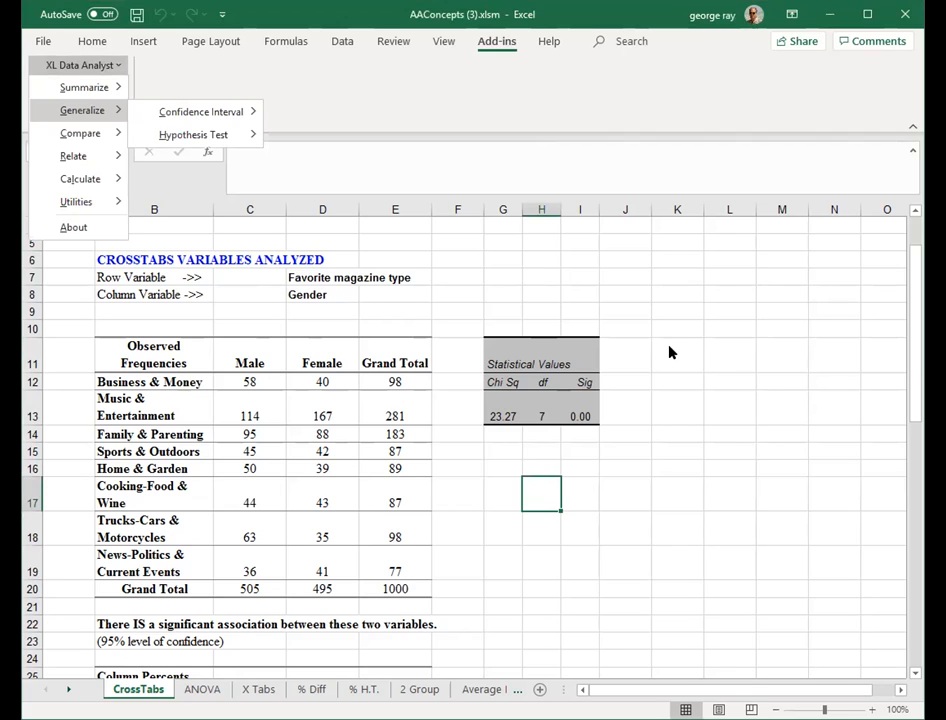
left_click(735, 397)
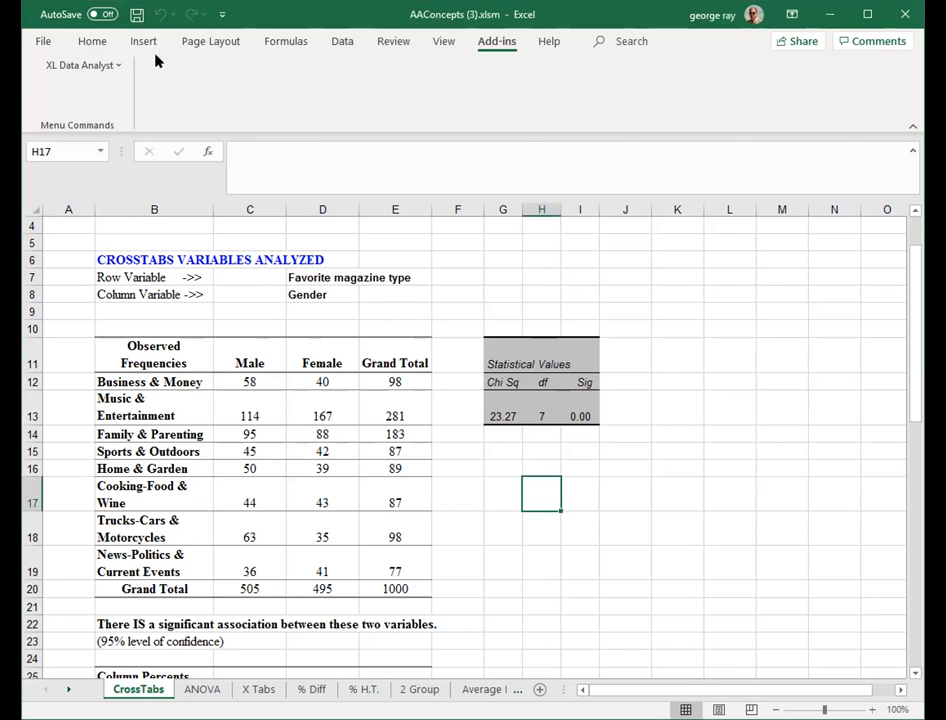
left_click(137, 14)
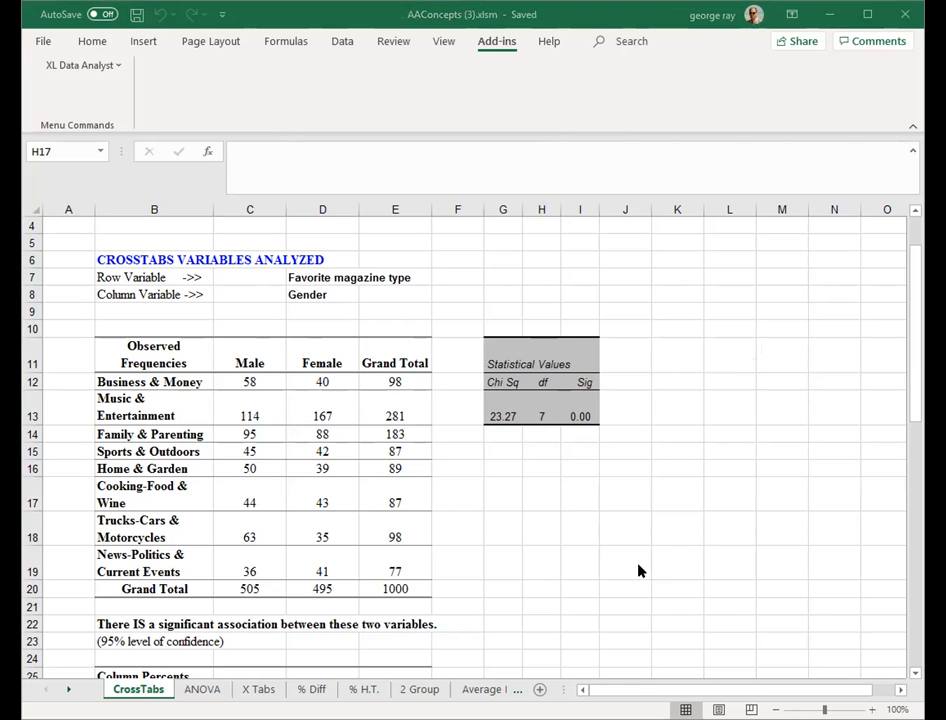
- Insert a new worksheet and rename it Correl
left_click(539, 689)
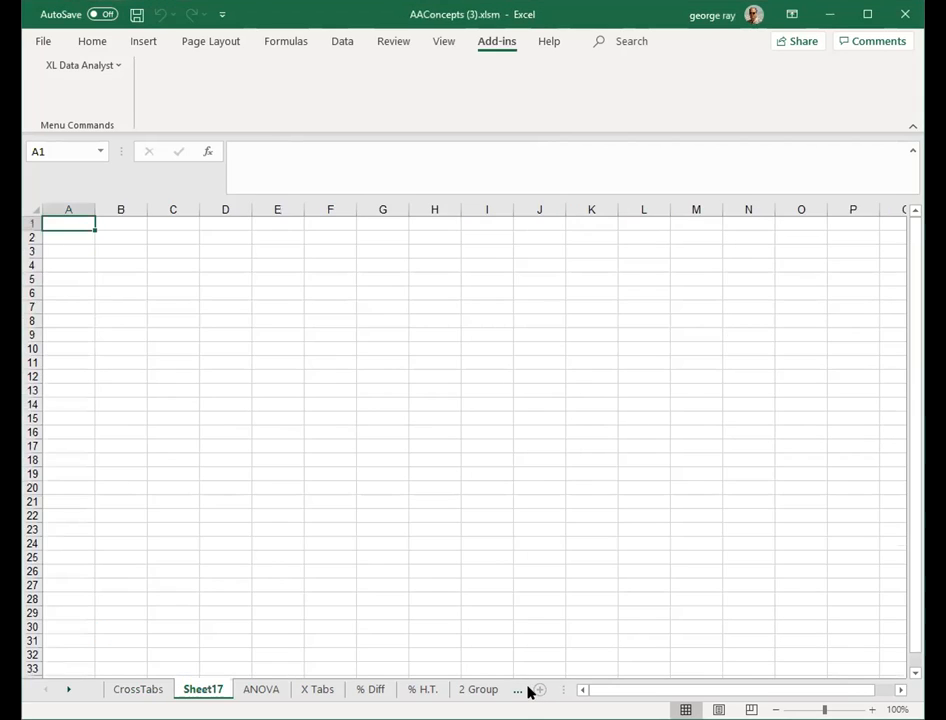
double_click(216, 690)
type("Correl")
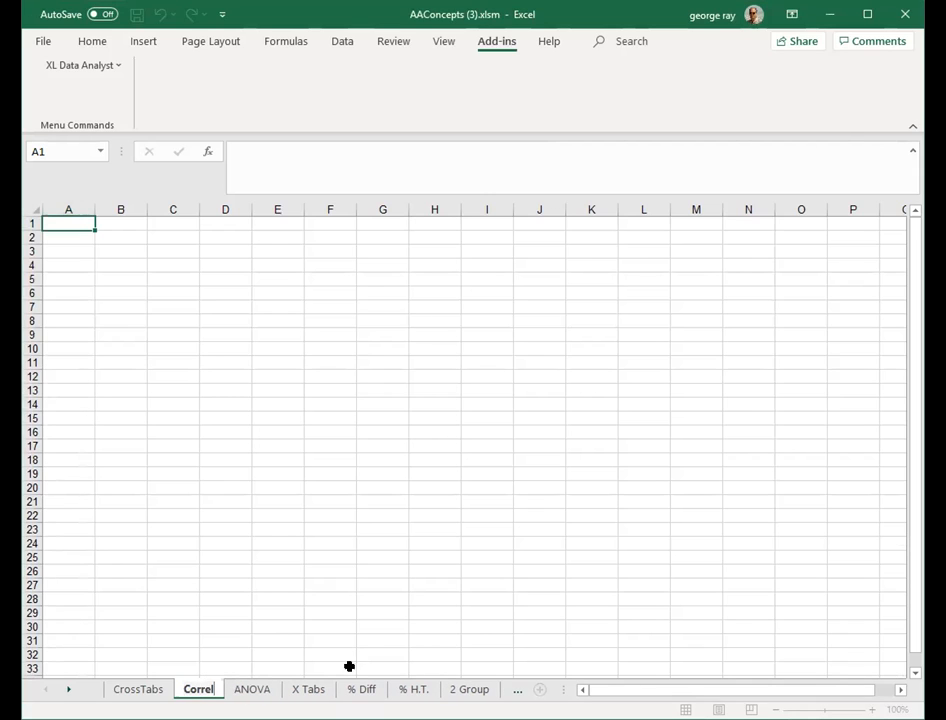
key("Return")
left_click(377, 613)
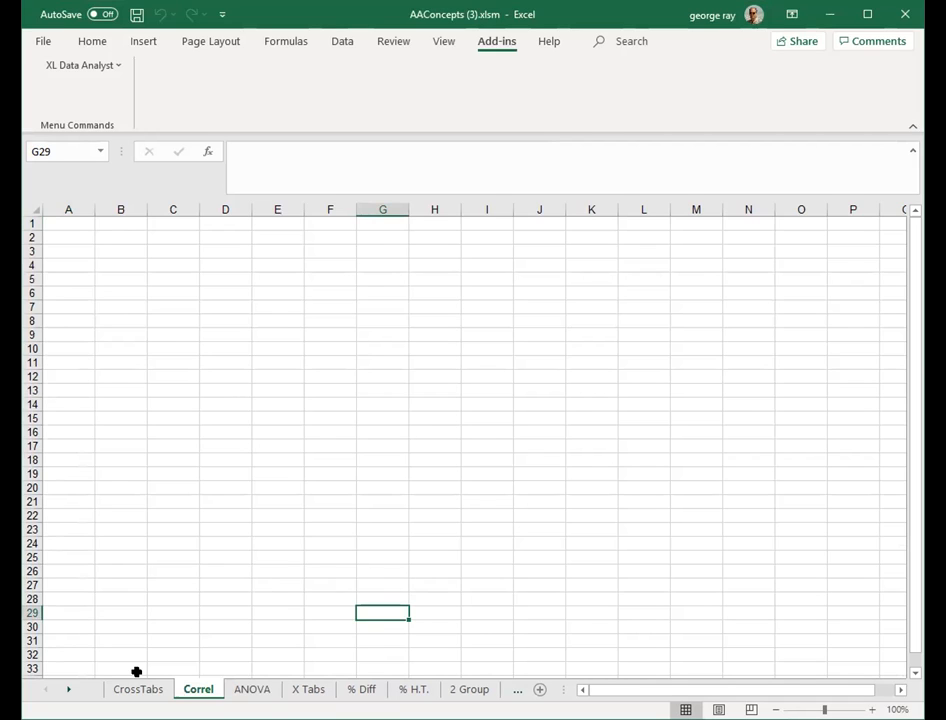
- Copy the entire cyclepref column from the Data sheet
left_click(69, 690)
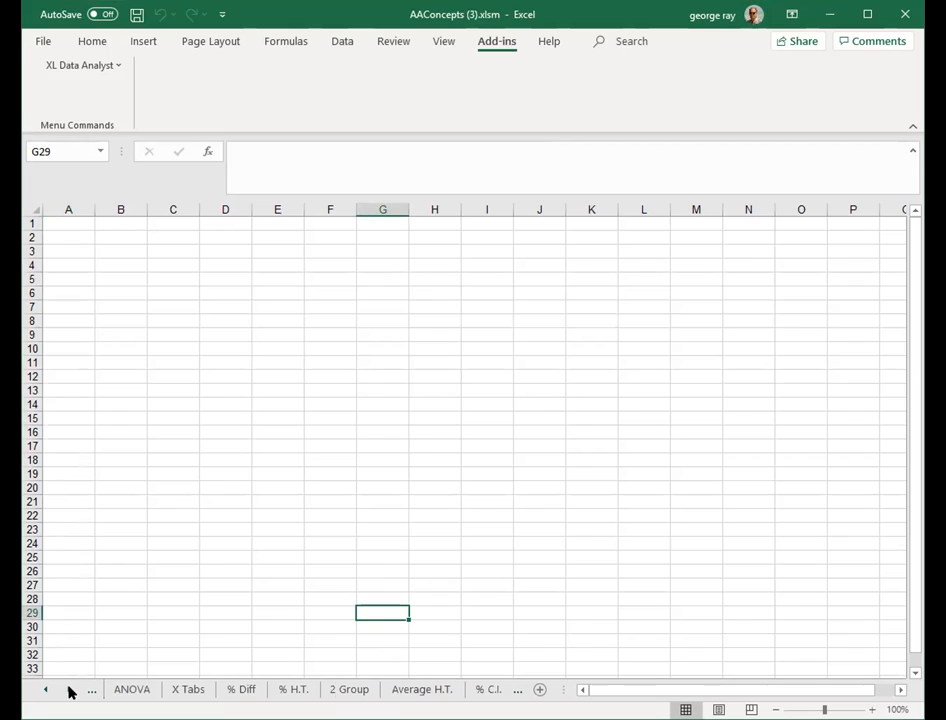
left_click(69, 690)
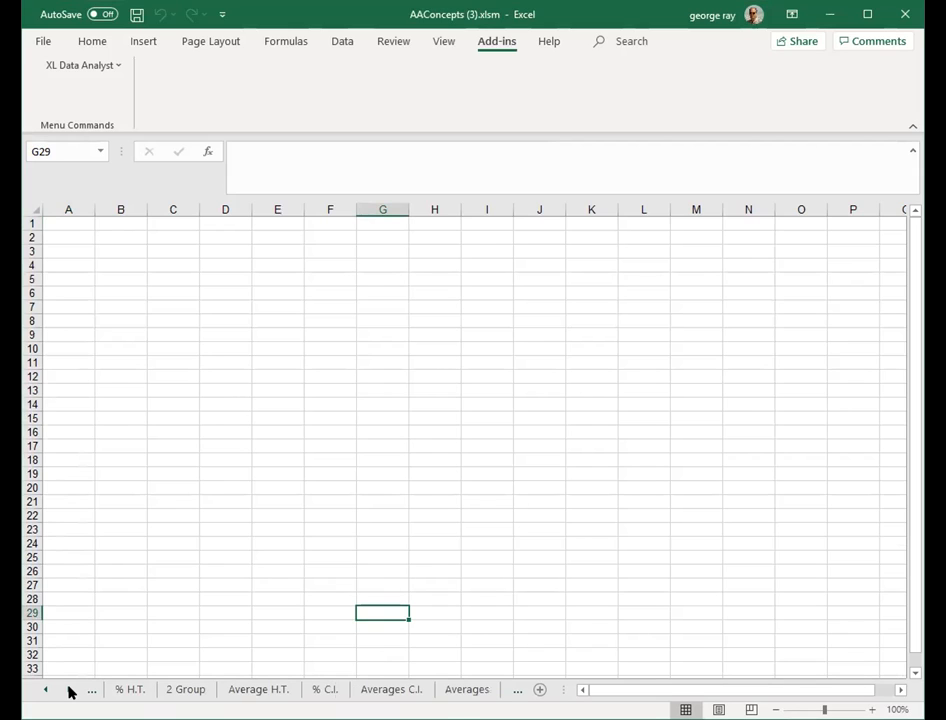
left_click(69, 690)
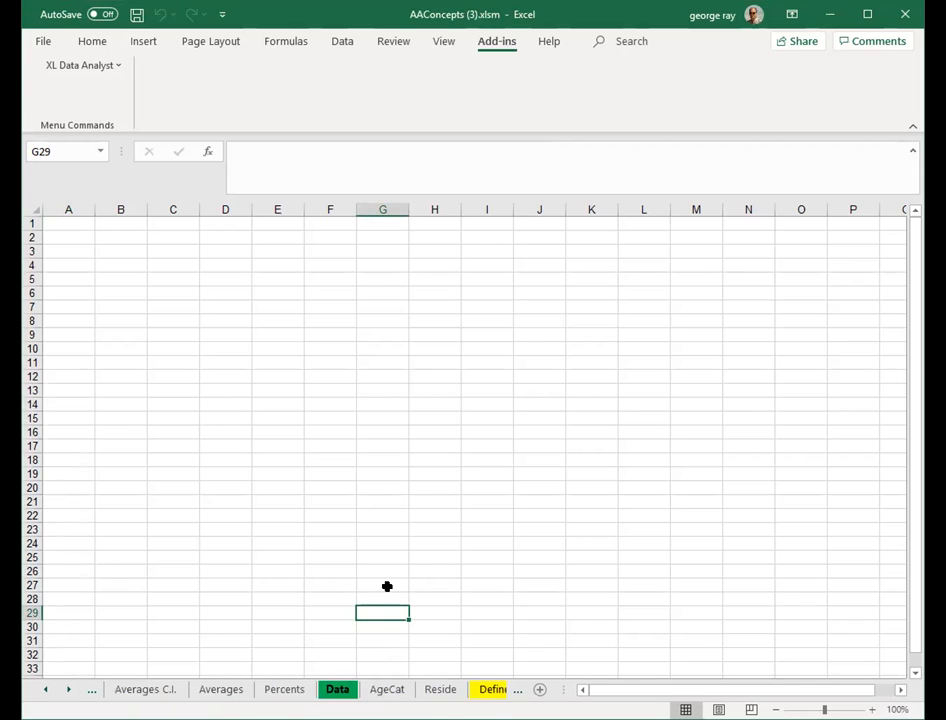
left_click(338, 690)
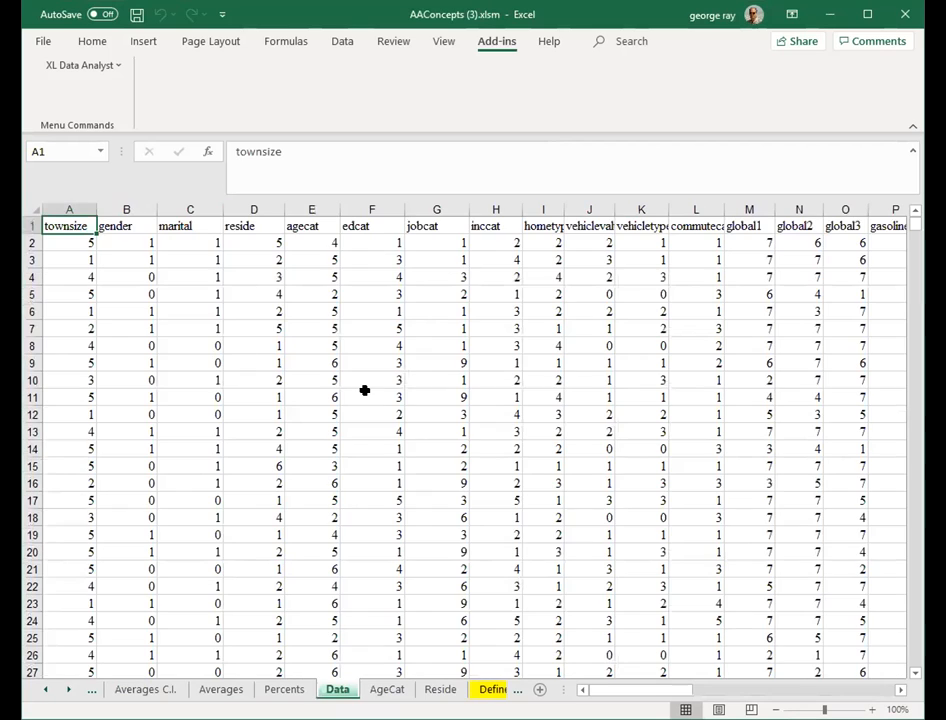
left_click(800, 689)
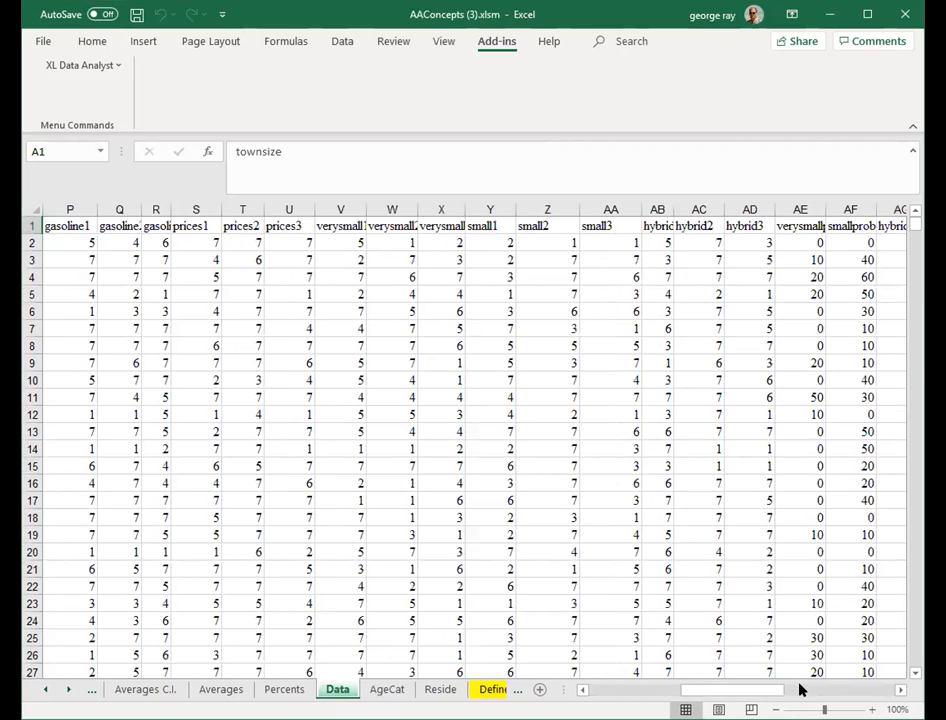
left_click(800, 689)
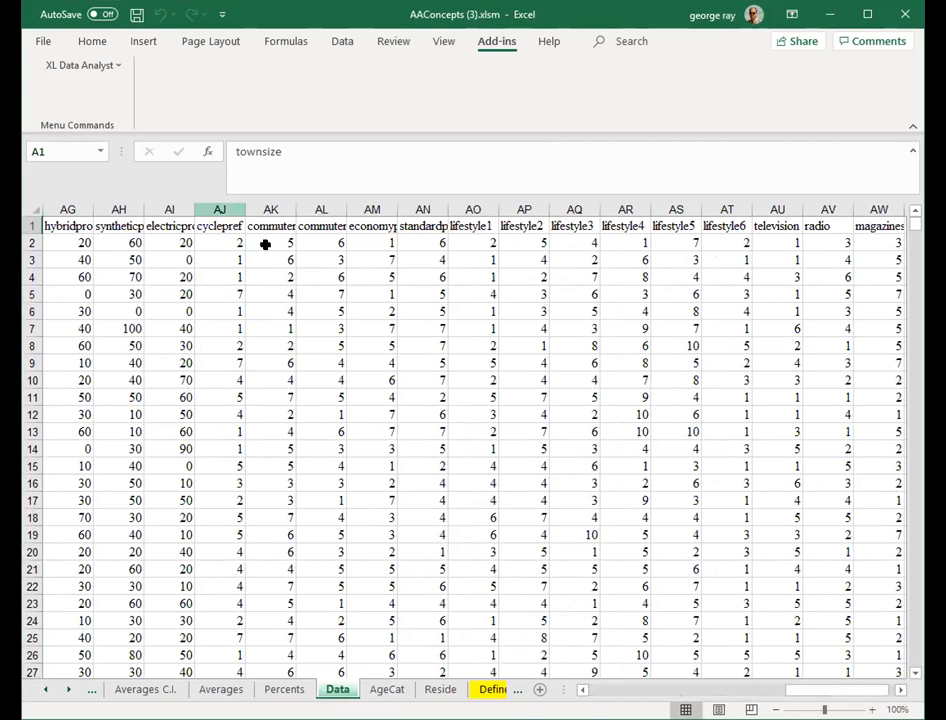
left_click(219, 209)
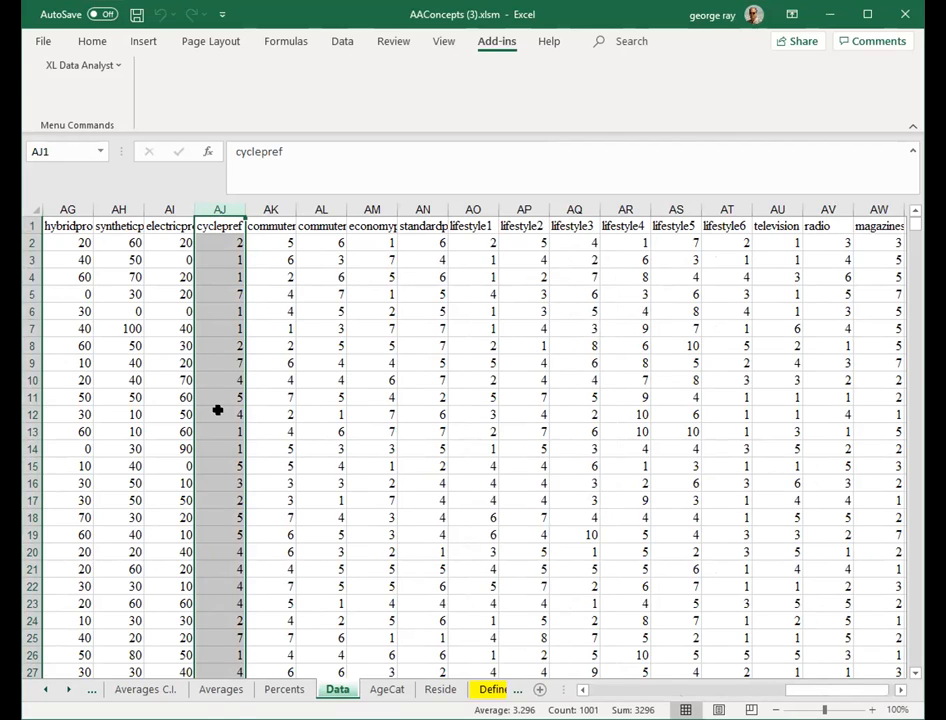
key("ctrl+c")
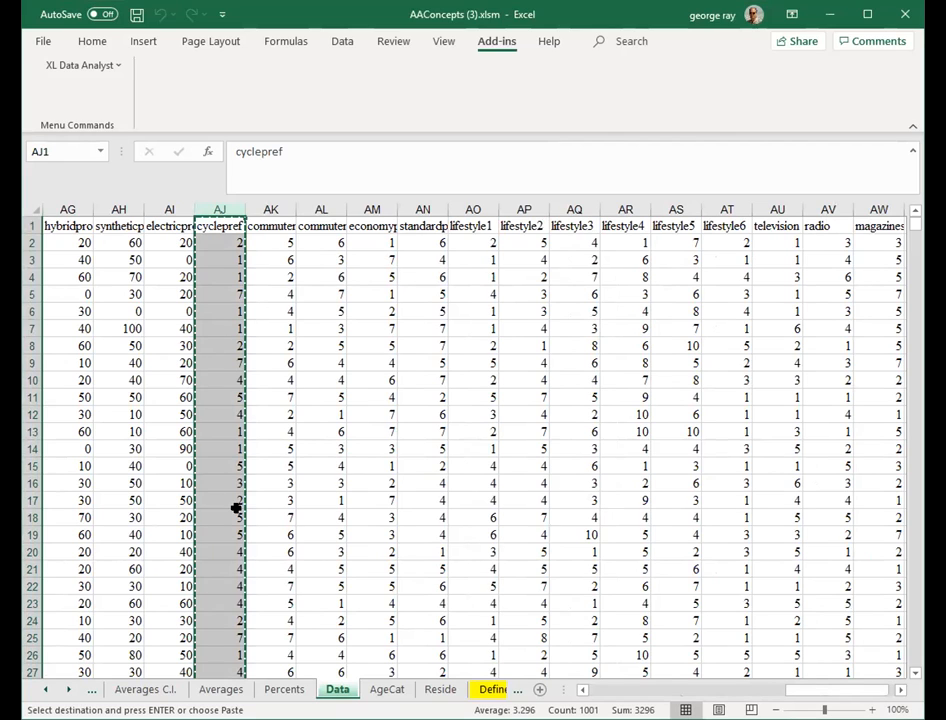
- Paste the cyclepref column into column A of the Correl sheet and save the workbook
left_click(44, 692)
left_click(44, 692)
left_click(44, 692)
left_click(44, 692)
left_click(44, 692)
left_click(44, 692)
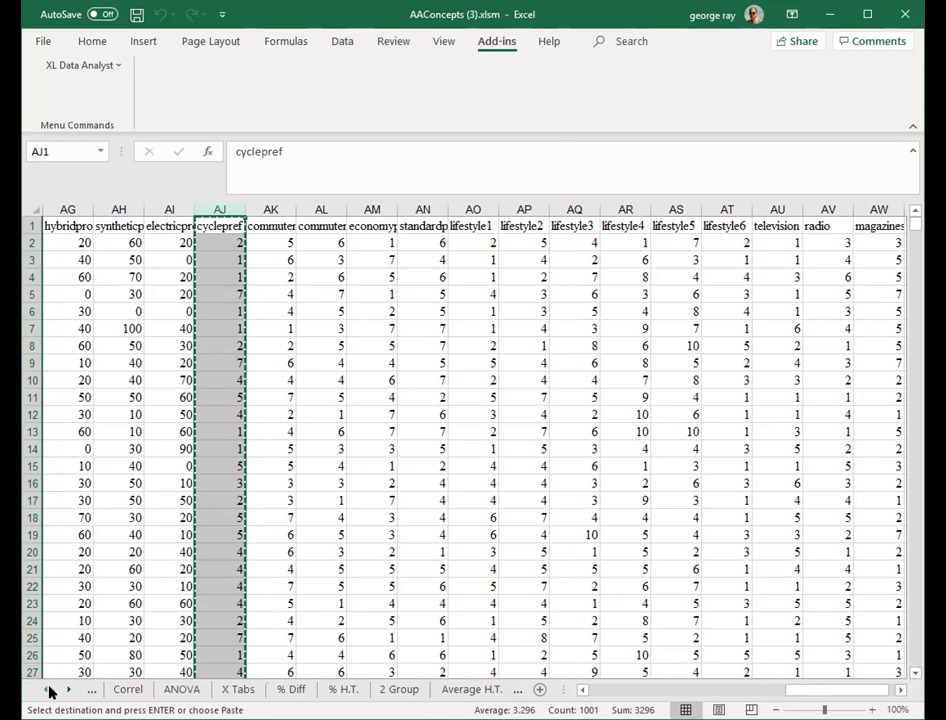
left_click(122, 692)
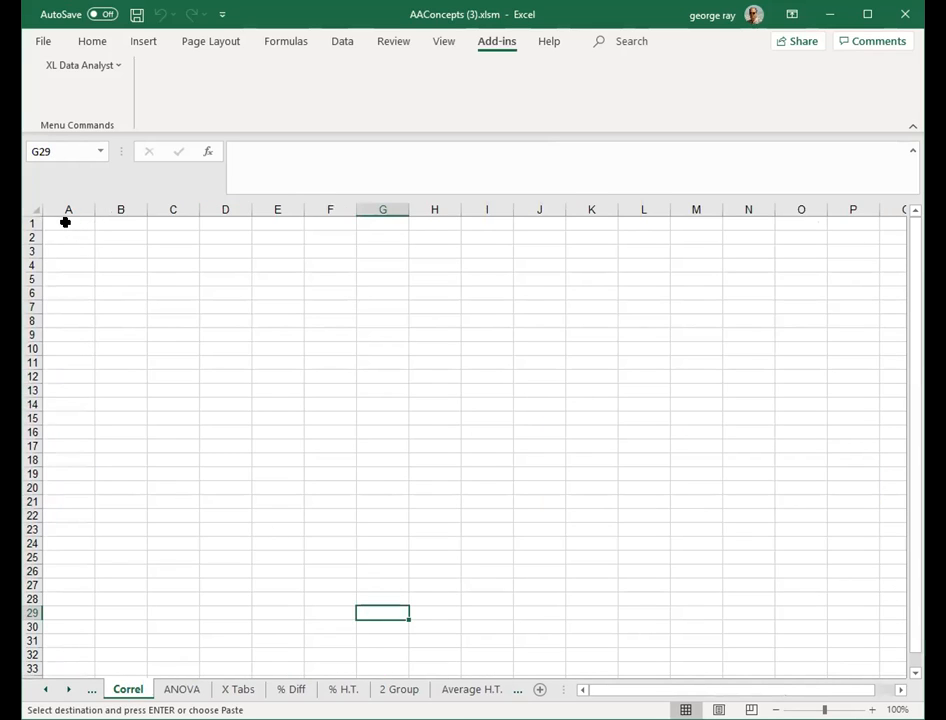
left_click(65, 222)
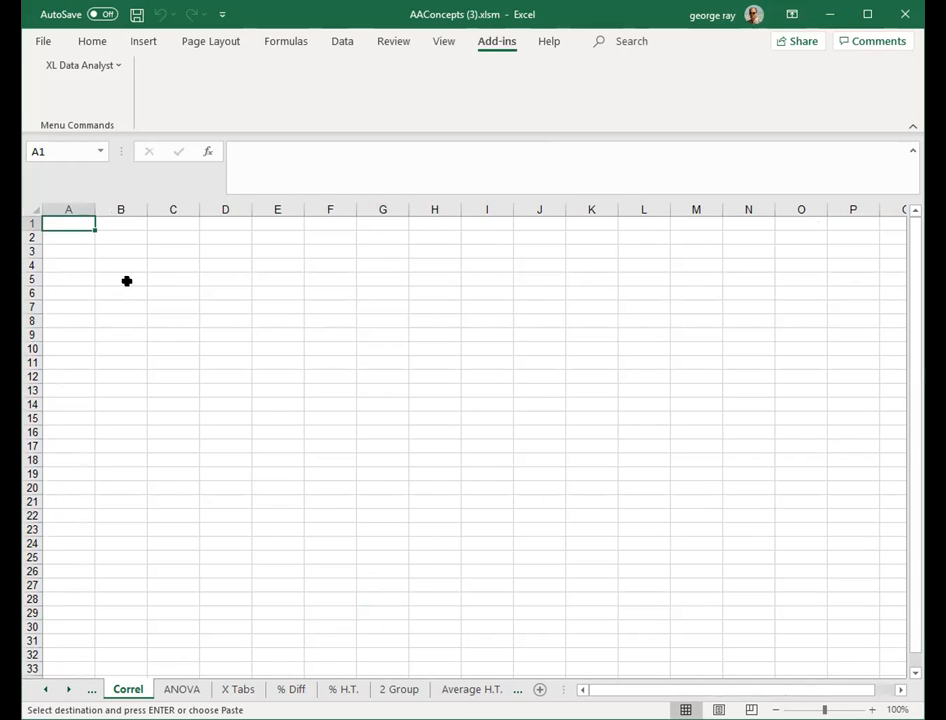
key("ctrl+v")
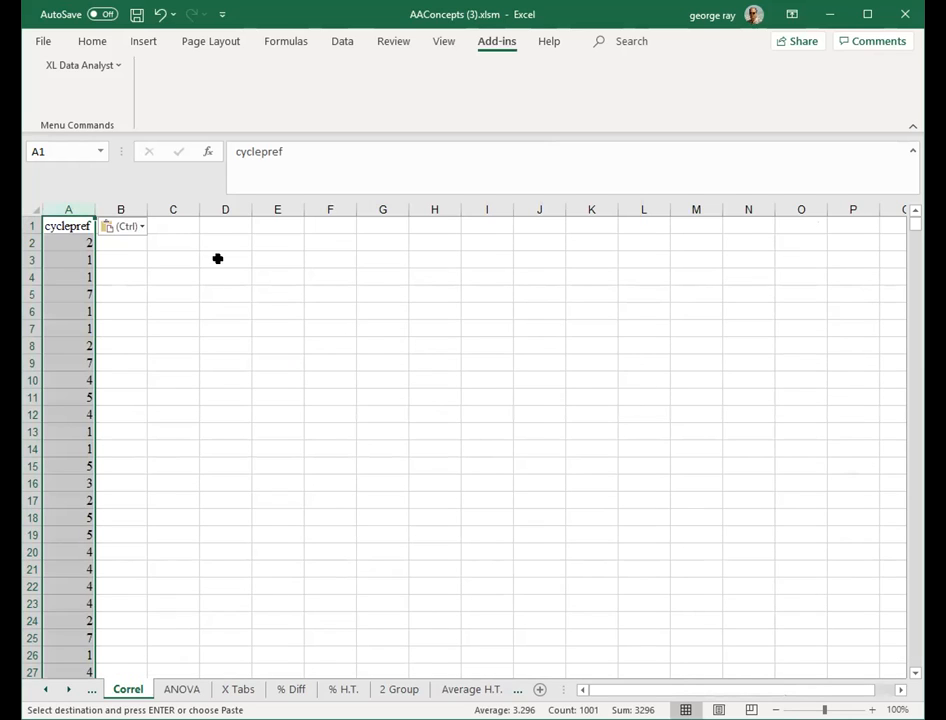
left_click(137, 15)
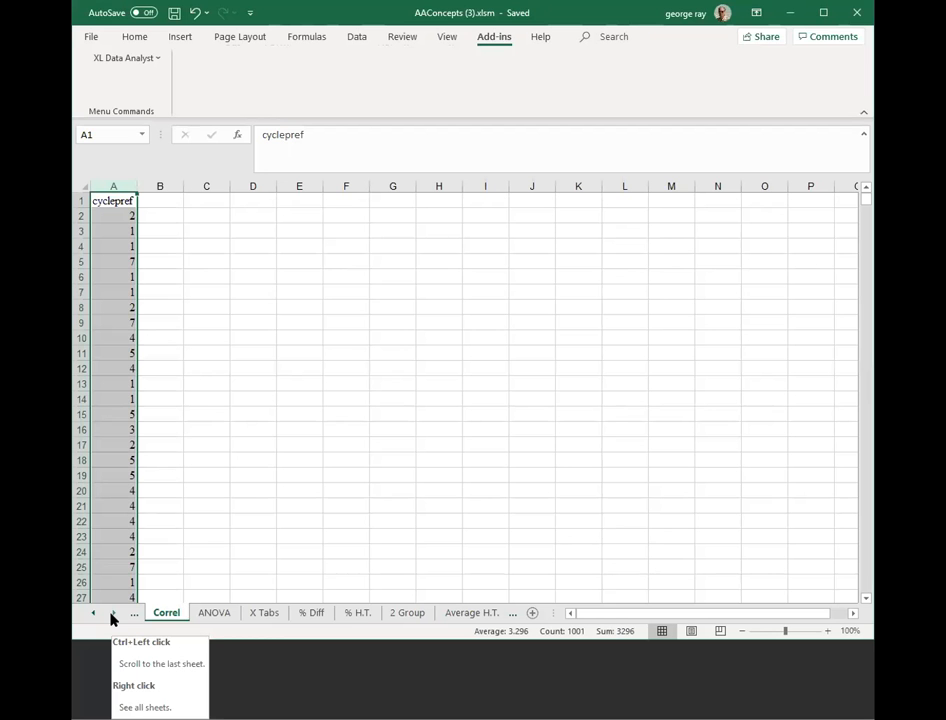
- Copy the entire lifestyle1 column from the Data sheet
left_click(111, 613)
left_click(111, 613)
left_click(111, 613)
left_click(111, 613)
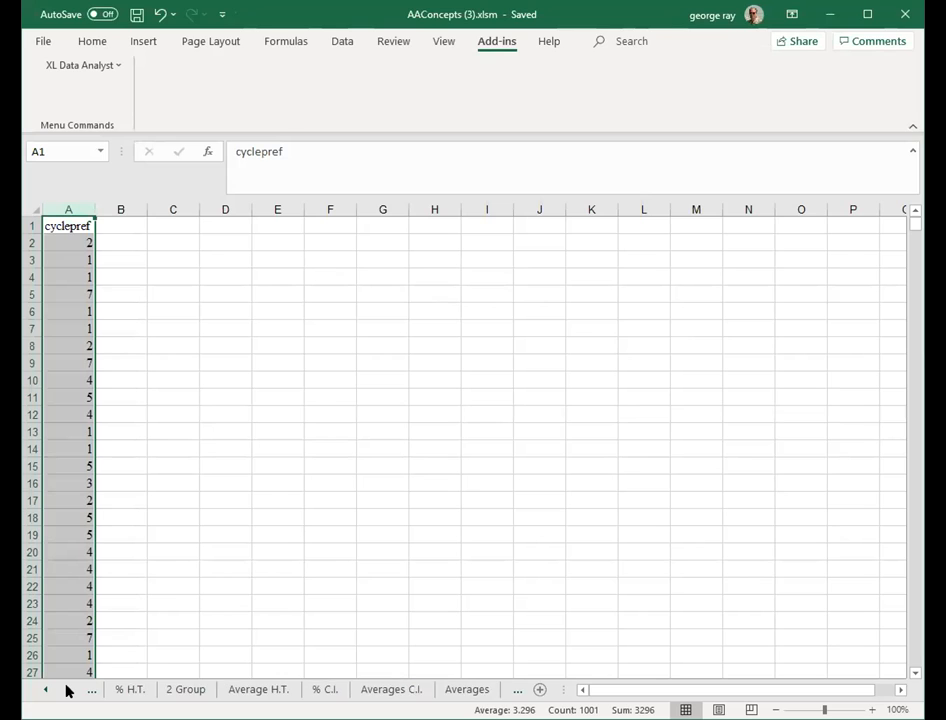
left_click(68, 692)
left_click(334, 690)
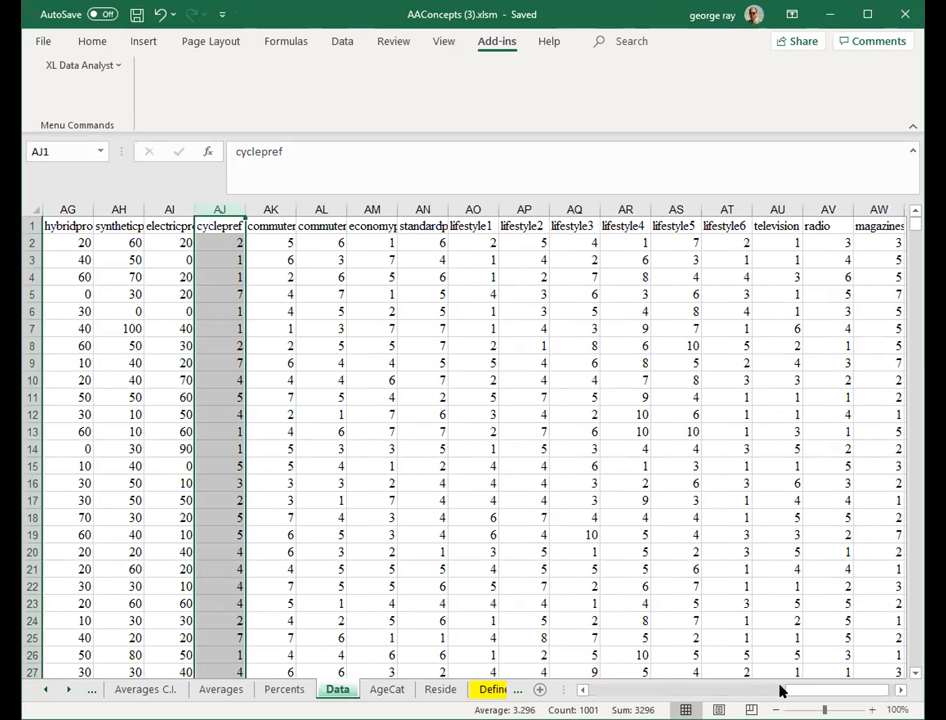
left_click(480, 206)
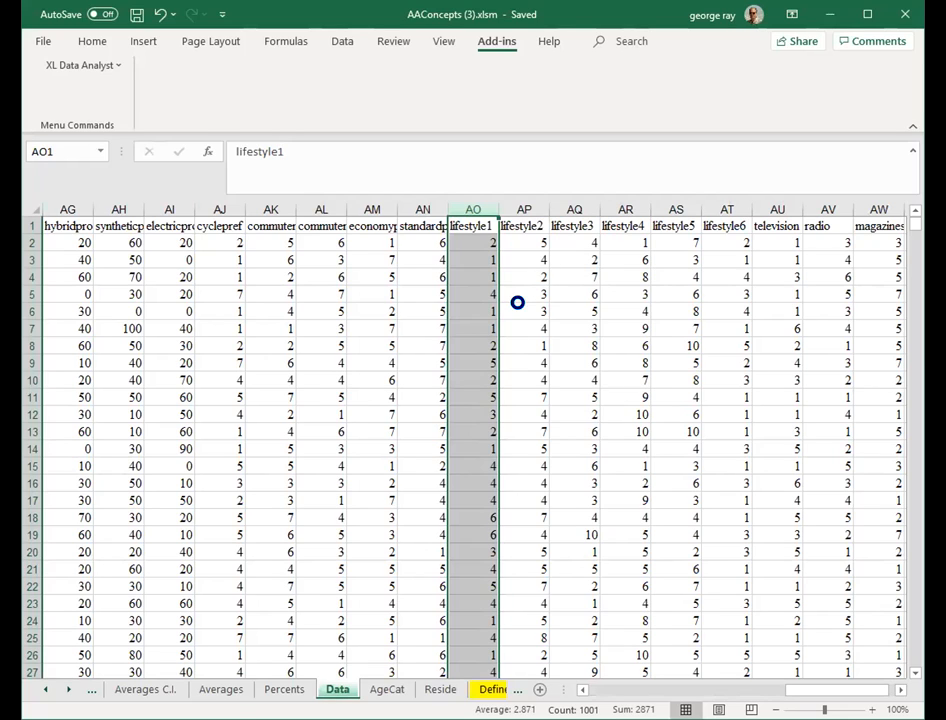
key("ctrl+c")
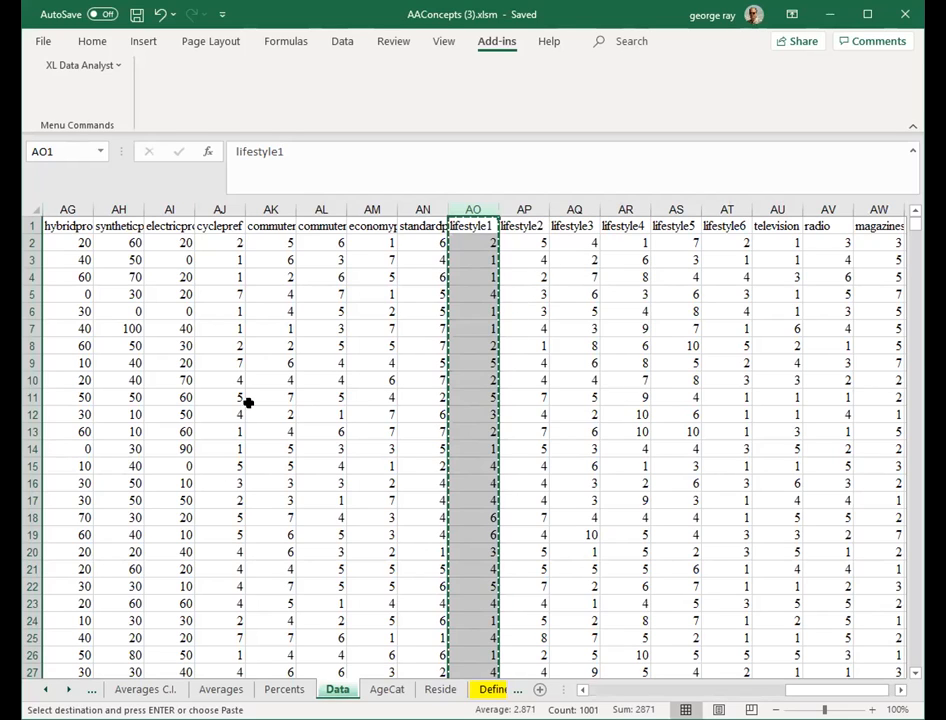
- Paste the lifestyle1 column into column B of the Correl sheet and save the workbook
left_click(44, 690)
left_click(44, 690)
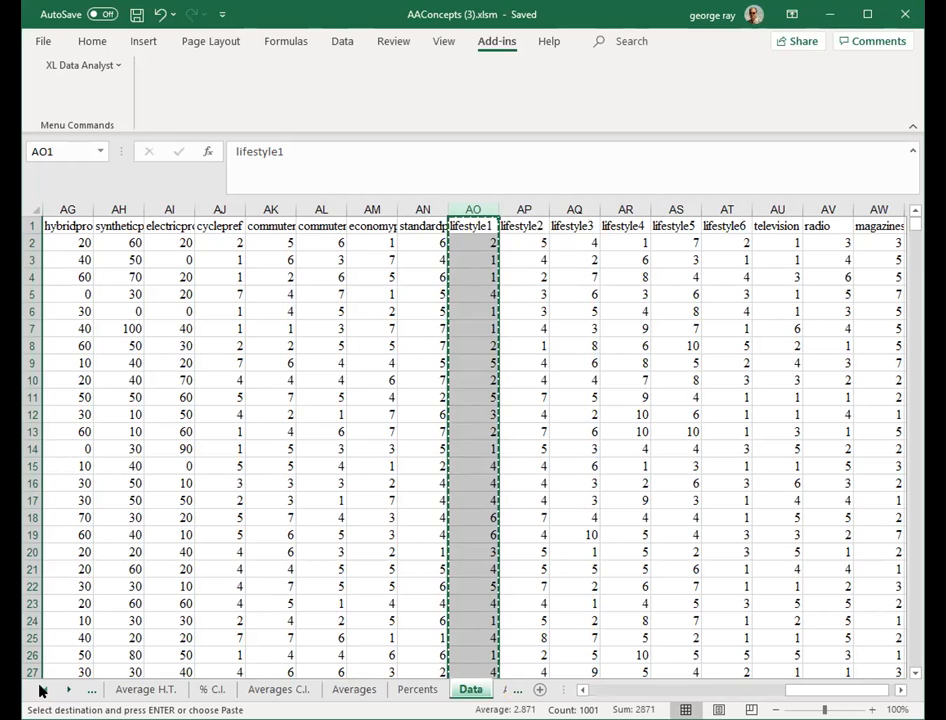
left_click(40, 690)
left_click(40, 690)
left_click(200, 689)
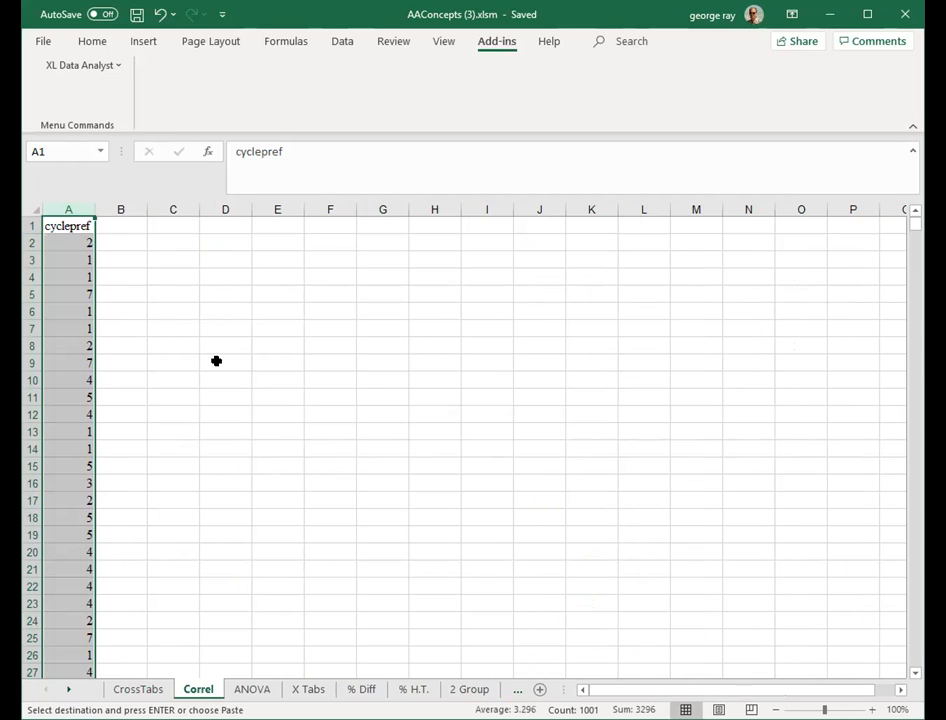
key("Right")
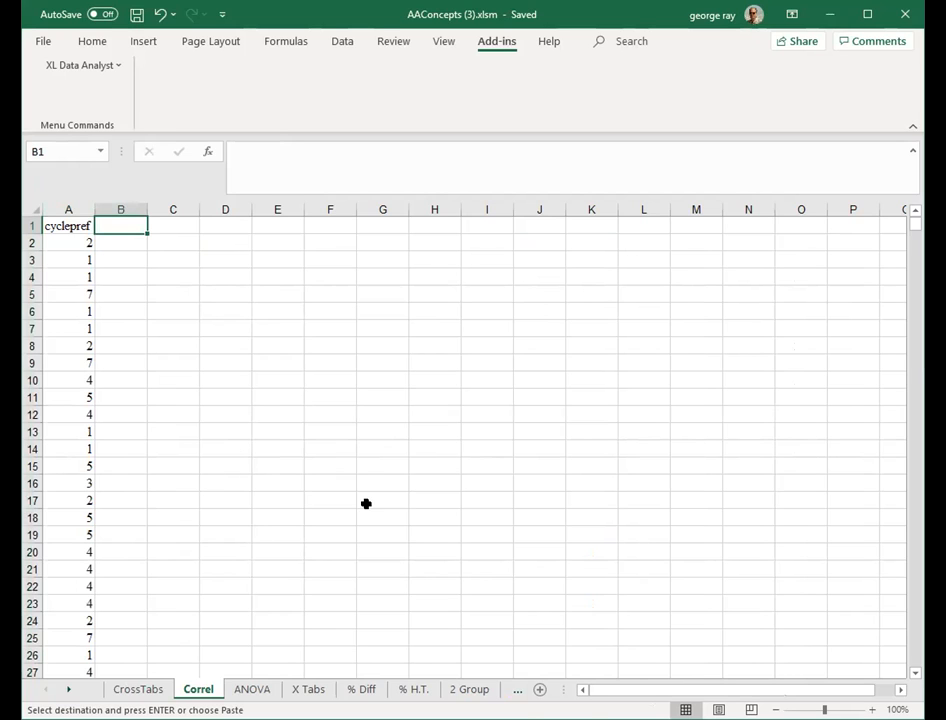
key("ctrl+v")
left_click(382, 465)
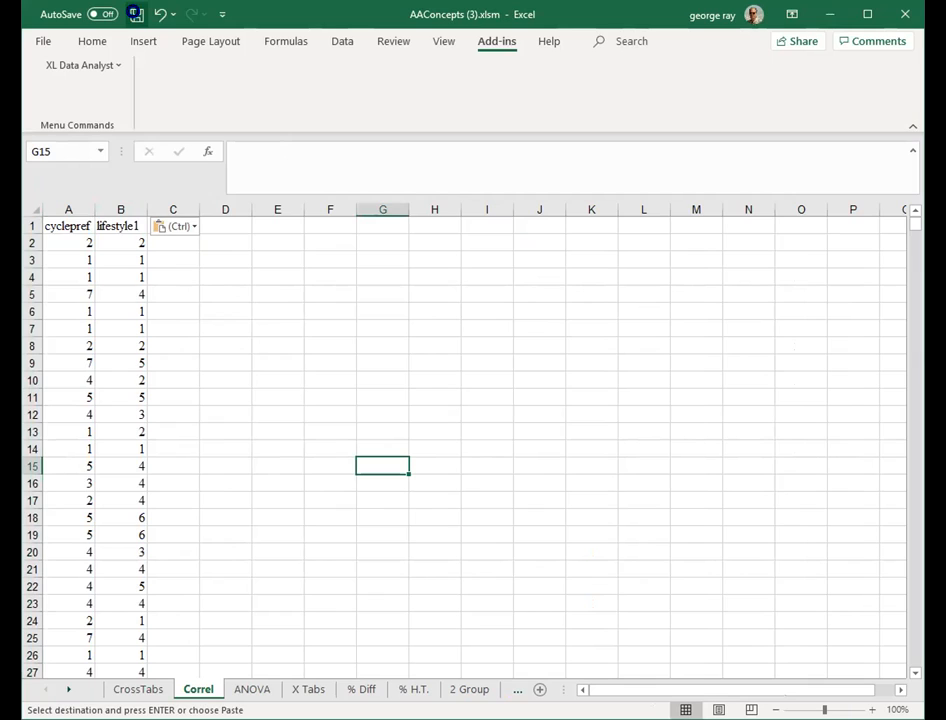
left_click(137, 14)
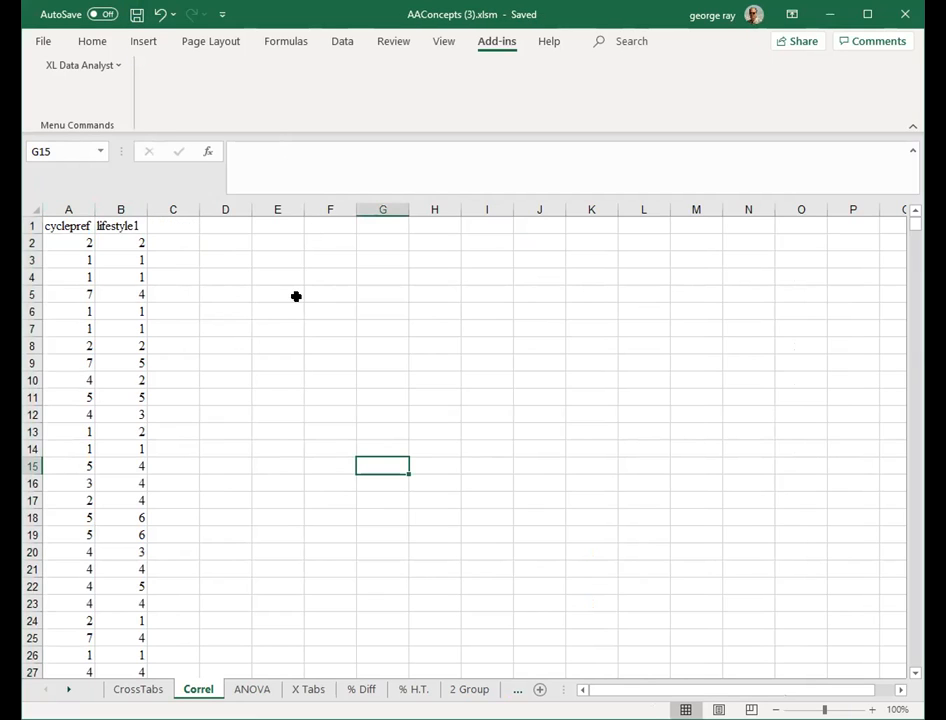
- Enter the label Correlation in cell D4 and autofit column D's width
left_click(229, 278)
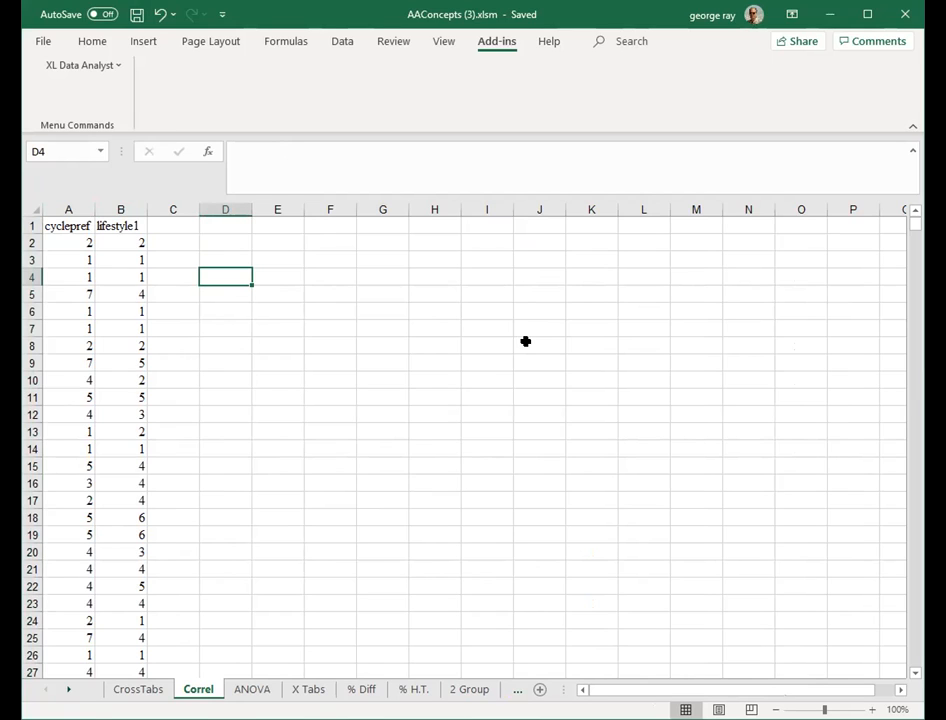
type("Co")
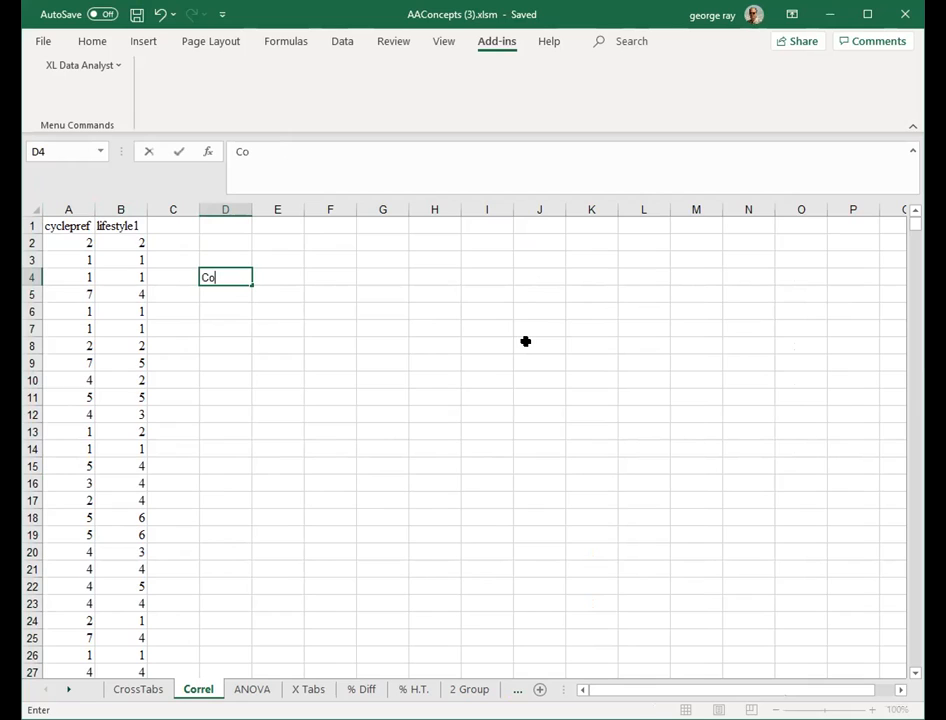
type("rrelation")
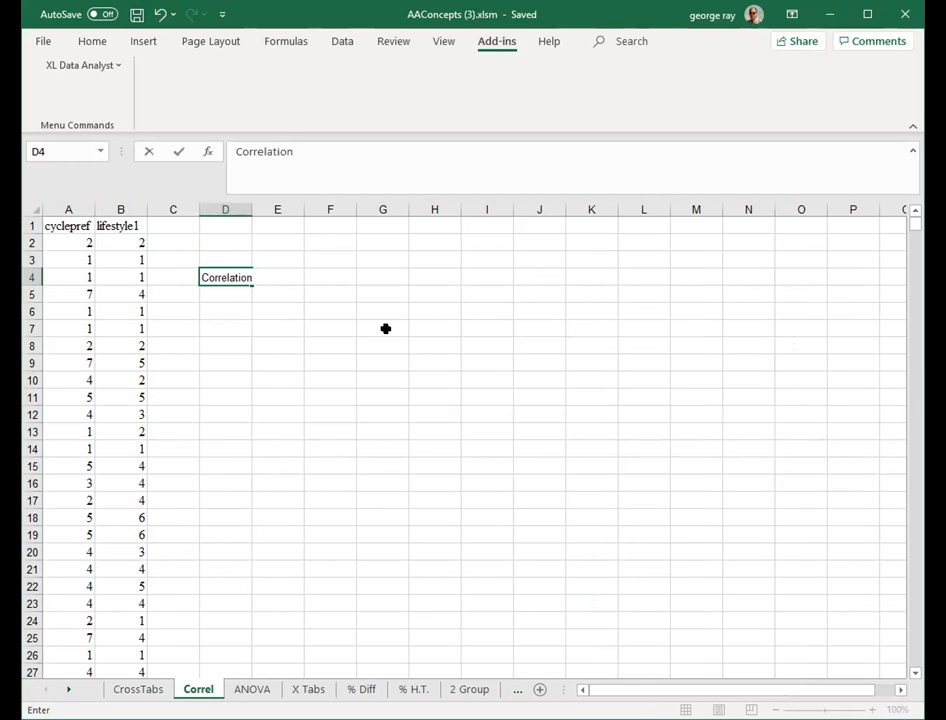
left_click(385, 328)
double_click(250, 207)
- Enter the formula =CORREL(A2:A1001,B2:B1001) in cell E4 next to the Correlation label
left_click(283, 271)
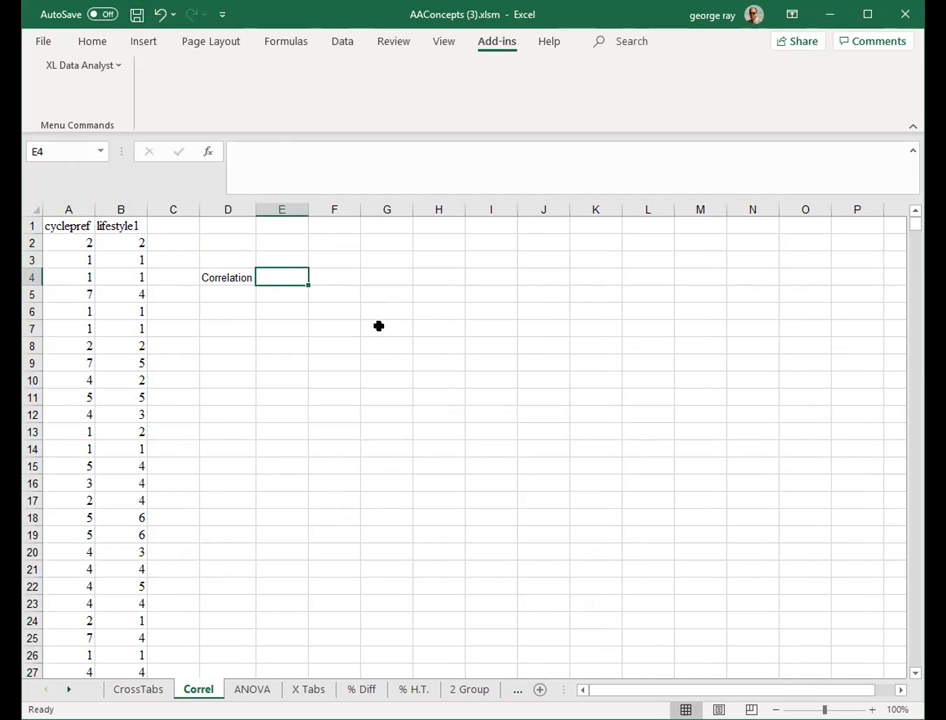
type("=")
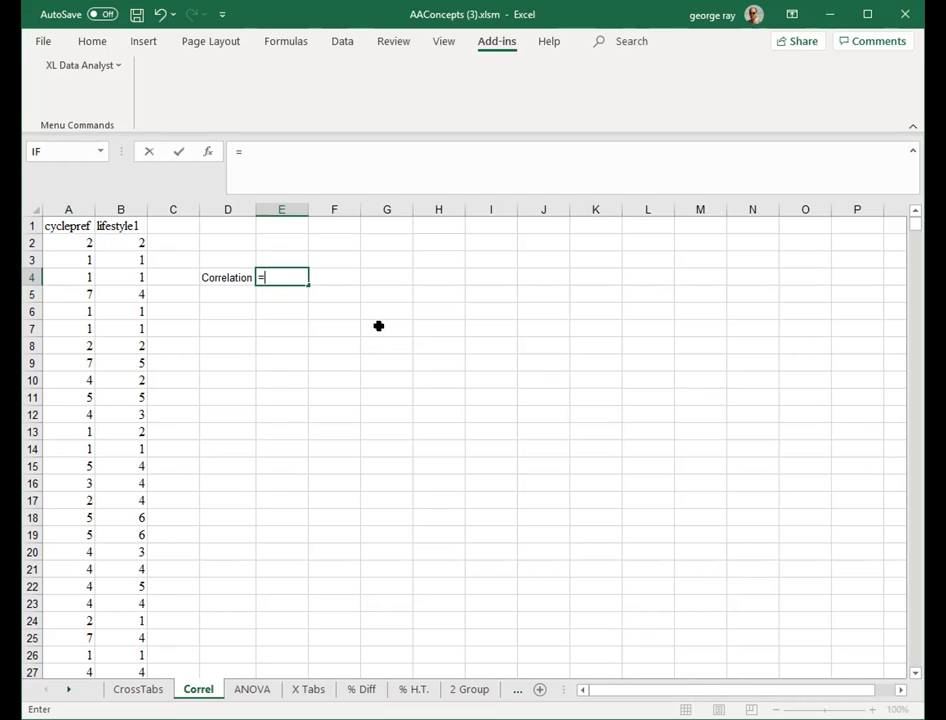
type("CORREL")
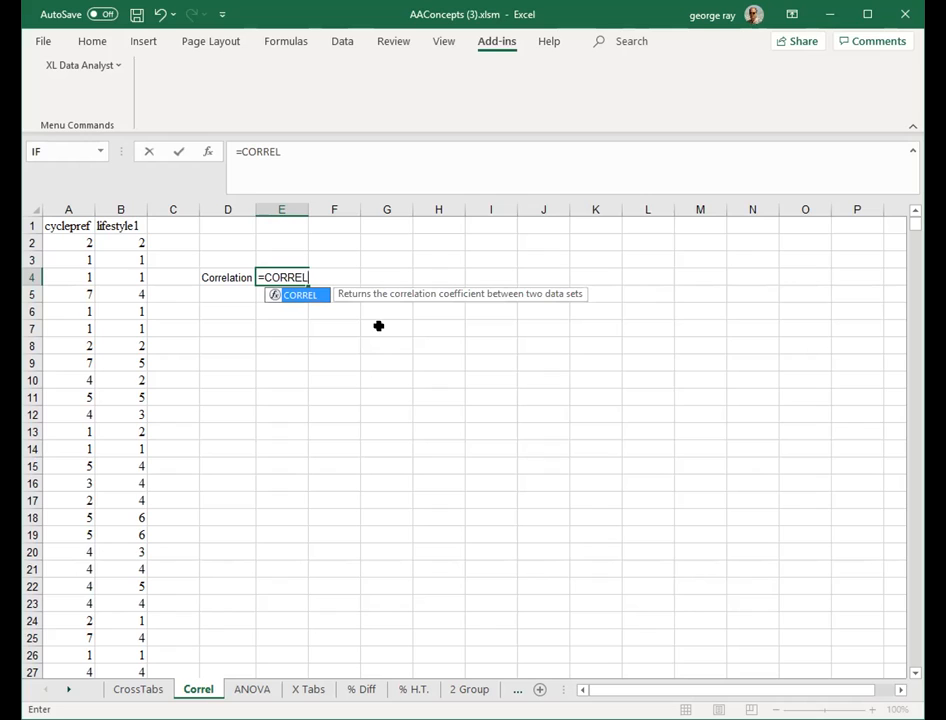
type("(")
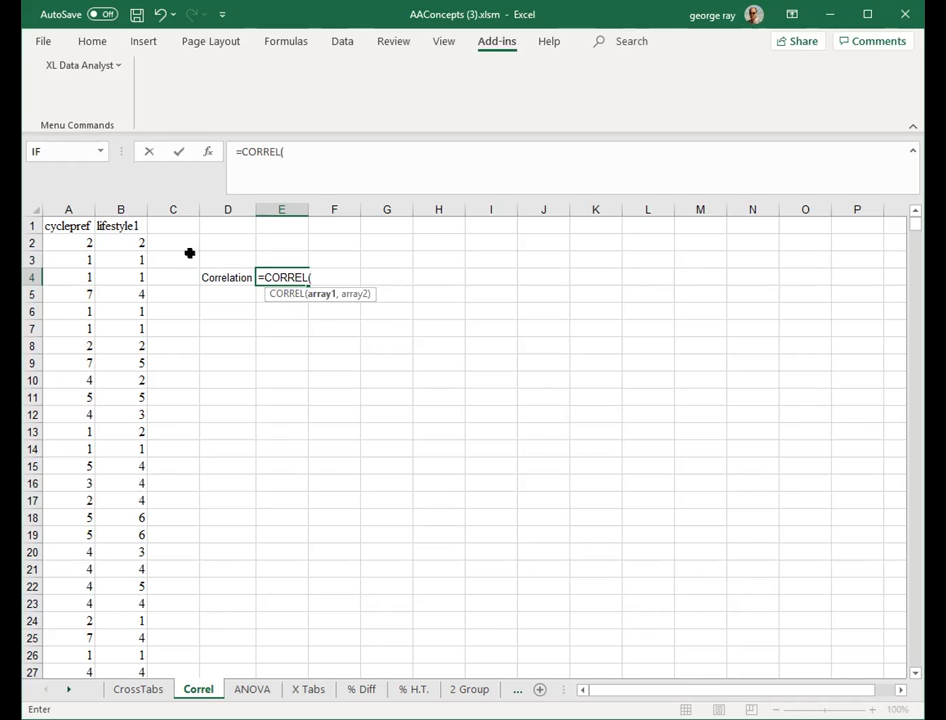
left_click(68, 242)
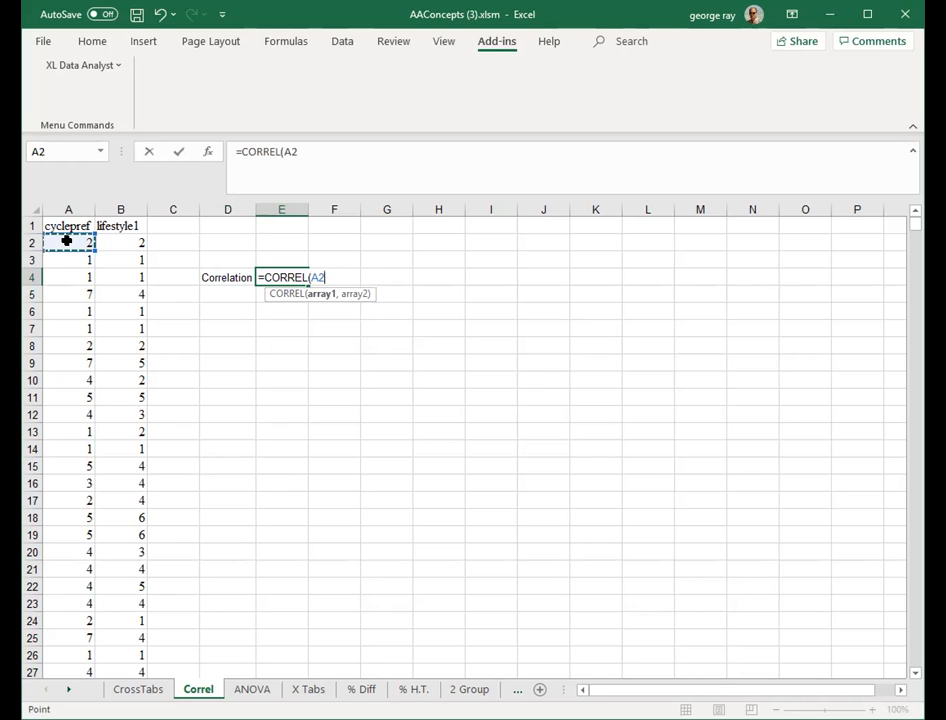
key("ctrl+shift+Down")
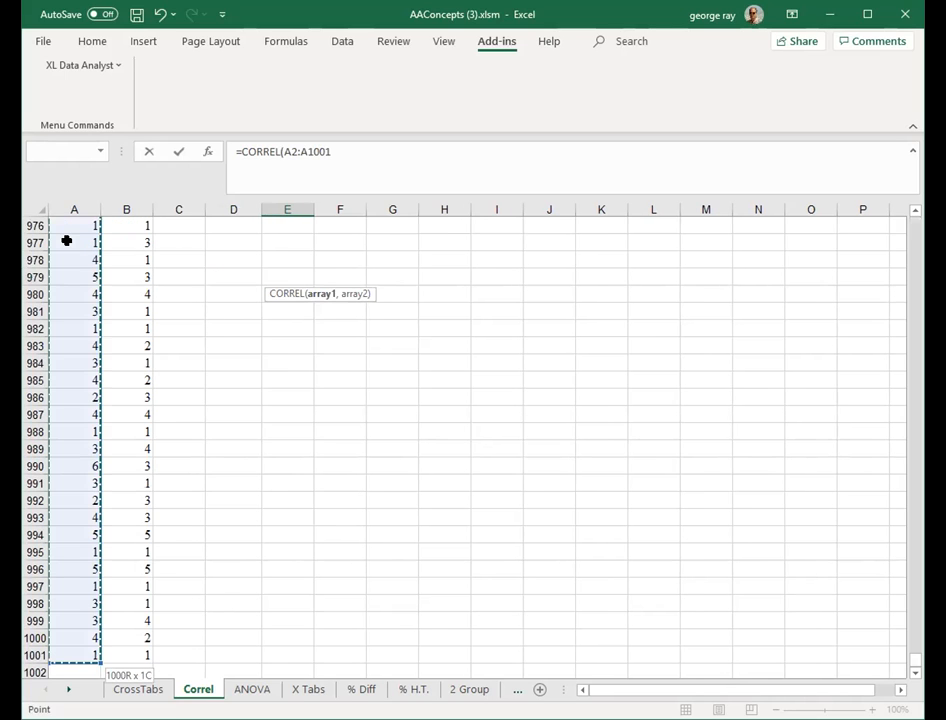
type(",")
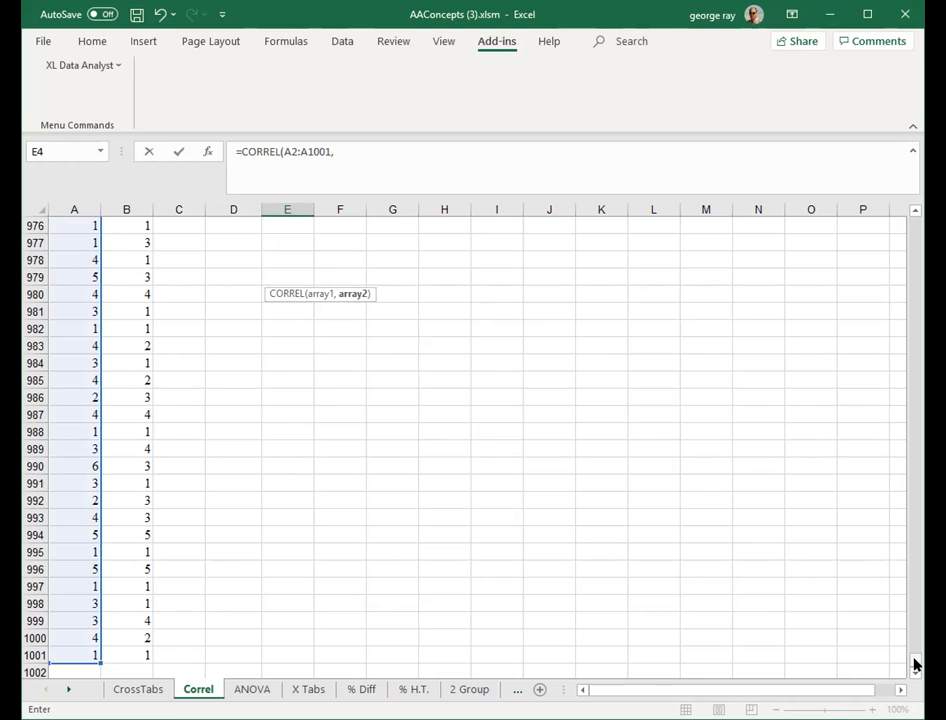
left_click_drag(914, 664, 916, 213)
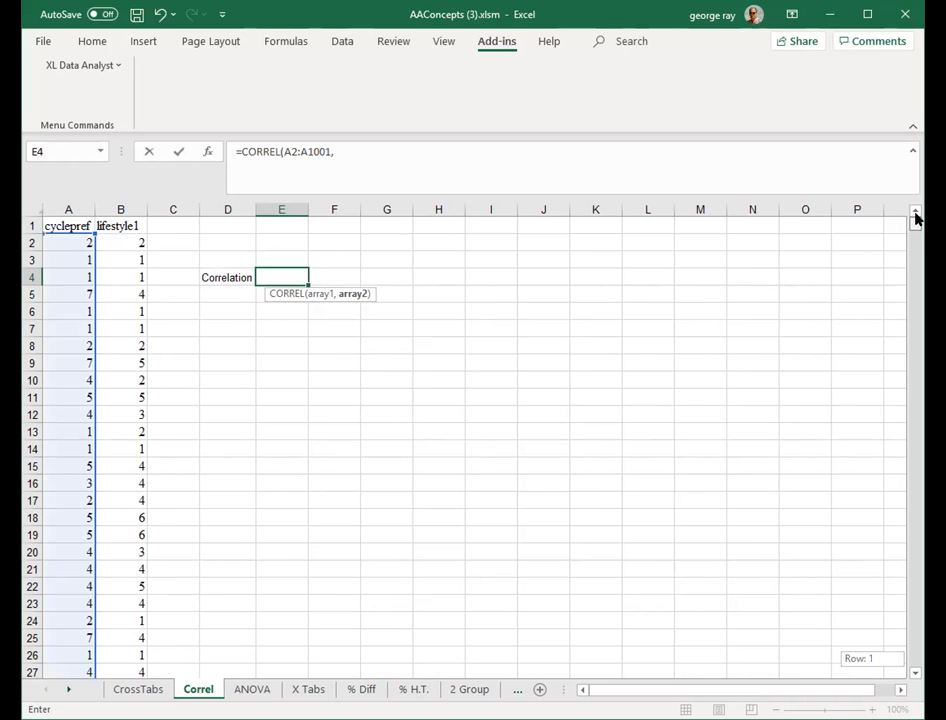
left_click(121, 241)
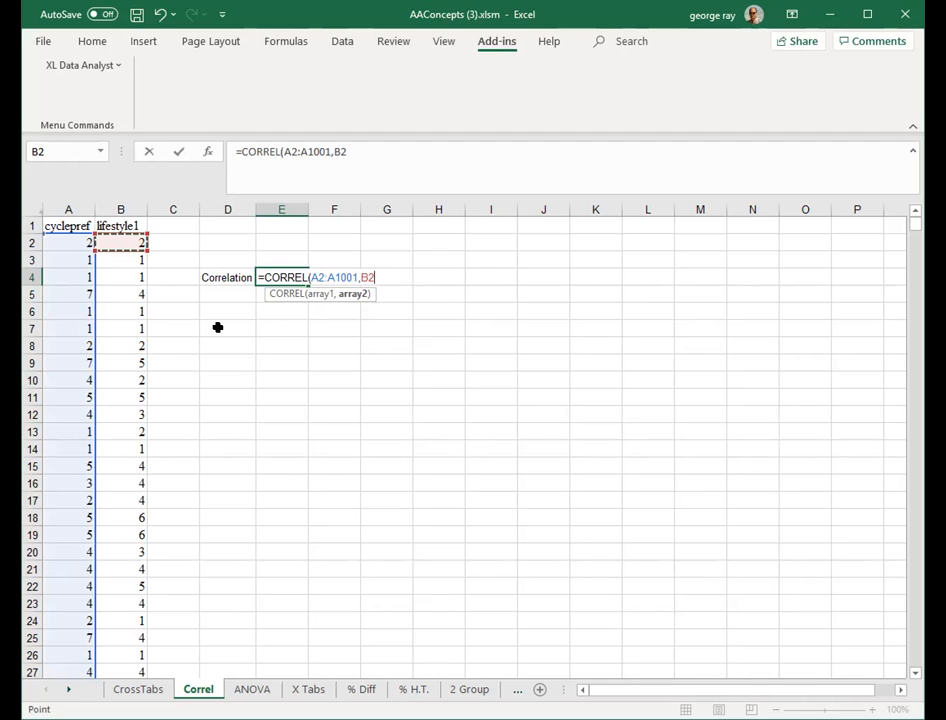
key("ctrl+shift+Down")
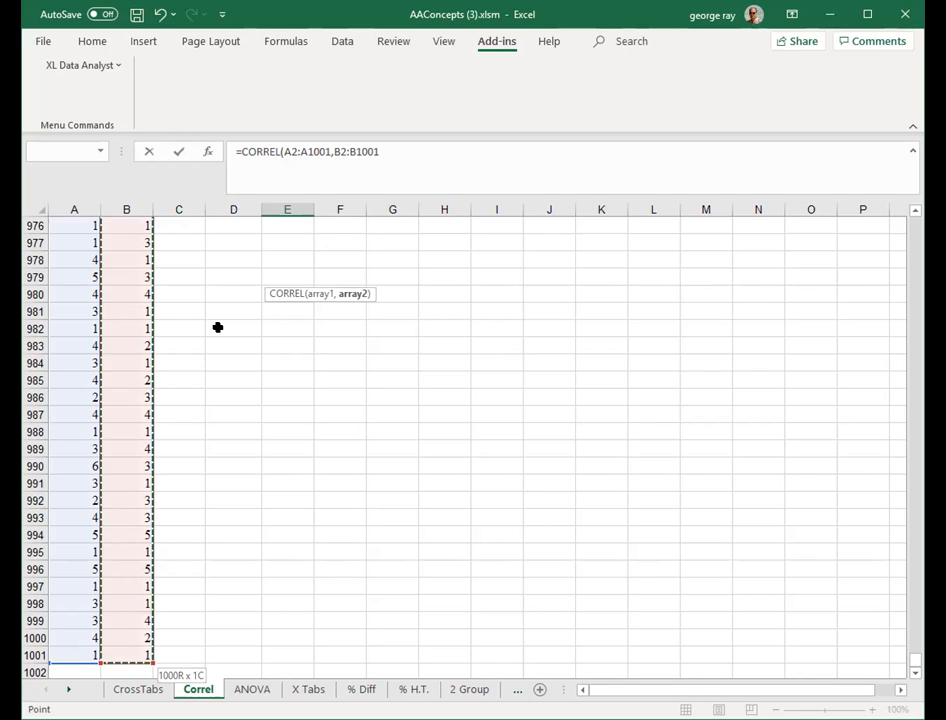
key("Return")
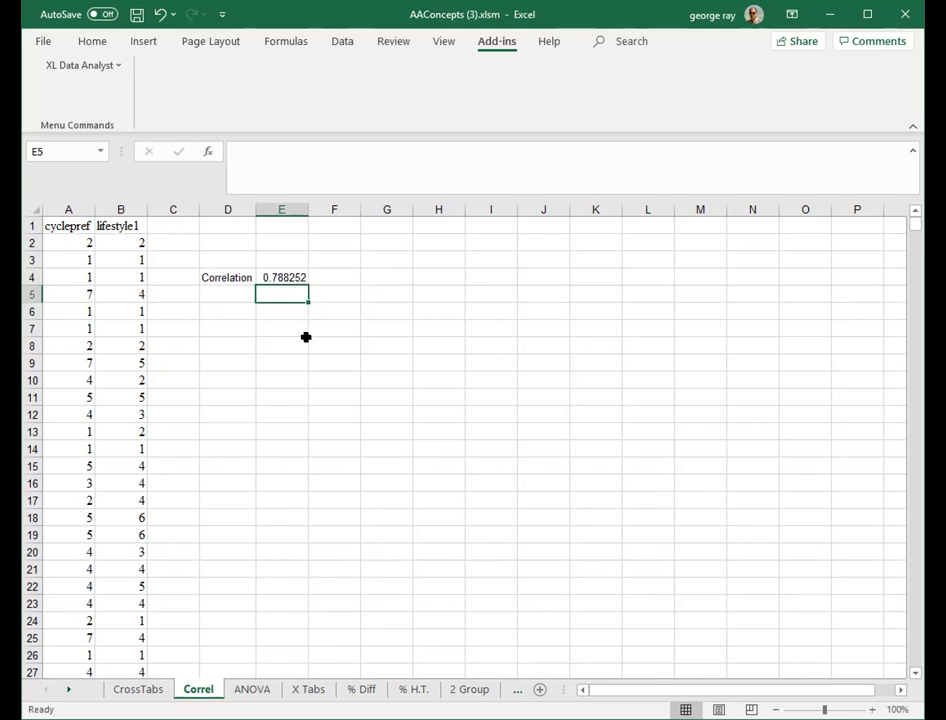
left_click(281, 274)
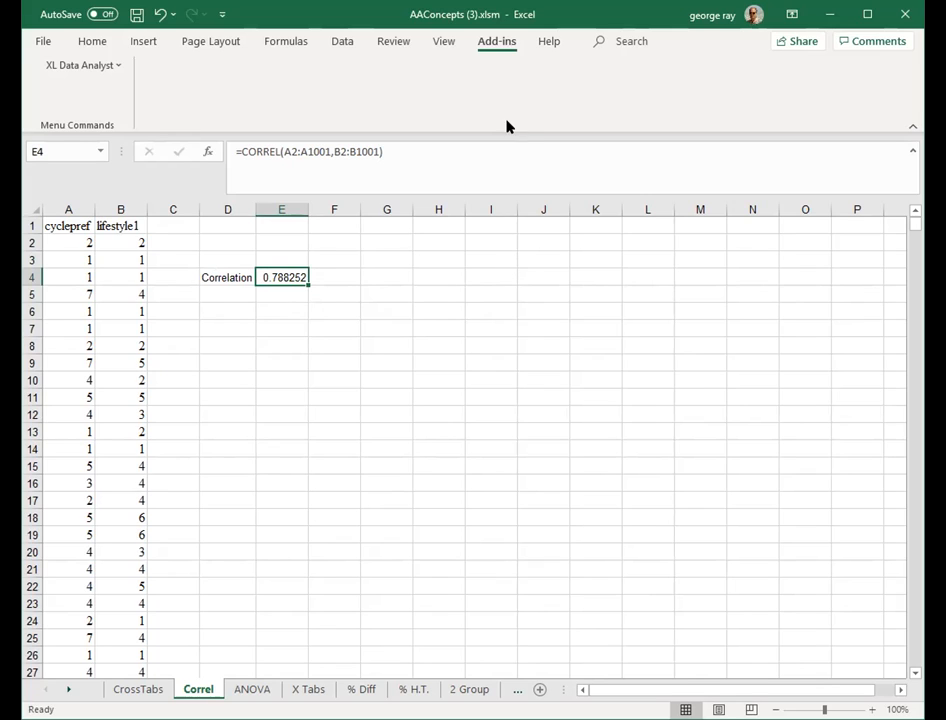
- Open the XL Data Analyst Correlate tool and set Preference: Super Cycle 1 seat hybrid as the primary variable
left_click(118, 66)
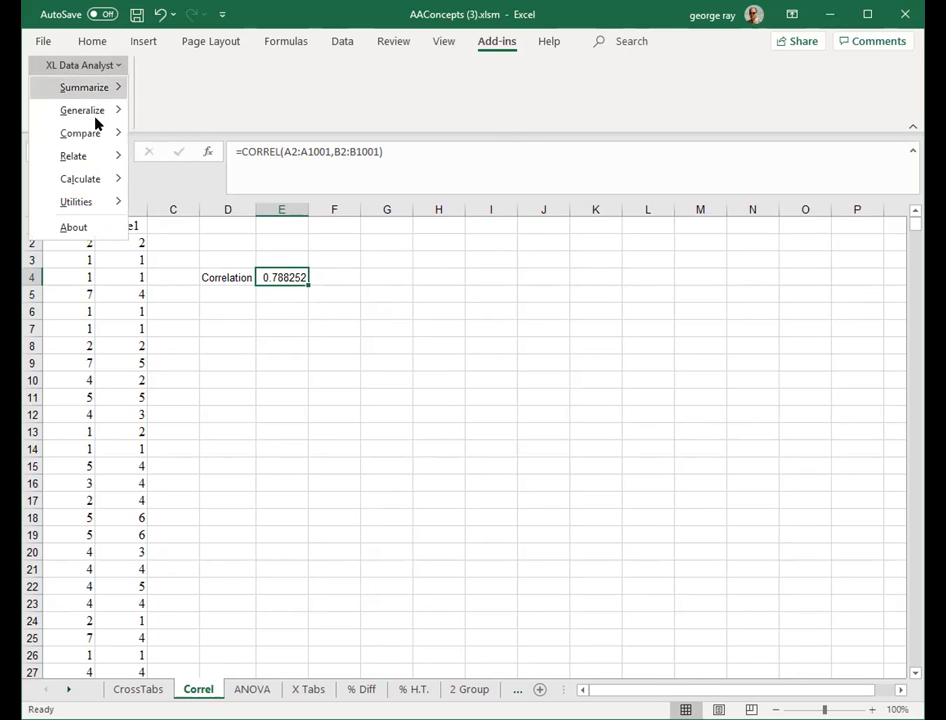
mouse_move(97, 156)
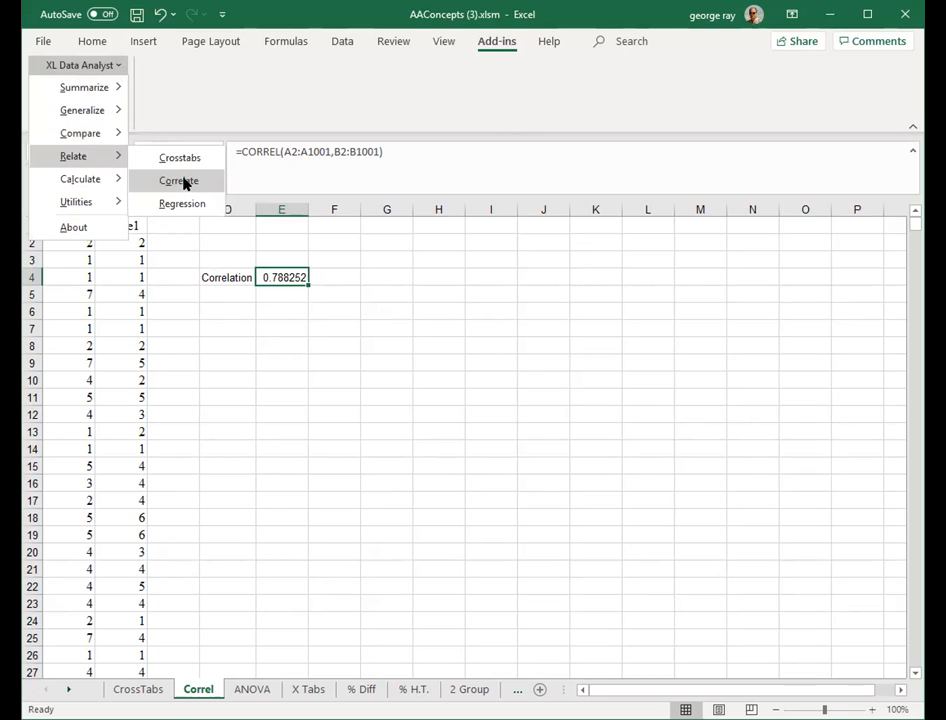
left_click(184, 183)
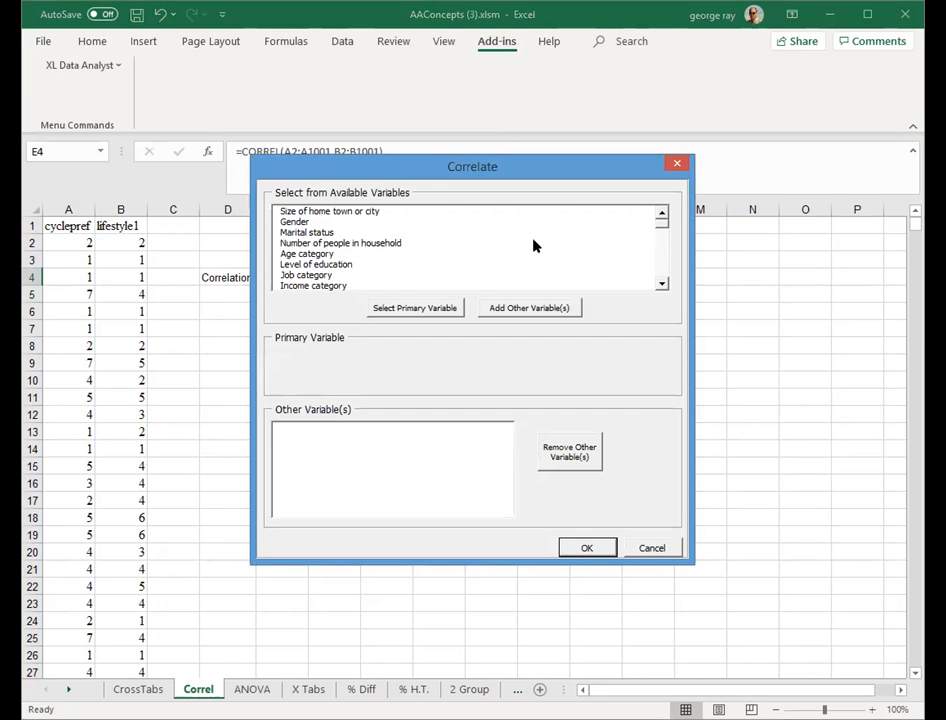
left_click(661, 270)
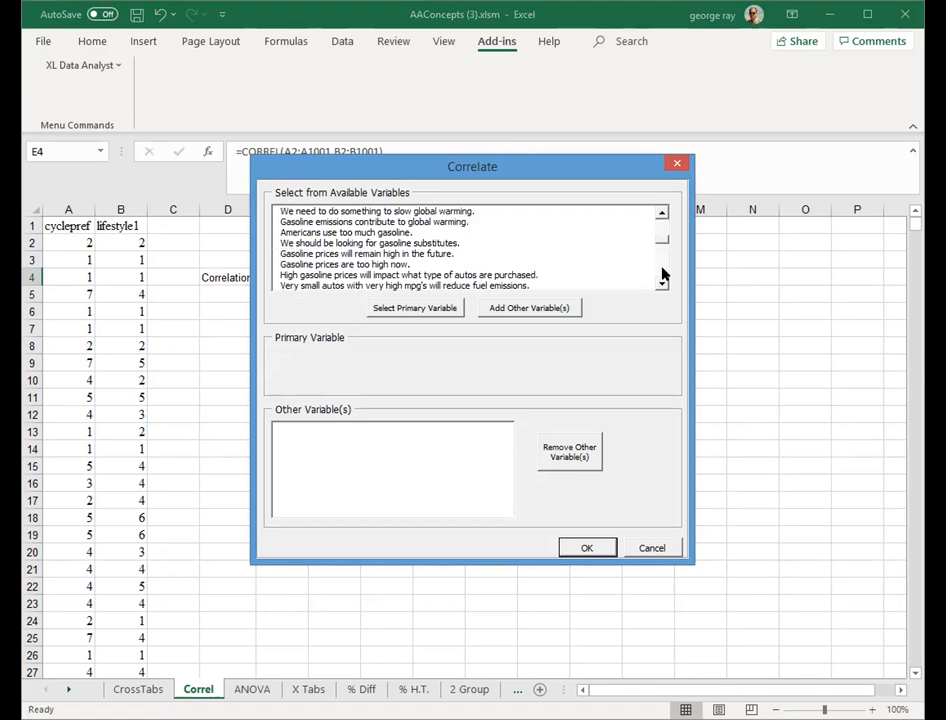
left_click(661, 274)
left_click(661, 274)
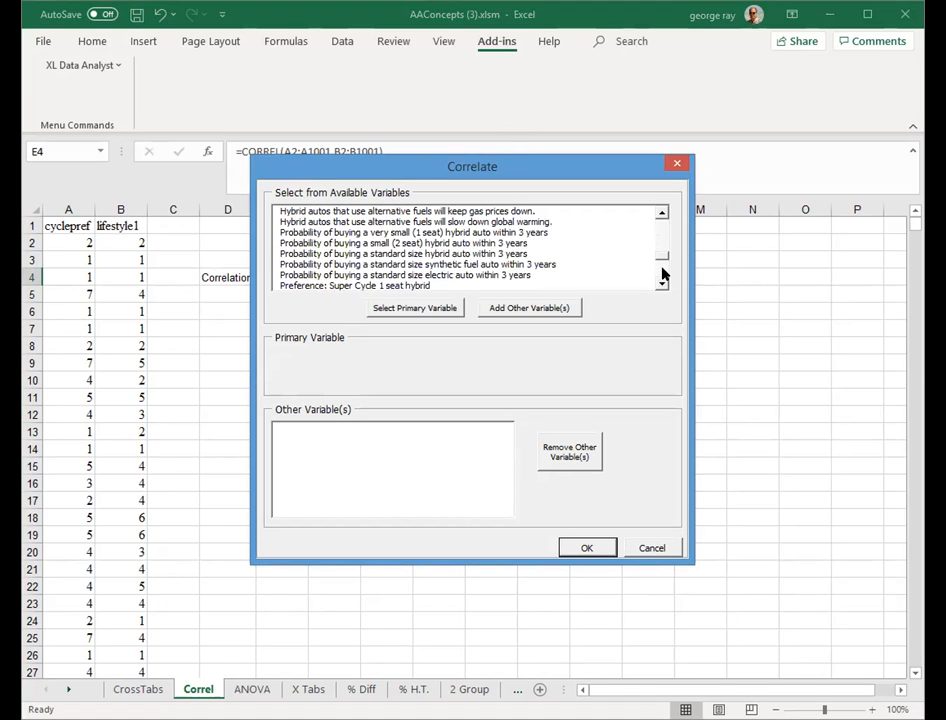
left_click(420, 286)
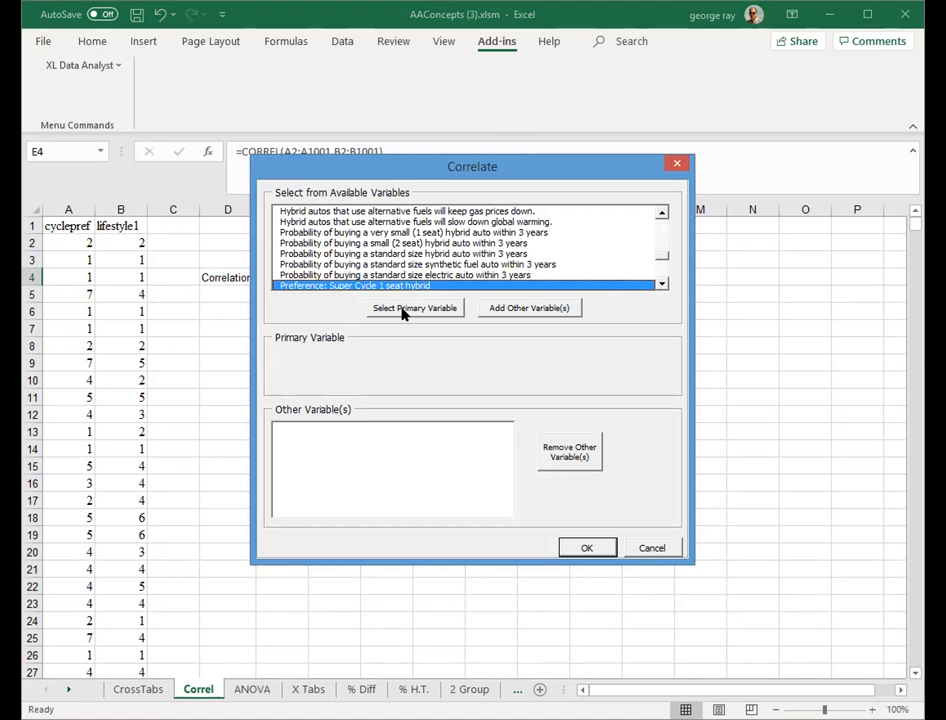
left_click(404, 311)
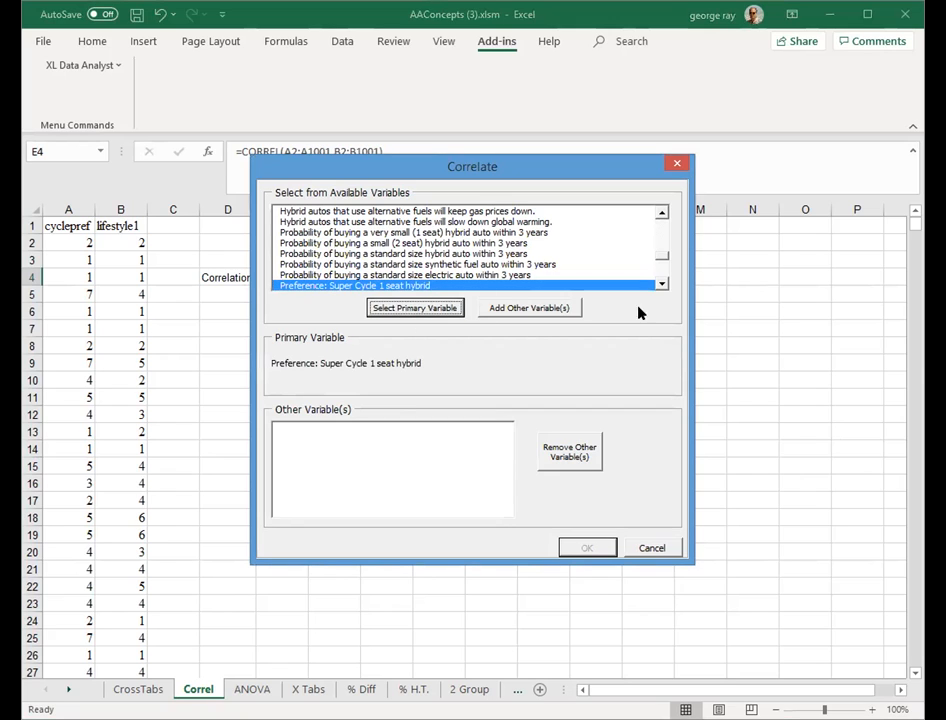
- Add Life Style: Novelist as the other variable and run the correlation analysis
left_click(661, 278)
left_click(661, 275)
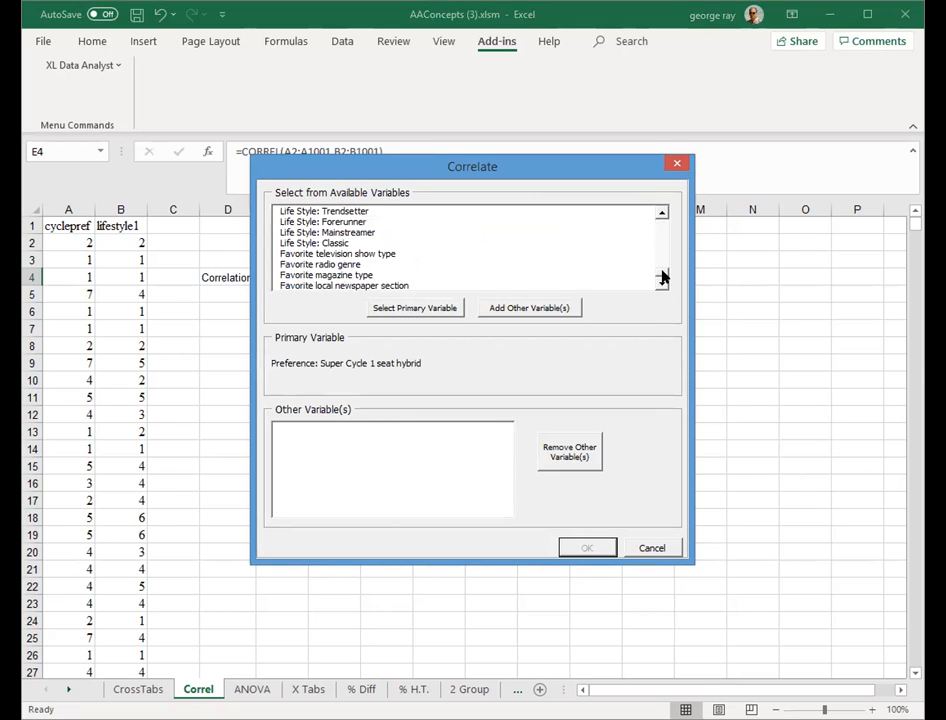
left_click(661, 213)
left_click(661, 213)
left_click(661, 213)
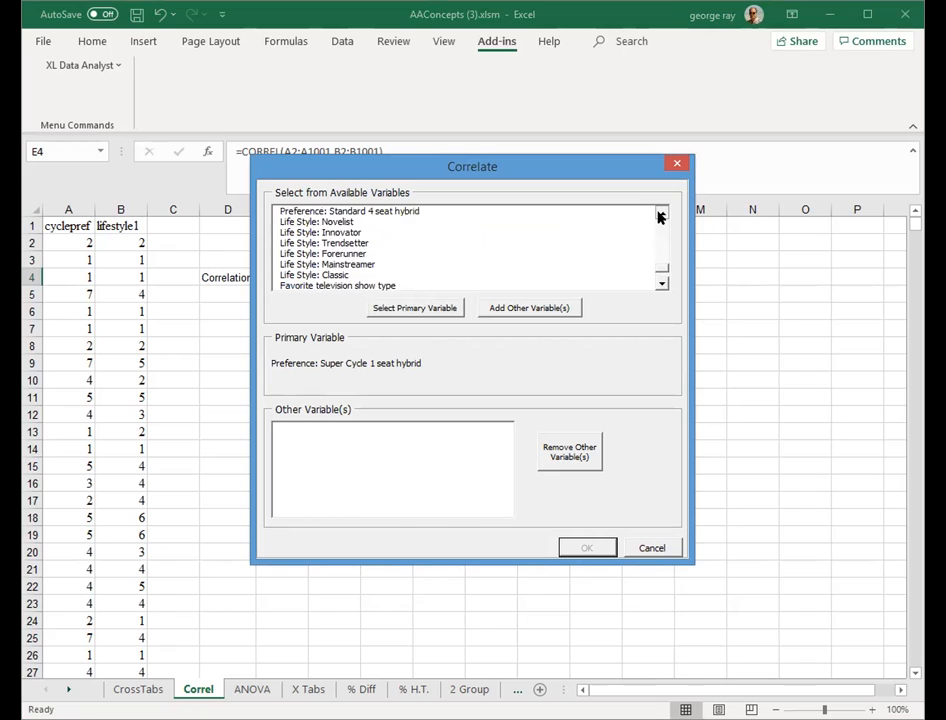
left_click(661, 213)
left_click(327, 233)
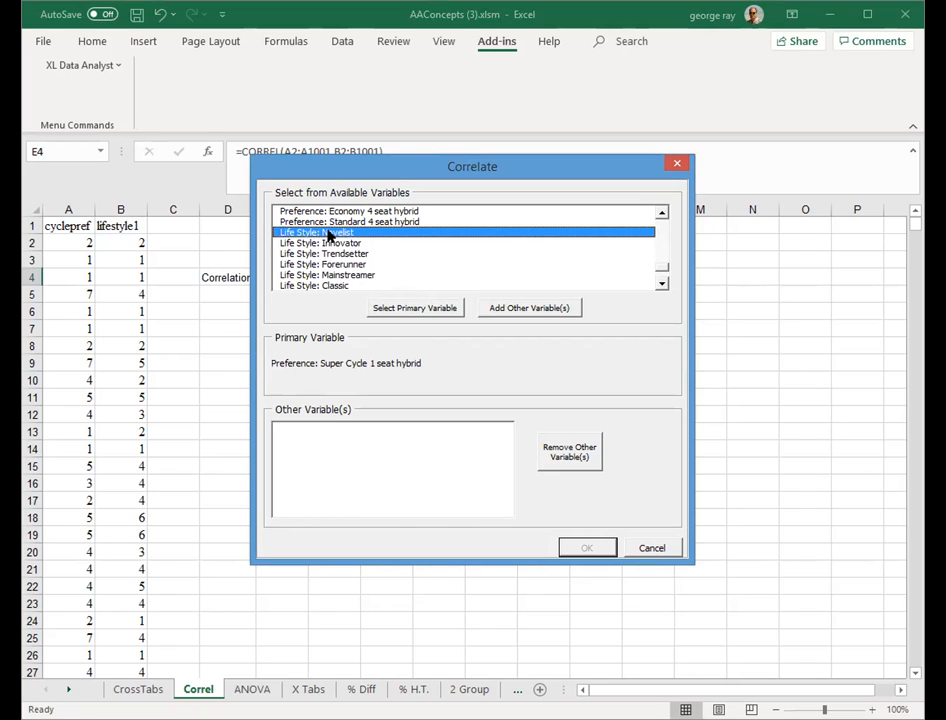
left_click(539, 310)
left_click(587, 547)
left_click(587, 549)
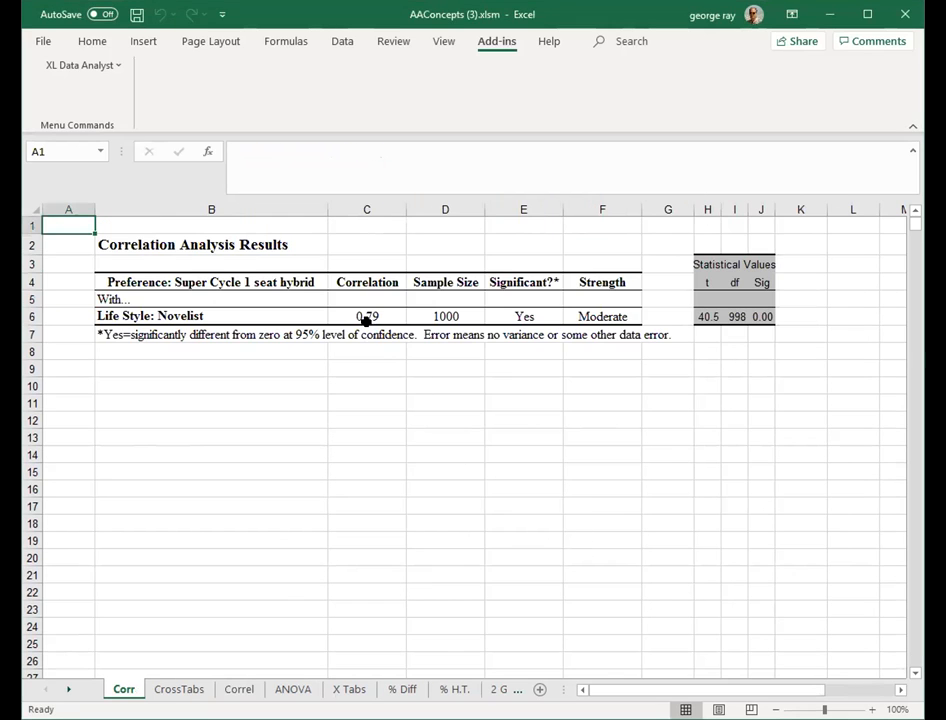
- Inspect the correlation value in the results sheet and return to the Correl sheet to compare
left_click(367, 316)
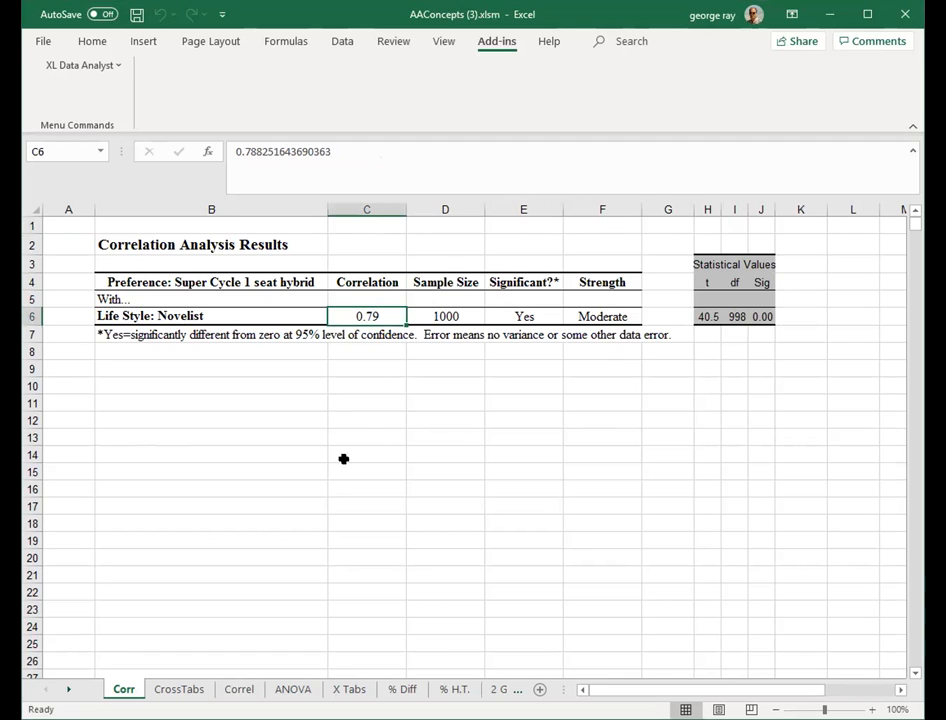
left_click(238, 689)
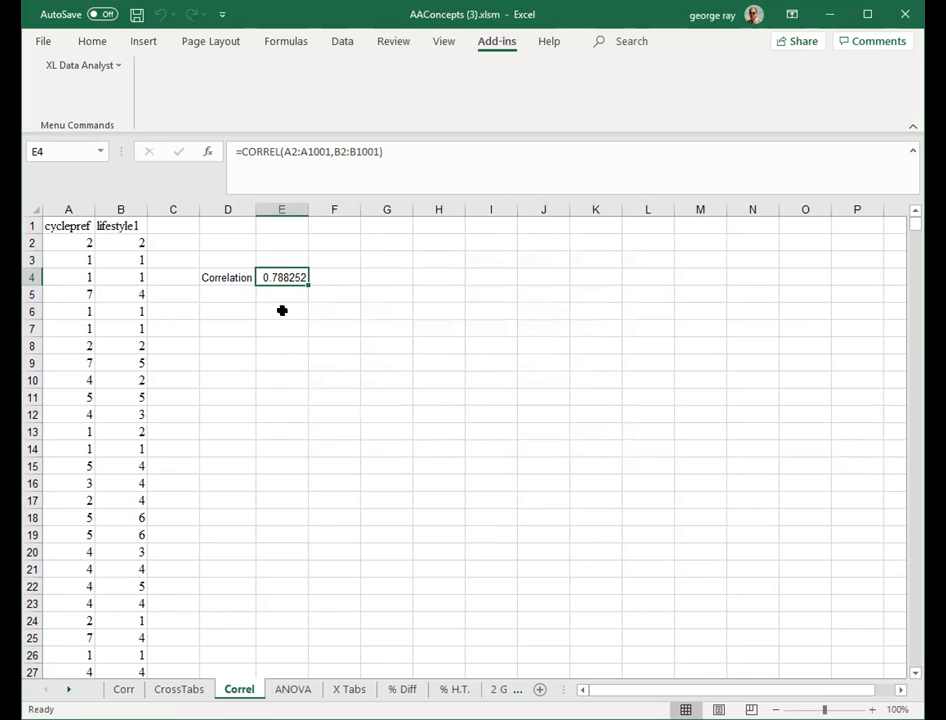